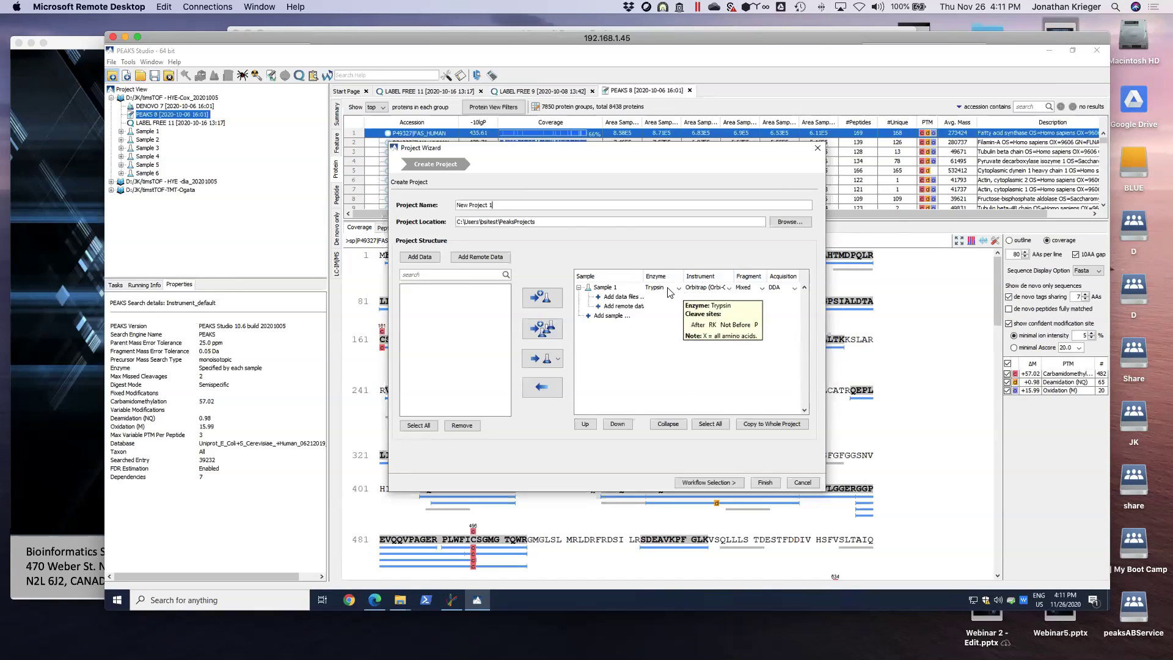
Step: Set Sample 1's instrument to TIMS-TOF, fragmentation to CID and acquisition to DDA in the new project
click(722, 288)
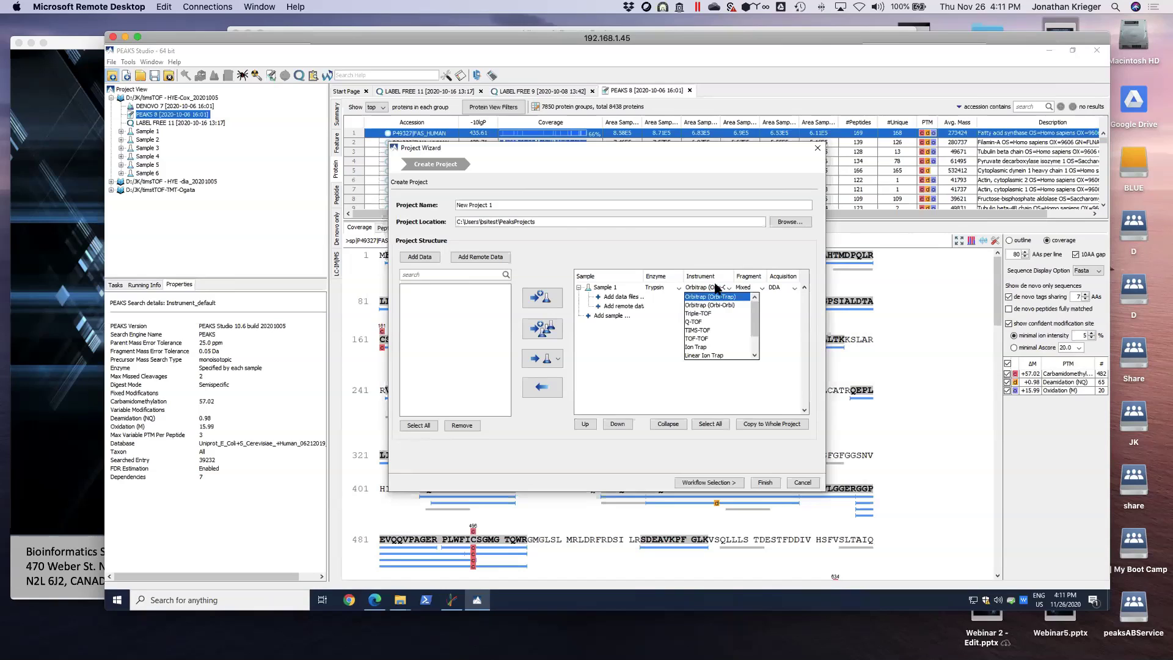
click(702, 330)
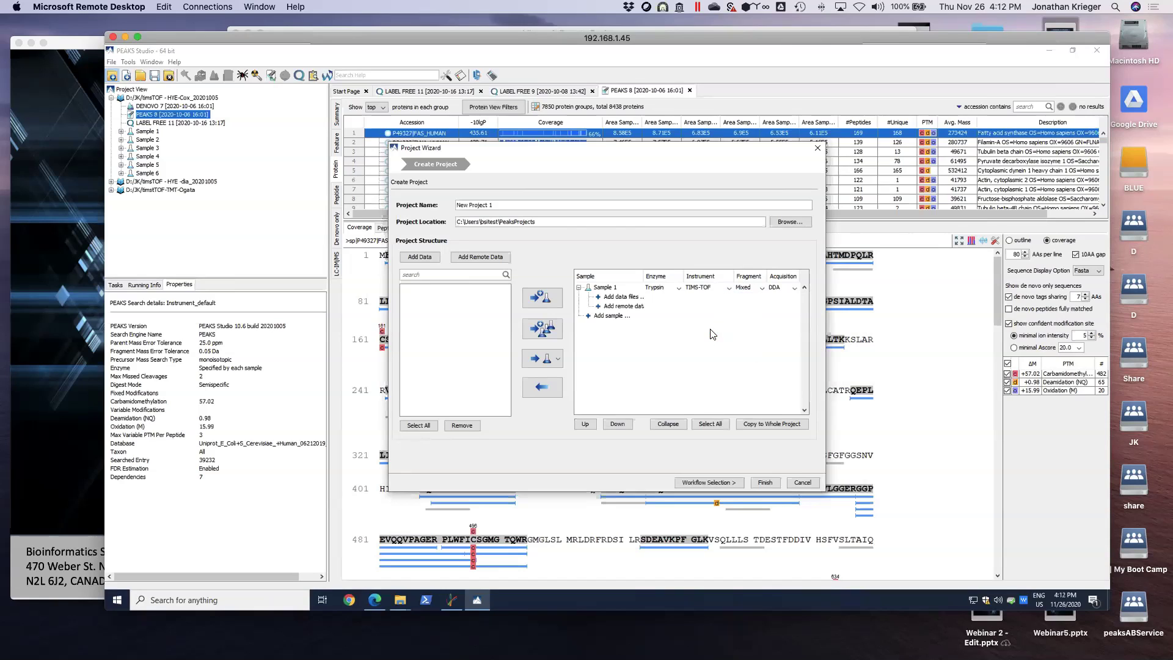
click(744, 288)
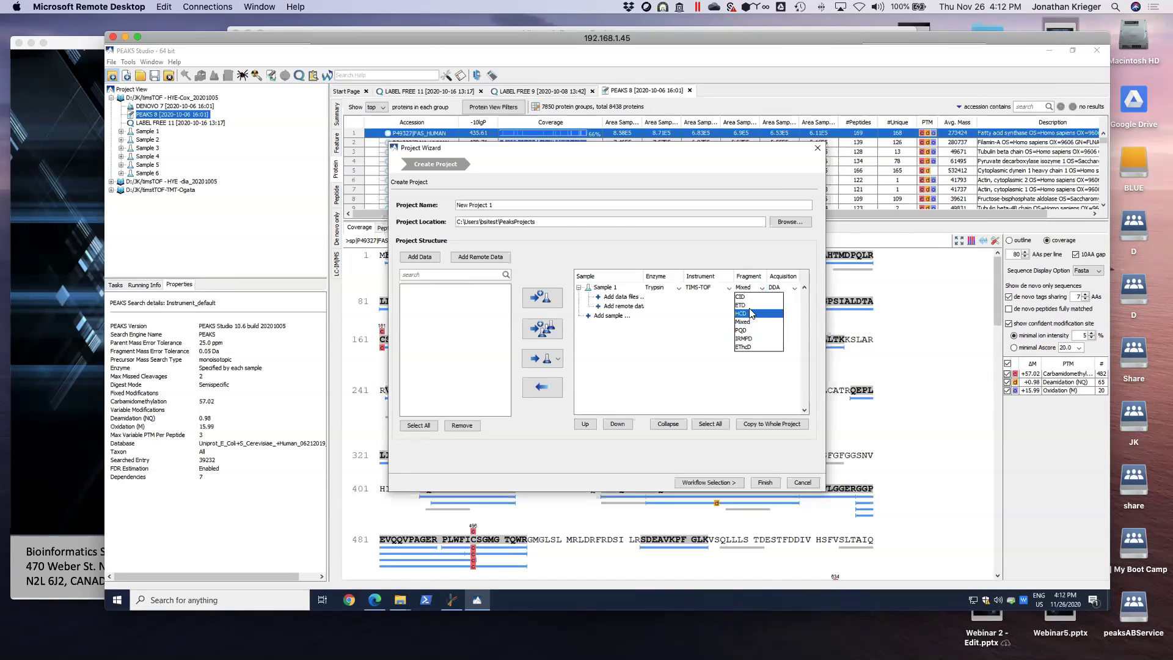
click(748, 297)
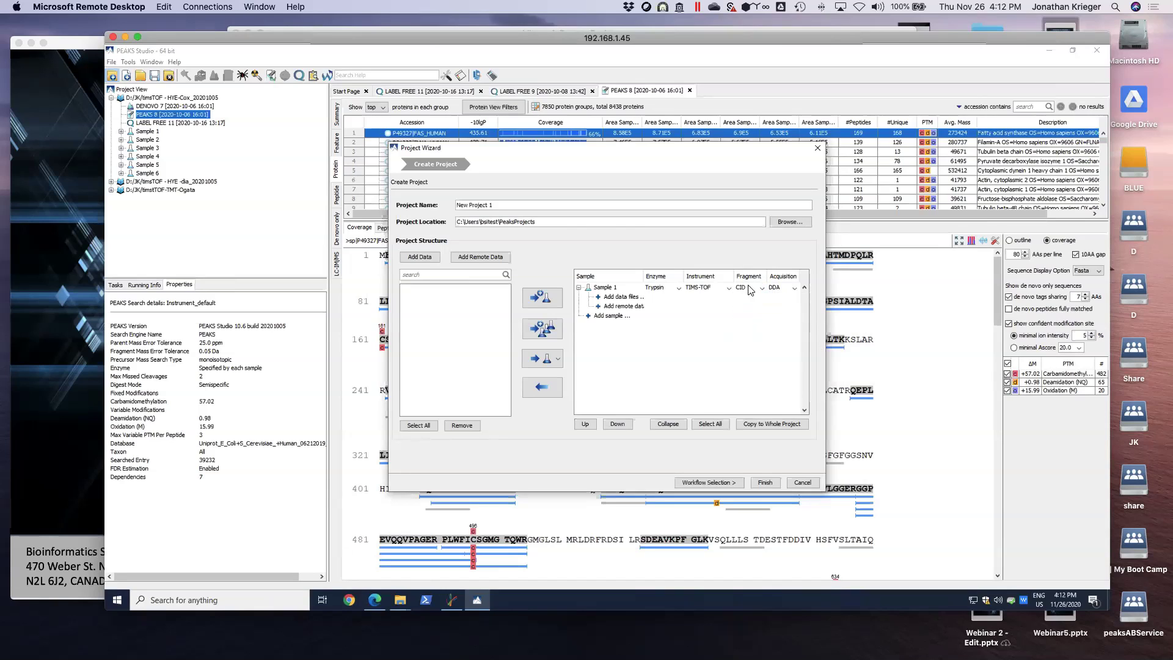
click(793, 287)
click(782, 307)
click(793, 288)
click(785, 297)
Step: Copy Sample 1's settings to the whole project and cancel the creation of the new project
click(615, 297)
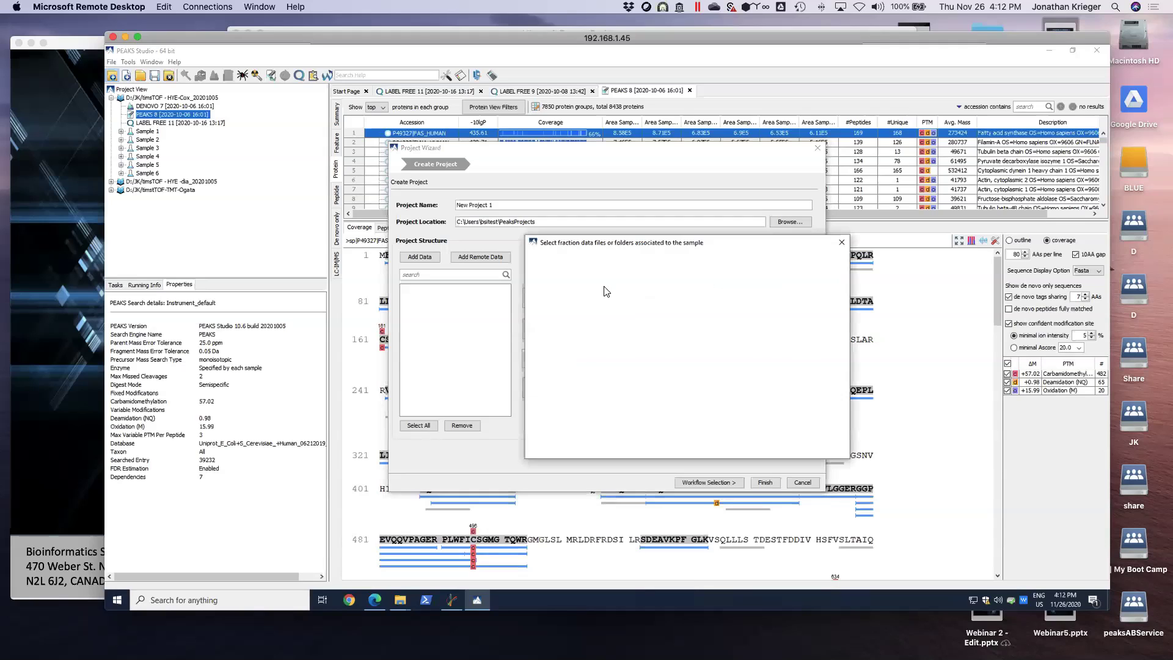
click(826, 446)
click(603, 288)
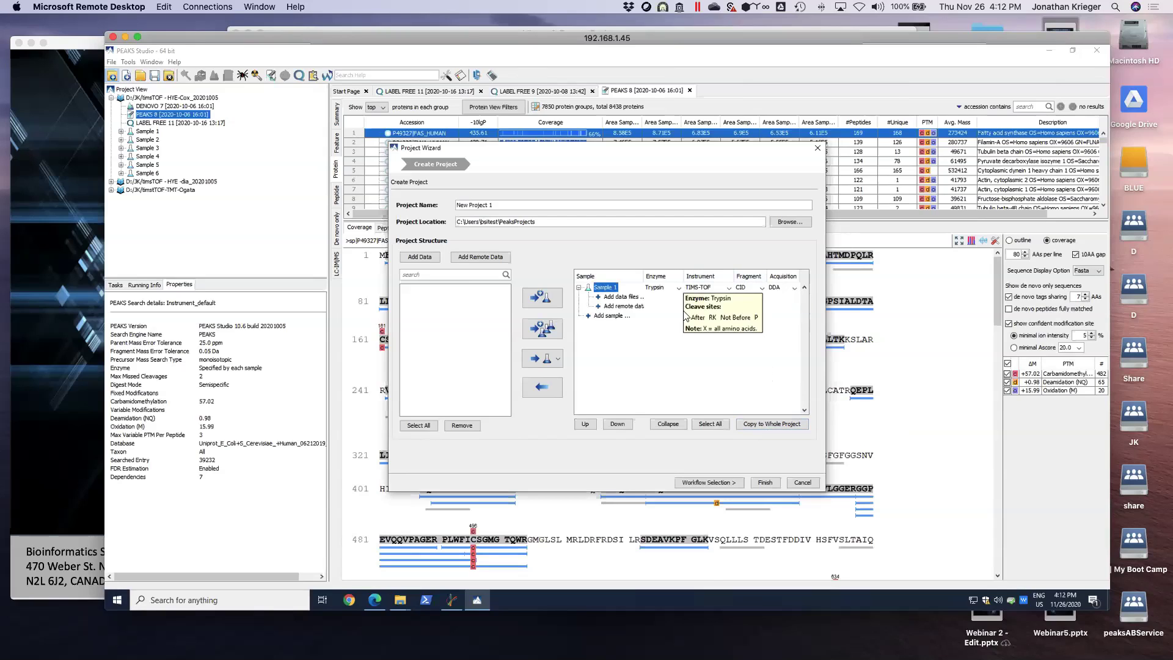
click(773, 423)
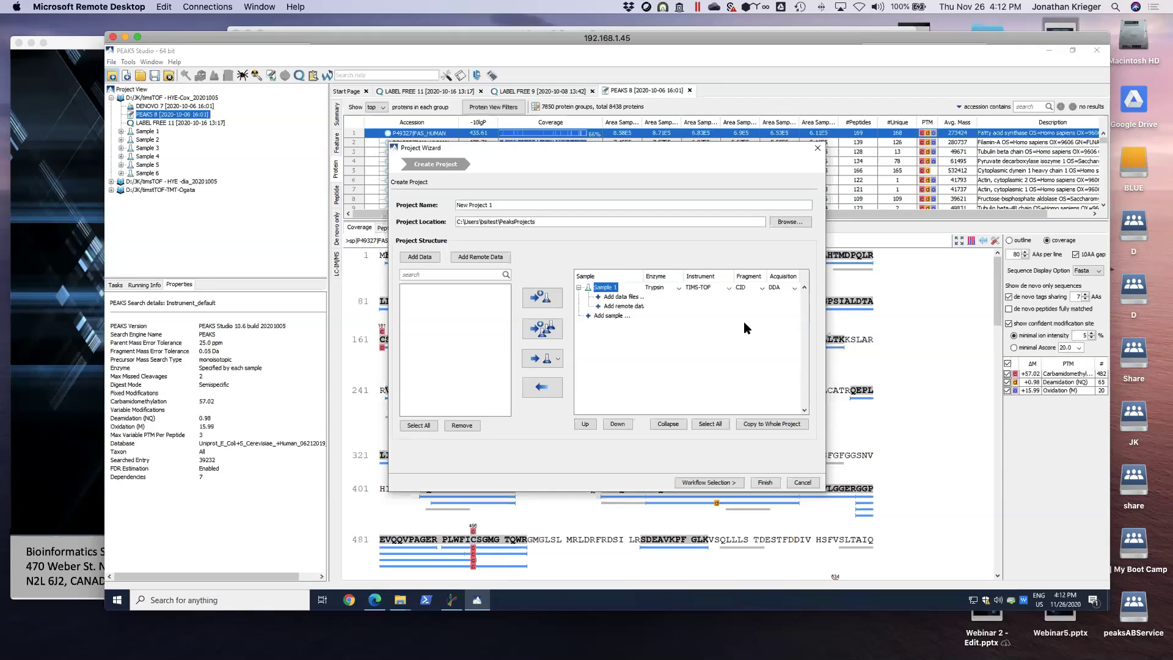
click(800, 482)
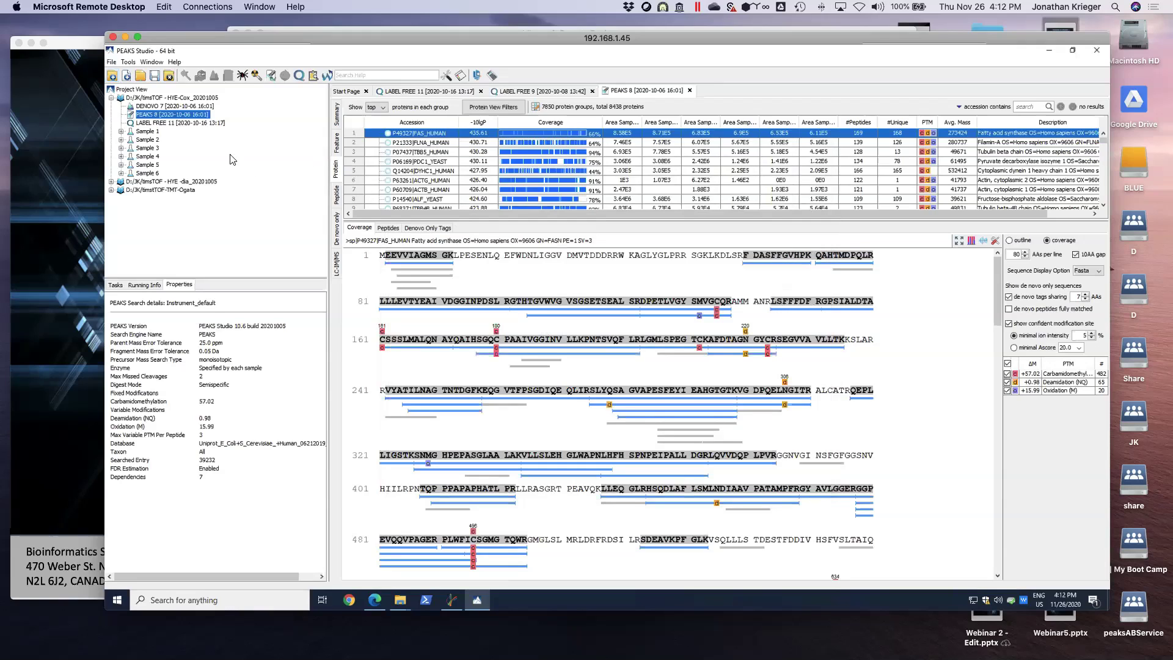
Step: Expand Samples 1 to 6 of the HYE-Cox project and examine the full names of their data files
click(121, 131)
click(121, 148)
click(121, 165)
click(121, 181)
click(121, 198)
click(121, 215)
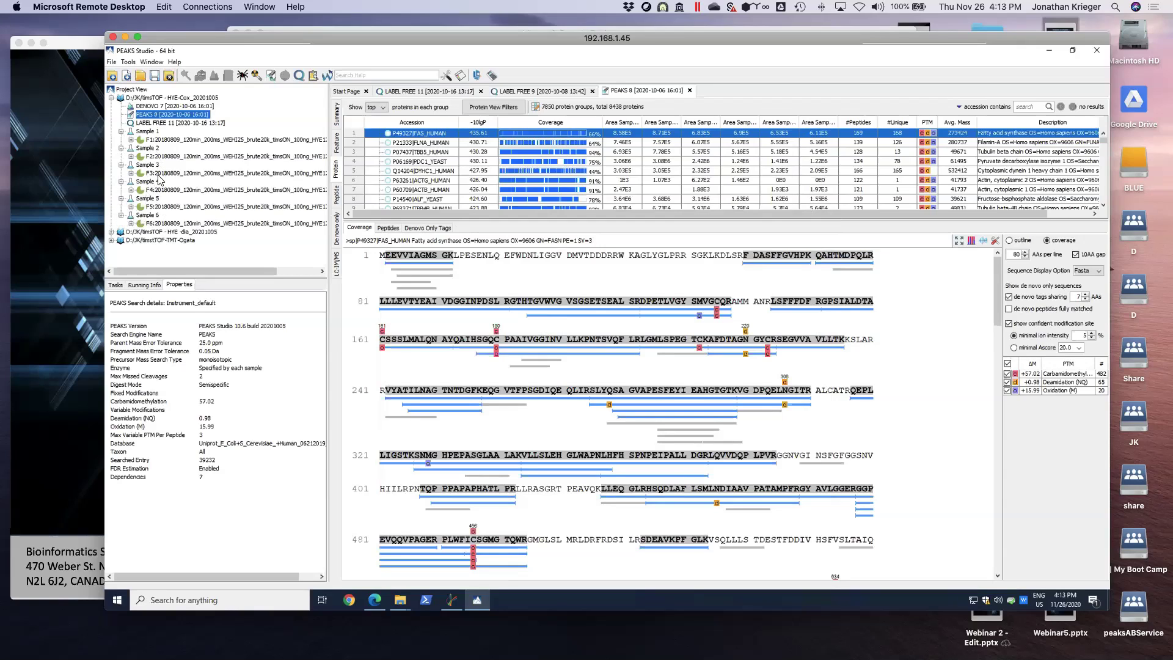
drag(328, 143, 374, 150)
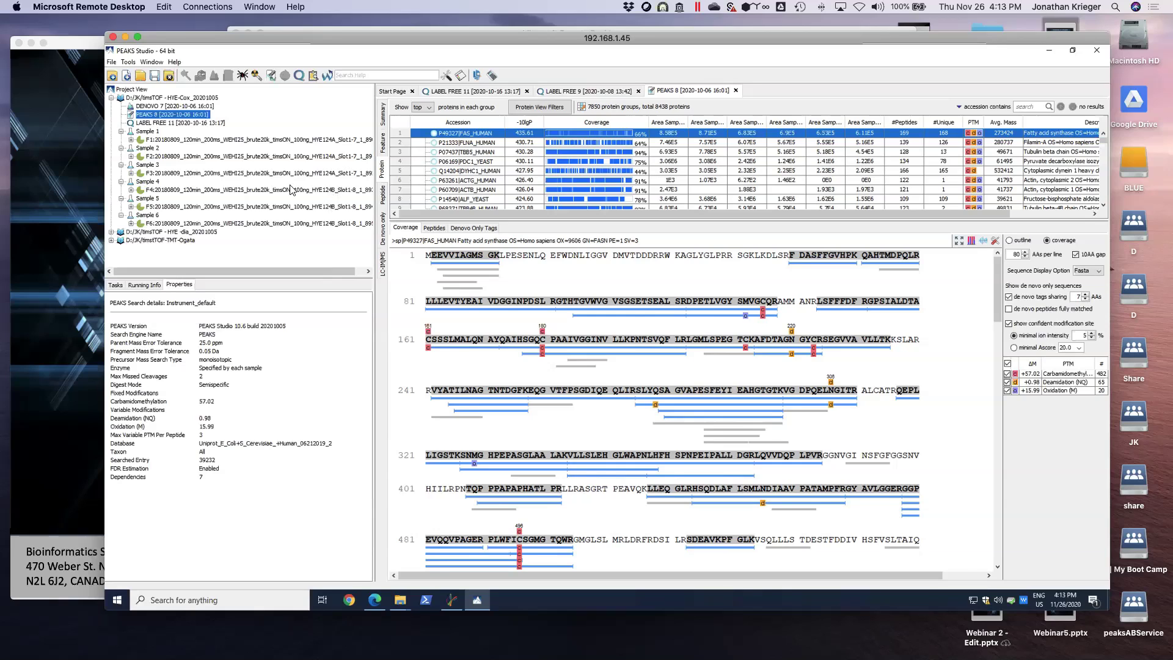
drag(374, 165, 330, 171)
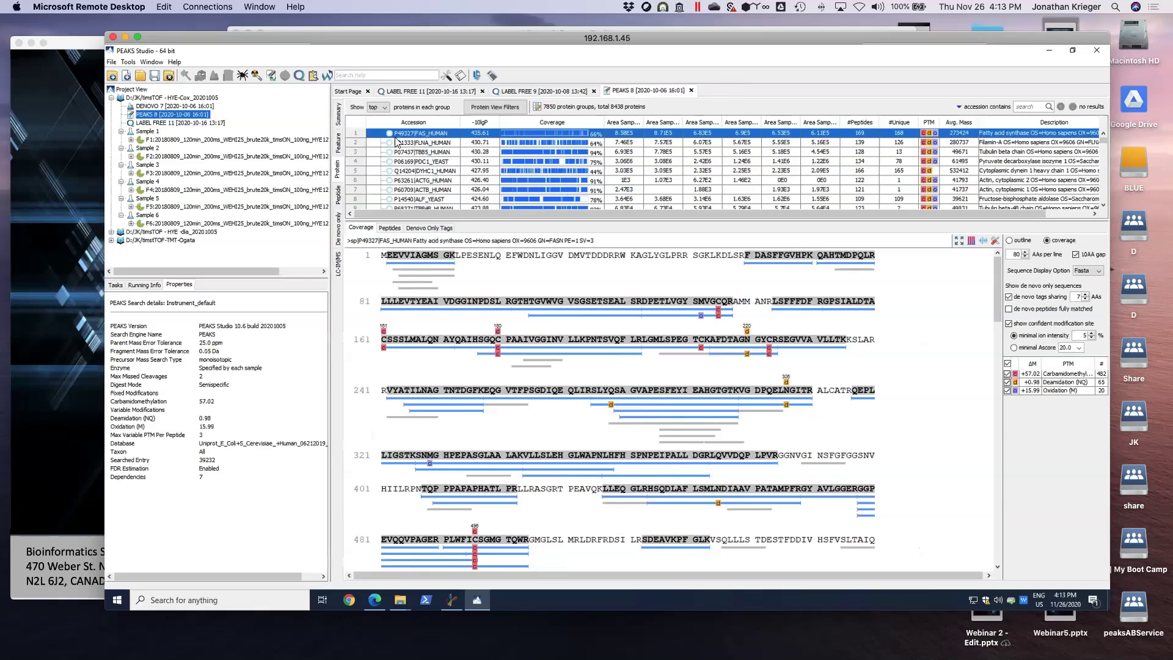
Step: Show the summary of the PEAKS 8 result and examine the mass error tolerances in its search details
click(340, 115)
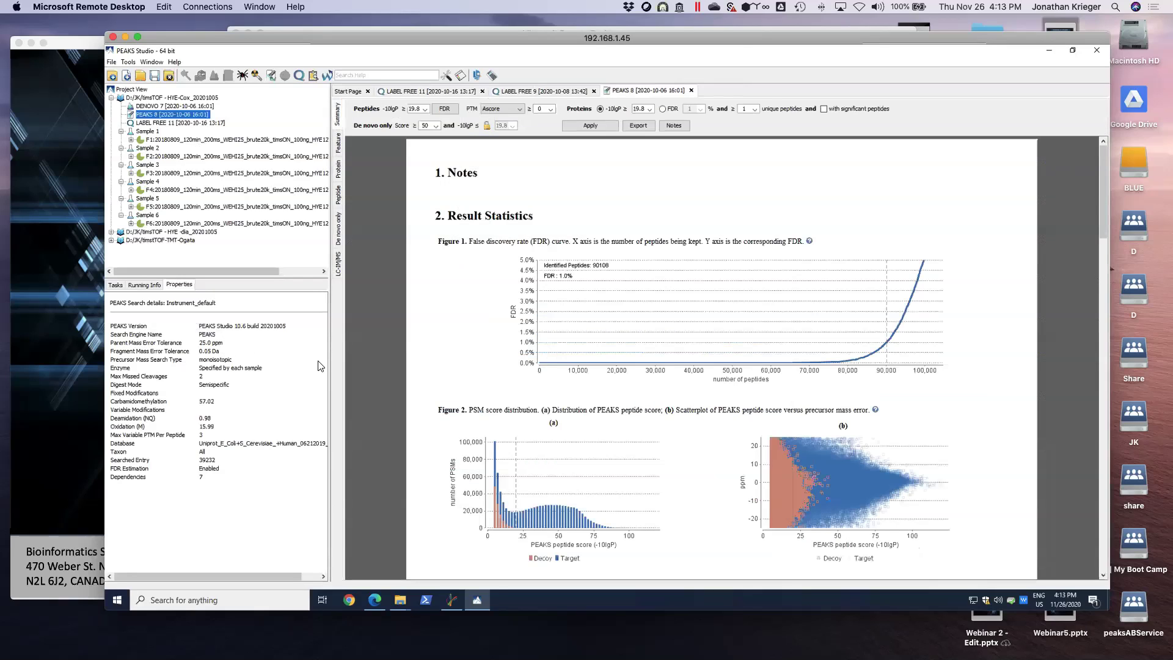
drag(347, 352, 312, 356)
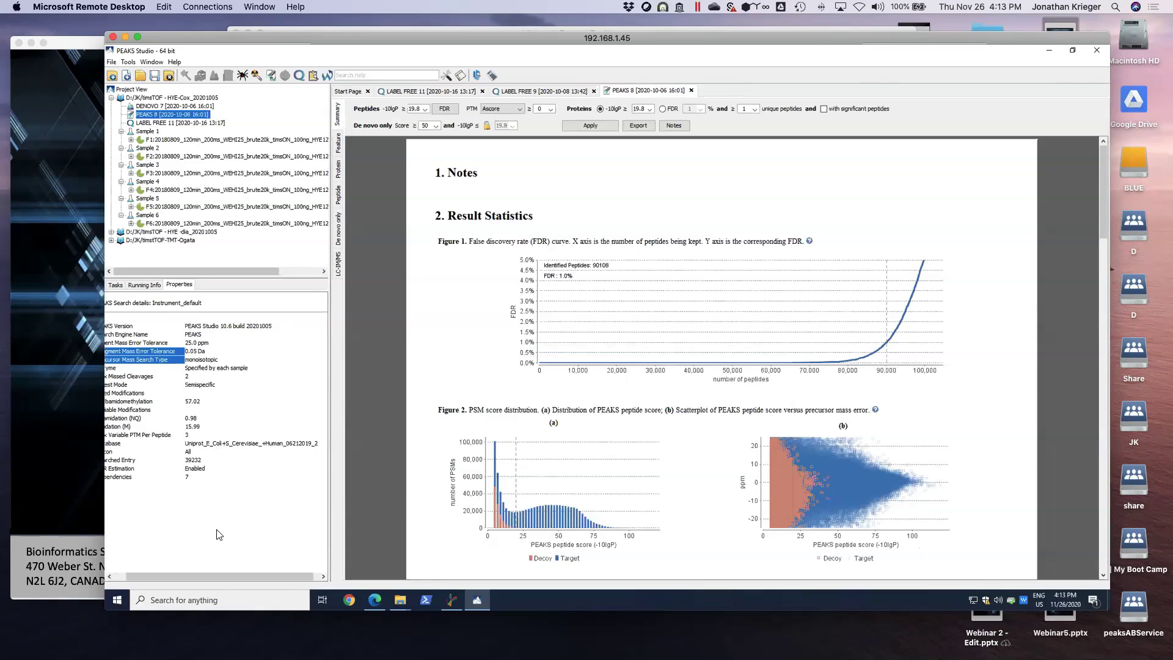
drag(216, 575, 203, 576)
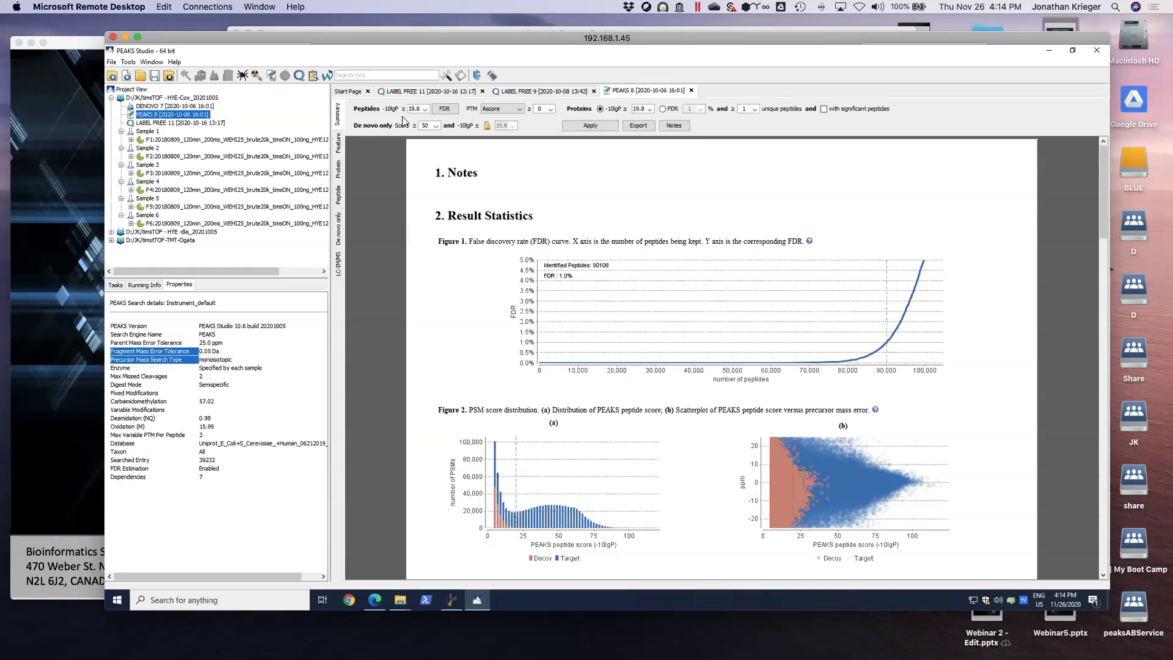
Step: Copy a score threshold from the peptide FDR curve and set the peptide filter to 1.0% FDR
click(448, 108)
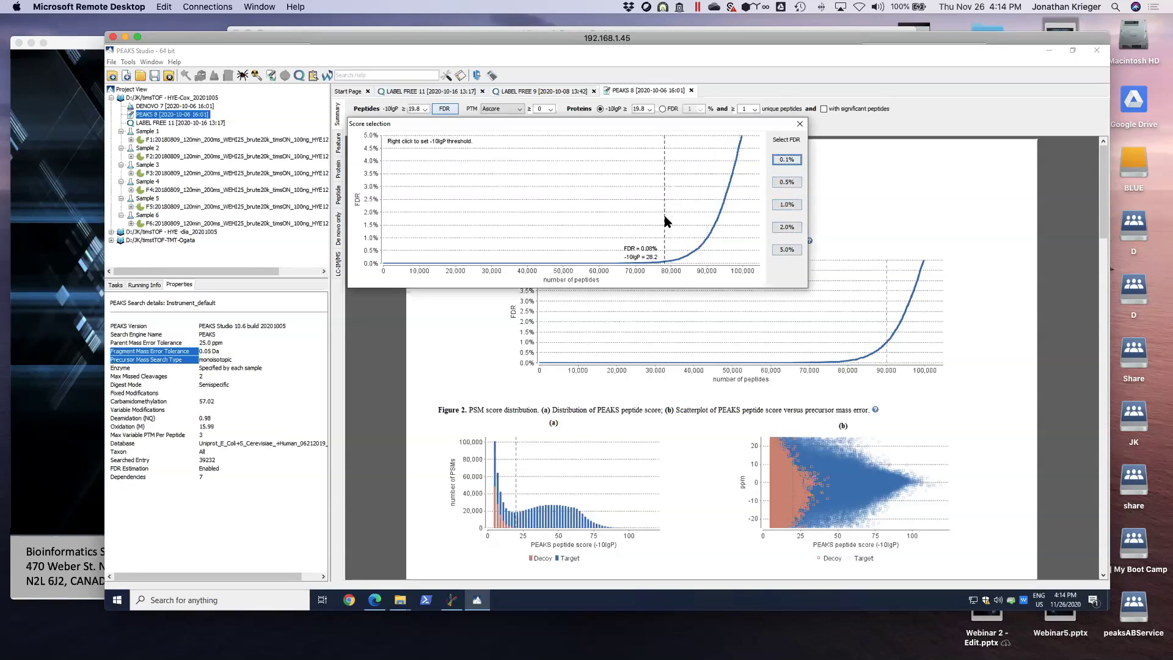
right_click(611, 225)
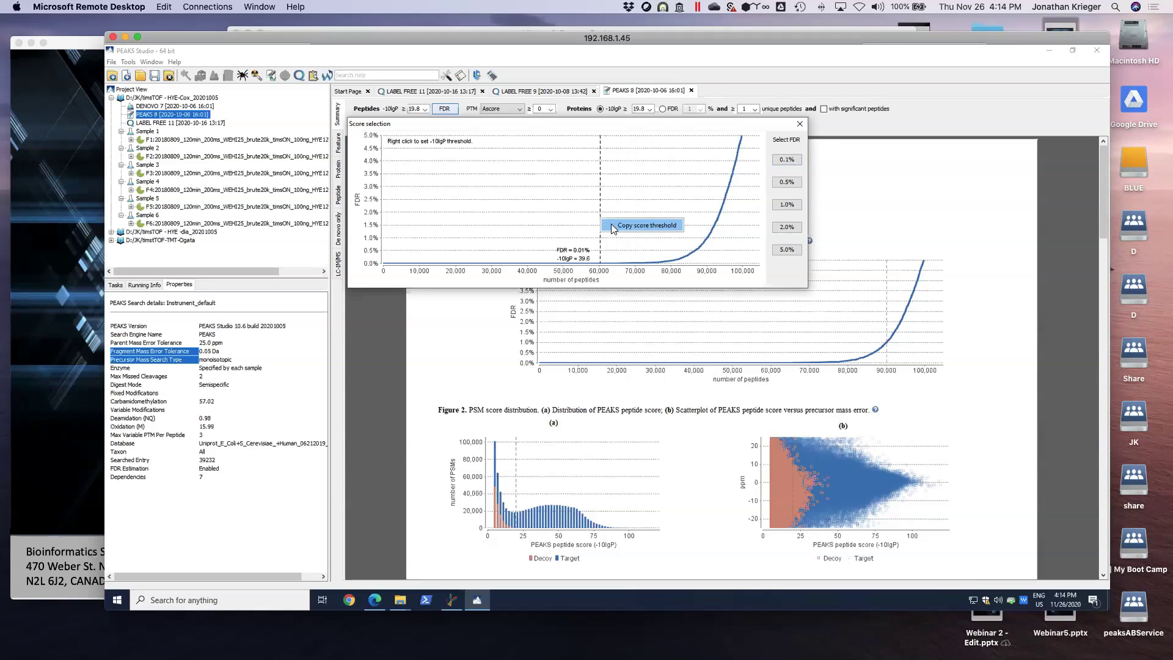
click(617, 225)
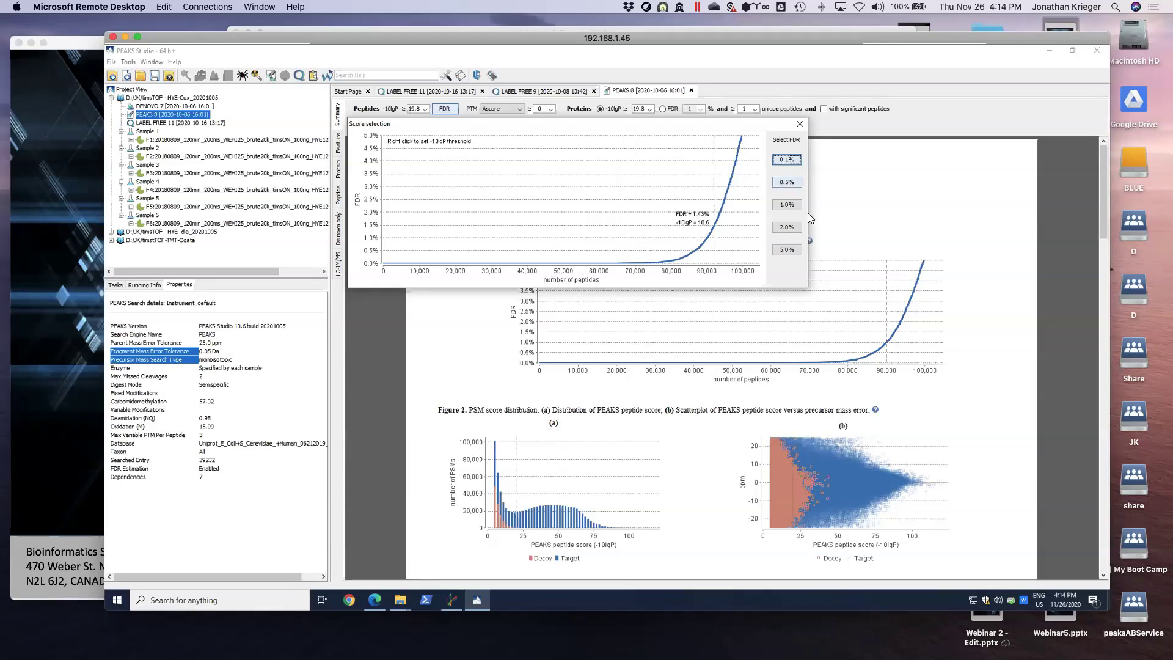
click(788, 204)
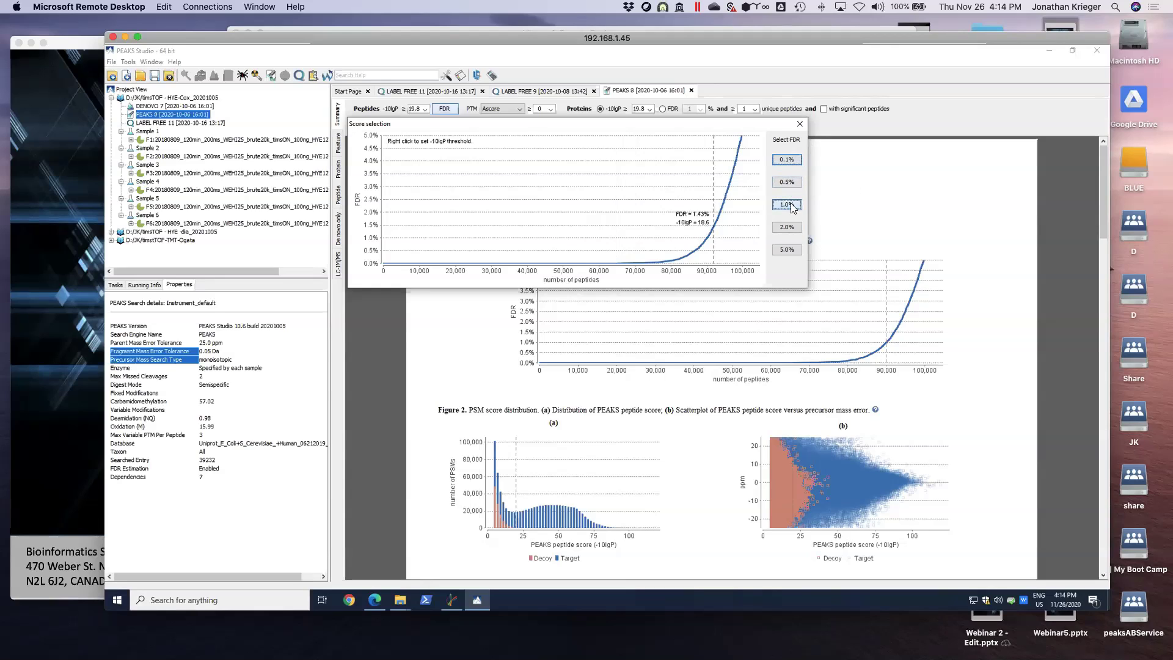
Step: Try the 0.1% FDR threshold for the peptide filter and select the parent mass error tolerance in the search details
click(442, 110)
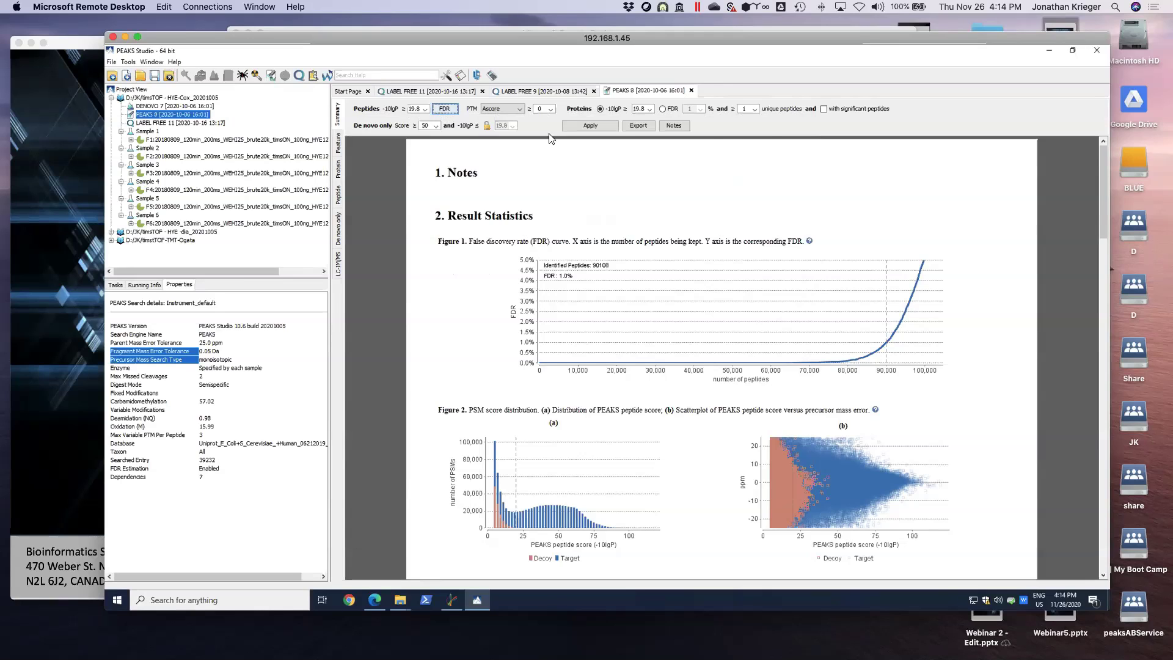
click(792, 160)
click(444, 109)
click(226, 344)
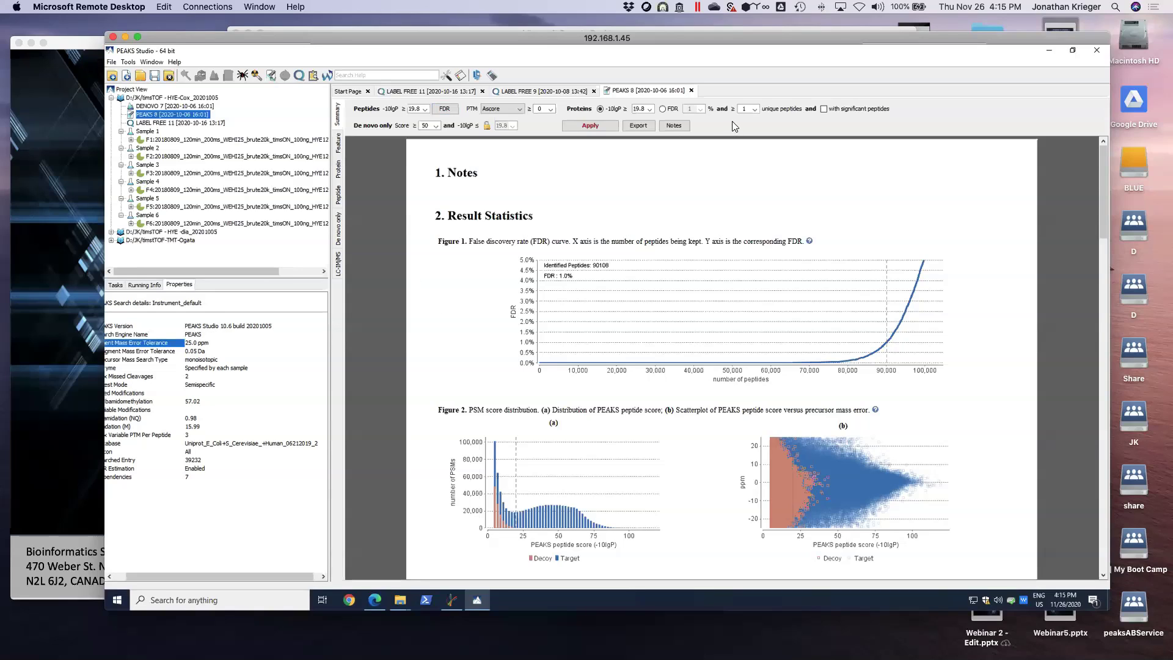
Step: Try filtering proteins by an FDR of 0.1%, clear that value and return to the -10lgP protein filter
click(663, 109)
click(700, 109)
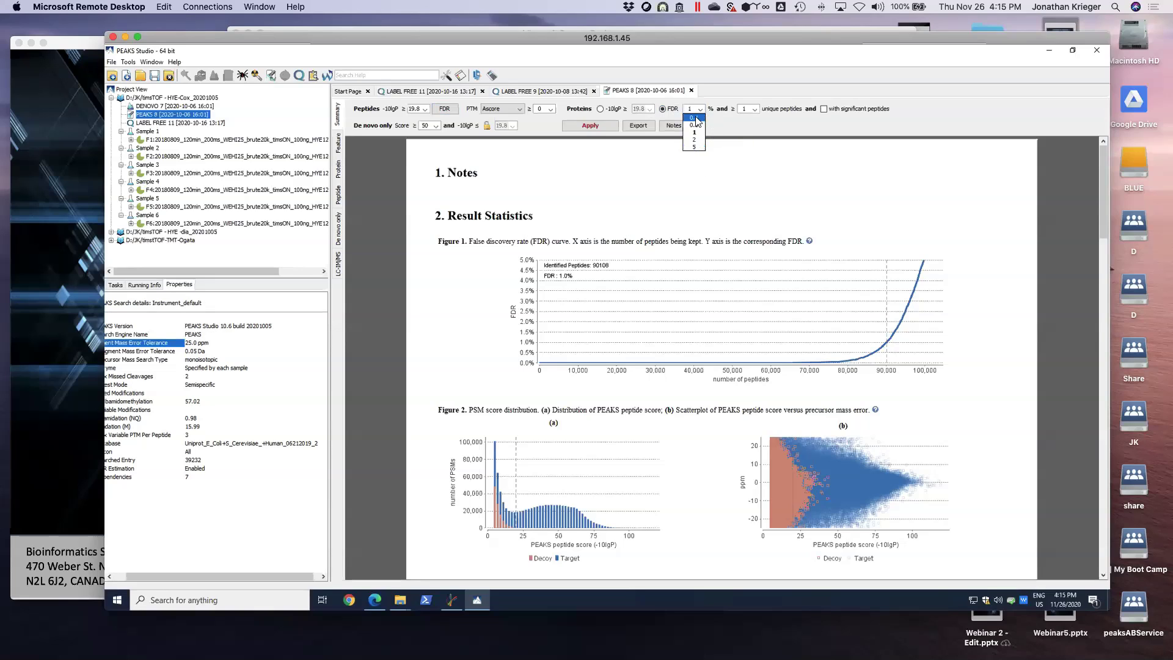
click(700, 116)
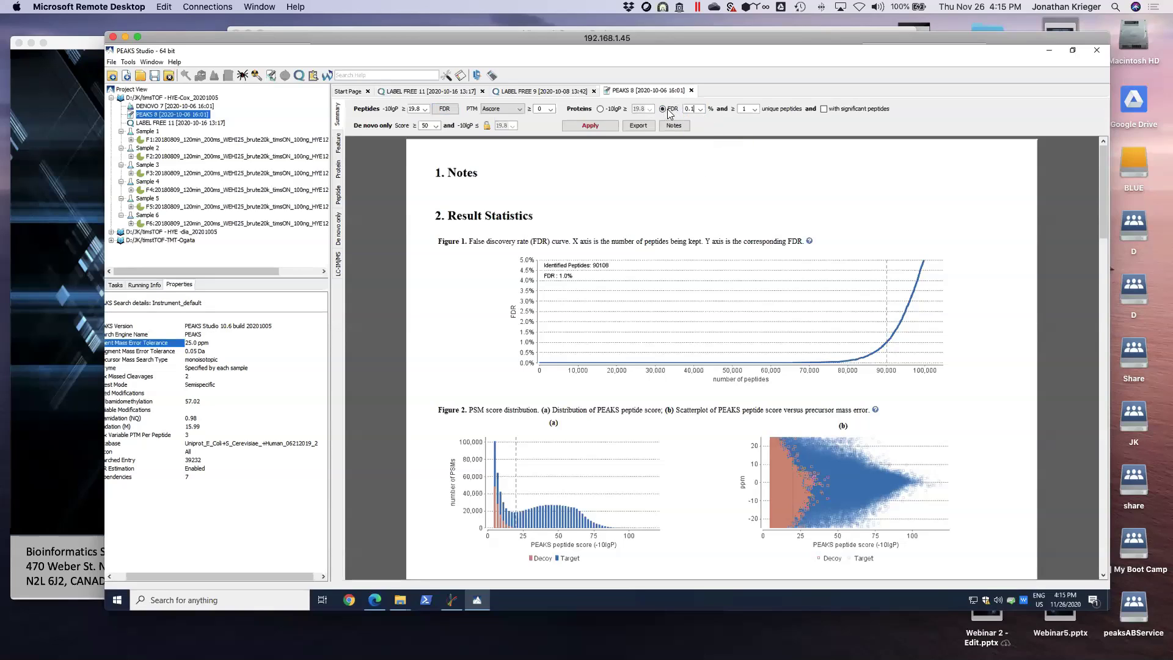
drag(694, 107, 680, 109)
text(2)
key(BackSpace)
key(BackSpace)
key(BackSpace)
click(601, 109)
Step: Examine the FDR curve, the PSM score distribution plots and the data statistics table in the summary report
scroll(630, 257, down, 5)
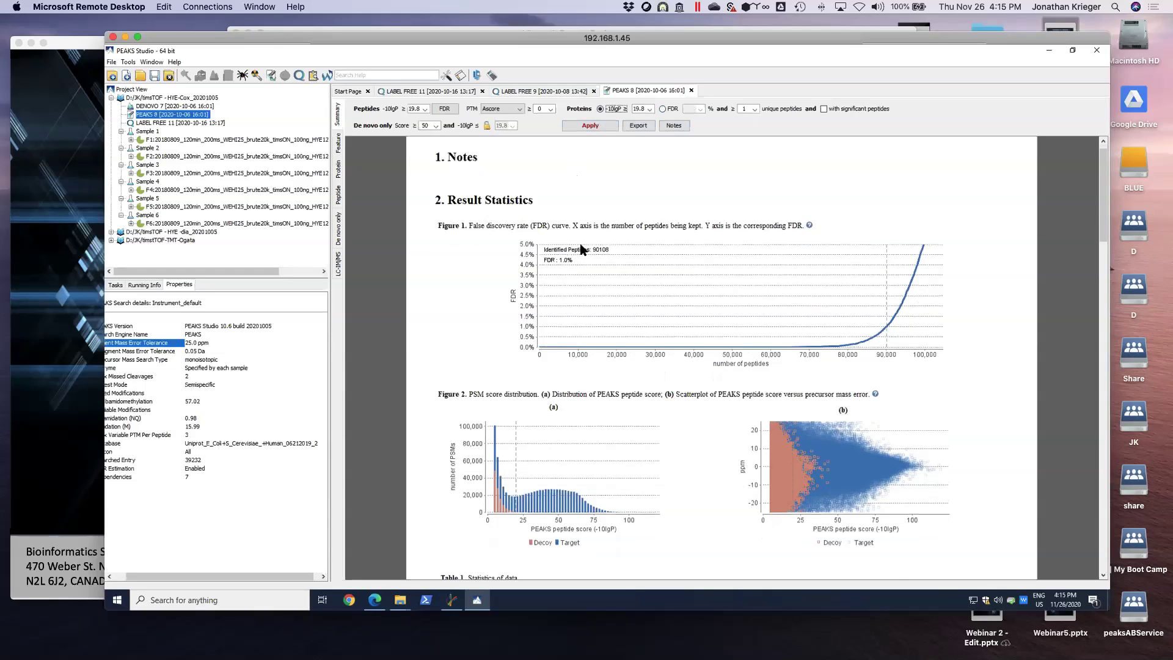
scroll(578, 256, down, 11)
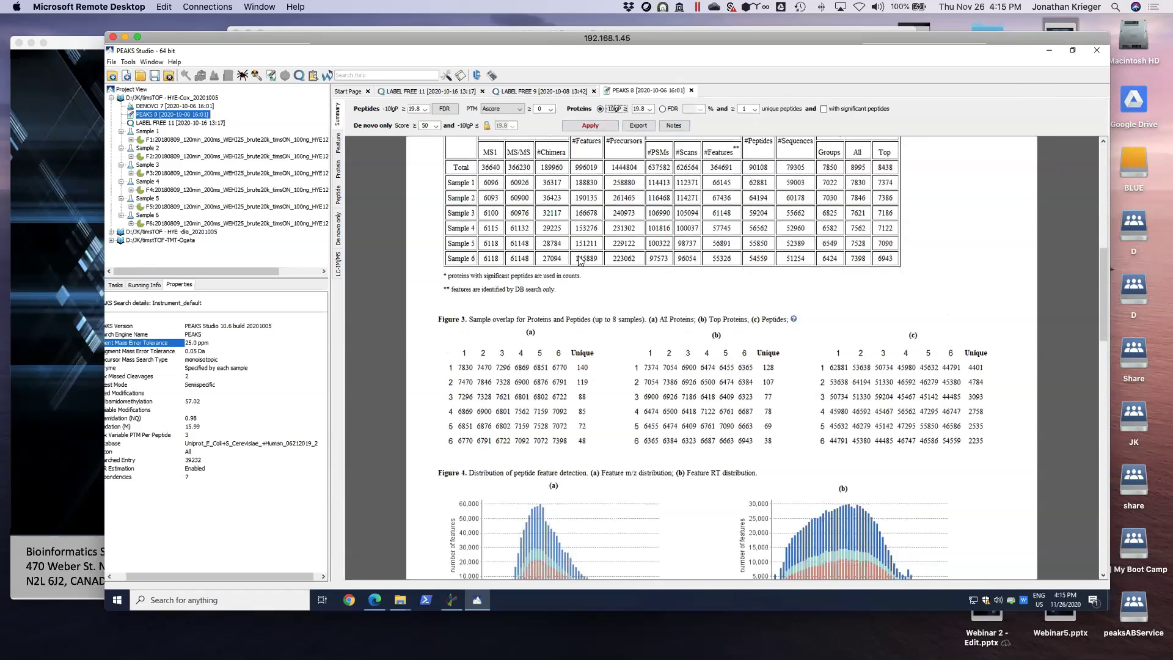
scroll(580, 259, up, 6)
scroll(583, 258, up, 14)
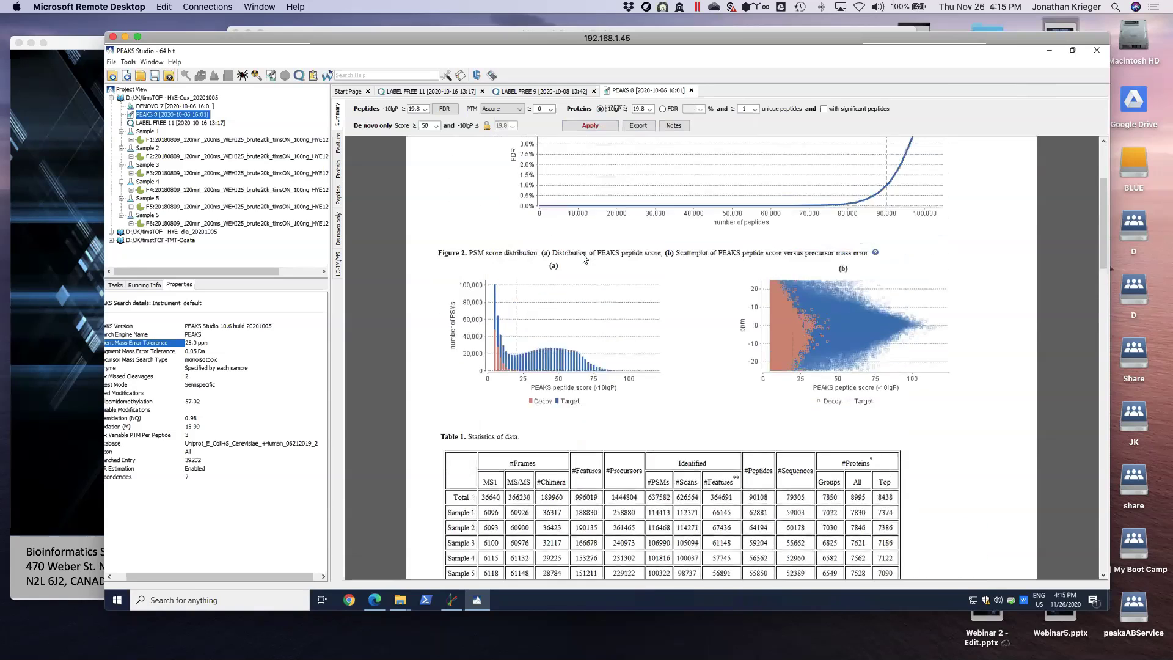
scroll(584, 257, down, 7)
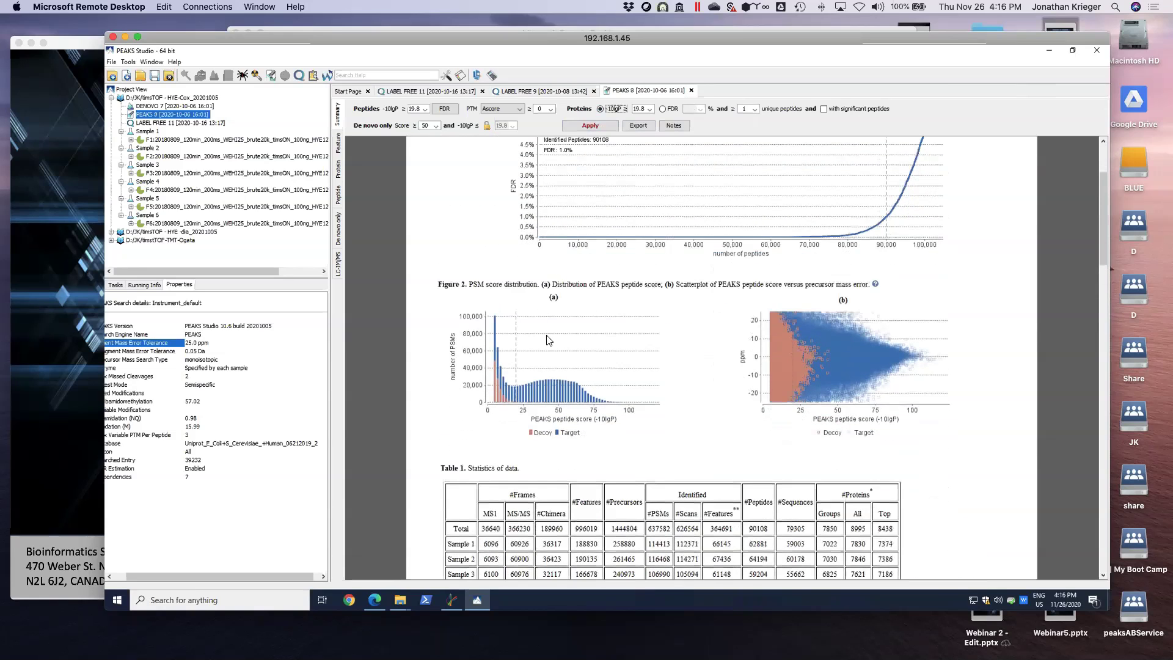
scroll(547, 334, down, 1)
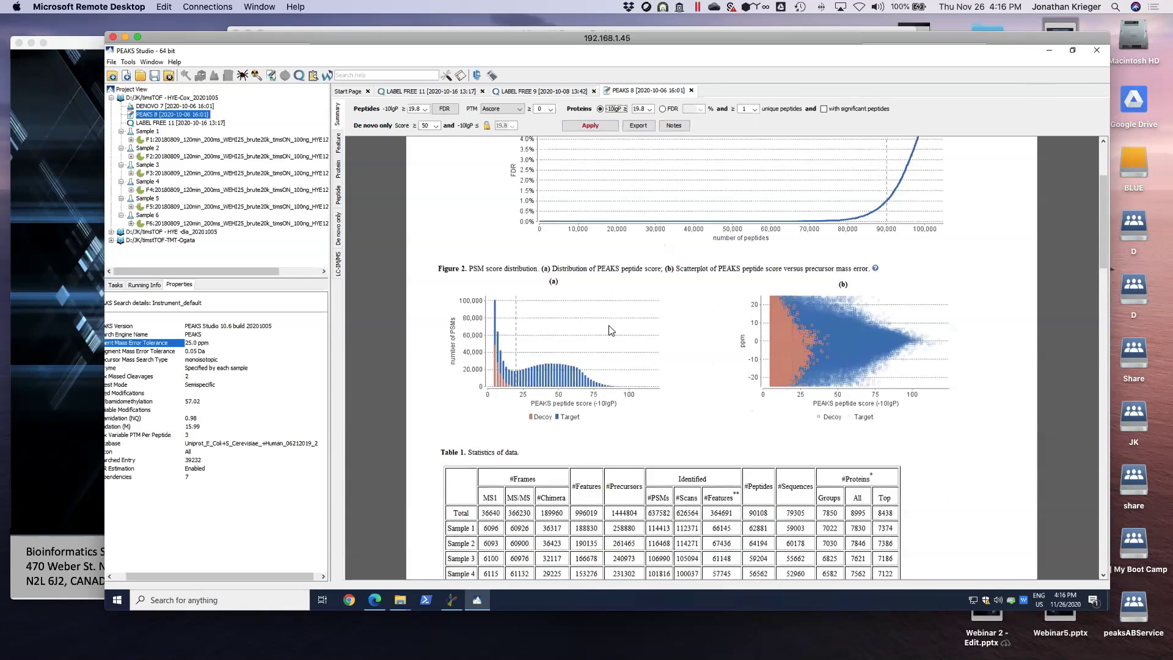
scroll(611, 330, down, 2)
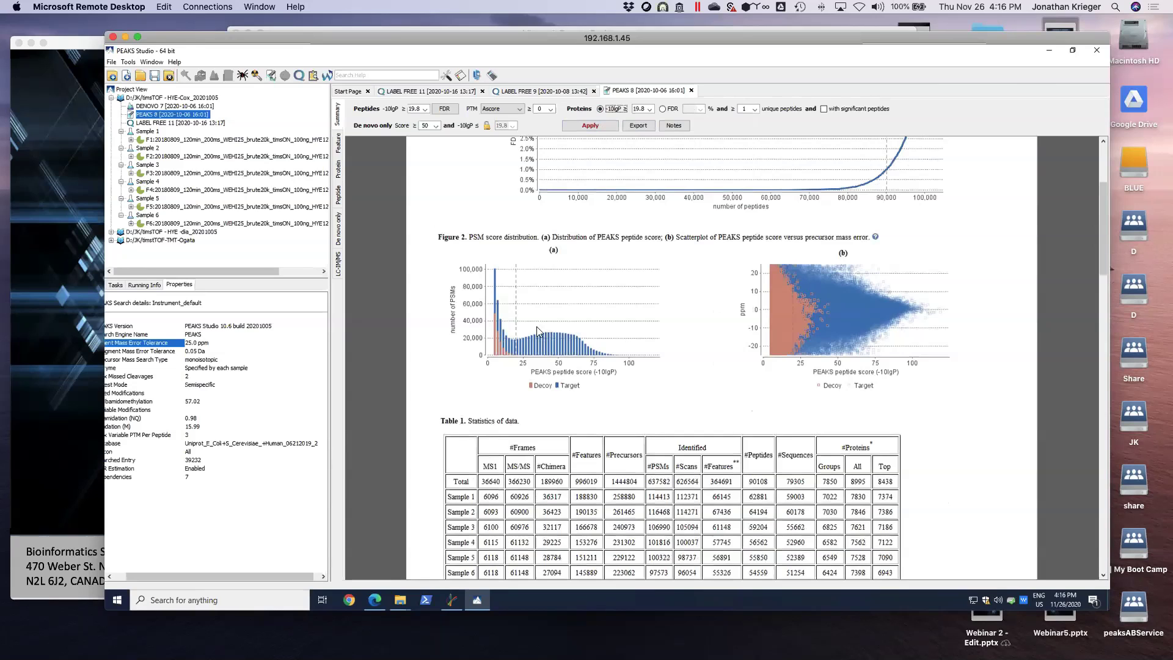
scroll(810, 330, down, 10)
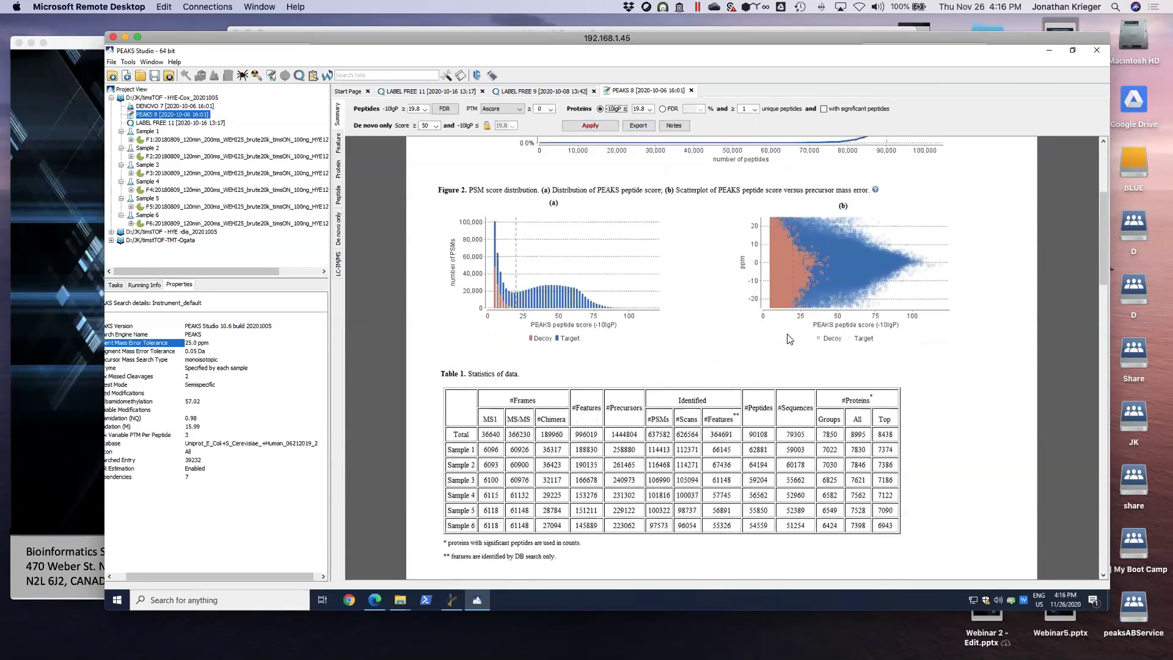
scroll(789, 340, down, 1)
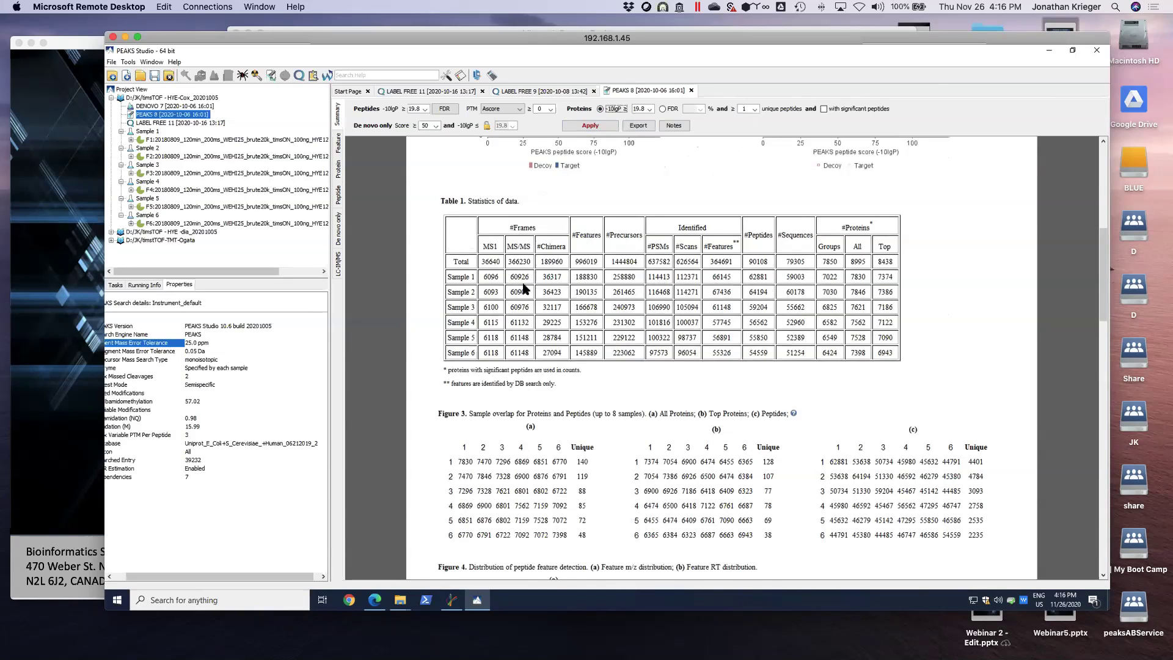
Step: Highlight the sample rows in Table 1 and examine the sample overlap of proteins and peptides in Figure 3
drag(455, 262, 711, 283)
click(657, 286)
drag(458, 281, 466, 316)
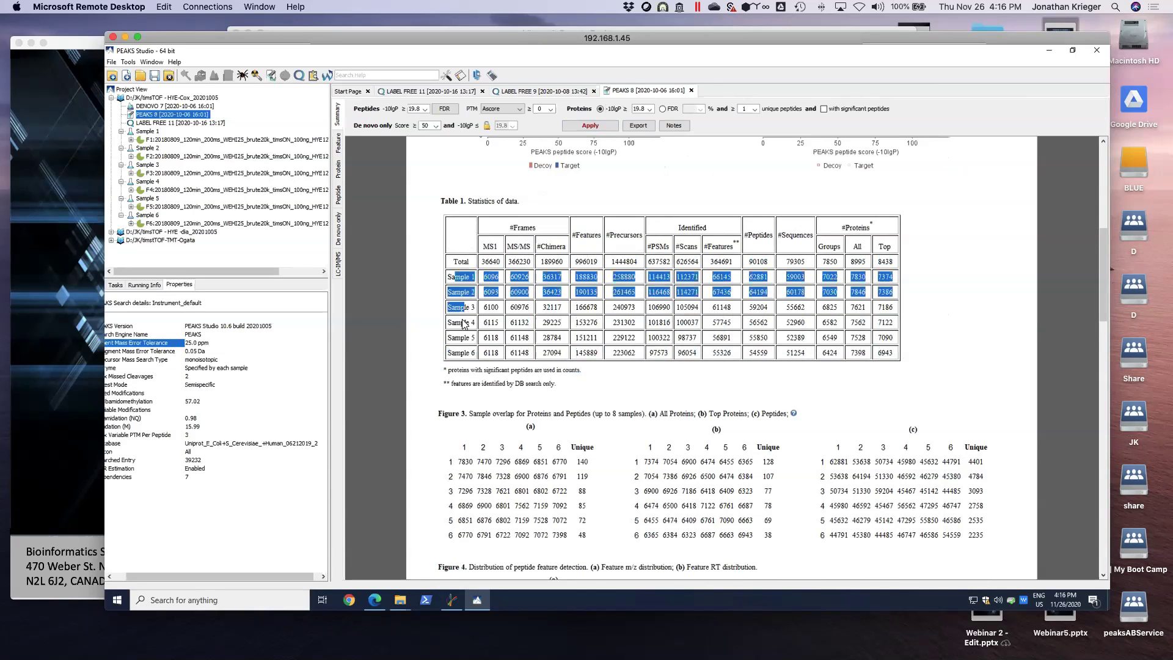
scroll(464, 323, down, 3)
scroll(465, 328, down, 1)
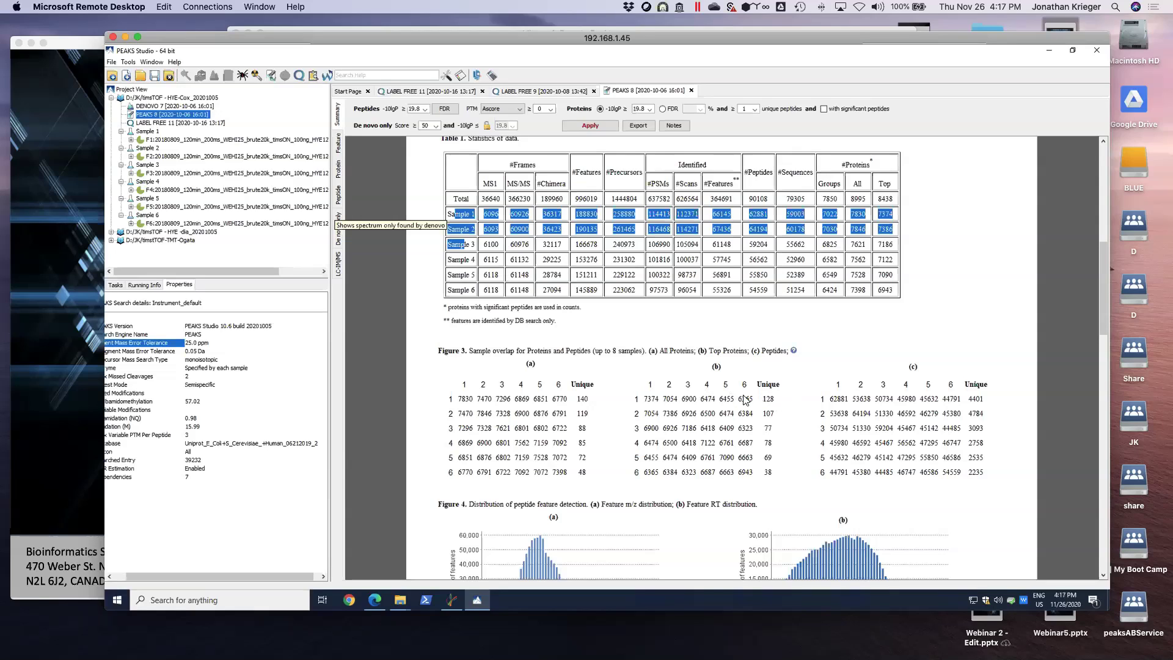
Step: Examine the peptide feature distributions and de novo sequencing validation in Figures 4 and 5
scroll(694, 443, down, 3)
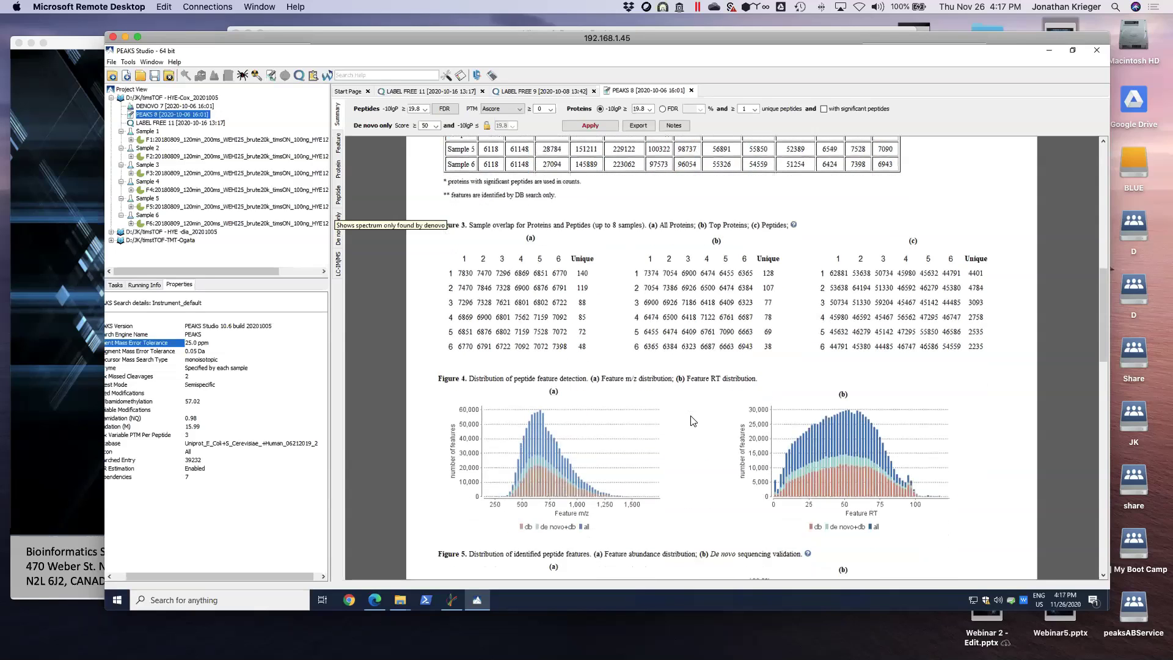
scroll(692, 421, down, 5)
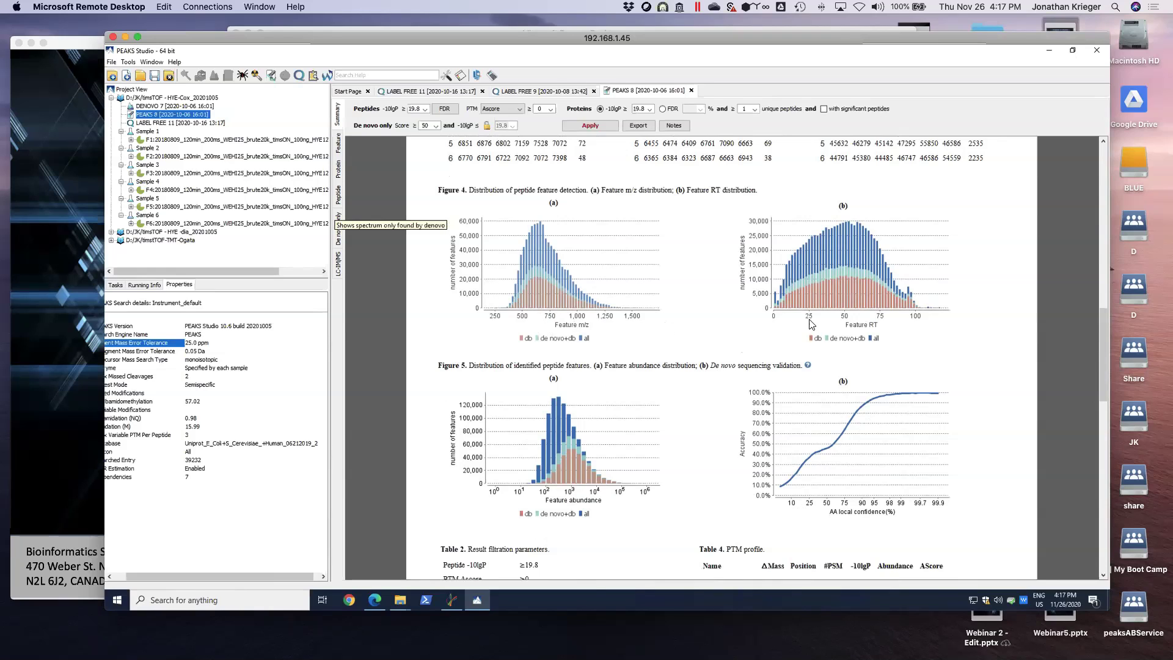
scroll(636, 348, down, 1)
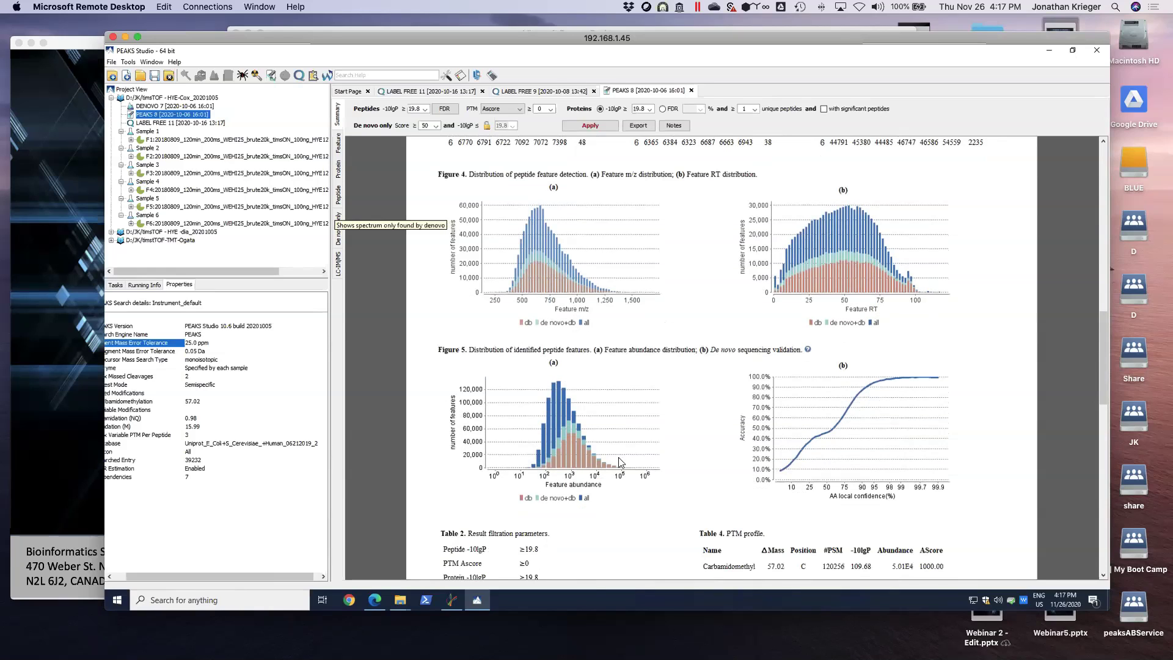
Step: Examine the precursor mass error plots and the missed cleavages table in the summary report's Experiment Control section
scroll(536, 444, down, 5)
scroll(575, 402, down, 10)
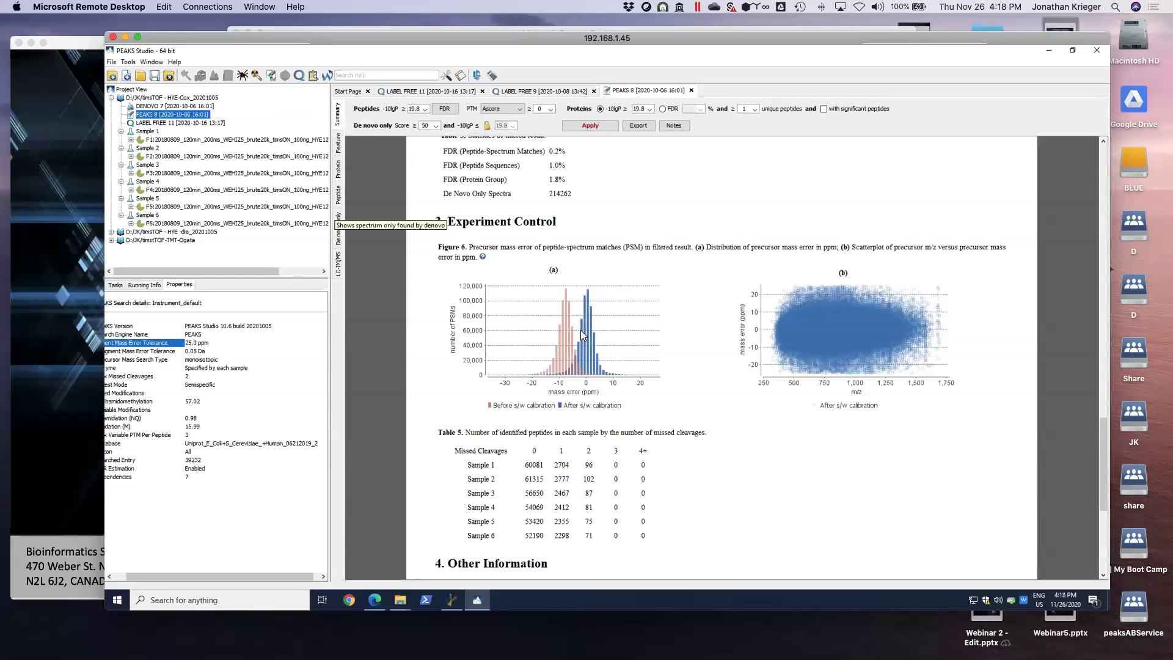
scroll(581, 333, down, 5)
scroll(379, 189, up, 4)
scroll(380, 180, up, 10)
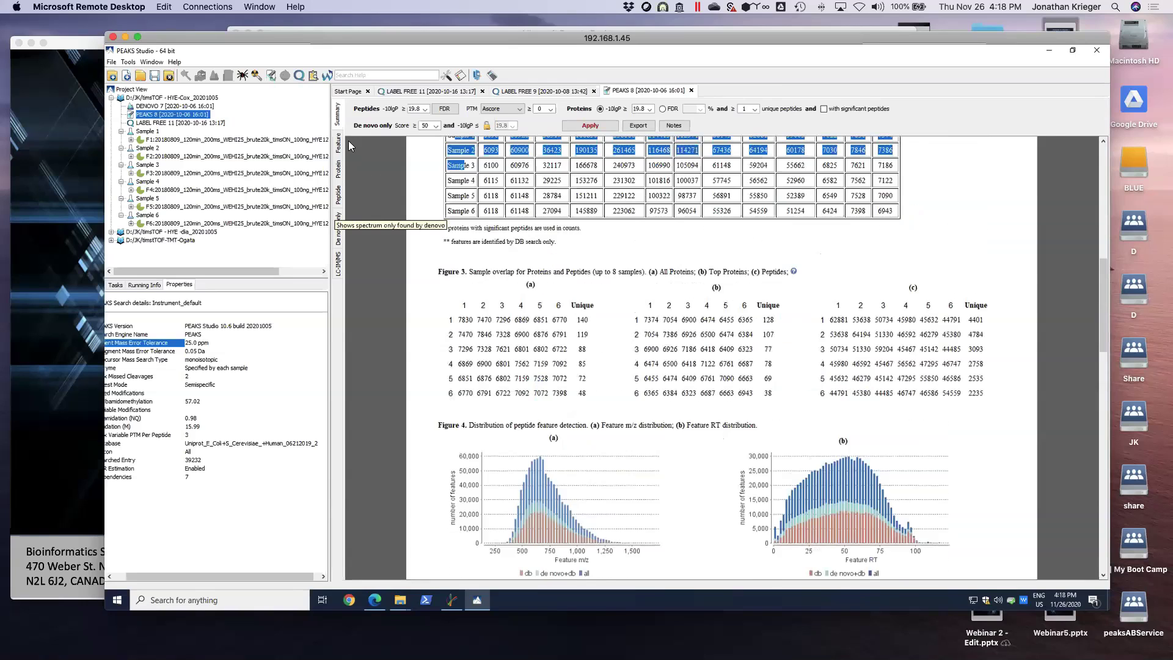
scroll(346, 159, up, 4)
Step: Open the protein results and browse the protein list with its coverage and per-sample area columns
click(338, 169)
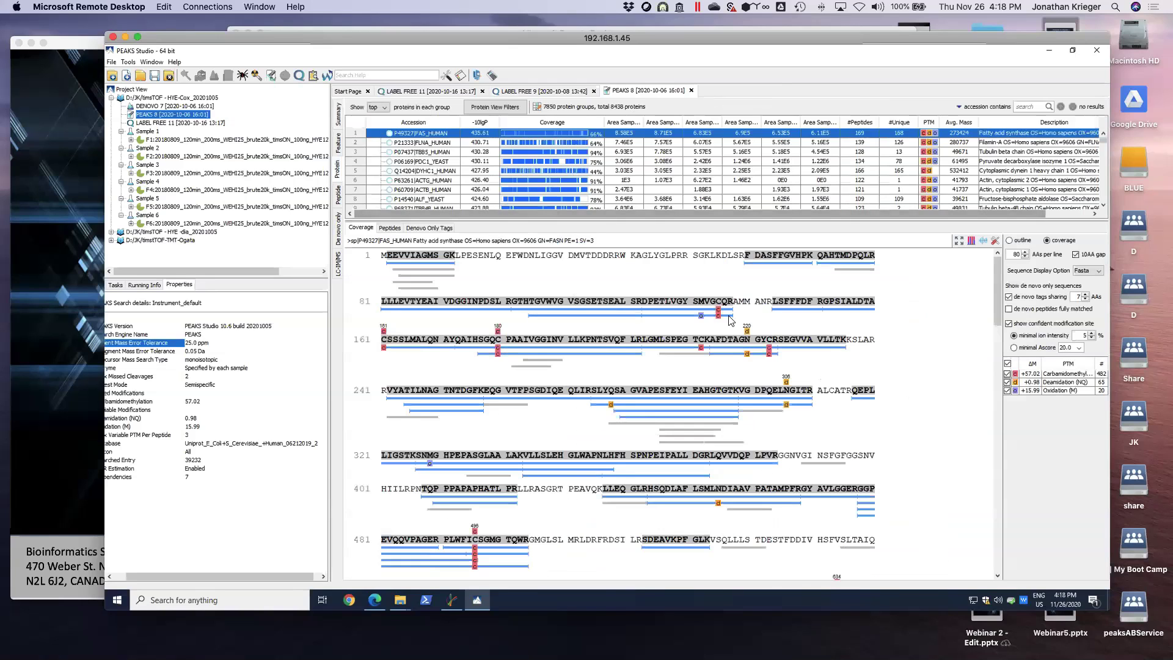
scroll(696, 179, down, 19)
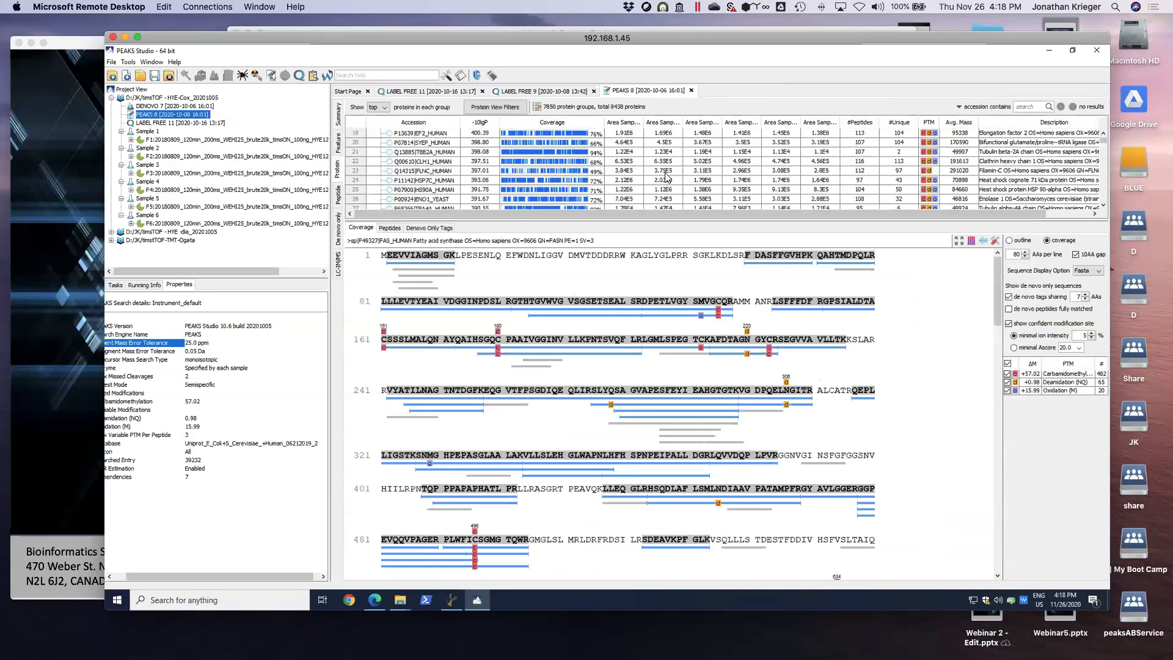
scroll(696, 180, down, 17)
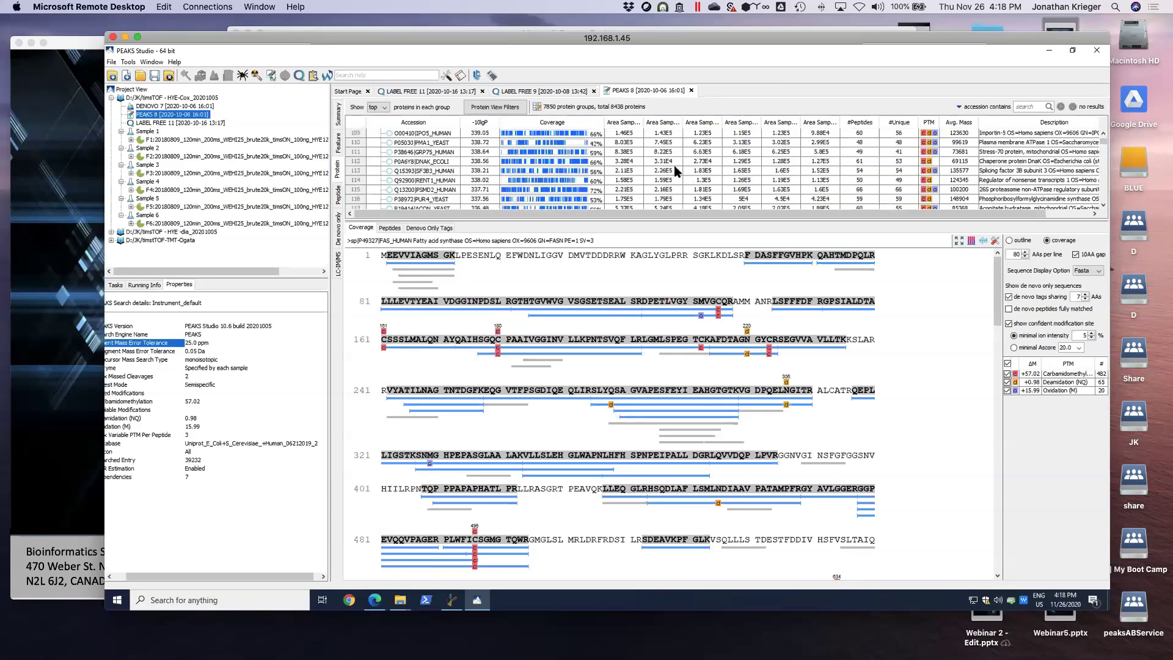
scroll(653, 173, up, 20)
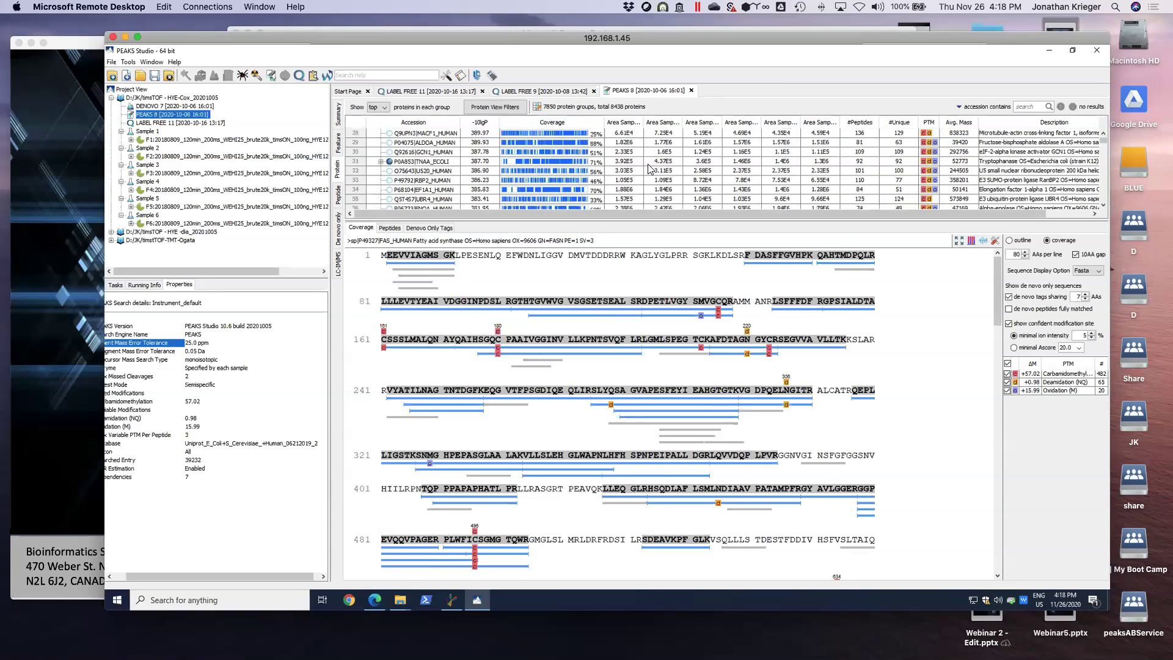
scroll(650, 168, up, 2)
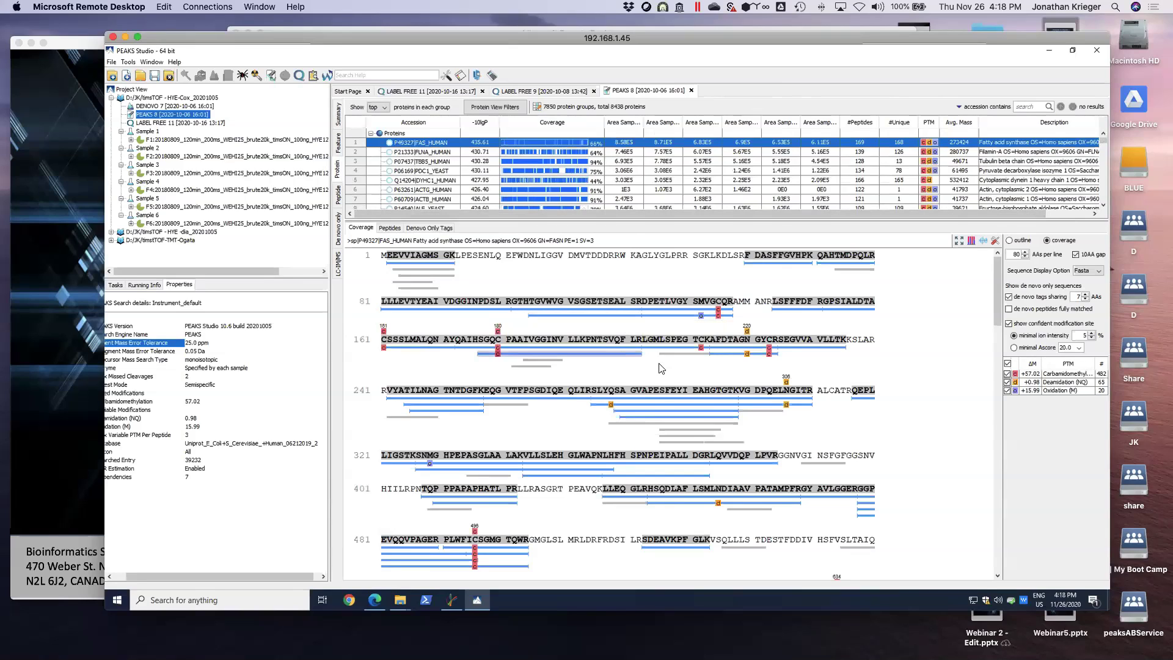
Step: Display the annotated spectra of several identified and de novo peptides on the human fatty acid synthase coverage map
click(649, 409)
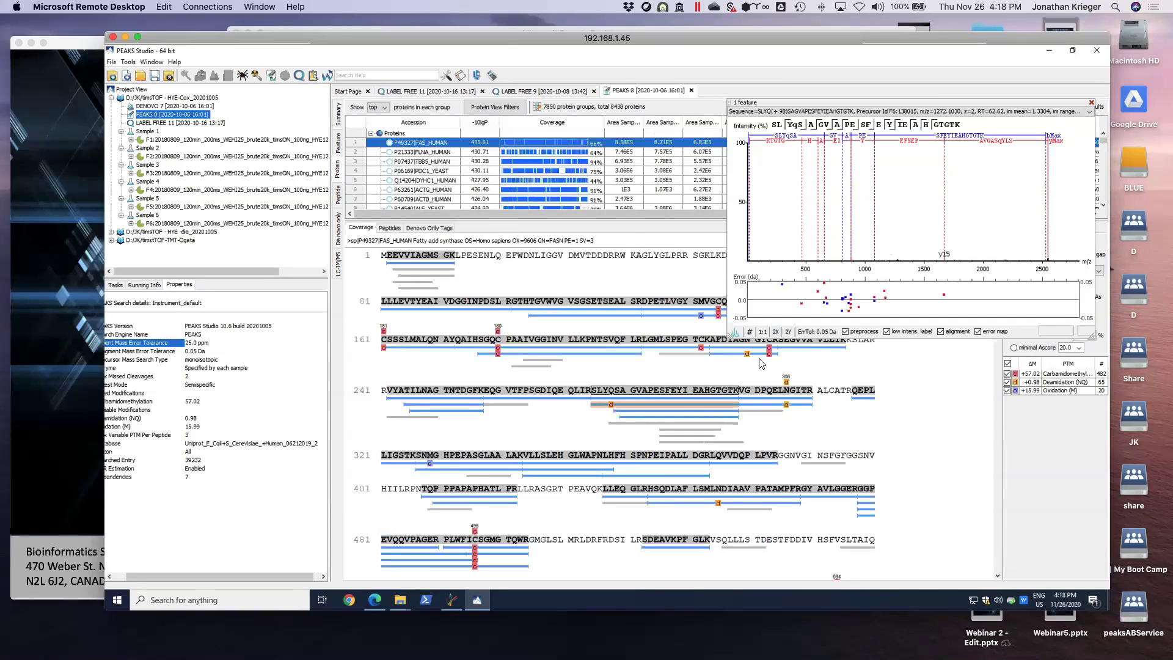
click(681, 417)
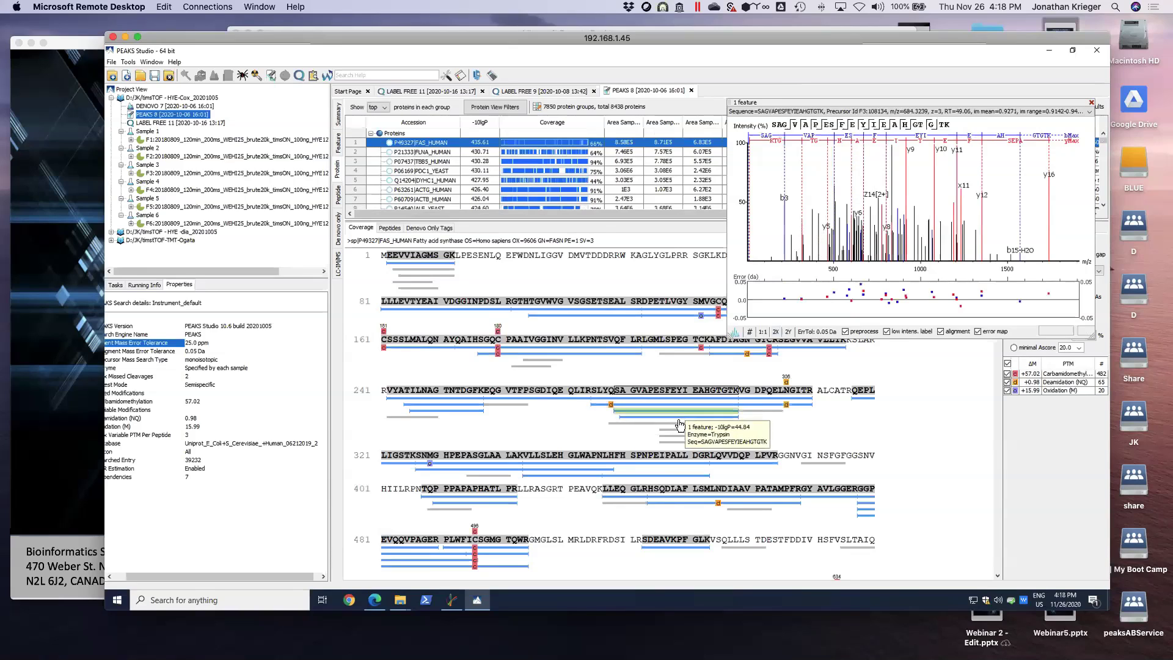
click(675, 423)
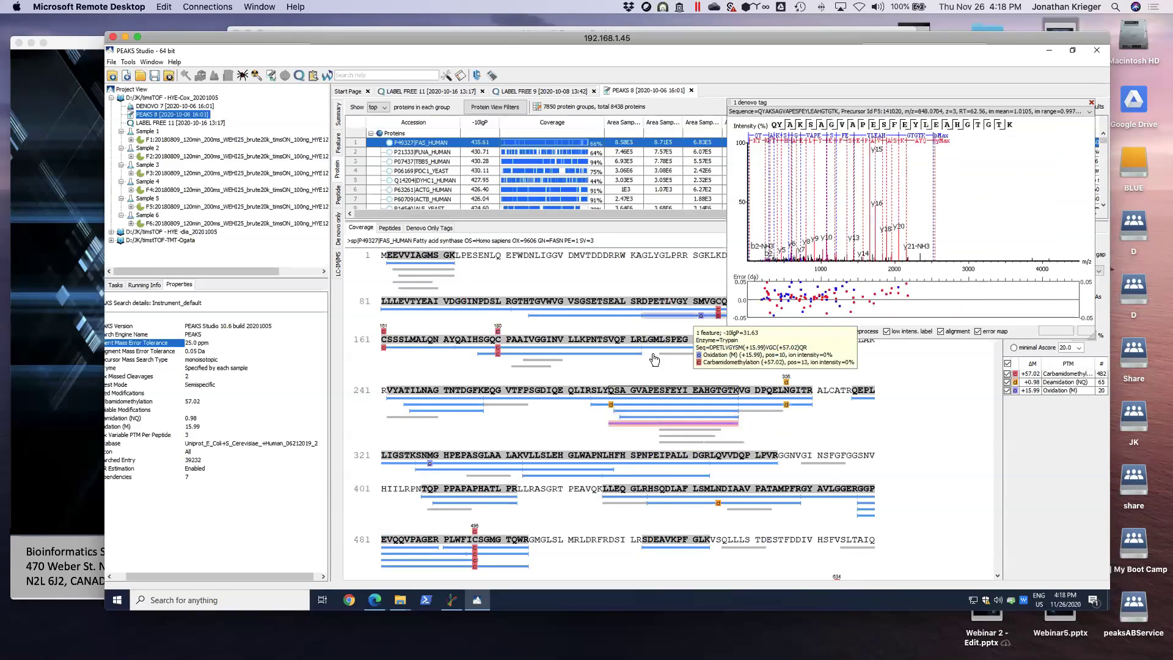
click(629, 354)
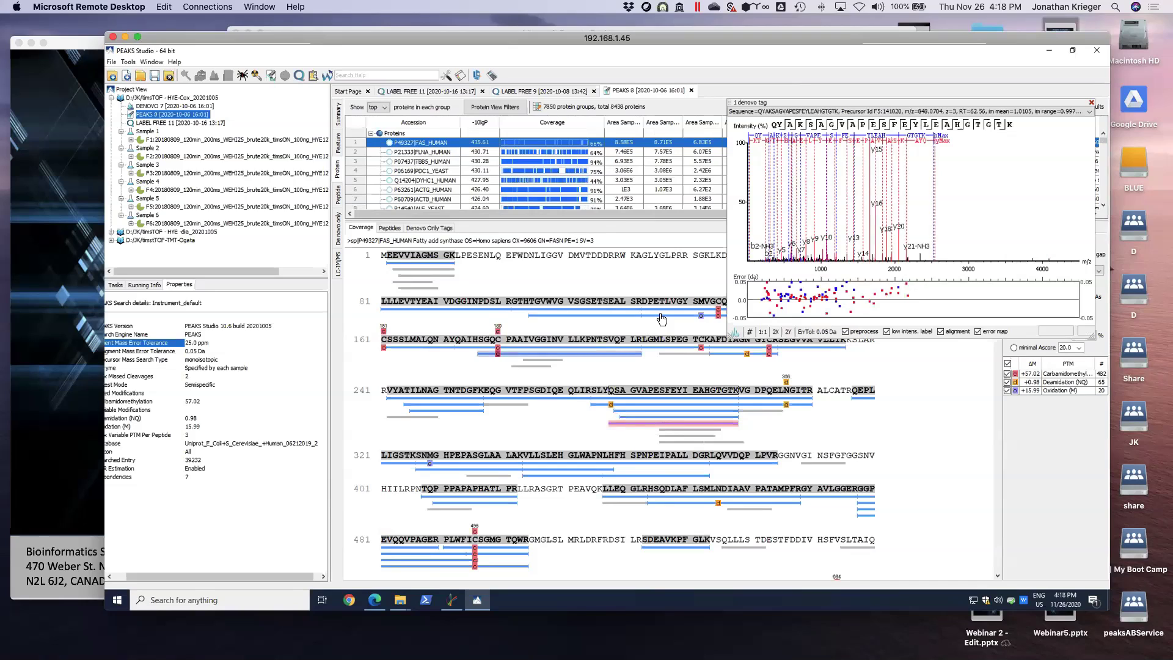
click(661, 317)
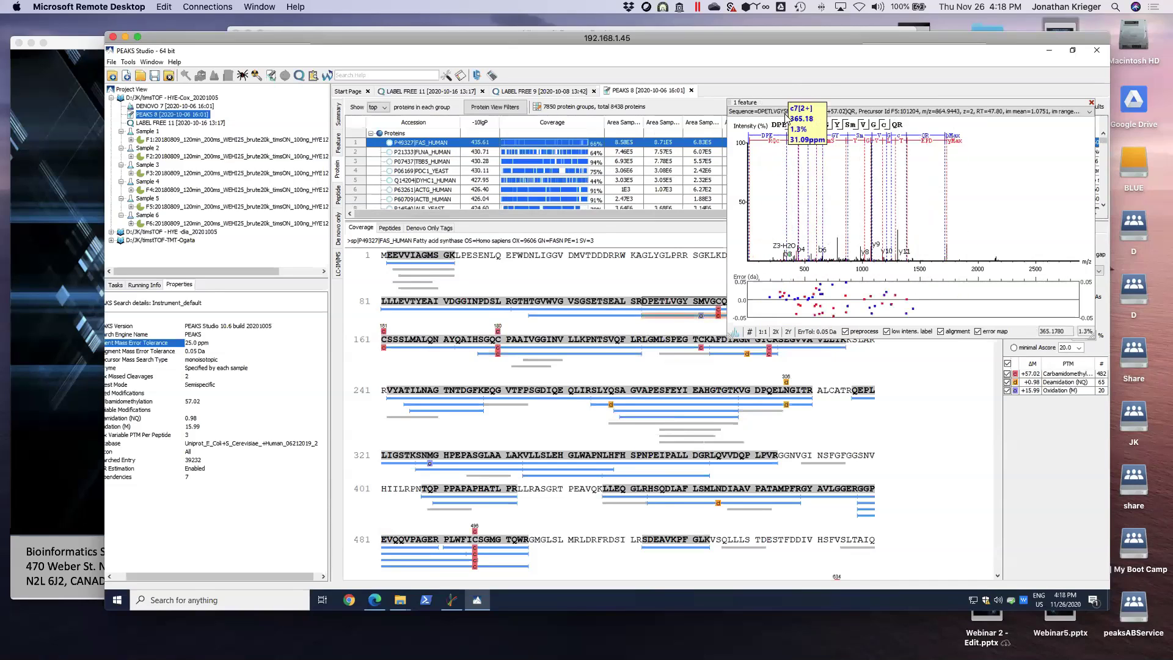
click(786, 112)
click(742, 165)
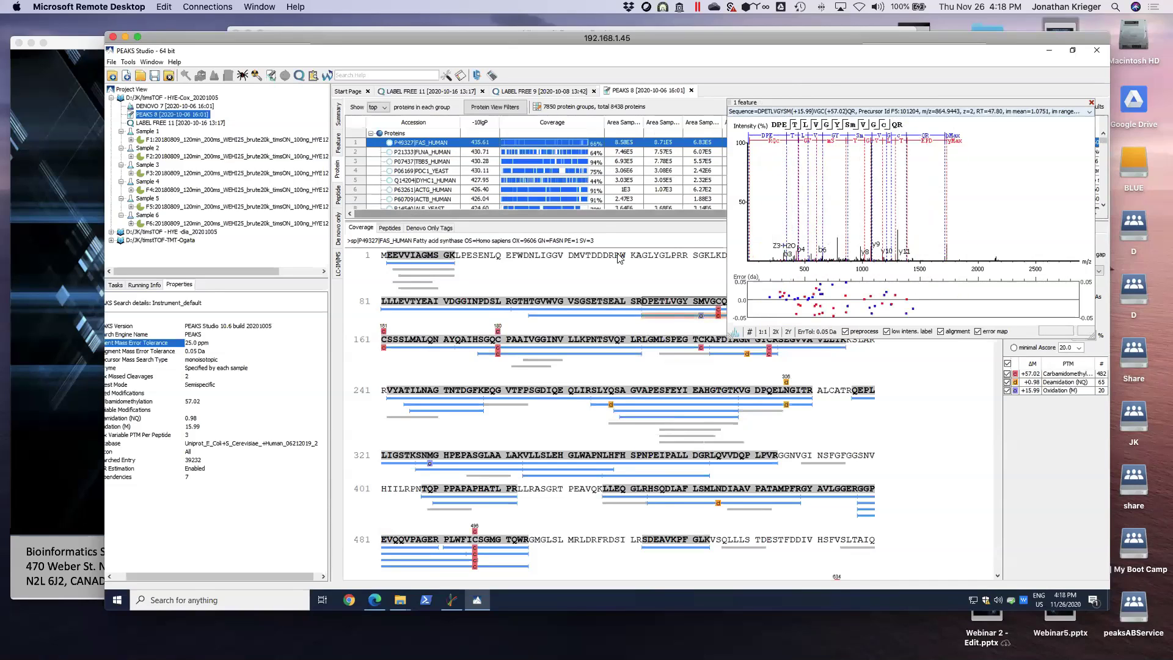
Step: Compare the spectra of several features of the peptide VLLSLEHGLWAPNLHFHSPNPEIPALLDGR, and close the spectrum window
click(582, 467)
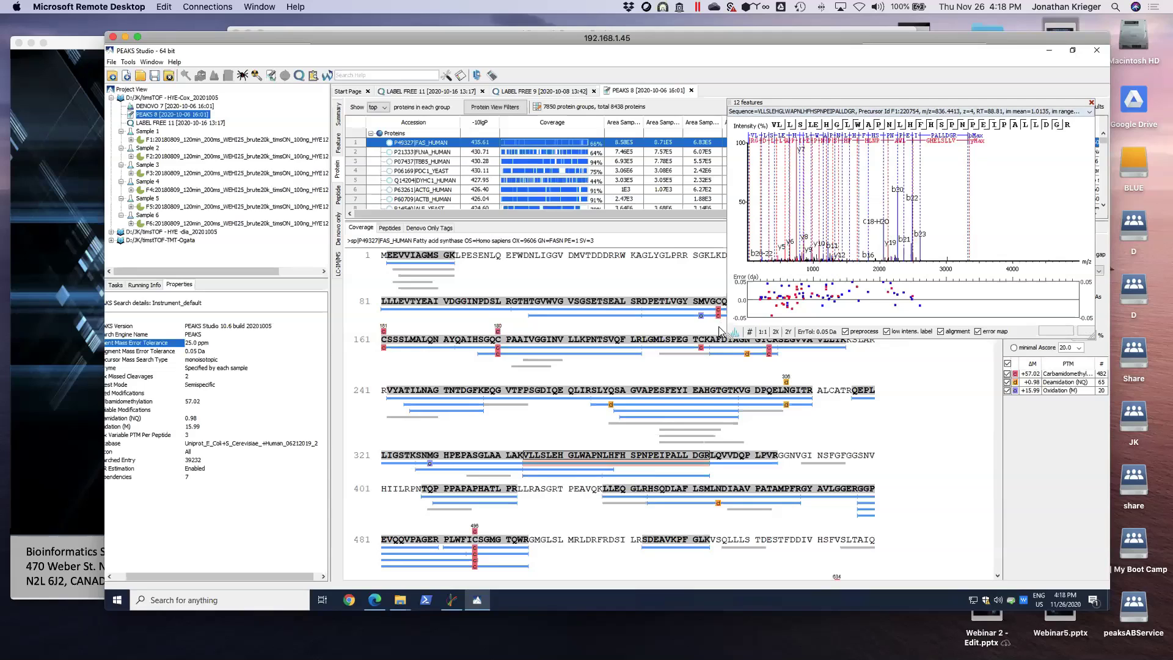
click(801, 112)
scroll(800, 152, down, 3)
scroll(799, 151, down, 1)
click(800, 147)
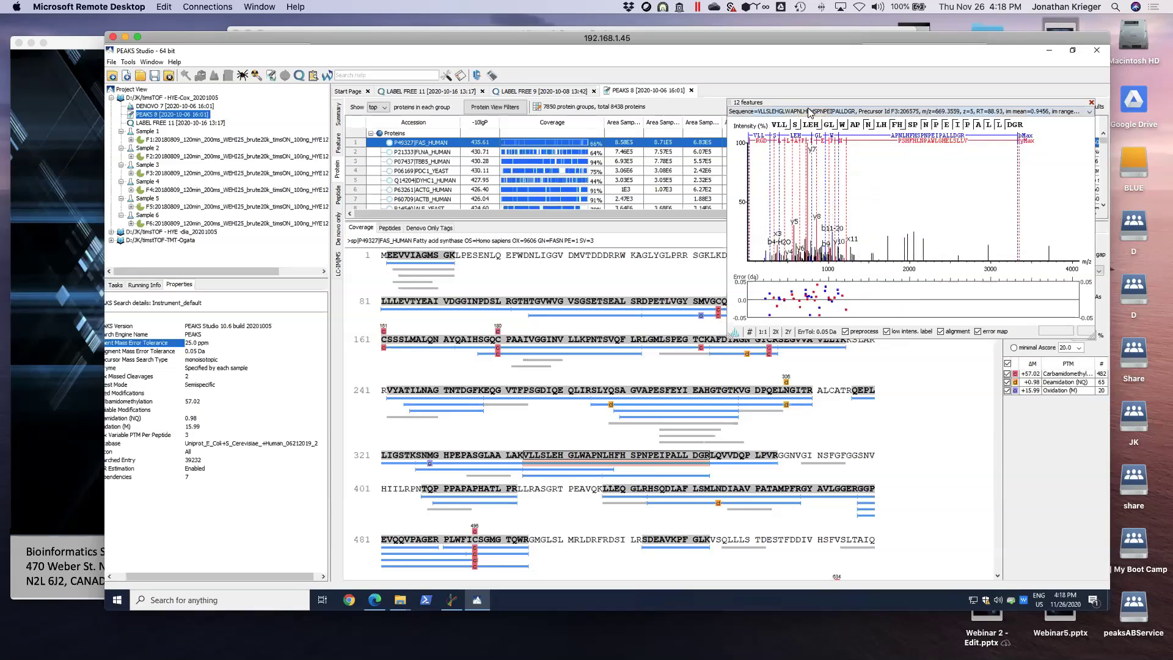
click(809, 112)
click(814, 134)
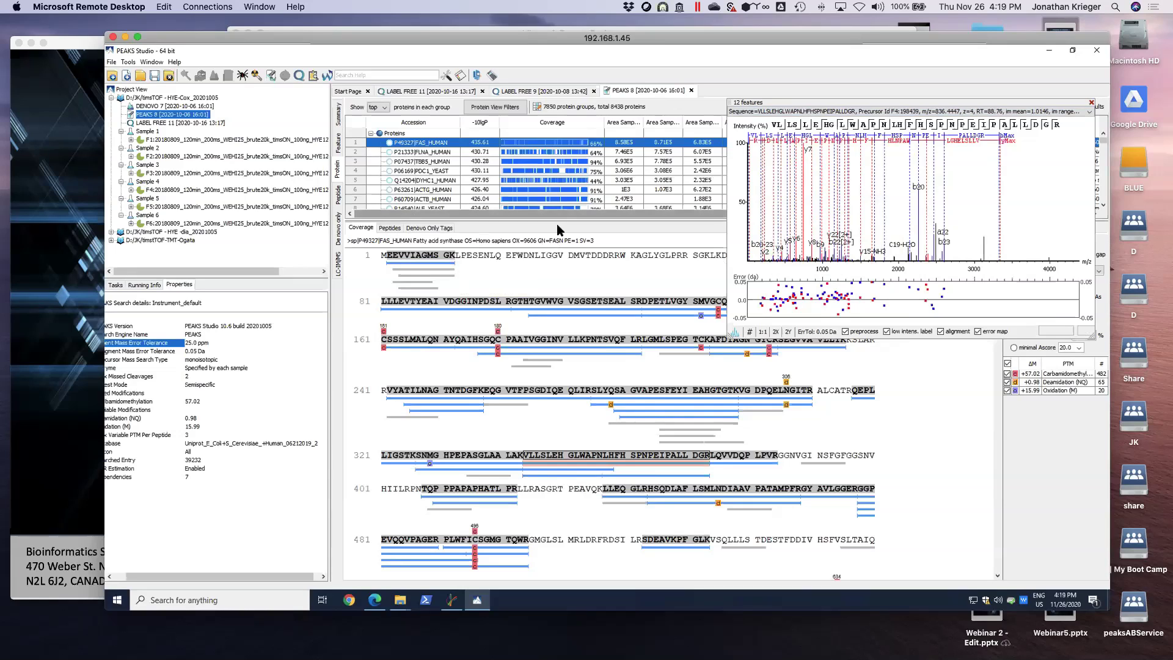
click(1092, 103)
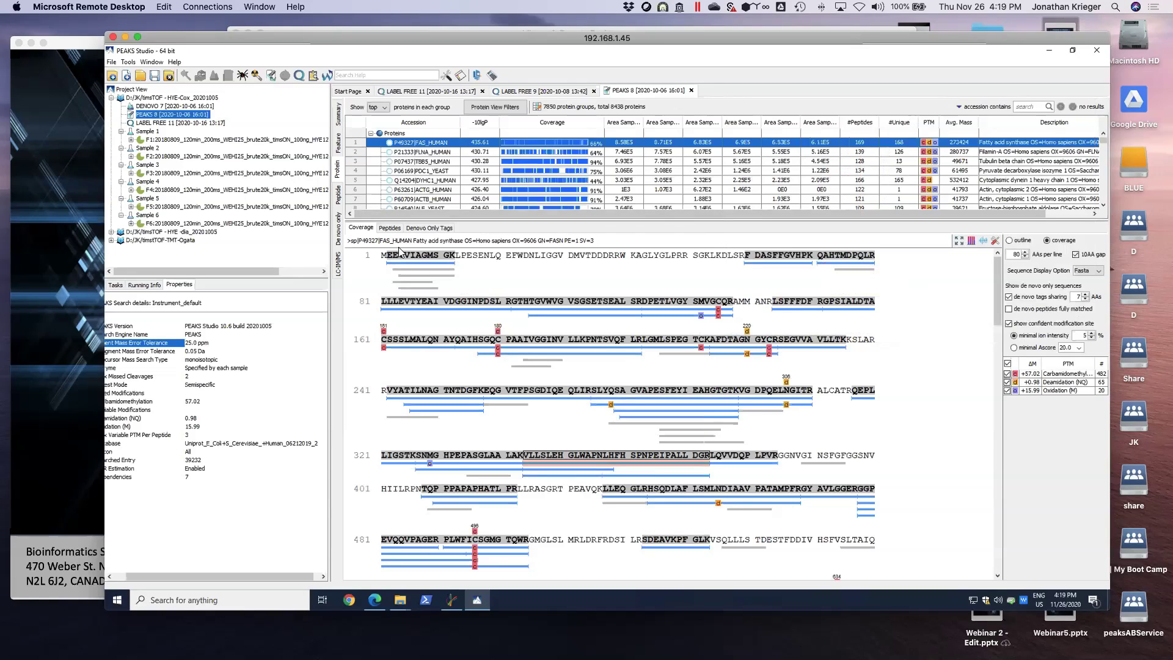
Step: Show the coverage map's peptide TQPPPAPAPHATLPR in the protein's peptide table
click(590, 468)
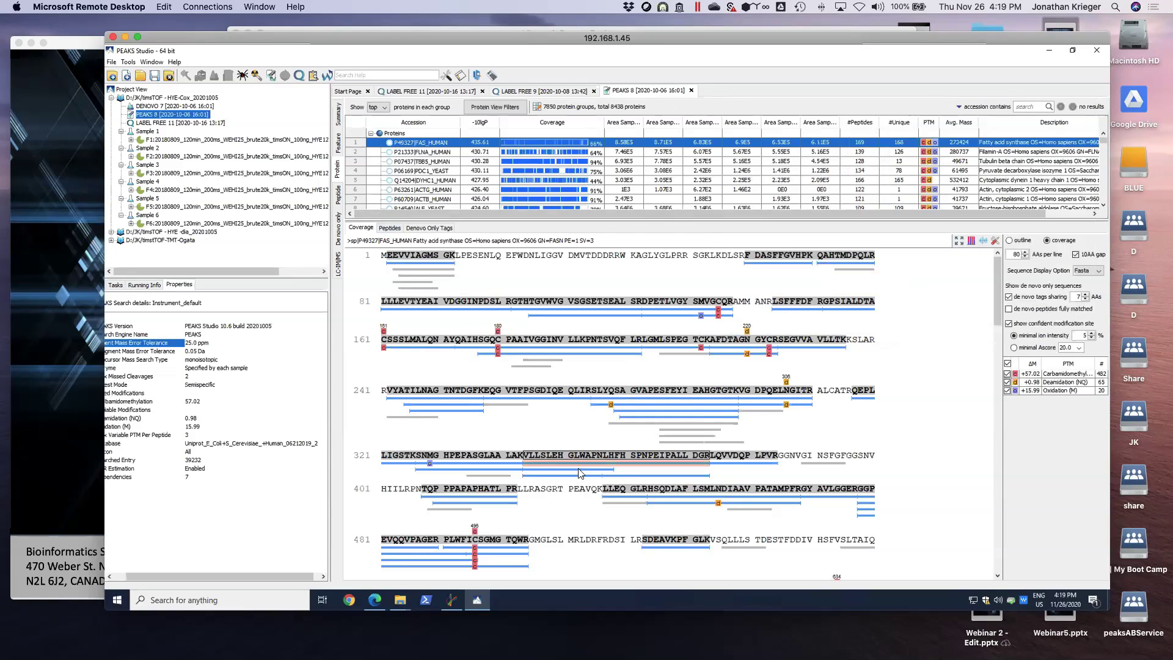
click(498, 498)
right_click(498, 495)
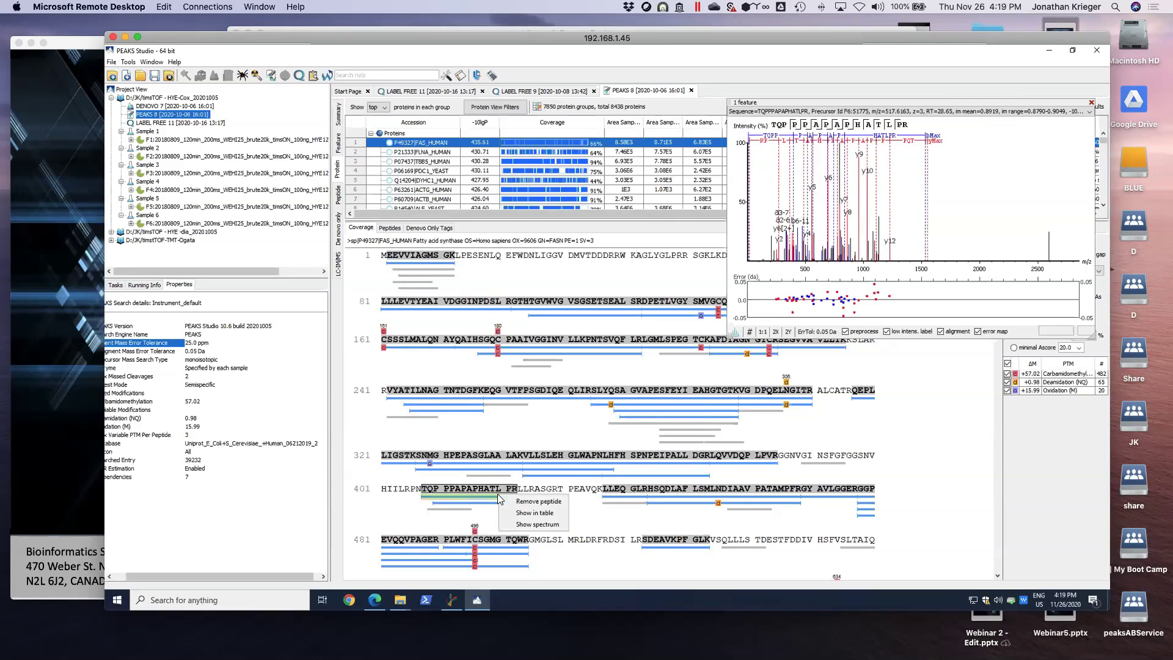
click(548, 517)
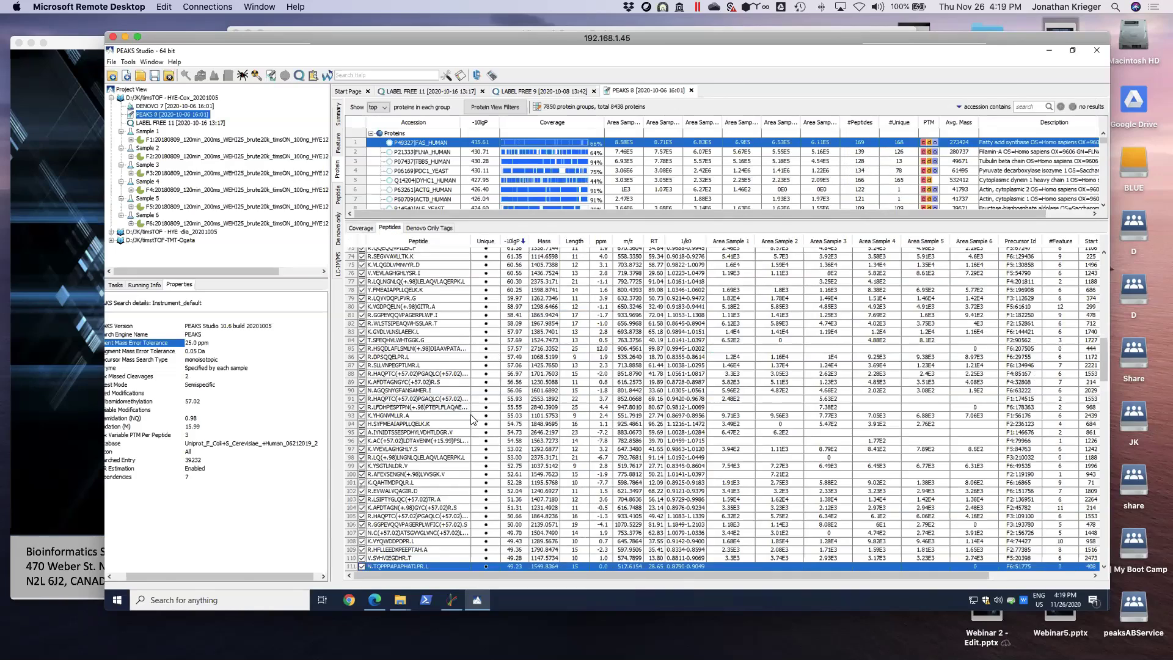
scroll(471, 419, down, 9)
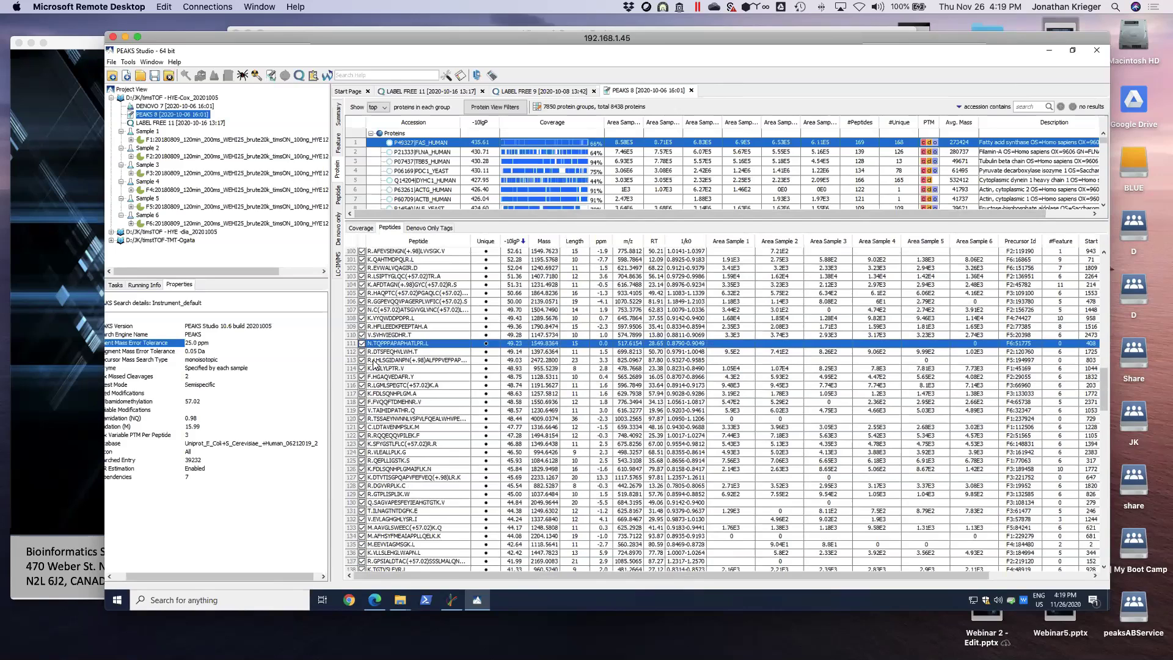
Step: Show the peptide detail for TQPPPAPAPHATLPR and examine its precursor on the LC-MS map
click(407, 353)
click(406, 344)
right_click(407, 346)
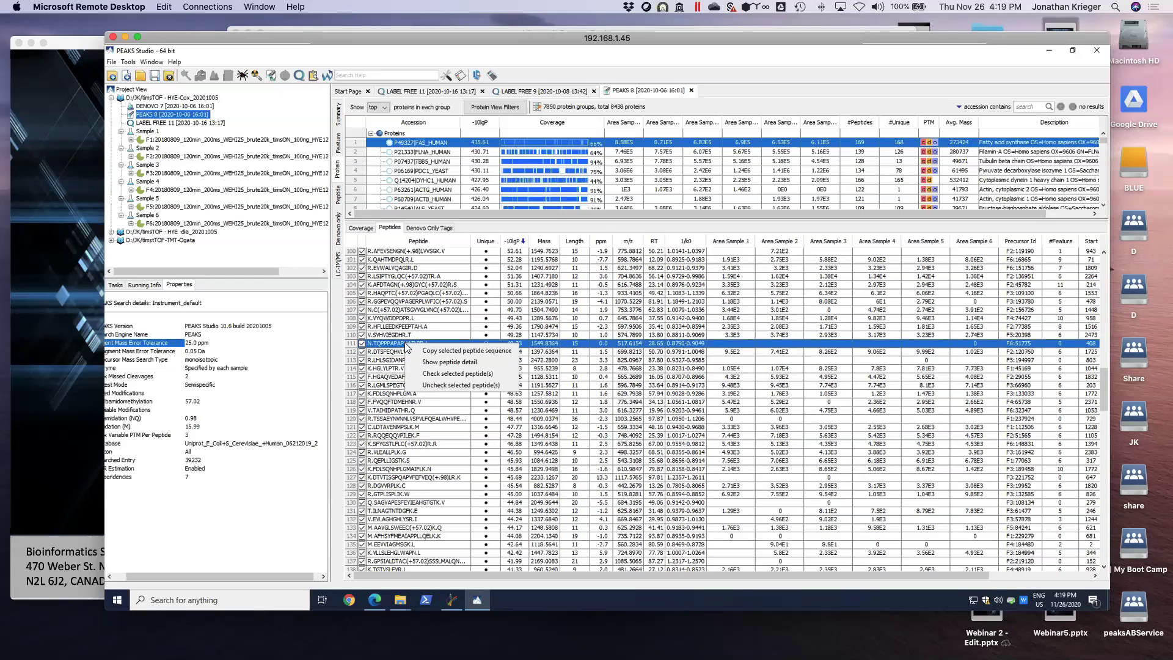
click(432, 363)
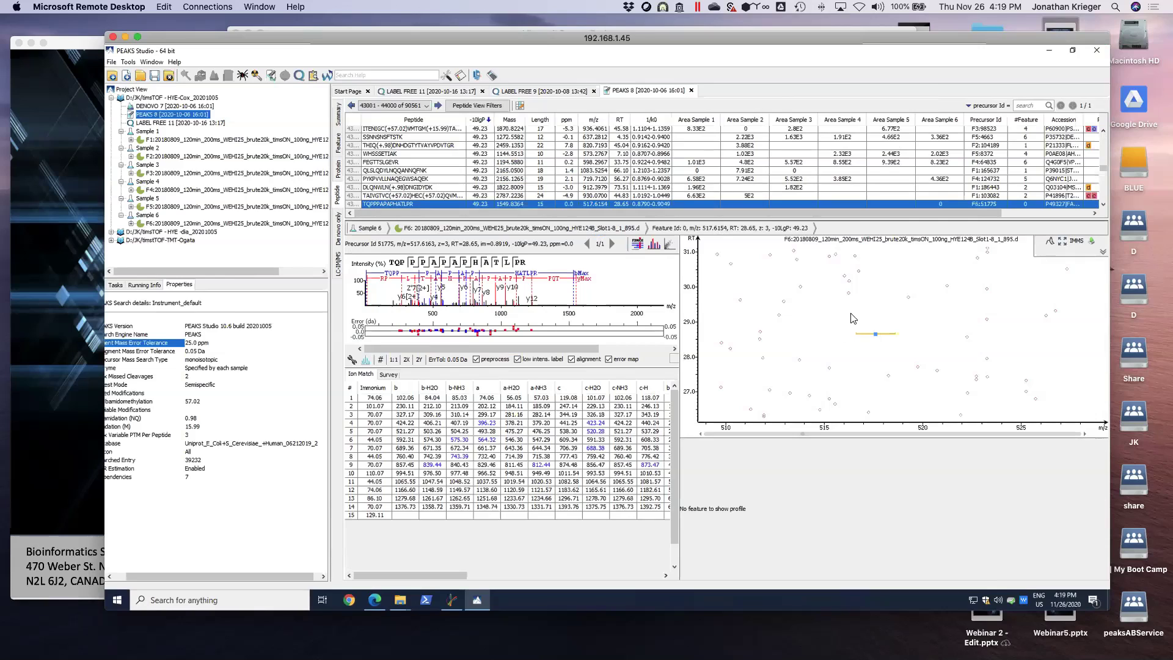
mouse_move(876, 336)
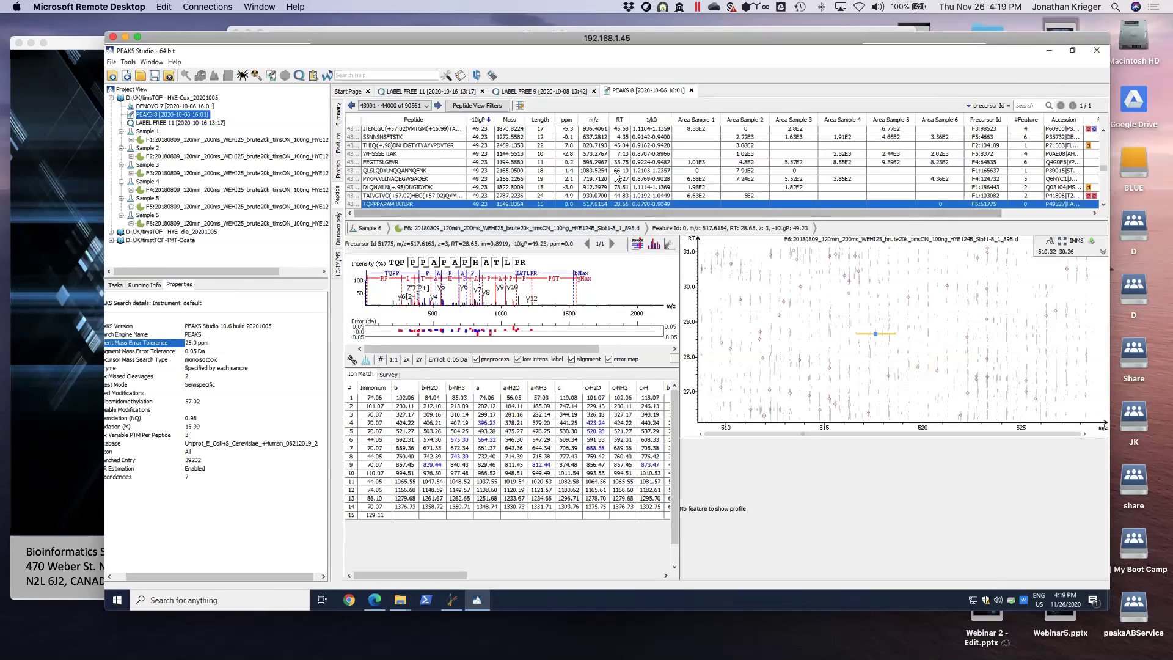
Step: Select the peptide FEGTTSLGEVR and examine its feature's isotope peaks closely on the LC-MS map
click(823, 163)
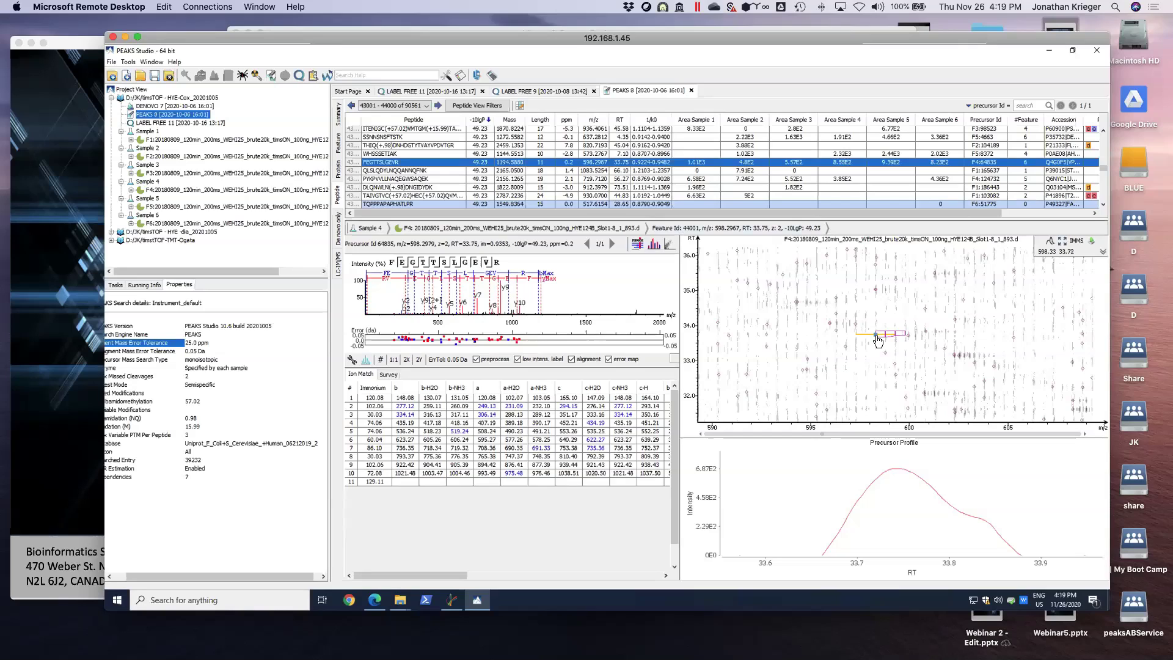
scroll(878, 340, up, 5)
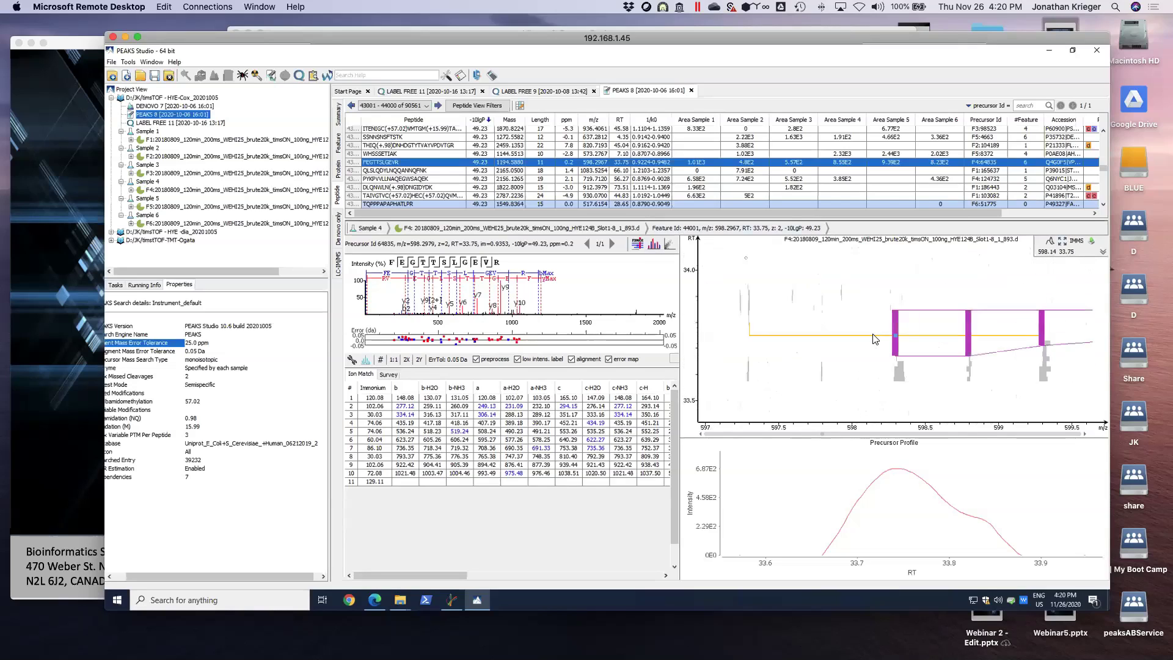
scroll(855, 348, down, 1)
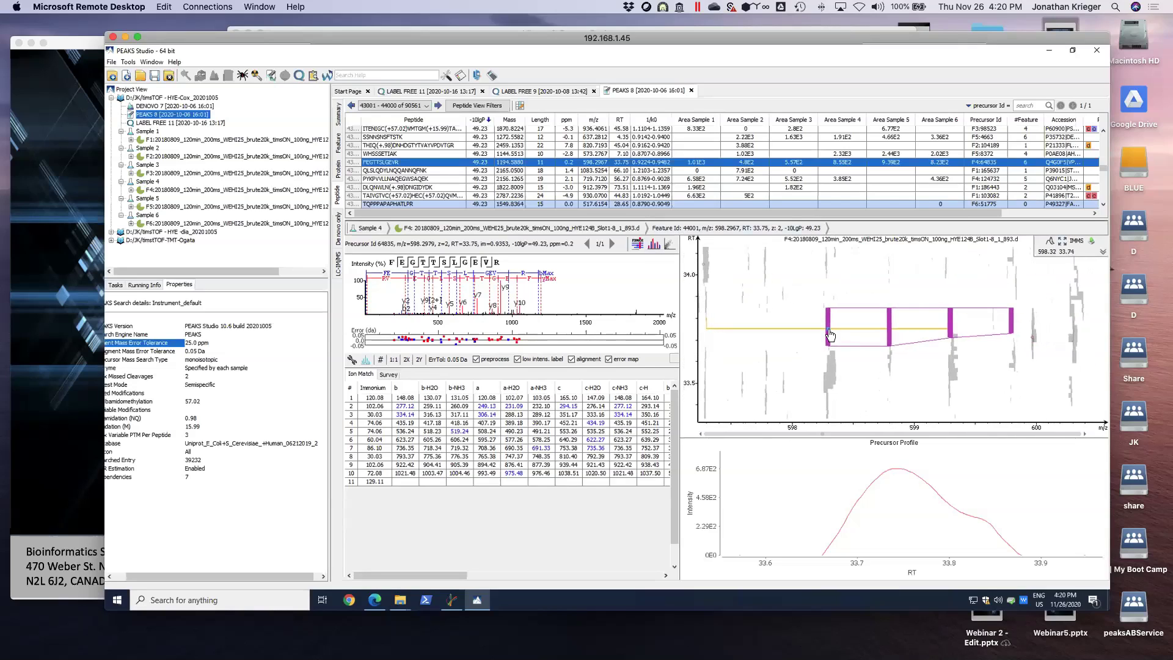
mouse_move(830, 334)
scroll(819, 335, up, 1)
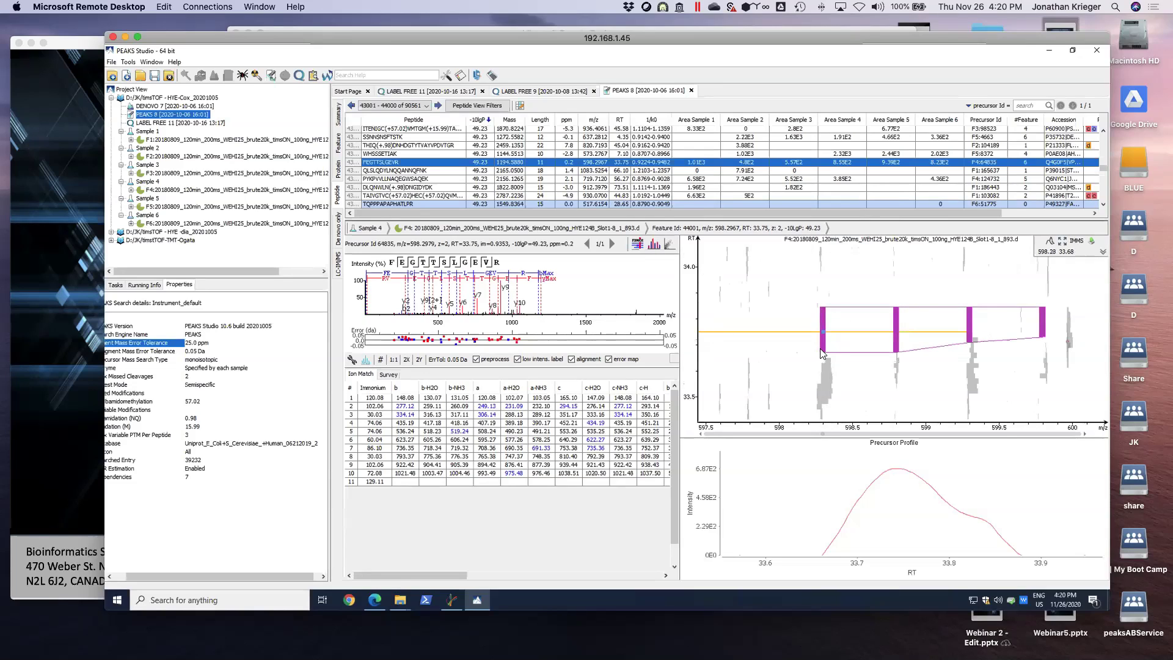
scroll(819, 357, up, 1)
scroll(975, 299, down, 1)
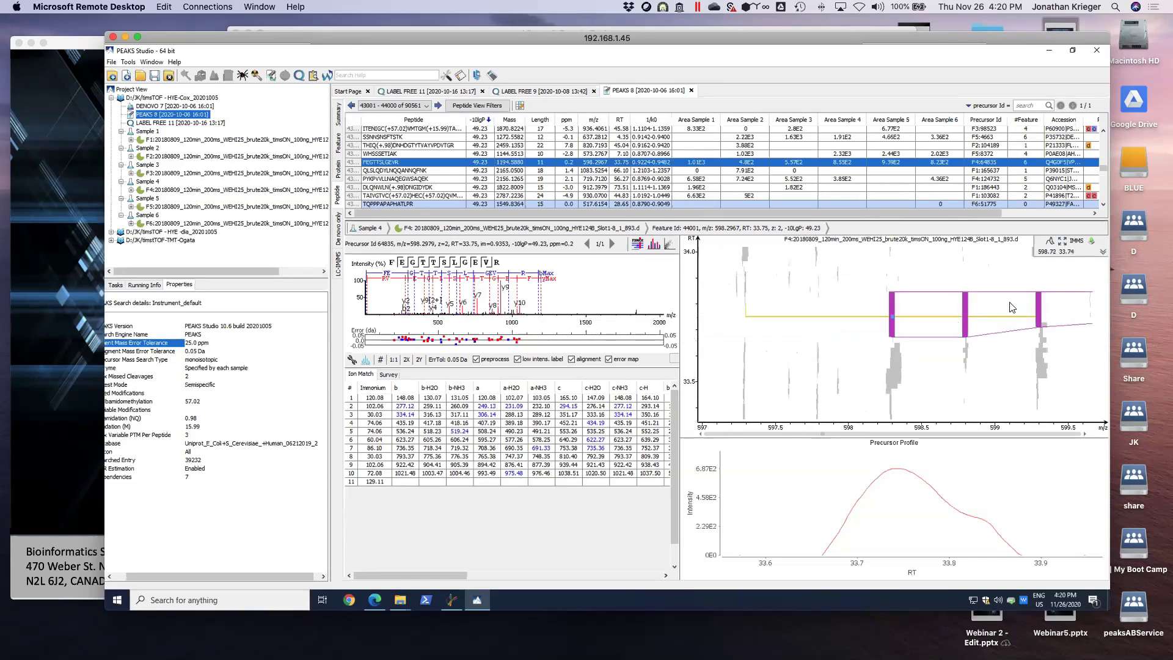
Step: View the FEGTTSLGEVR feature's signals in 3D, and switch back to the 2D map
click(1051, 240)
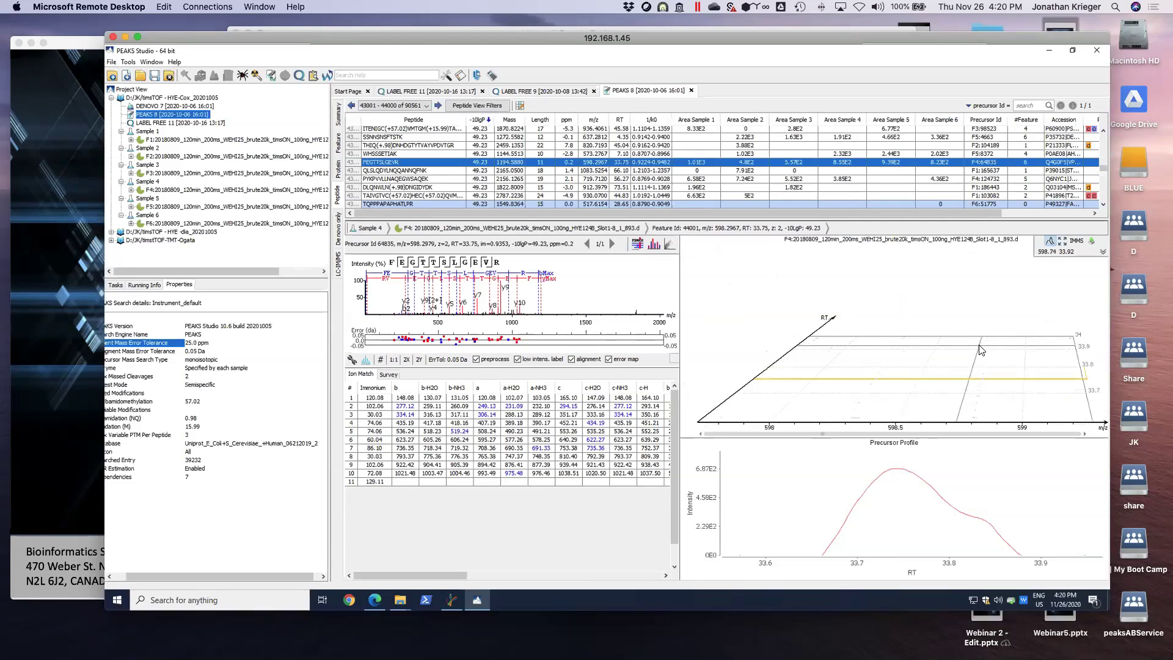
scroll(971, 349, down, 5)
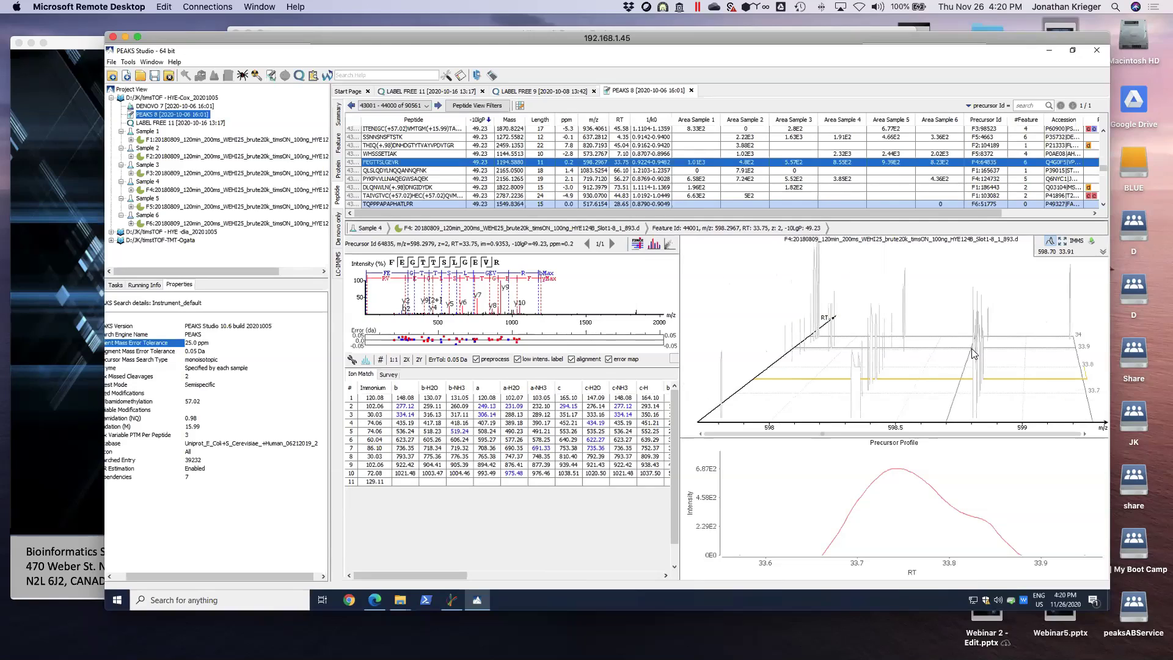
click(1051, 240)
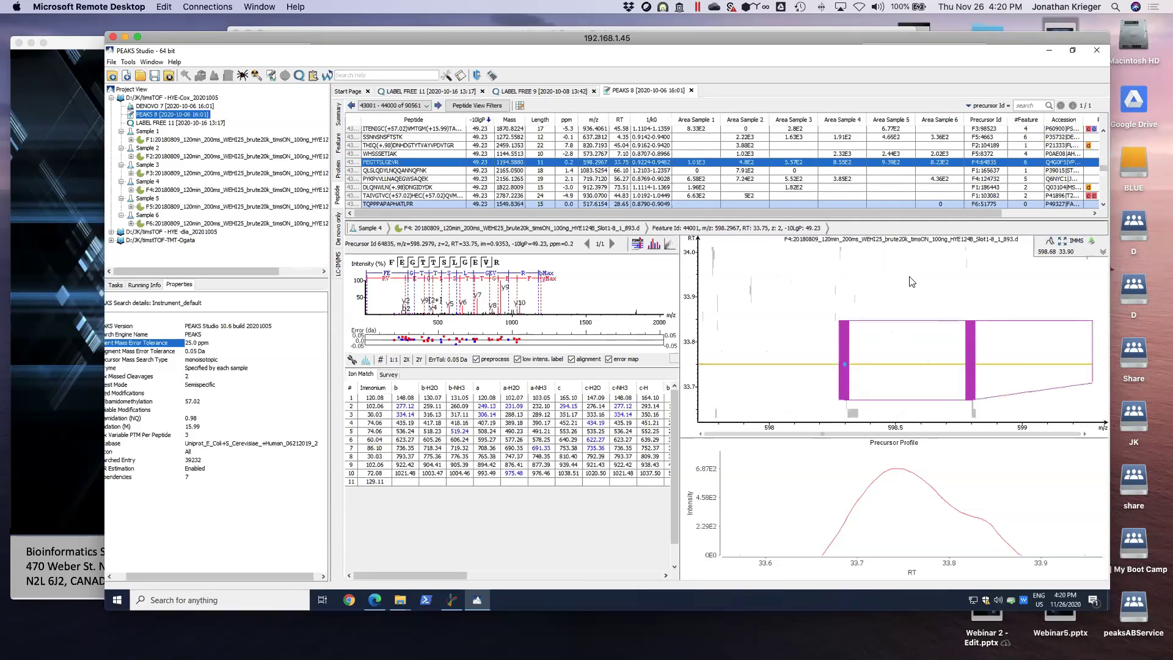
Step: Display the feature's ion mobility map beneath the LC-MS map, and enlarge the remote desktop window
drag(911, 282, 891, 264)
scroll(896, 273, up, 3)
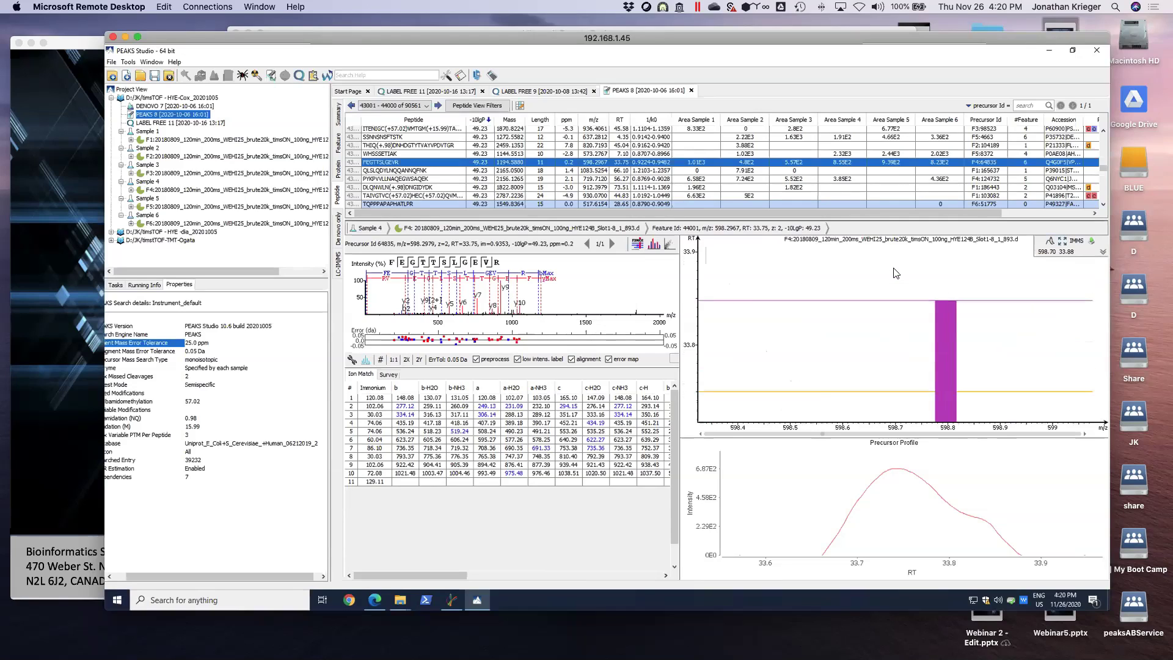
scroll(896, 273, down, 3)
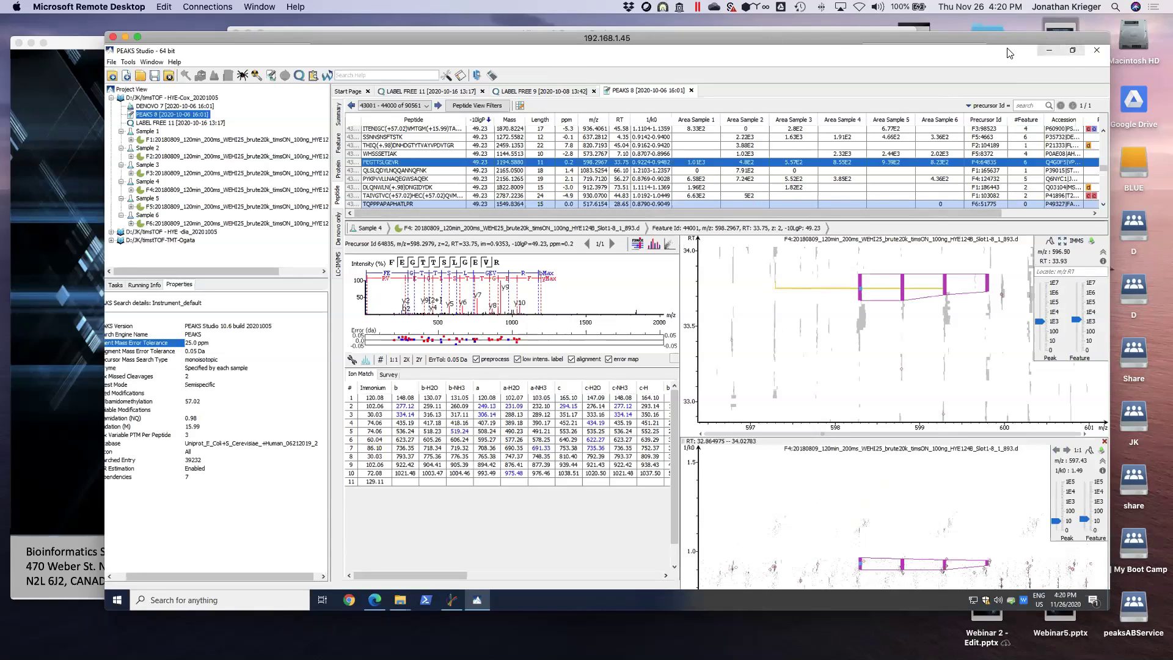
drag(1110, 556, 1066, 542)
drag(1064, 594, 1120, 624)
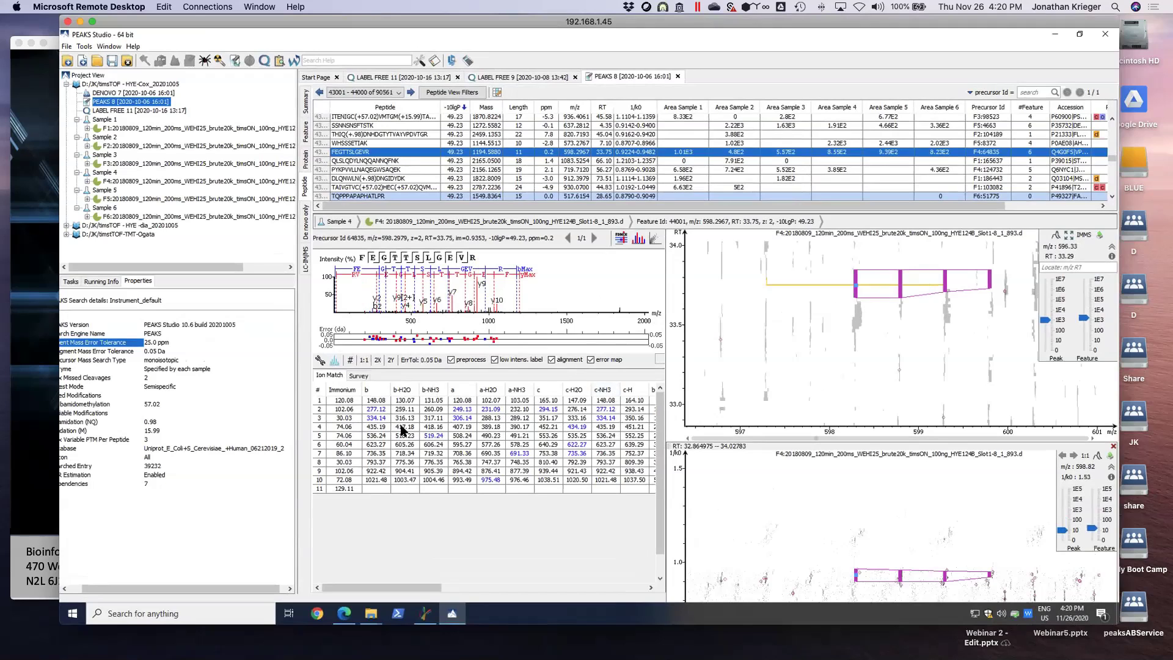
Step: Reset the spectrum annotation settings to their defaults for the FEGTTSLGEVR spectrum, and close the settings
mouse_move(414, 588)
mouse_down()
mouse_move(572, 591)
mouse_move(416, 588)
mouse_up()
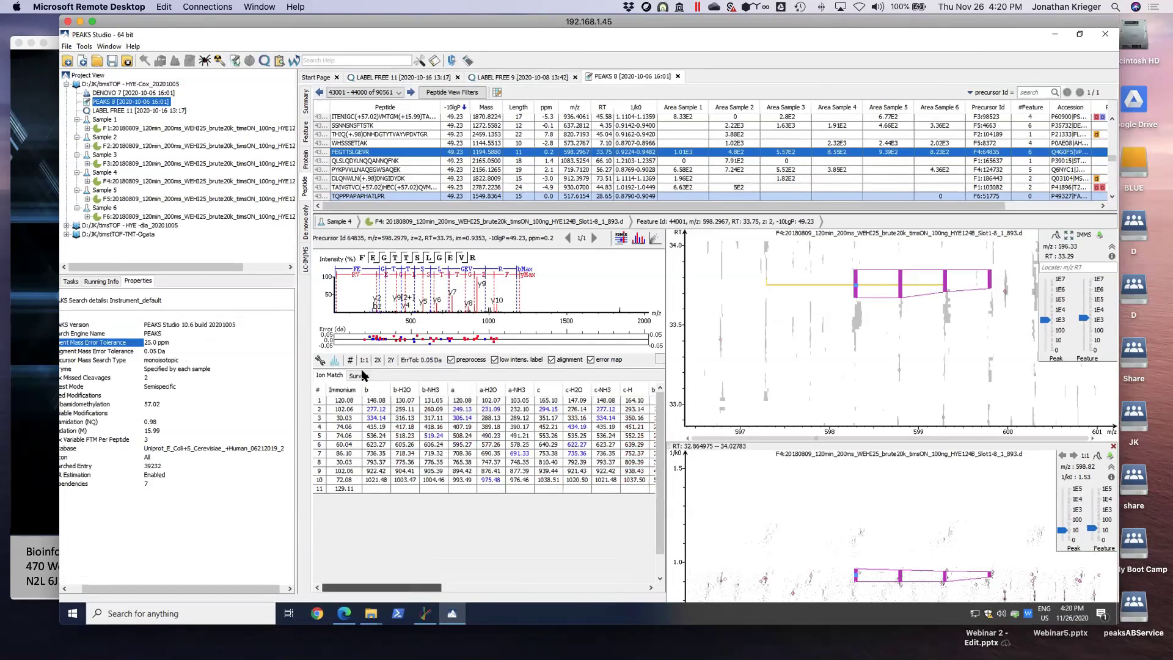
click(320, 364)
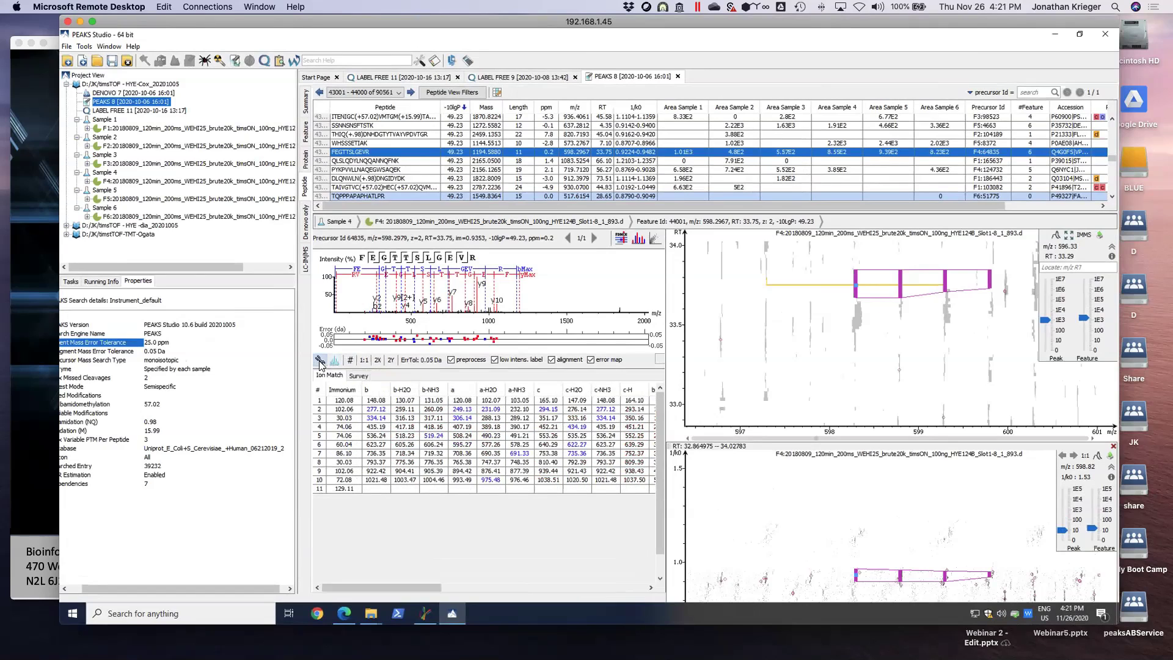
click(391, 358)
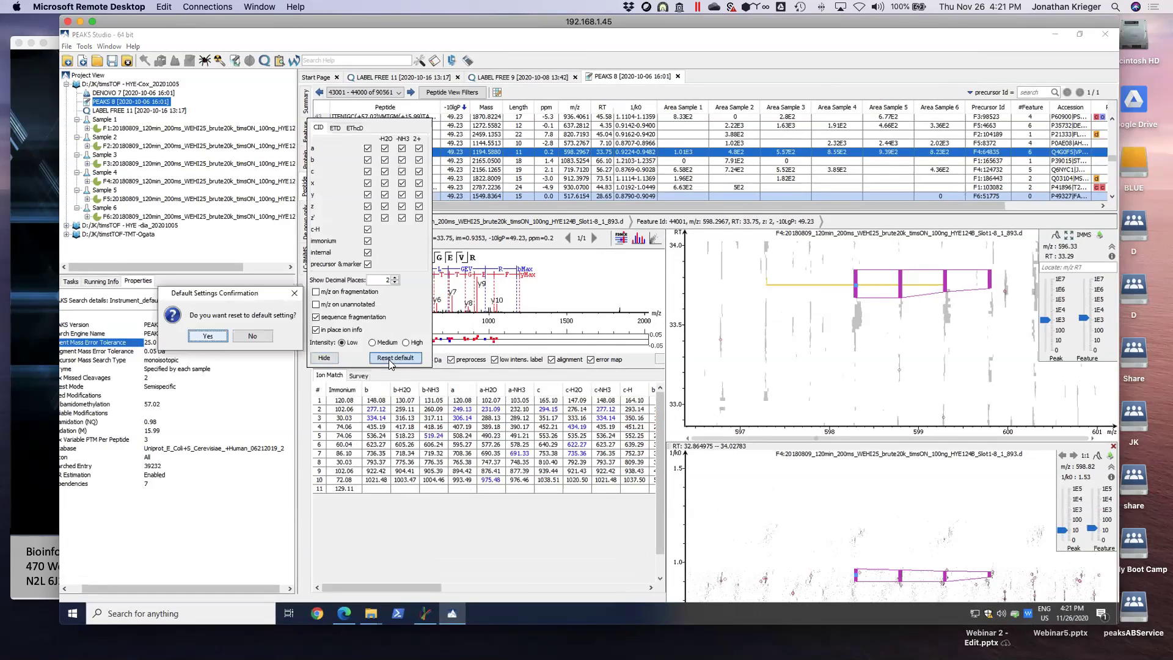
click(210, 338)
click(379, 358)
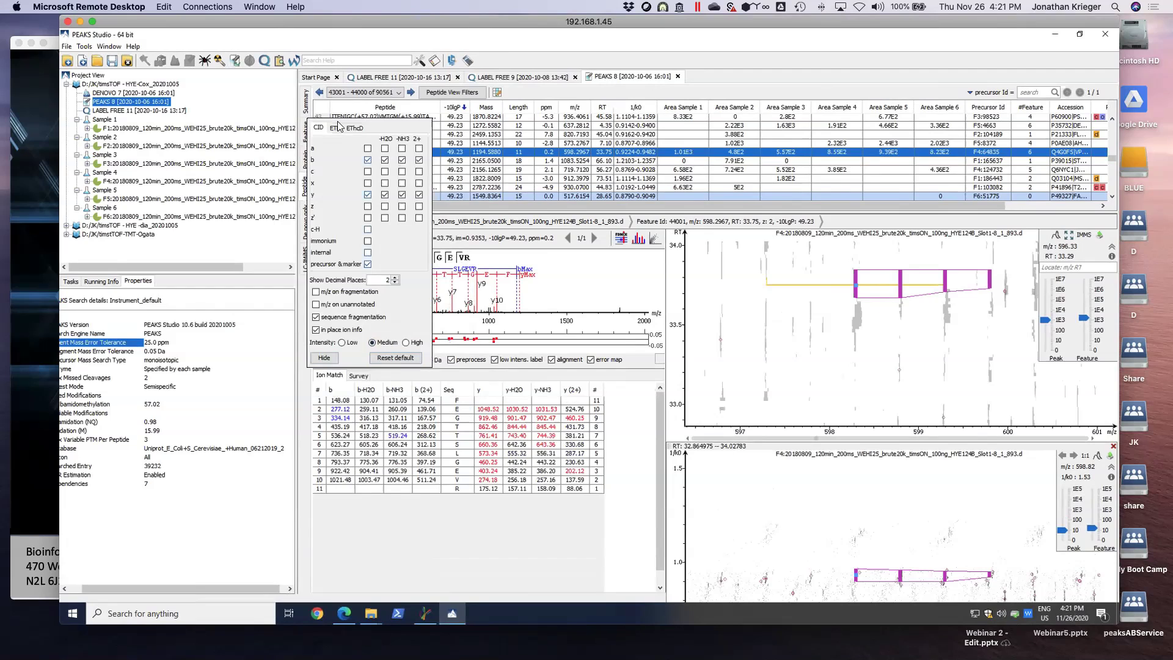
click(325, 359)
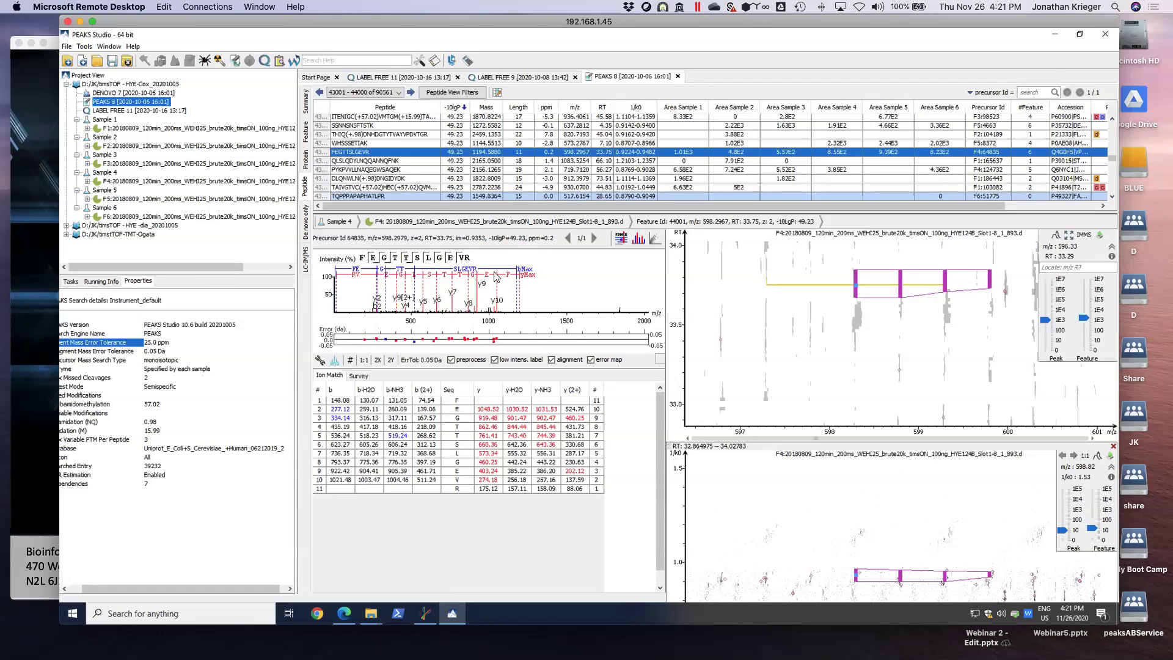
Step: Show the FEGTTSLGEVR feature and spectrum as identified in Sample 2
click(333, 222)
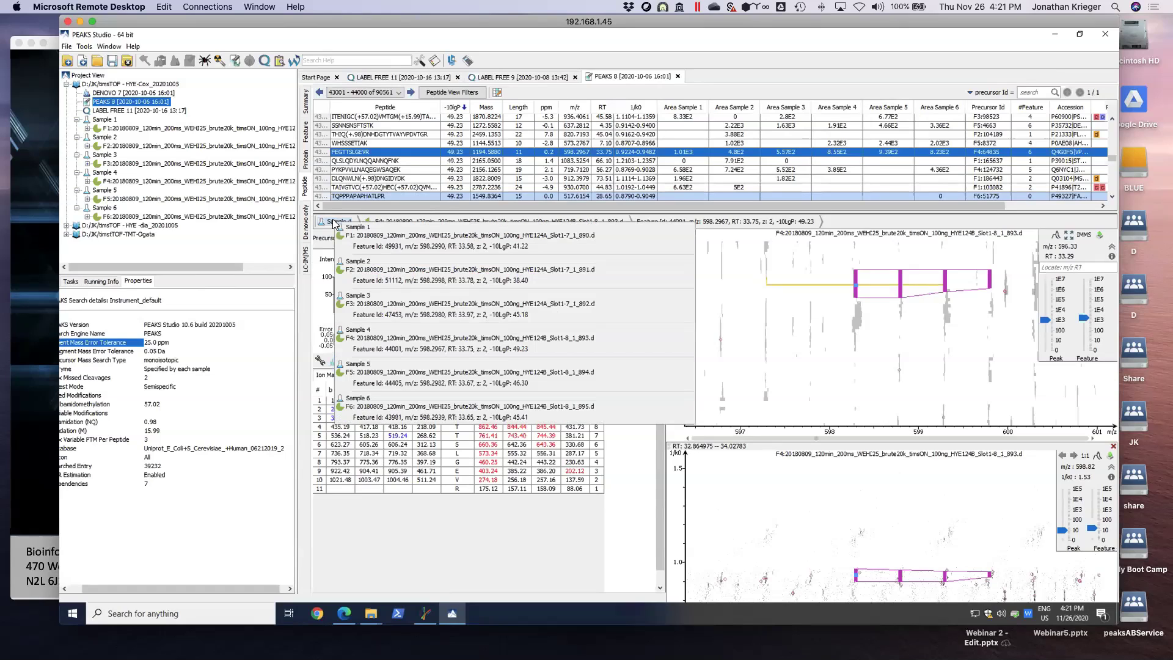
click(333, 221)
click(333, 221)
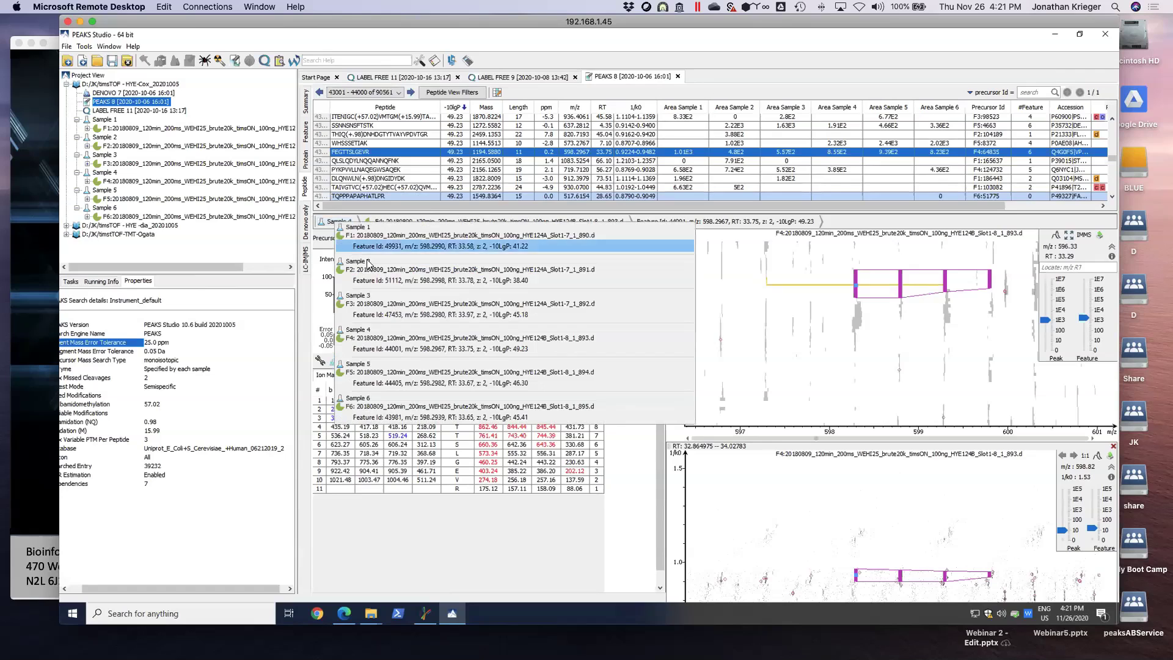
click(394, 280)
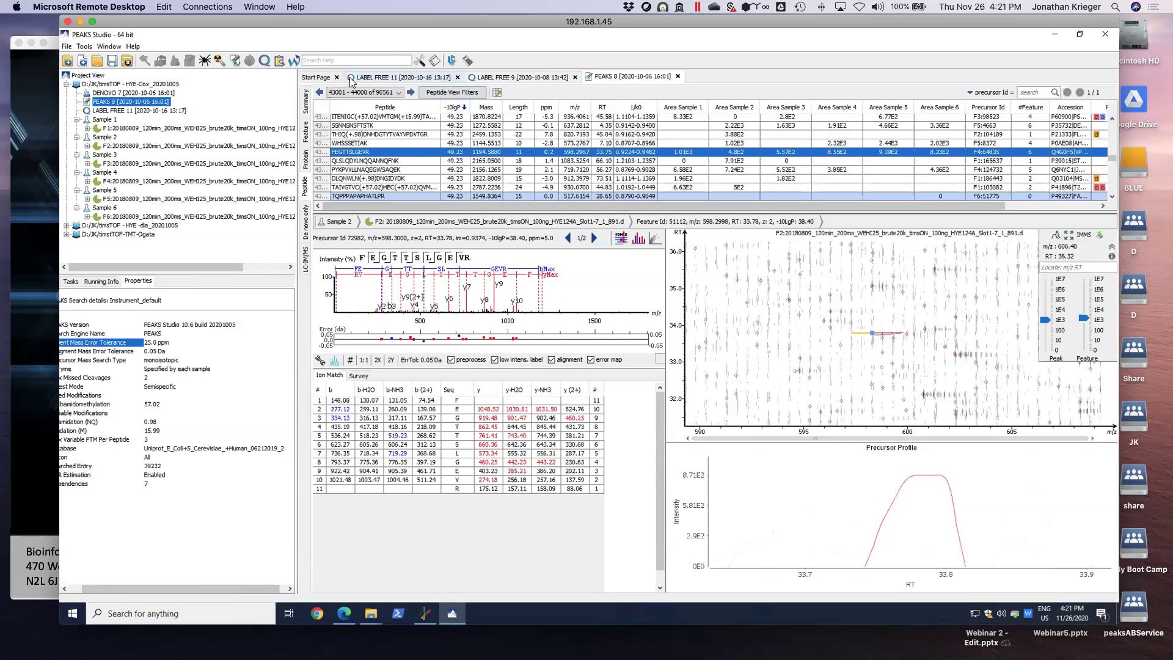
Step: Close the PEAKS 8 result, and bring up the LABEL FREE 11 summary to view its protein profile heatmap
click(679, 77)
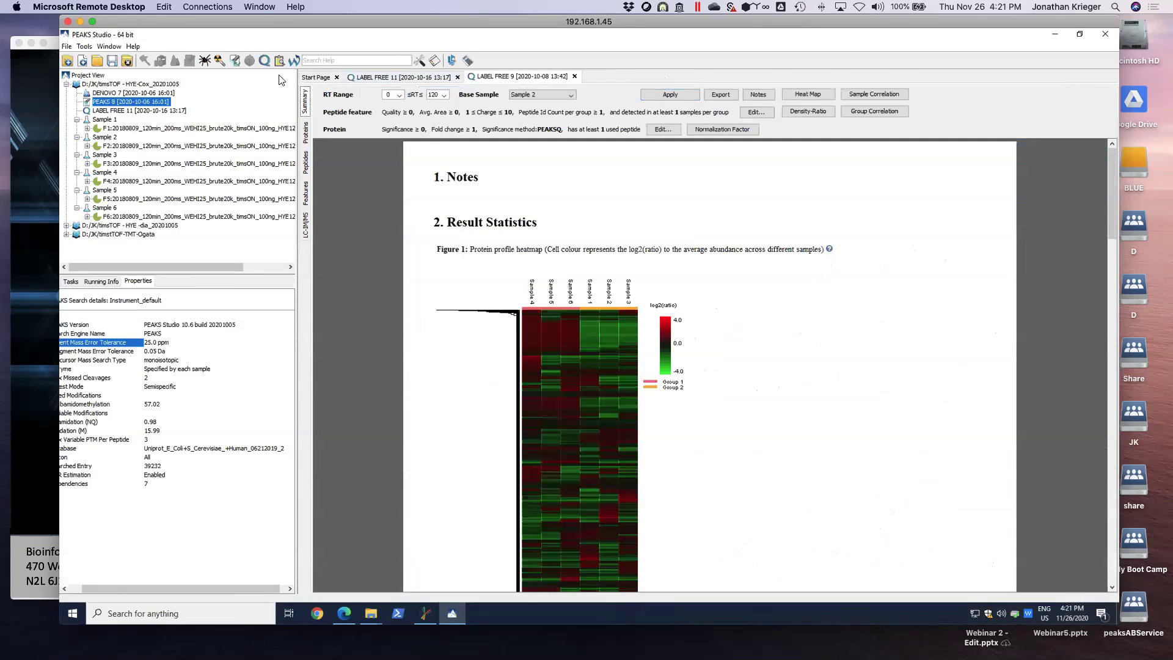
click(154, 111)
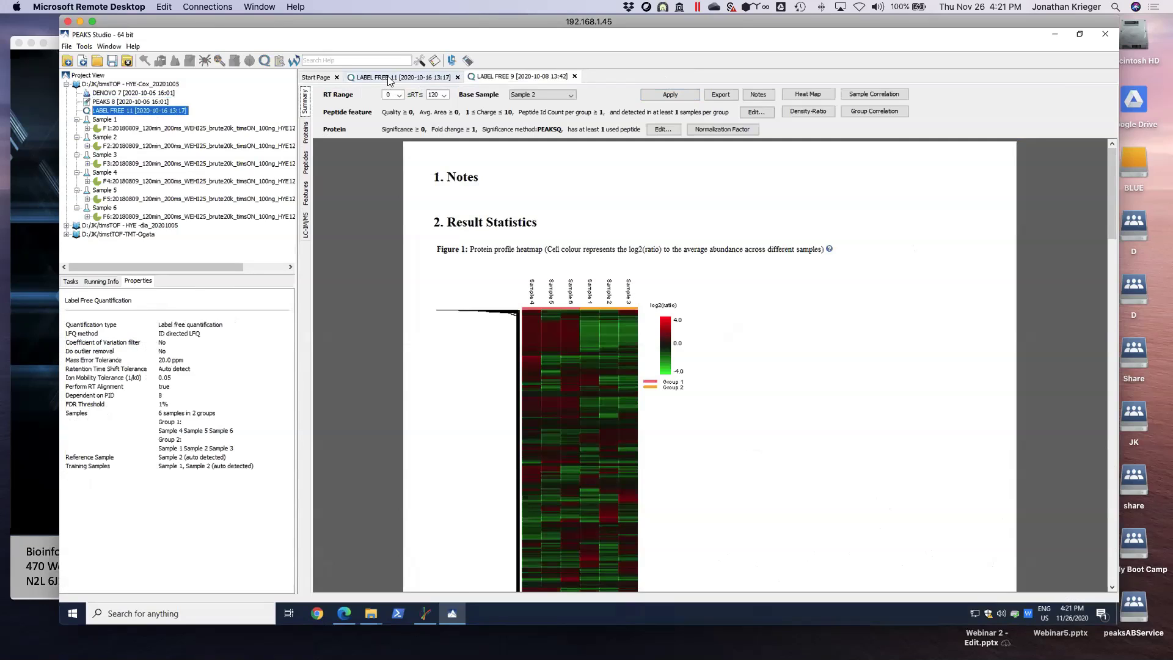
click(391, 77)
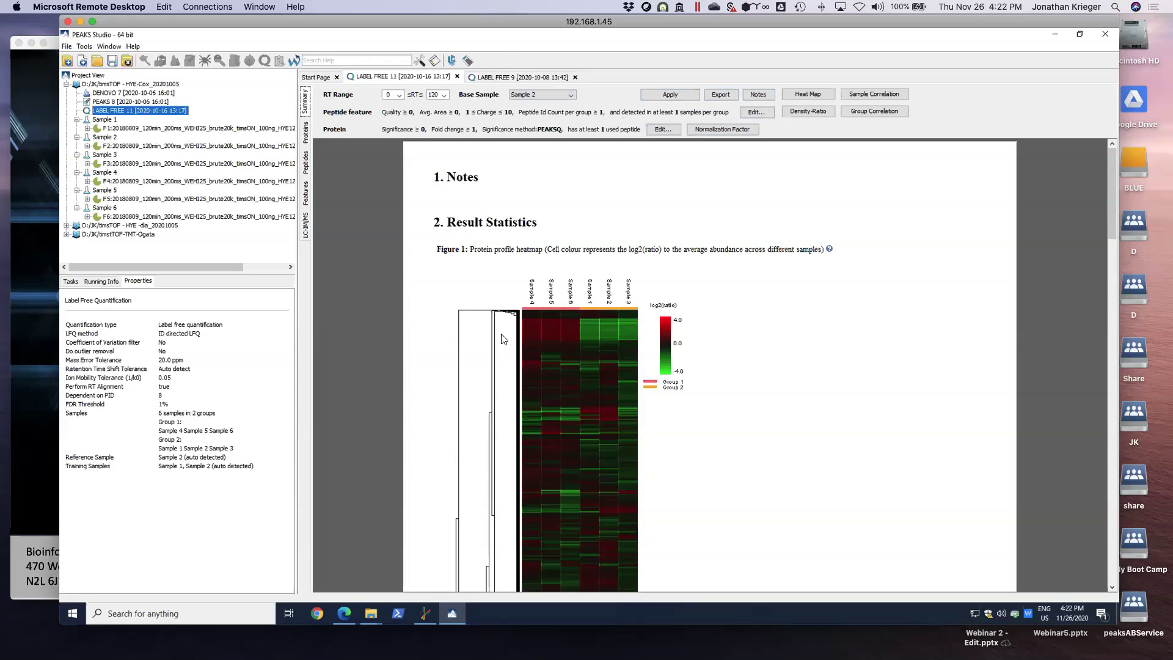
scroll(470, 333, down, 3)
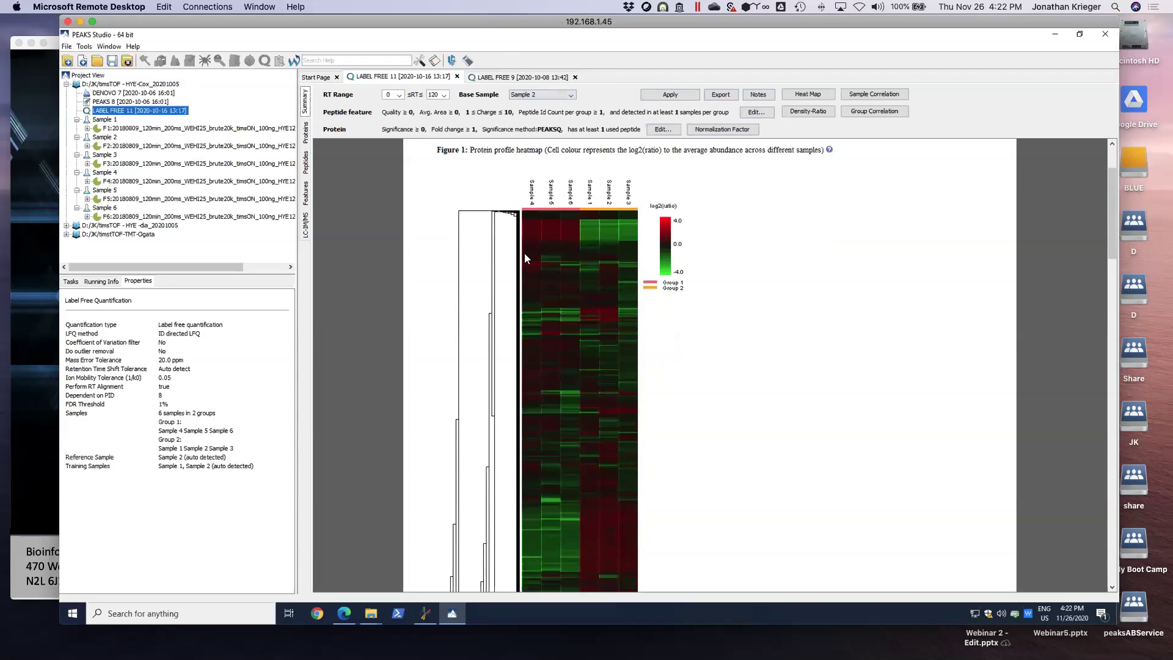
scroll(541, 346, down, 10)
scroll(553, 345, up, 10)
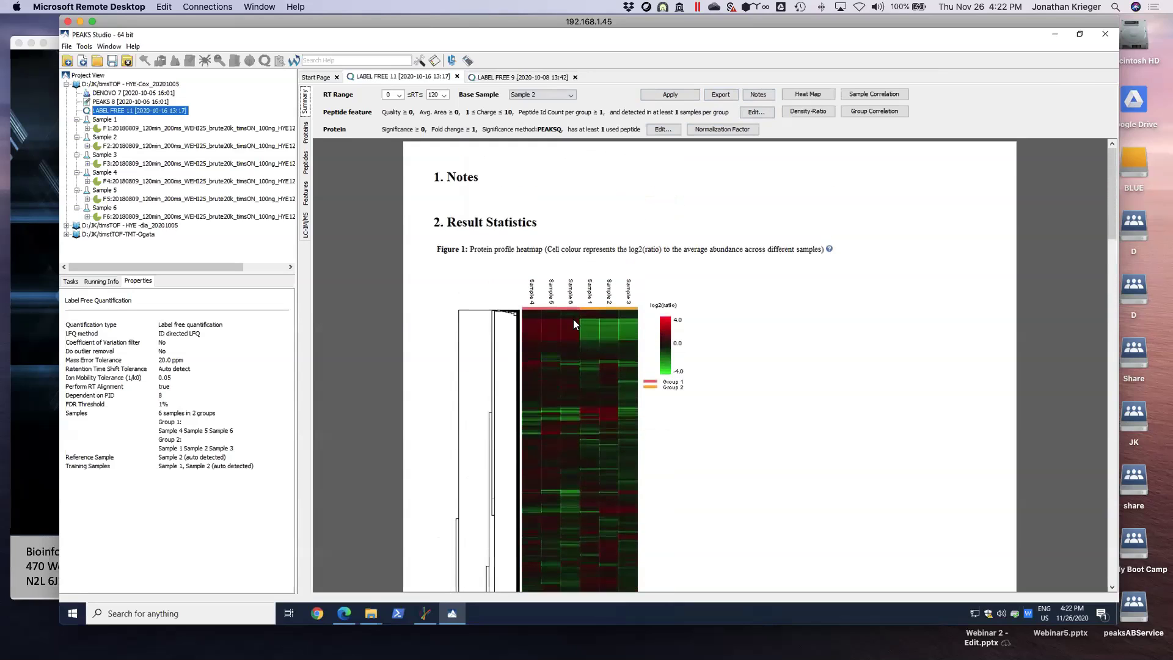
Step: Try protein filters of significance 20 and fold change 2, and put them back to 0 and 1
click(665, 132)
click(875, 161)
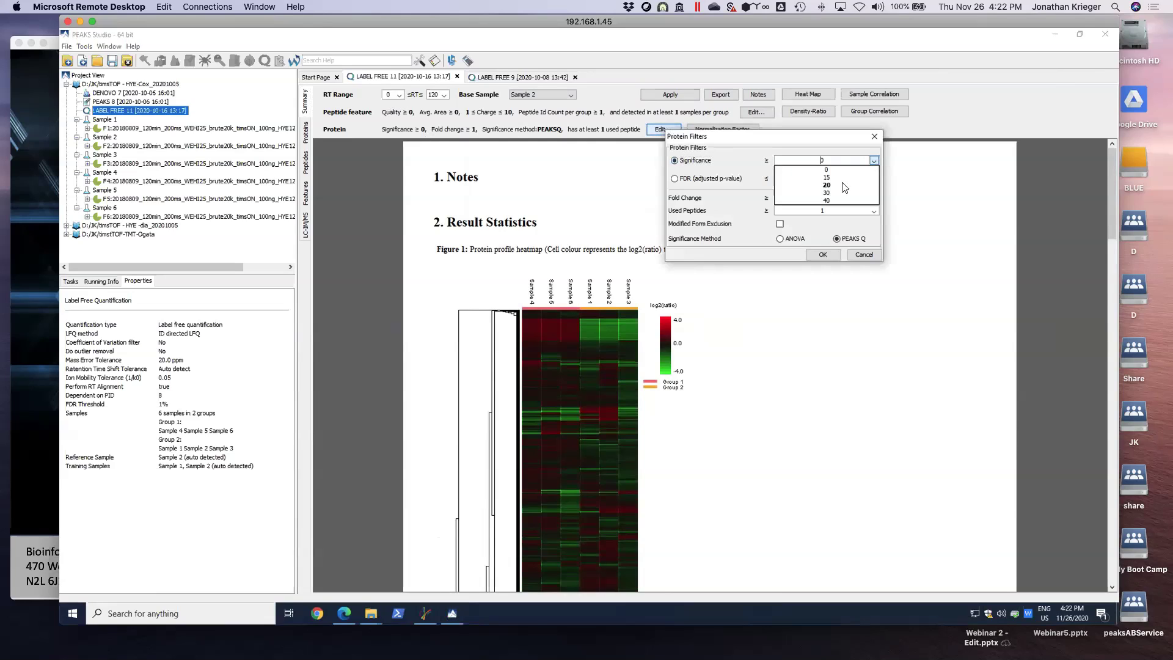
click(828, 185)
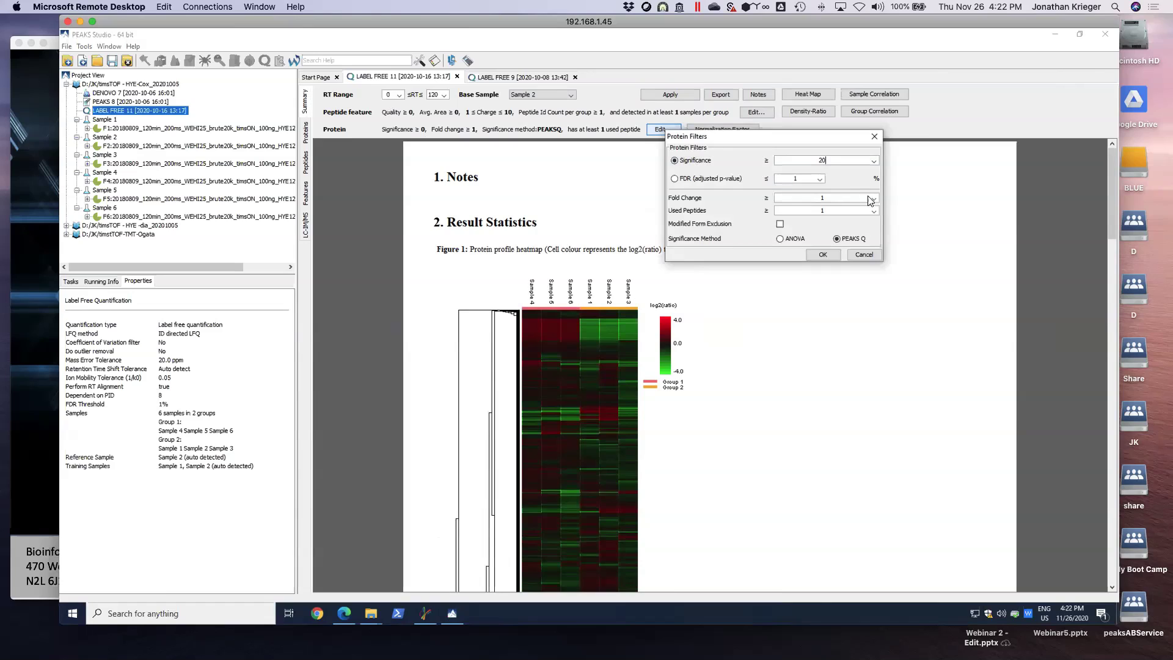
click(874, 198)
click(844, 217)
click(875, 199)
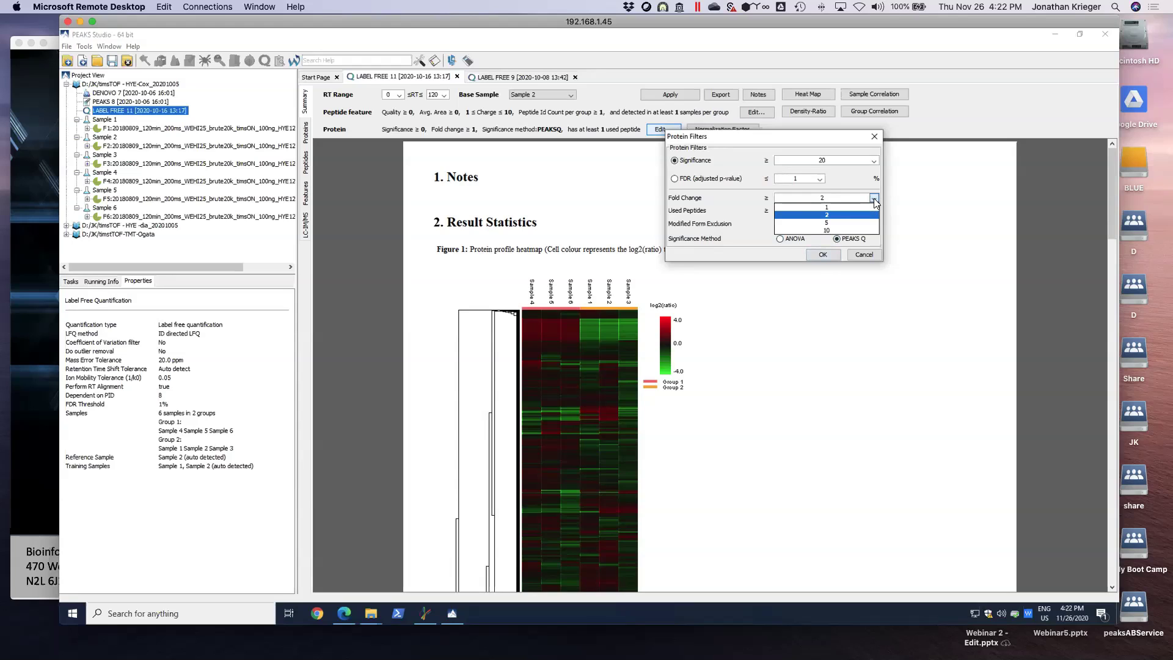
click(834, 214)
click(874, 161)
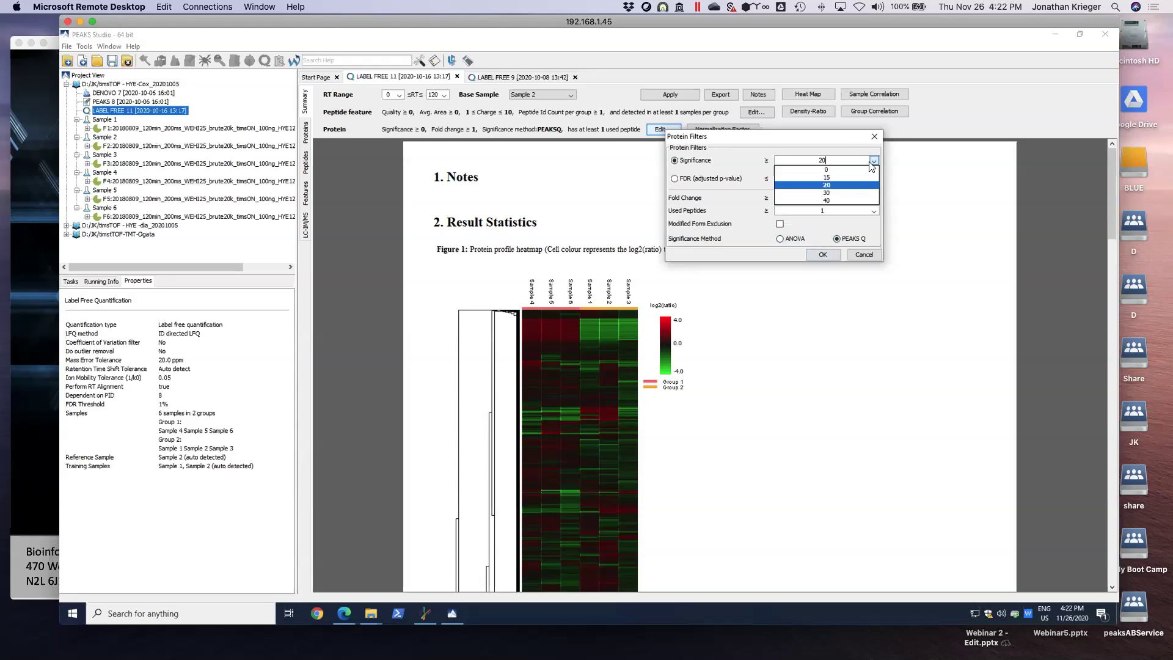
click(826, 170)
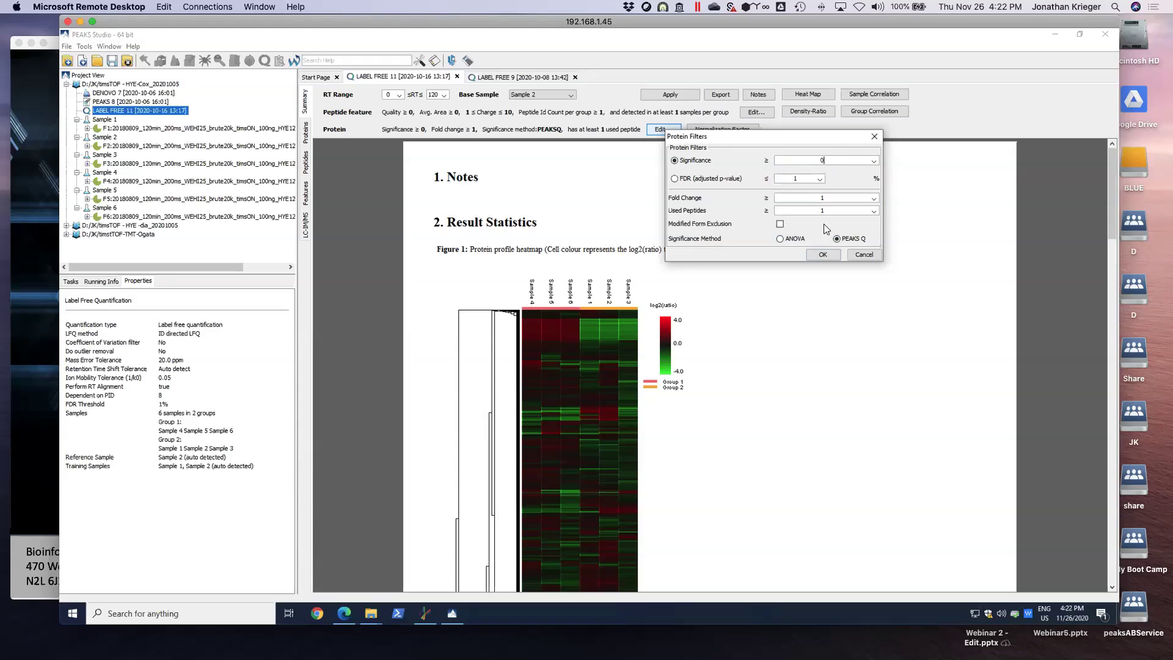
click(824, 255)
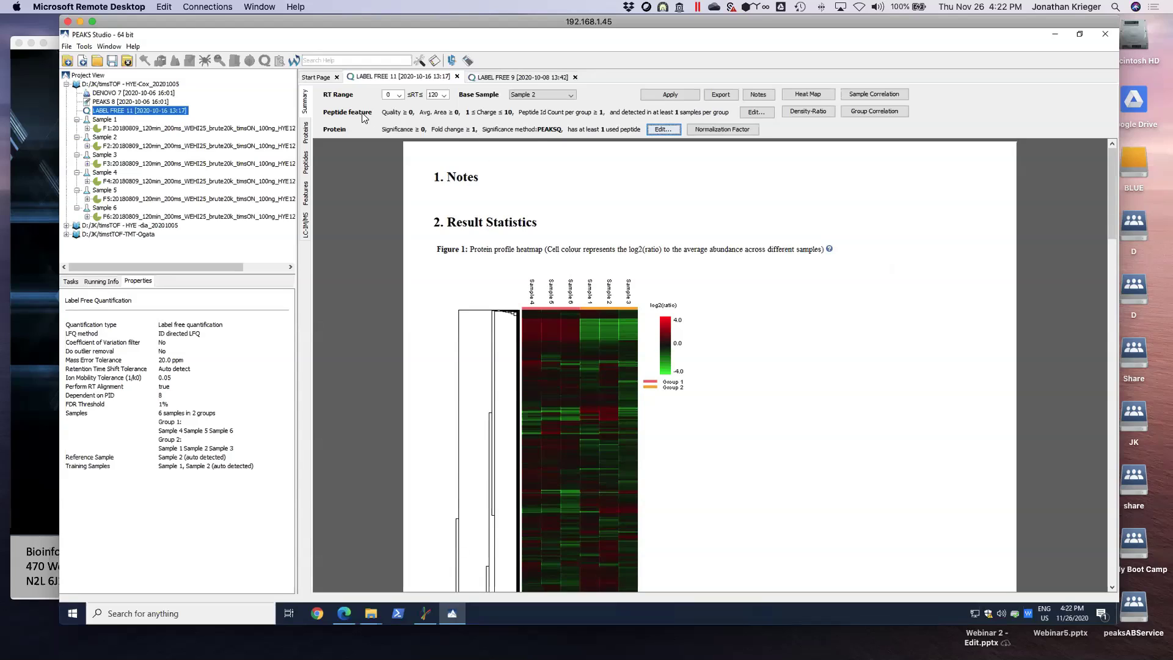
Step: Try requiring at least 3 confident samples in the peptide feature filters, and cancel the filter changes
click(756, 113)
drag(808, 52, 799, 135)
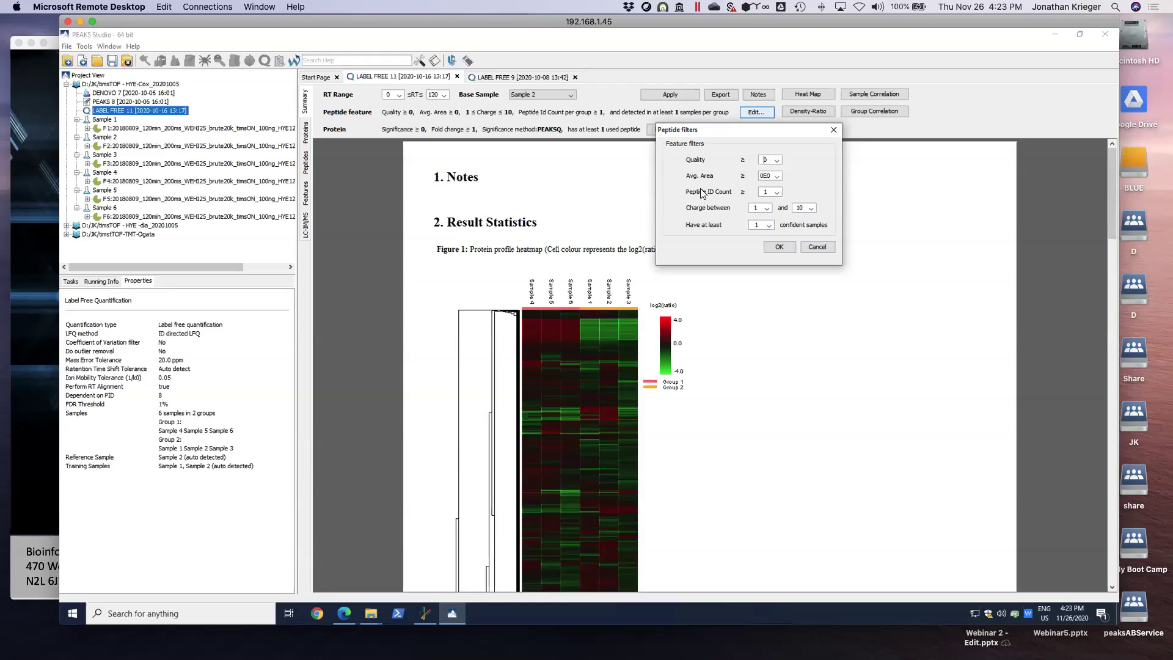
click(776, 192)
click(830, 190)
click(768, 226)
click(760, 258)
click(770, 225)
click(761, 249)
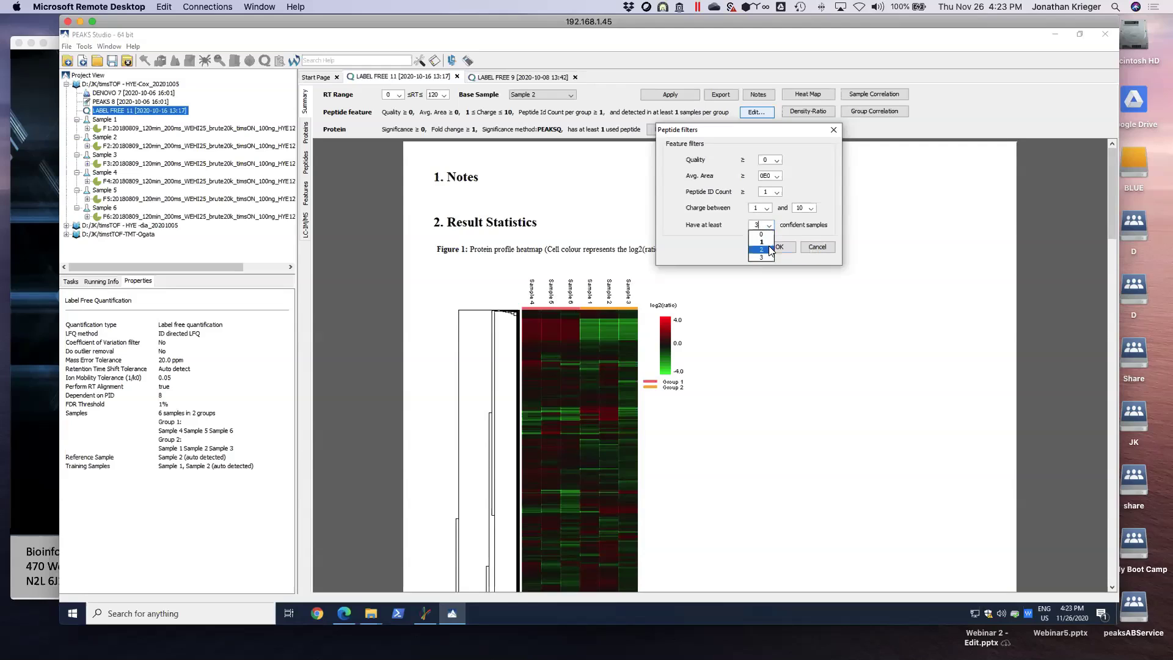
click(768, 224)
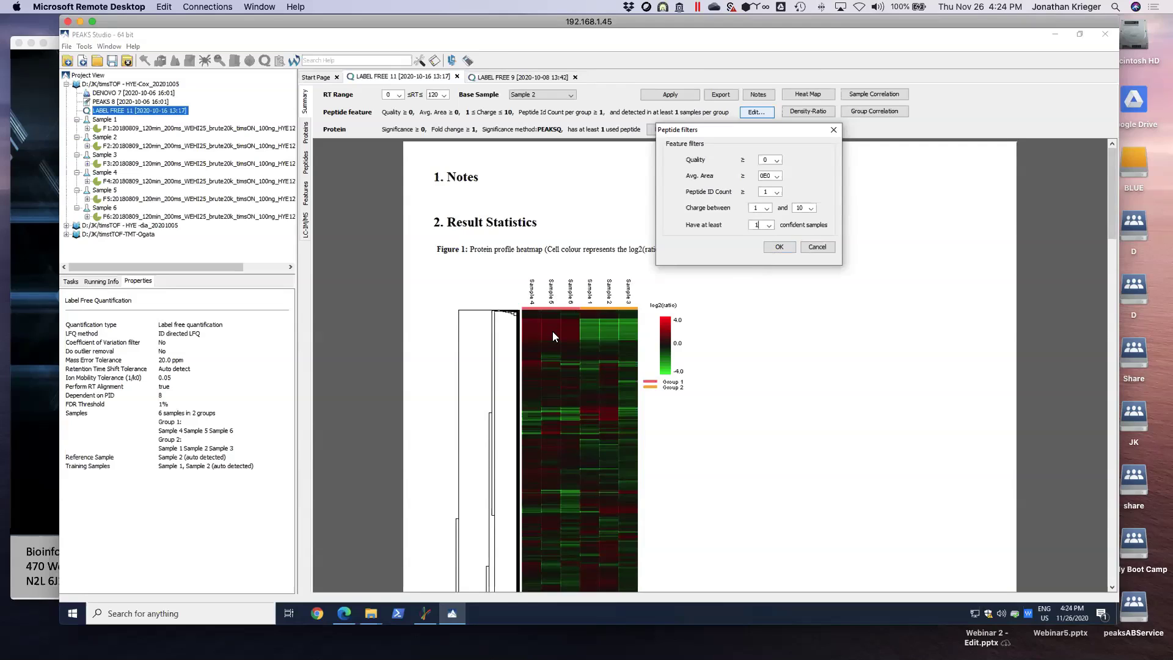
click(822, 247)
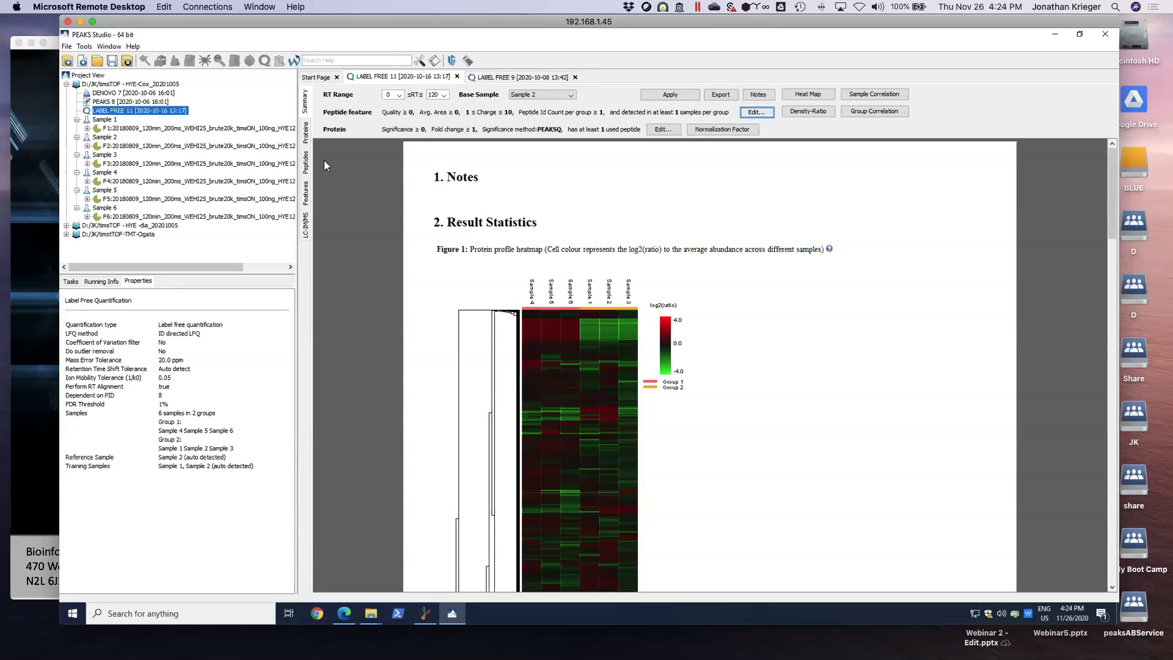
Step: Examine the protein heatmap and volcano plot in the LABEL FREE 11 summary, and view the base sample choices
scroll(366, 187, down, 1)
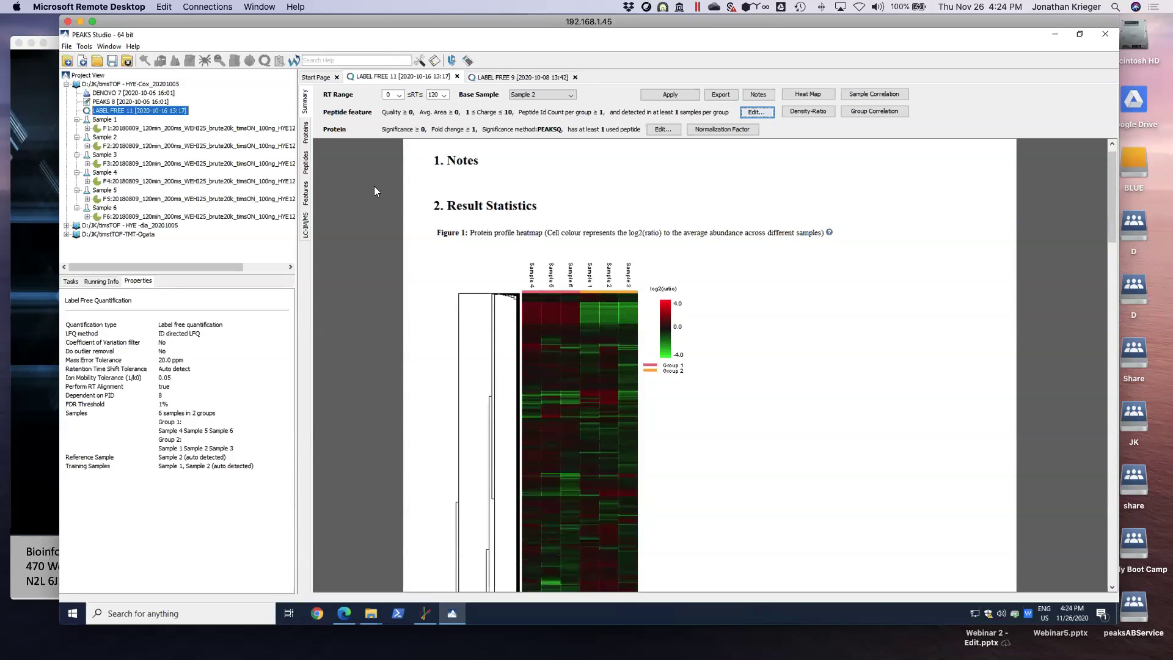
scroll(376, 194, down, 10)
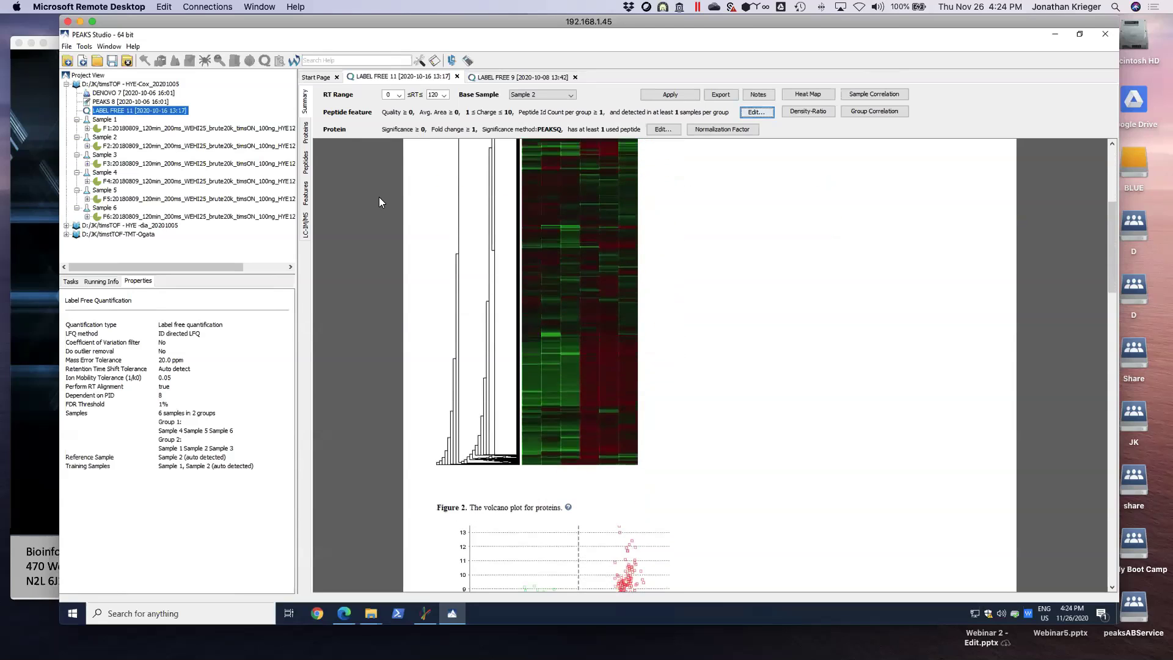
scroll(380, 197, down, 14)
scroll(381, 197, up, 10)
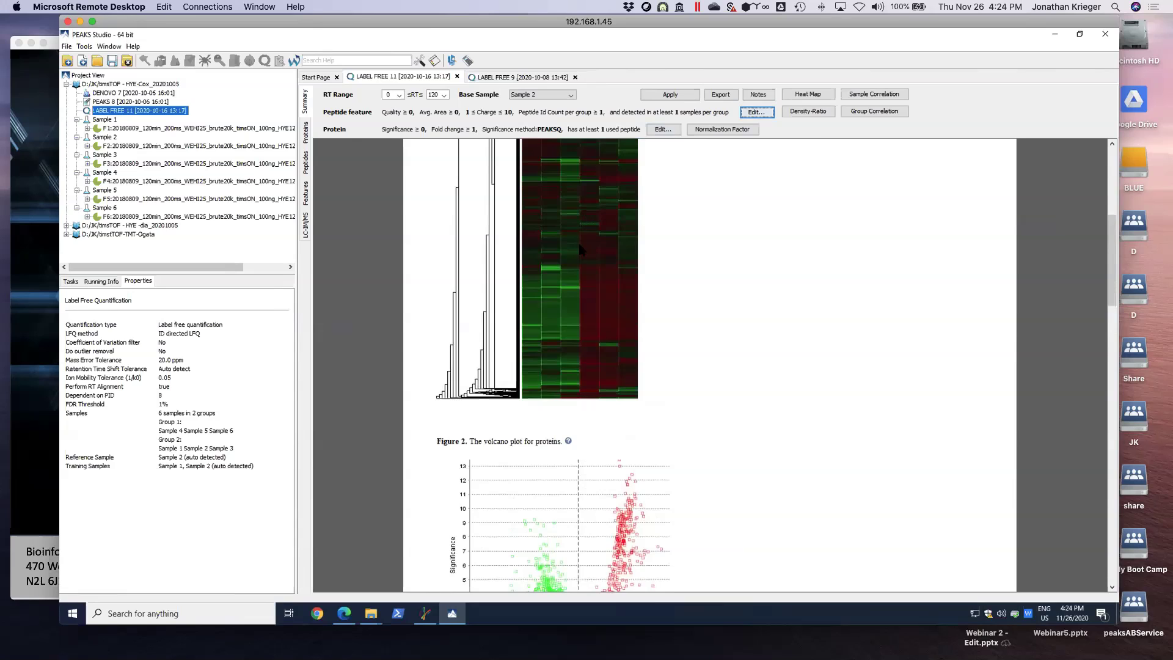
scroll(578, 240, up, 10)
scroll(592, 351, down, 20)
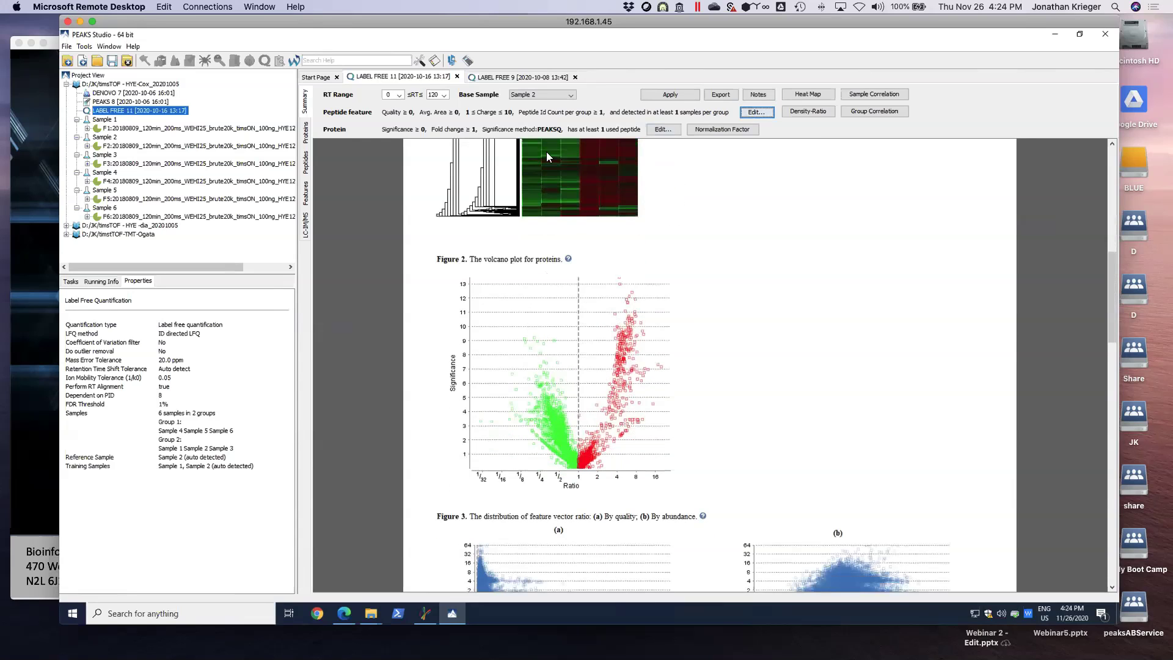
click(552, 94)
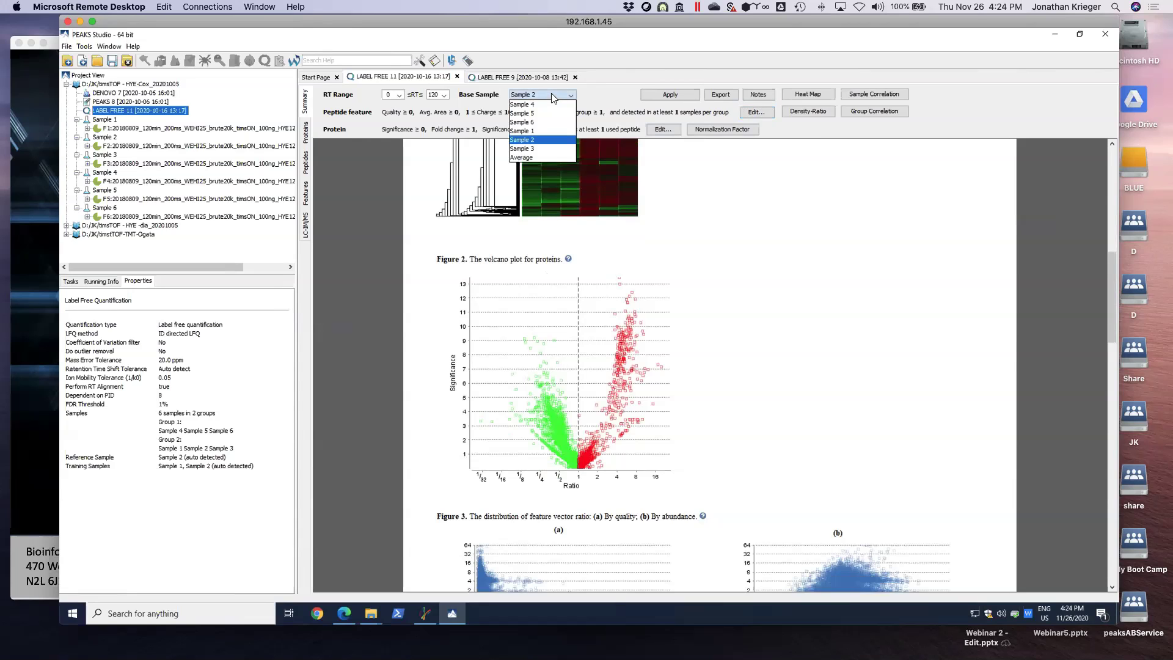
click(552, 94)
Step: Examine the feature vector ratio distributions, check the species ratios on the PowerPoint slide, and return to PEAKS Studio
scroll(612, 302, down, 8)
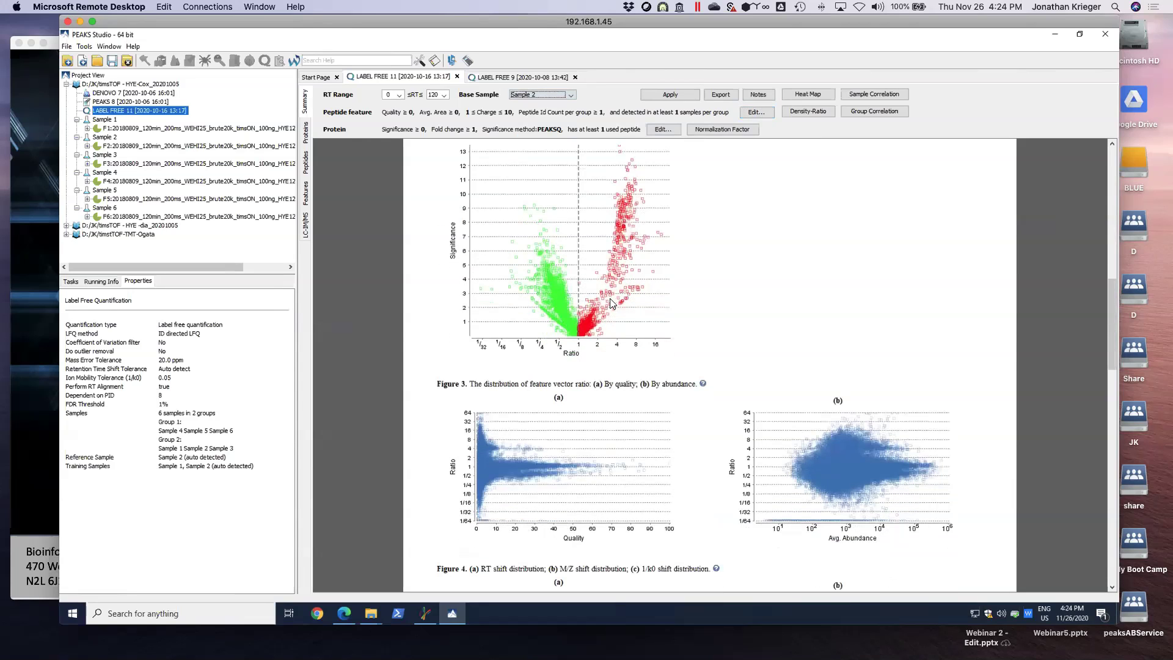
scroll(610, 298, down, 10)
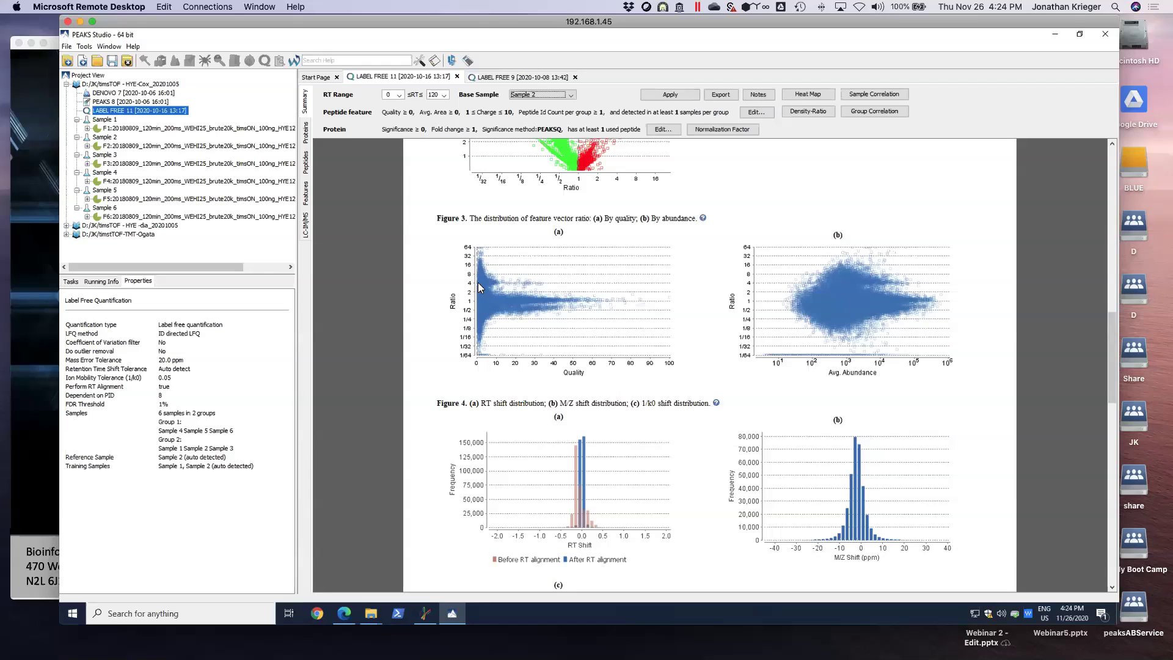
click(38, 113)
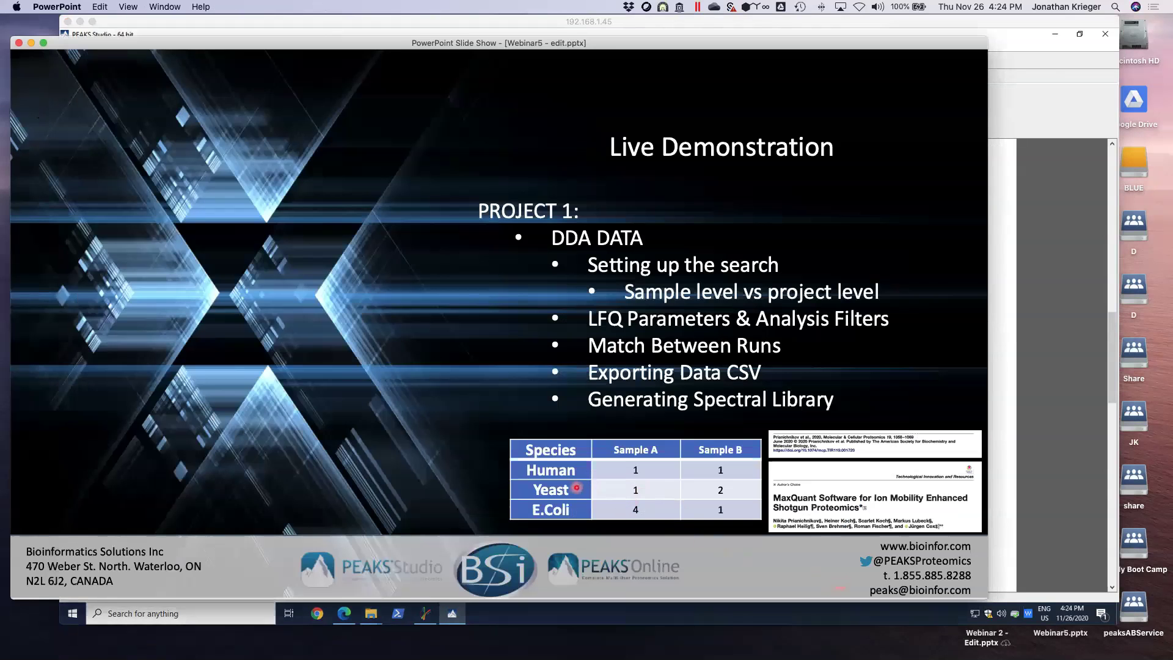
click(1057, 397)
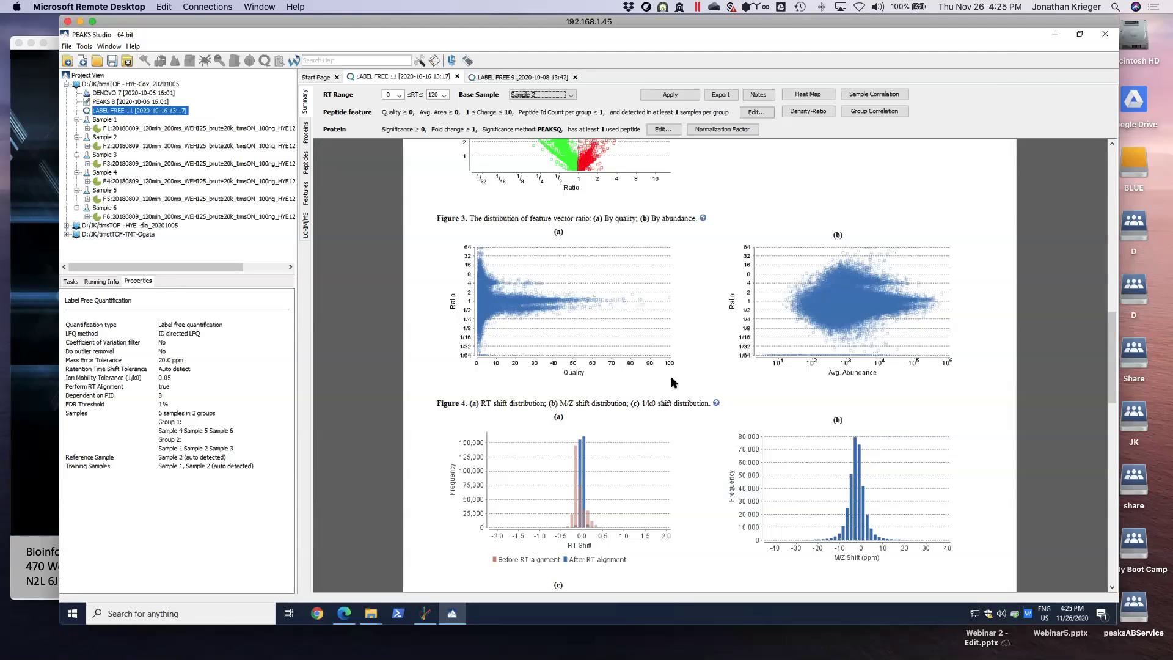
Step: Examine the 1/k0 shift distribution and each sample's missing value percentages before and after ID transfer
scroll(672, 377, down, 4)
scroll(683, 378, down, 10)
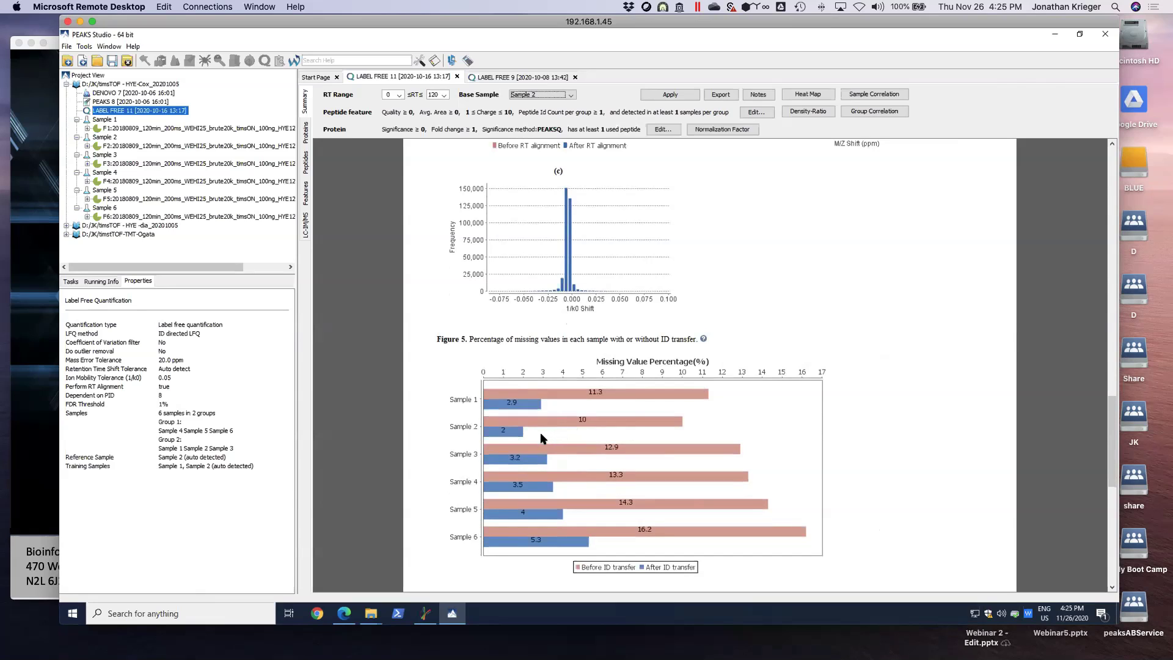
scroll(543, 439, down, 3)
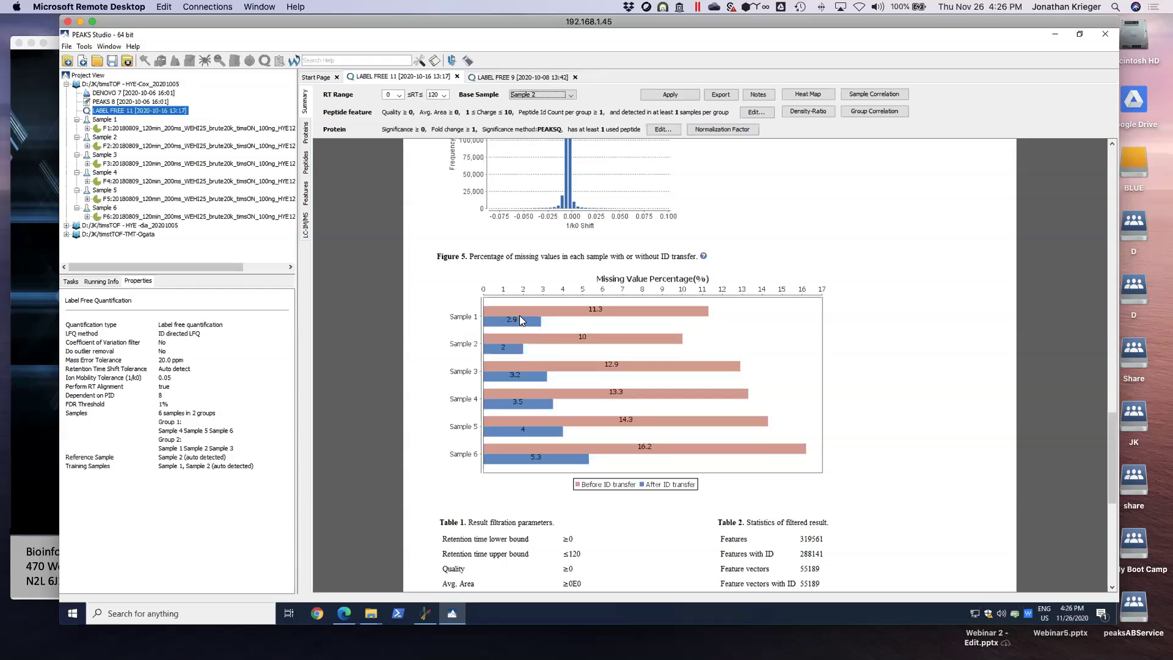
scroll(520, 316, down, 2)
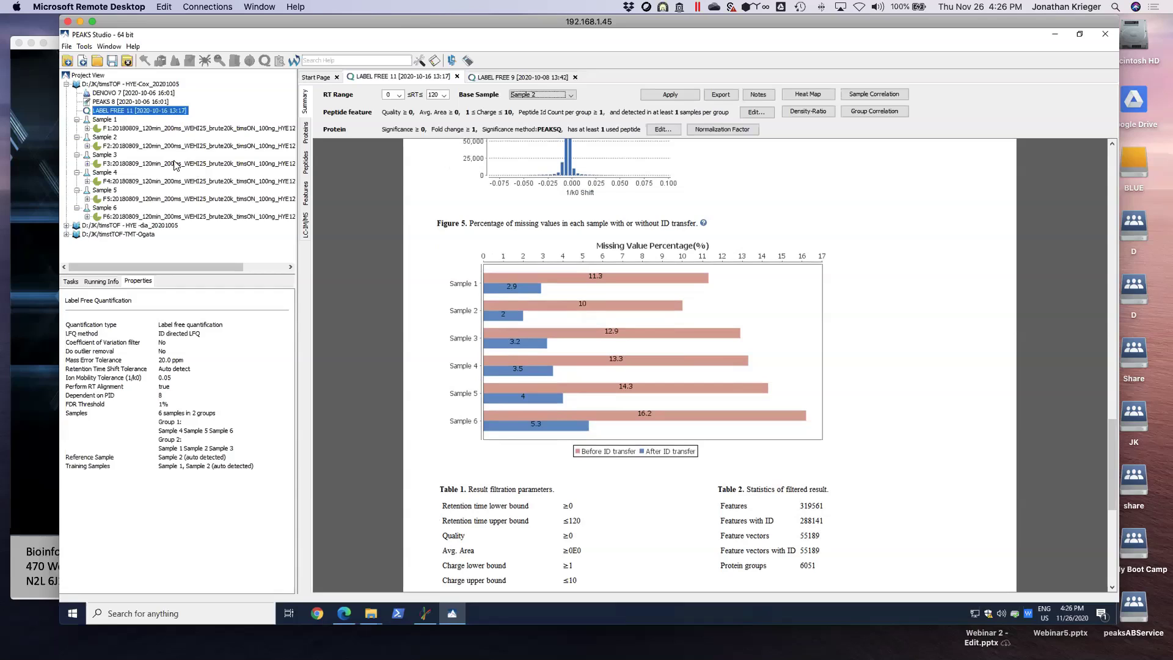
Step: Examine the result filtration parameters and filtered result statistics tables, and open the LABEL FREE 11 protein list
scroll(487, 256, down, 3)
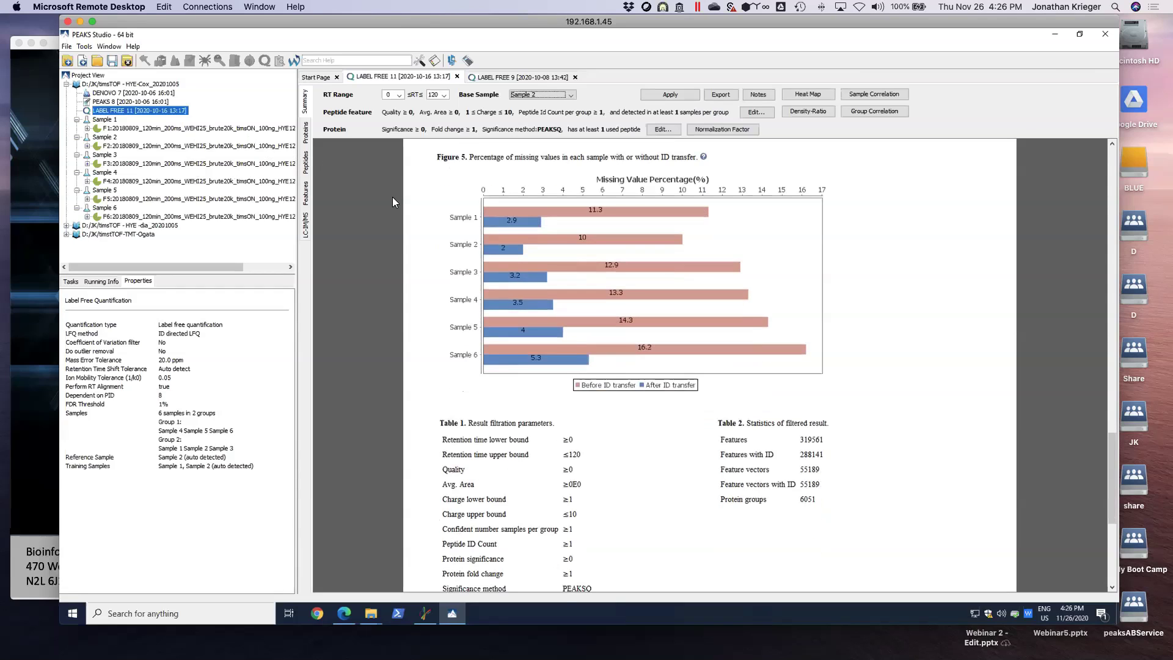
scroll(391, 201, down, 12)
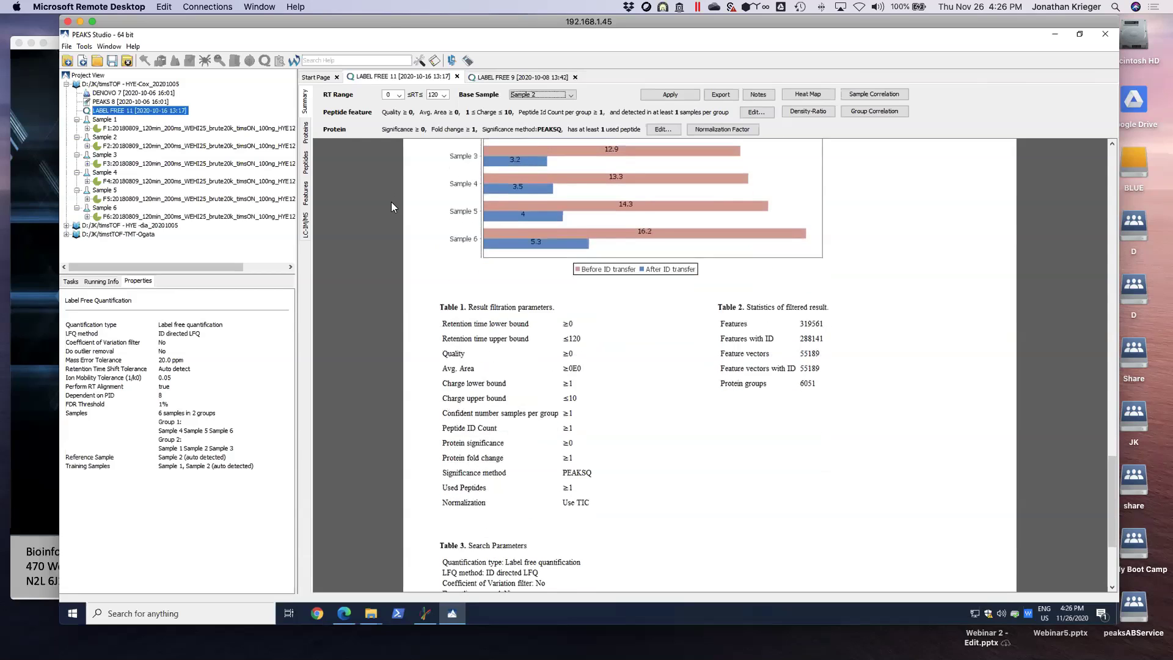
click(305, 132)
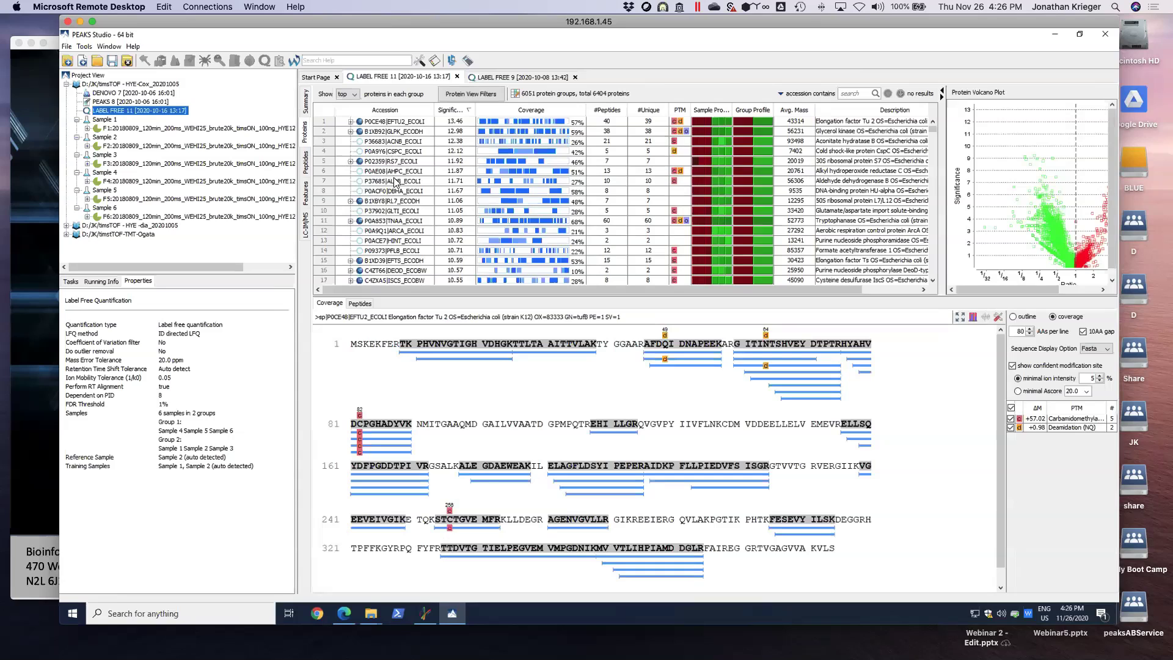
scroll(395, 181, up, 1)
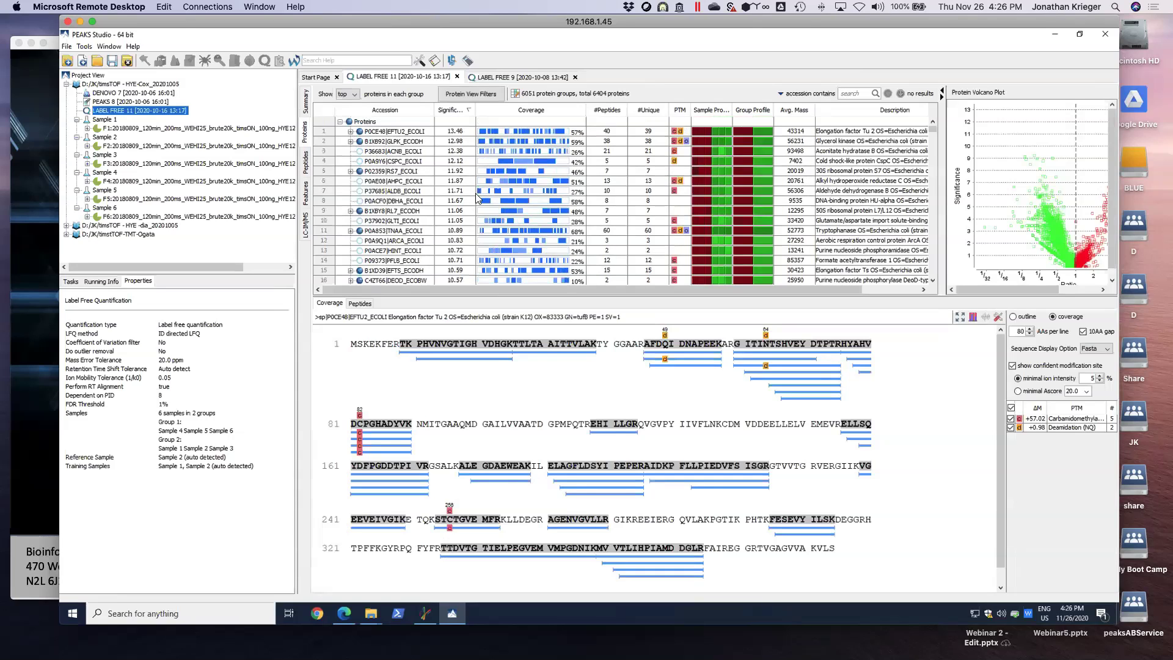
Step: Filter the protein list by accession or name to show only the ECOLI proteins
click(473, 96)
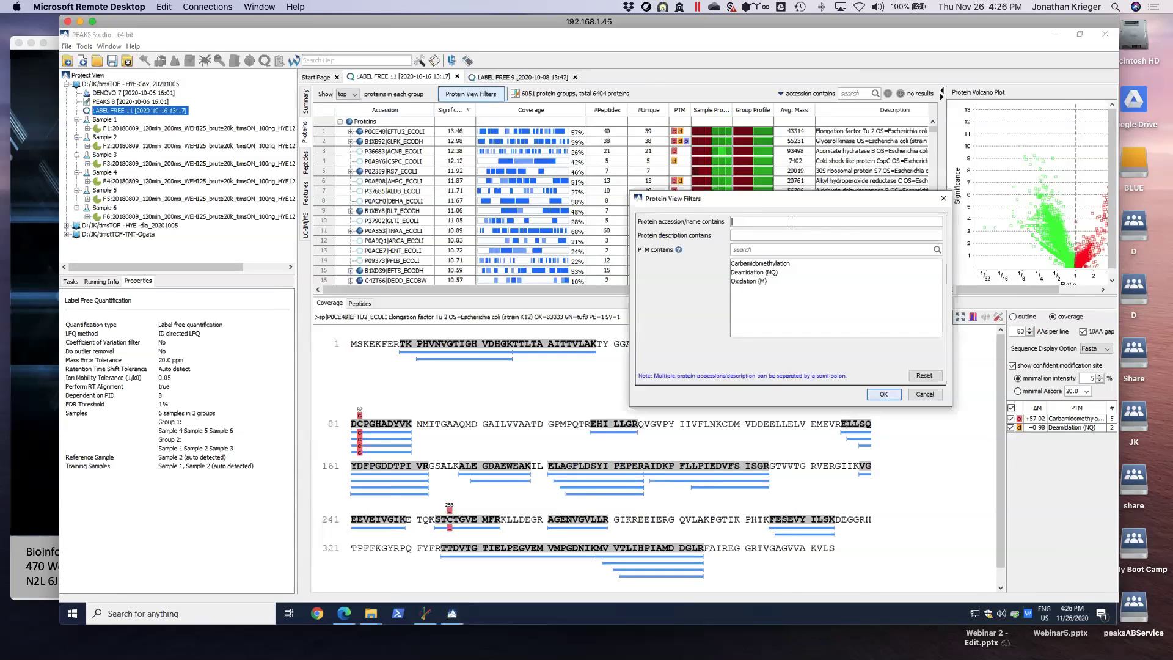
text(ec)
text(col)
key(Return)
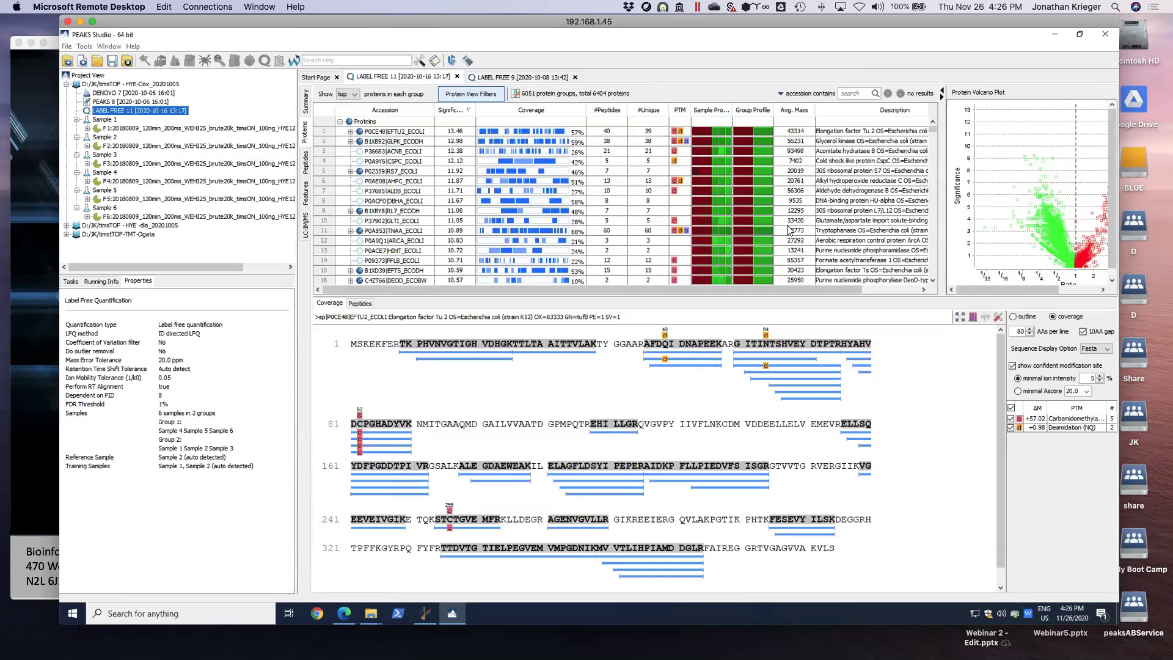
Step: Zoom in on the highlighted points of the protein volcano plot and select a point to locate its protein in the list
drag(998, 296, 1036, 298)
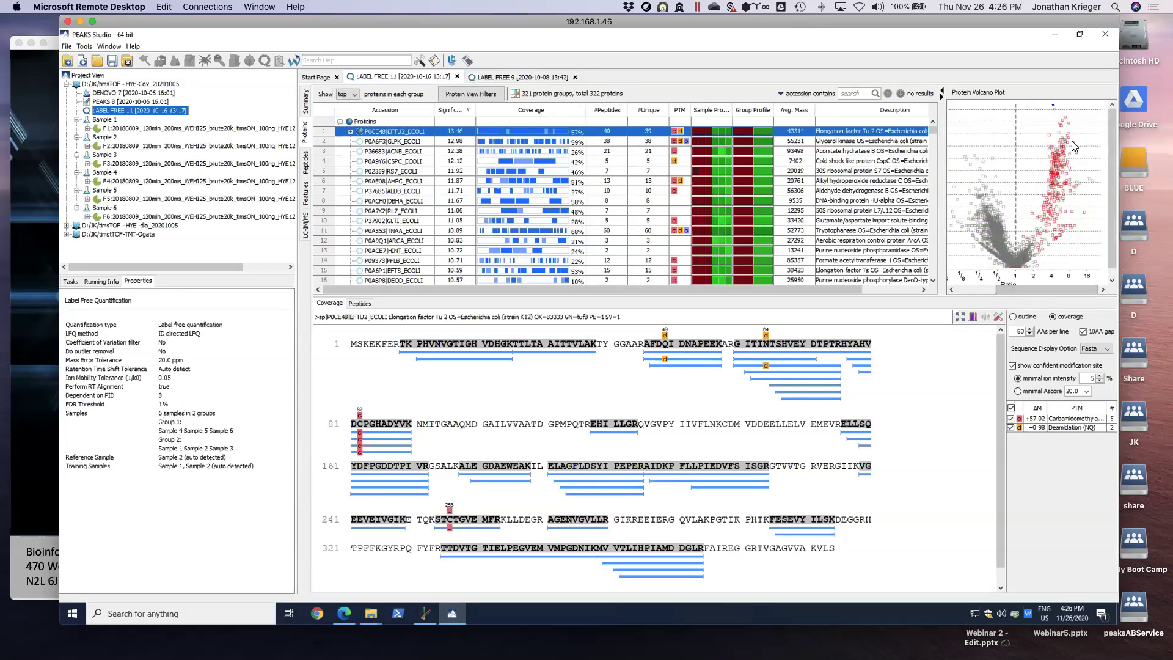
mouse_move(986, 234)
drag(1039, 182, 1085, 223)
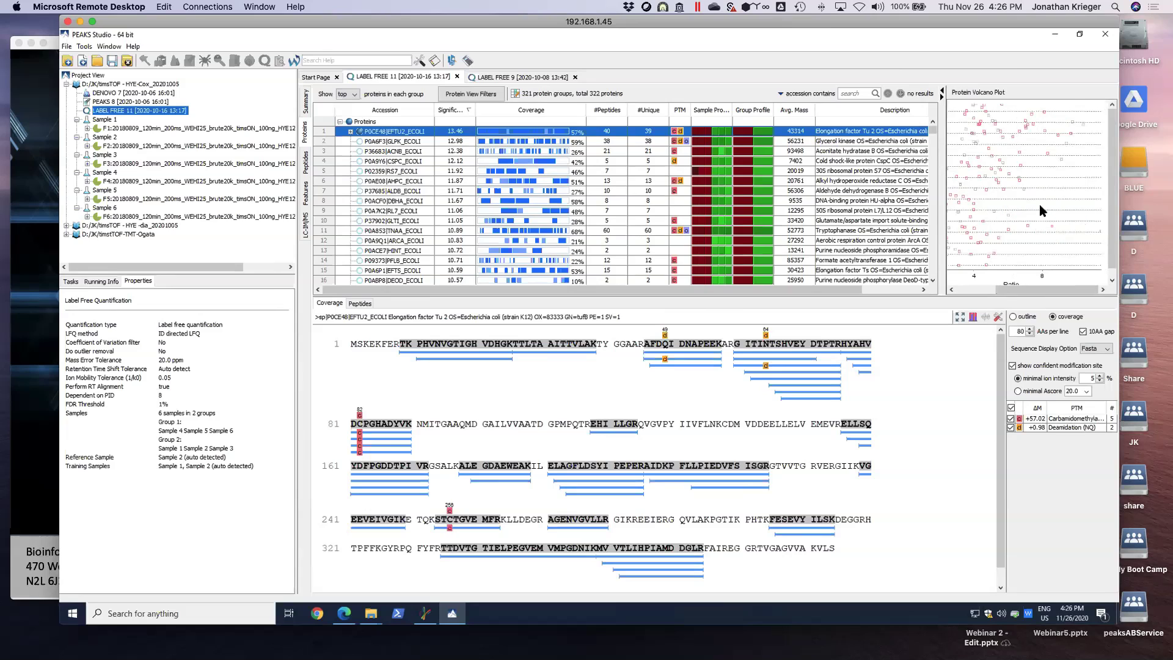
click(1004, 193)
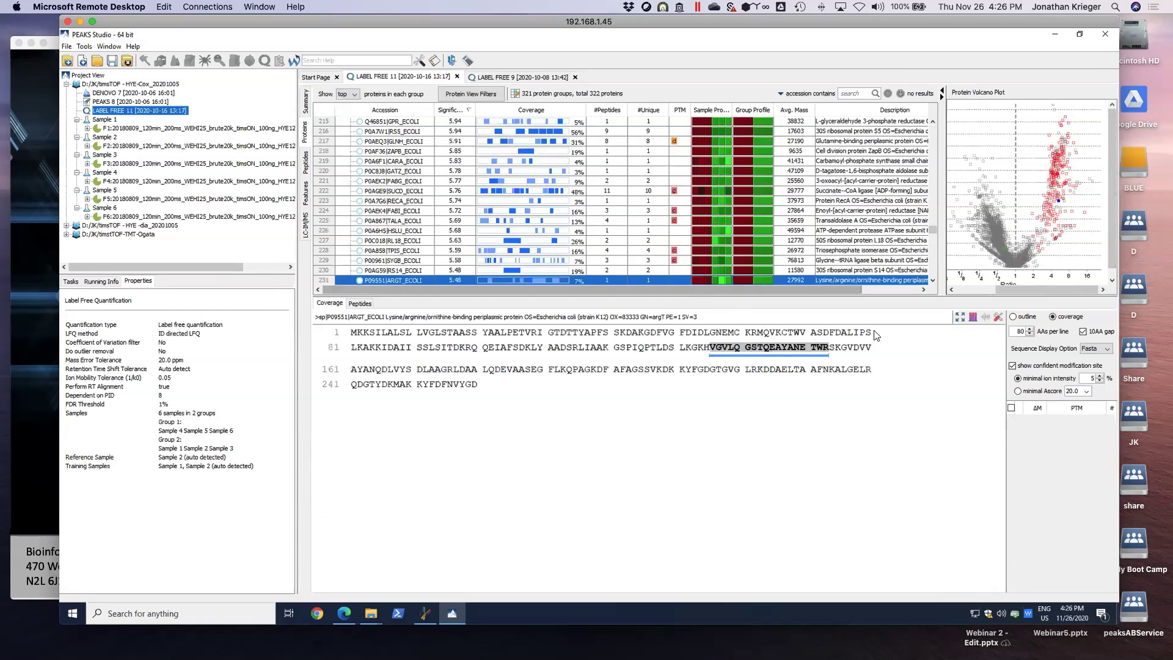
Step: Select the ACNB_ECOLI and CSPC_ECOLI proteins near the top of the list, and read the CSPC_ECOLI sample and group profile ratios
scroll(593, 173, up, 7)
scroll(592, 173, up, 20)
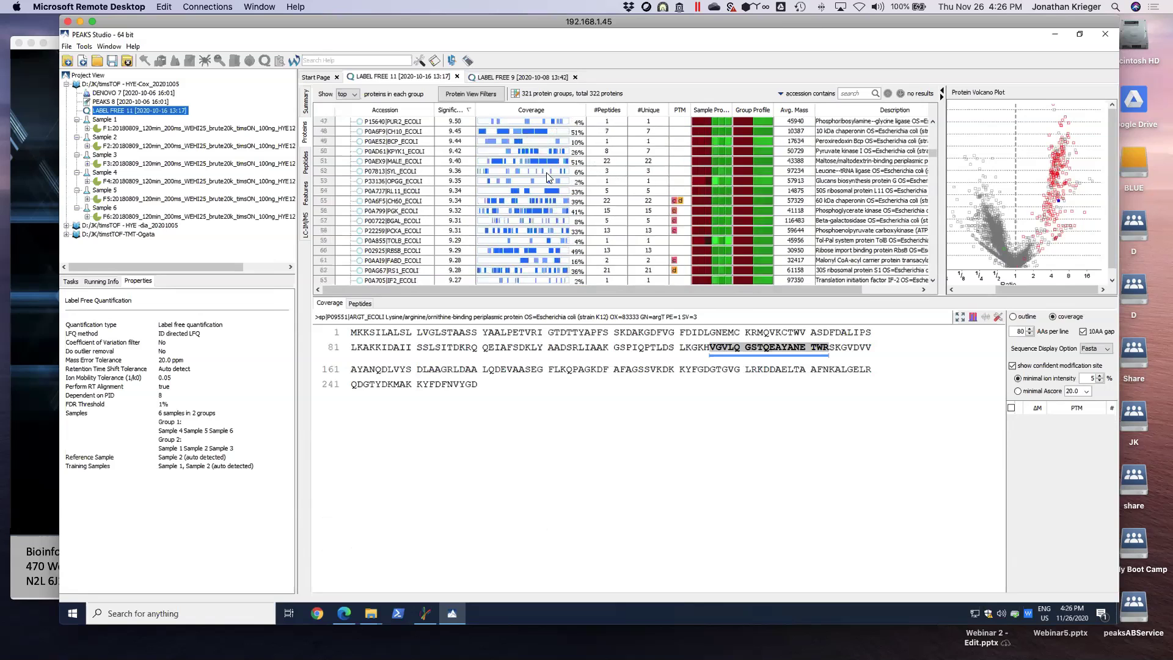
scroll(548, 177, up, 16)
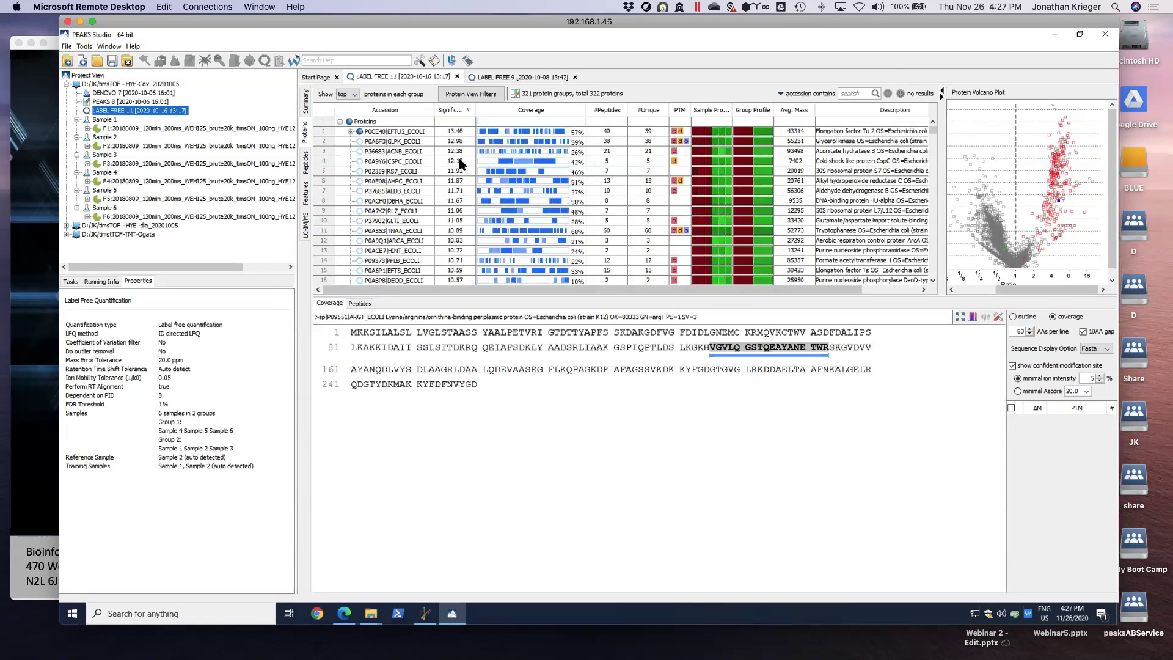
click(462, 161)
click(466, 151)
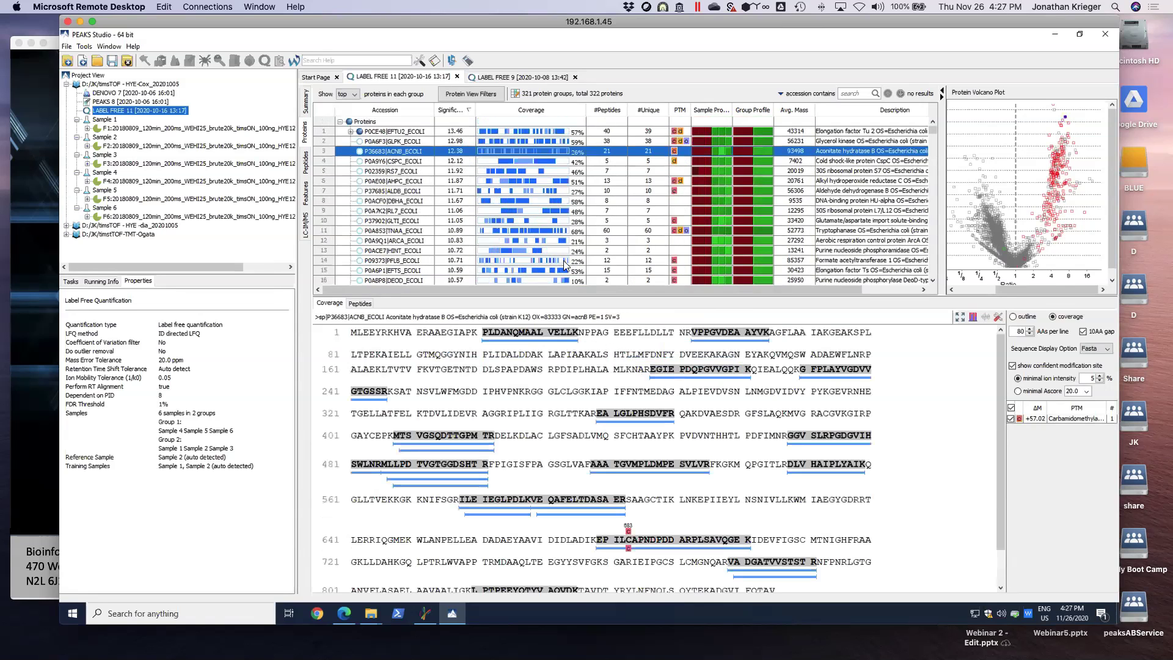
mouse_move(699, 150)
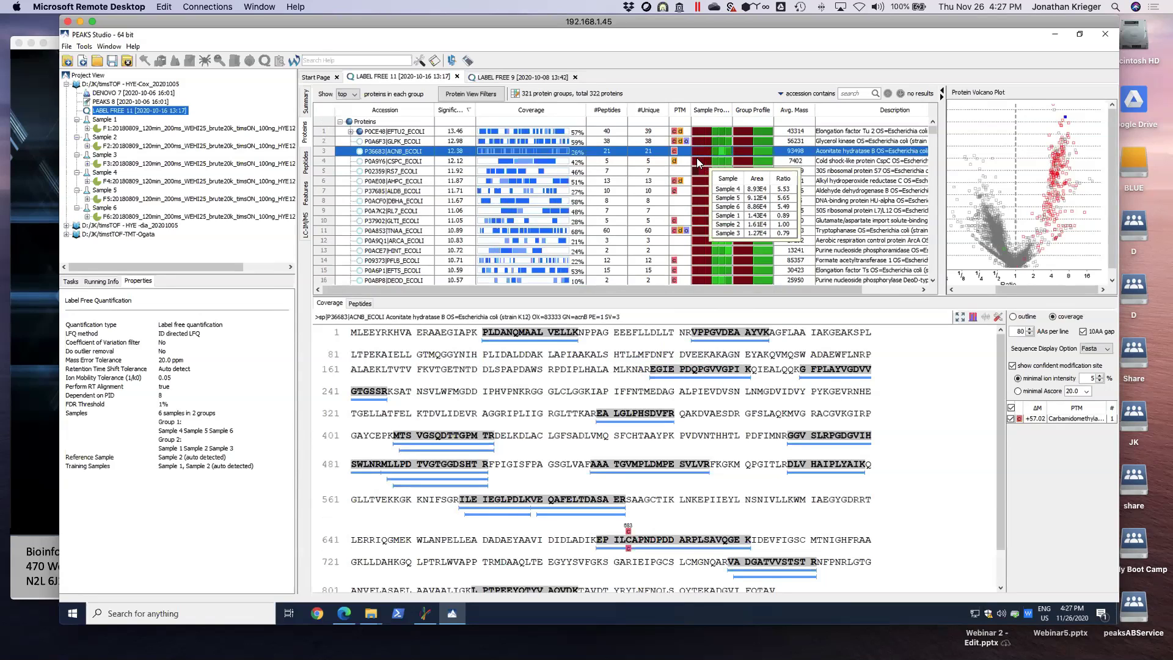
click(745, 160)
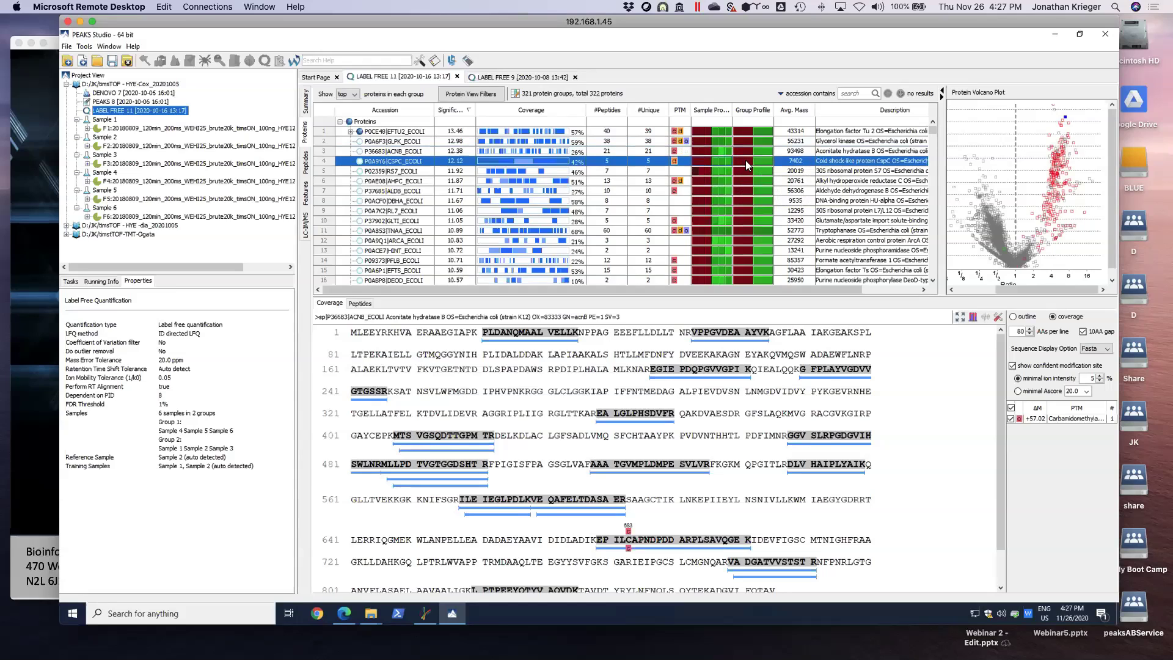
mouse_move(743, 160)
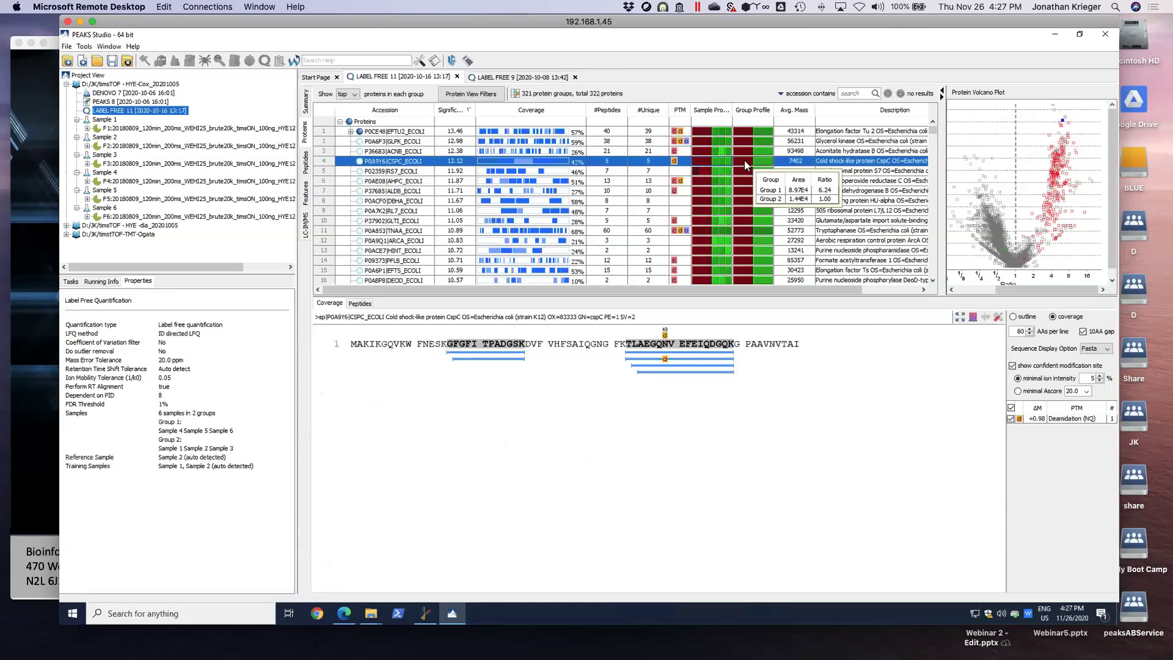
mouse_move(701, 161)
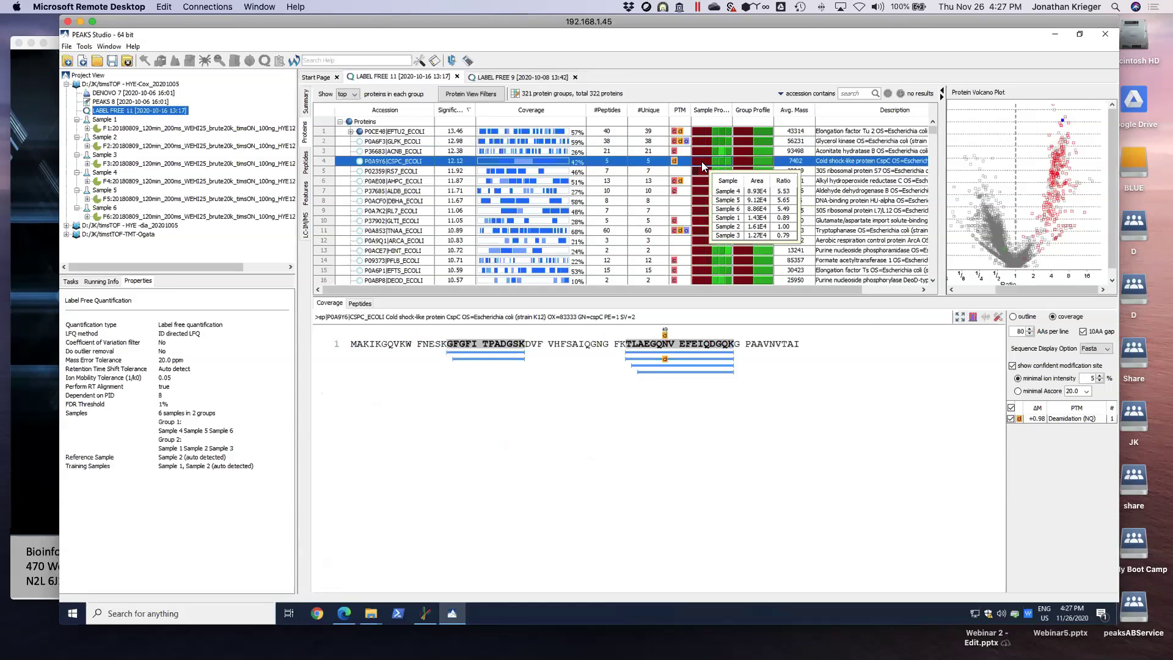
Step: View the spectrum of the TLAEGQNVEFEIQDGQK peptide in the CSPC_ECOLI coverage map, and show that peptide in the protein's peptide table
click(676, 359)
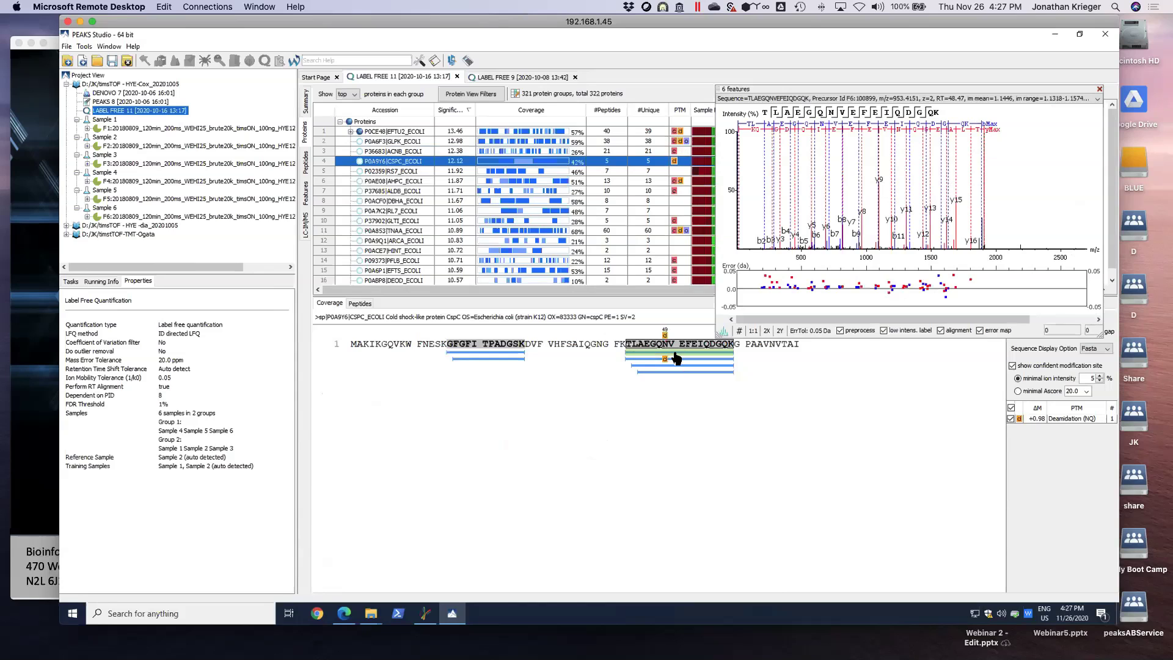
right_click(676, 359)
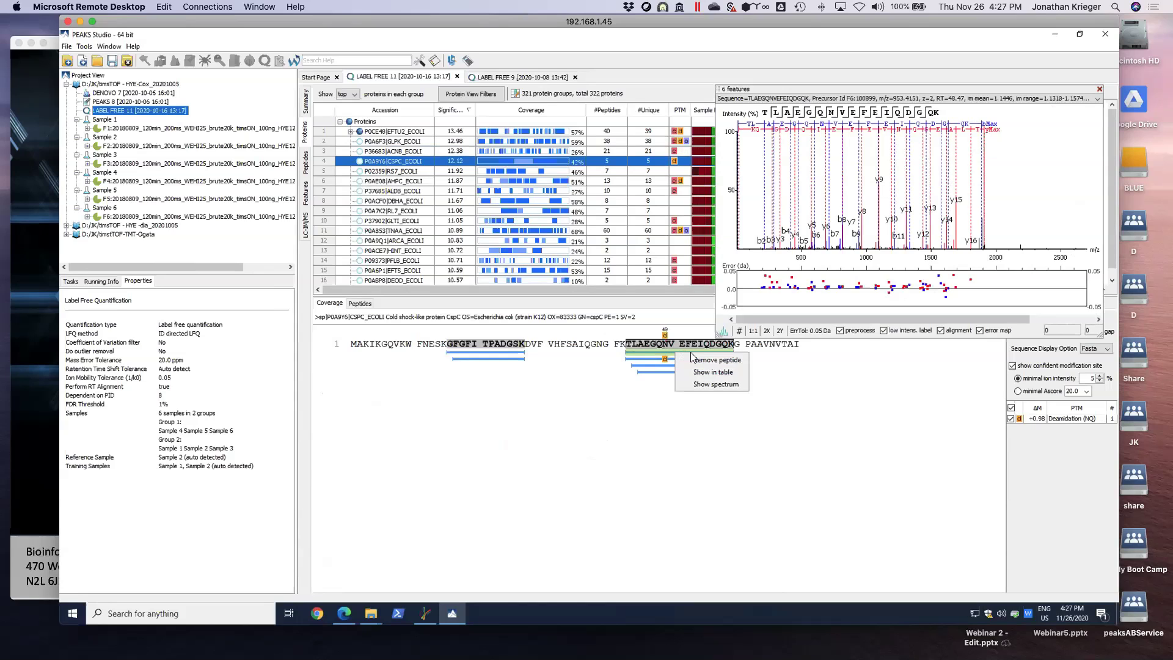
click(708, 370)
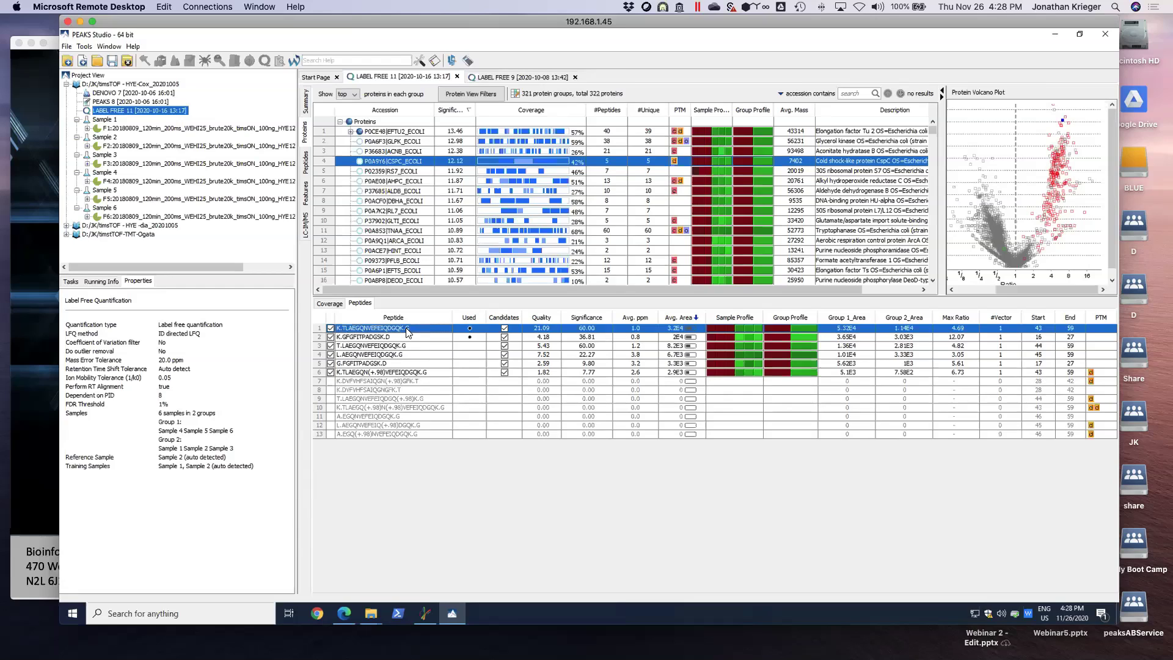
Step: Open the TLAEGQNVEFEIQDGQK peptide's feature details from the peptide table and plot the XIC curves of all six samples
click(387, 354)
click(386, 330)
double_click(383, 329)
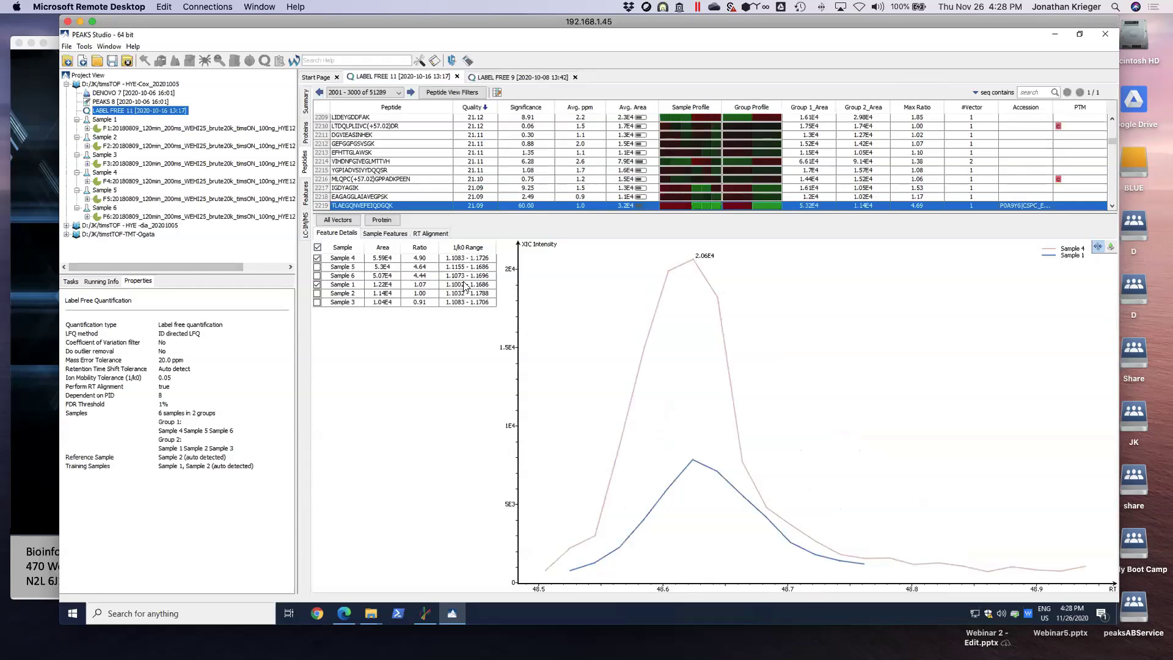
click(317, 248)
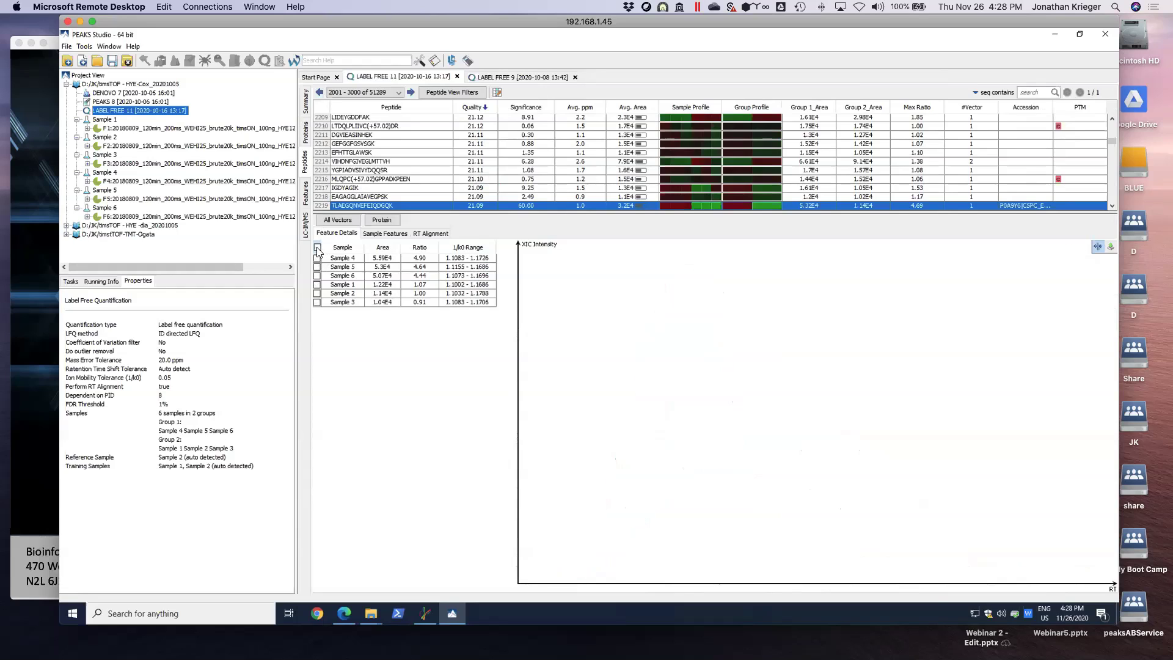
click(317, 248)
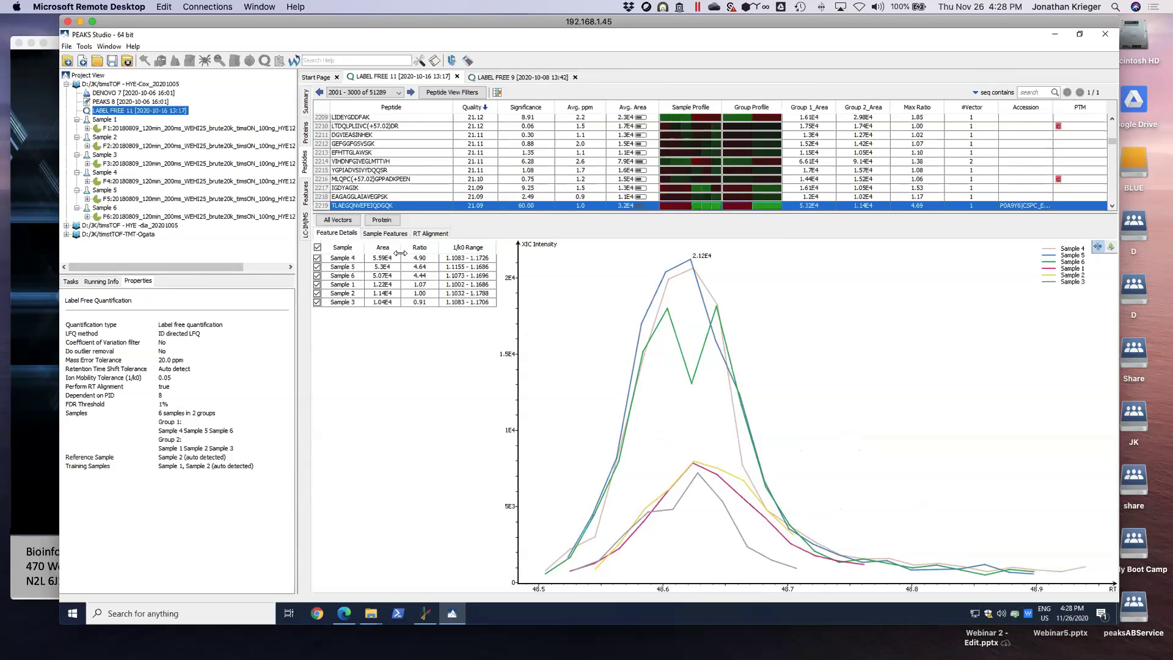
Step: Examine the peptide's sample features and RT alignment, and display the ion mobility maps over the sample features
click(385, 233)
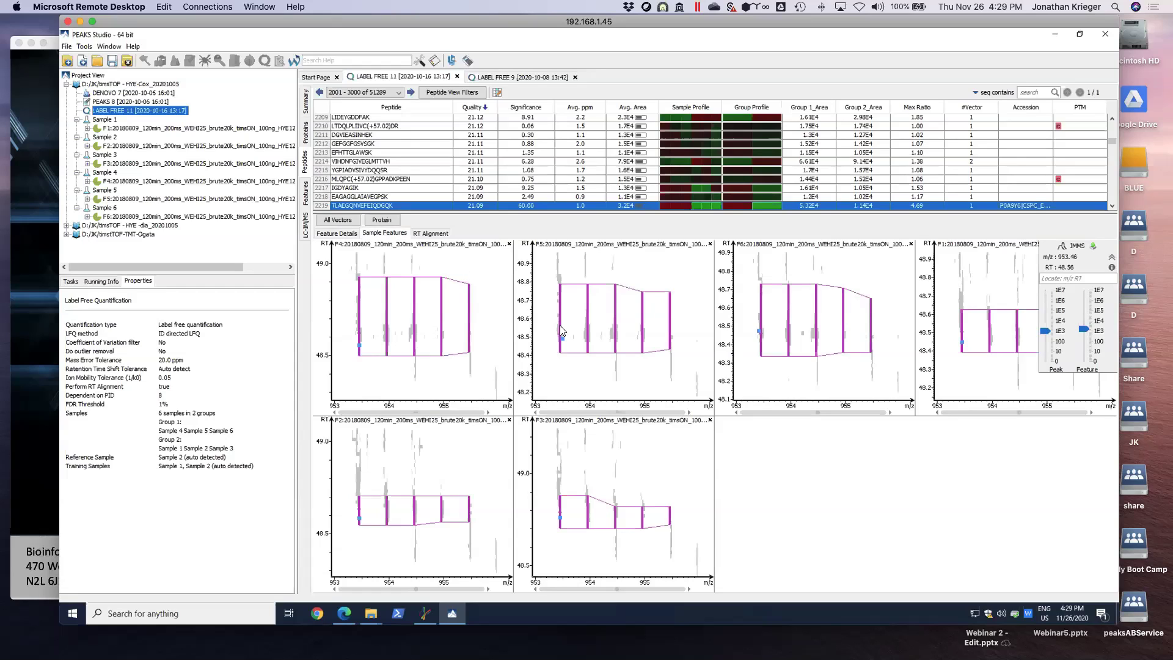
click(431, 234)
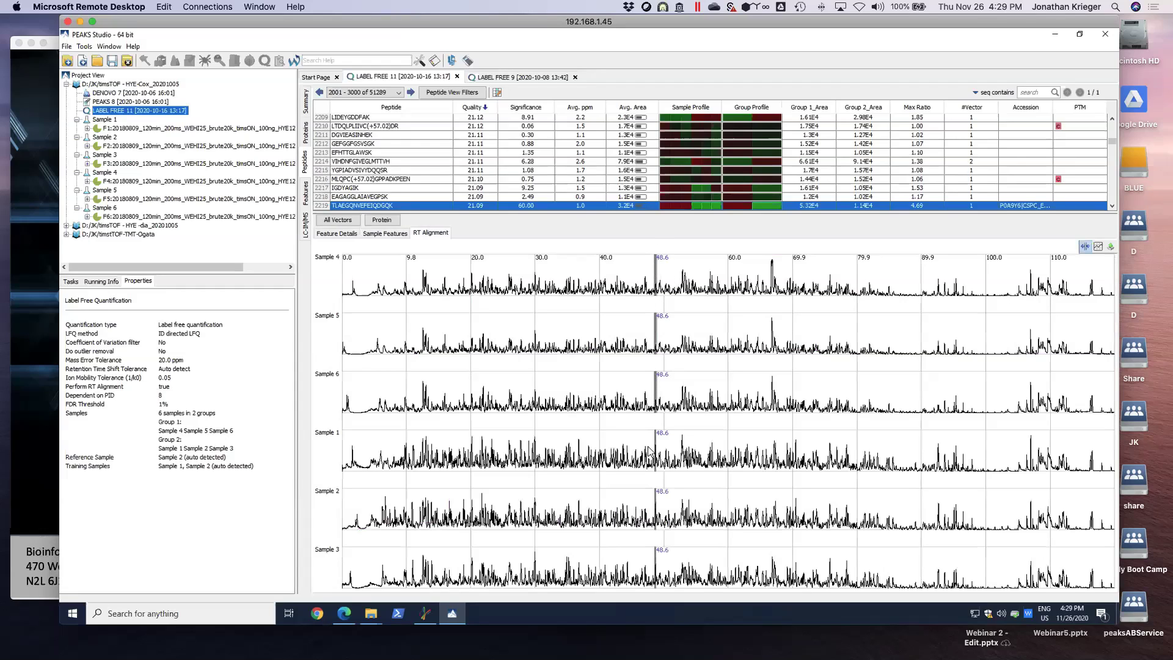
click(404, 235)
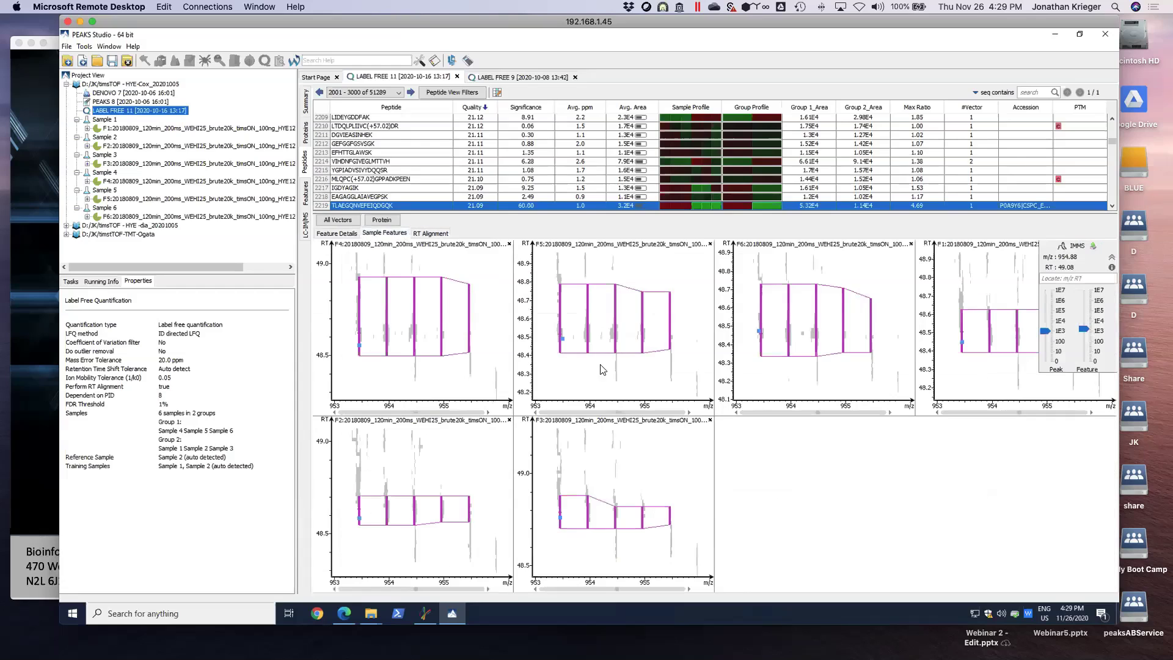
click(1081, 244)
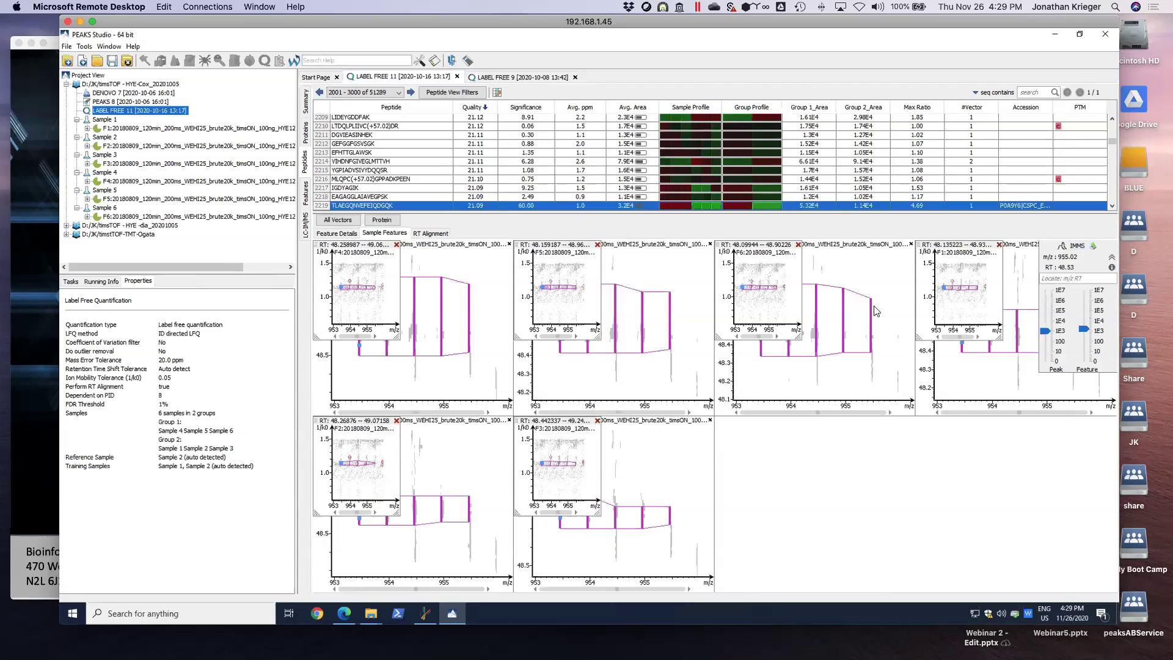
Step: Compare the sample features of other peptides in the list, including VIHDNFGIVEGLMTTVH, GEFGGFGSVSGK and LTDQLPLIIVC(+57.02)DR
click(420, 187)
click(426, 164)
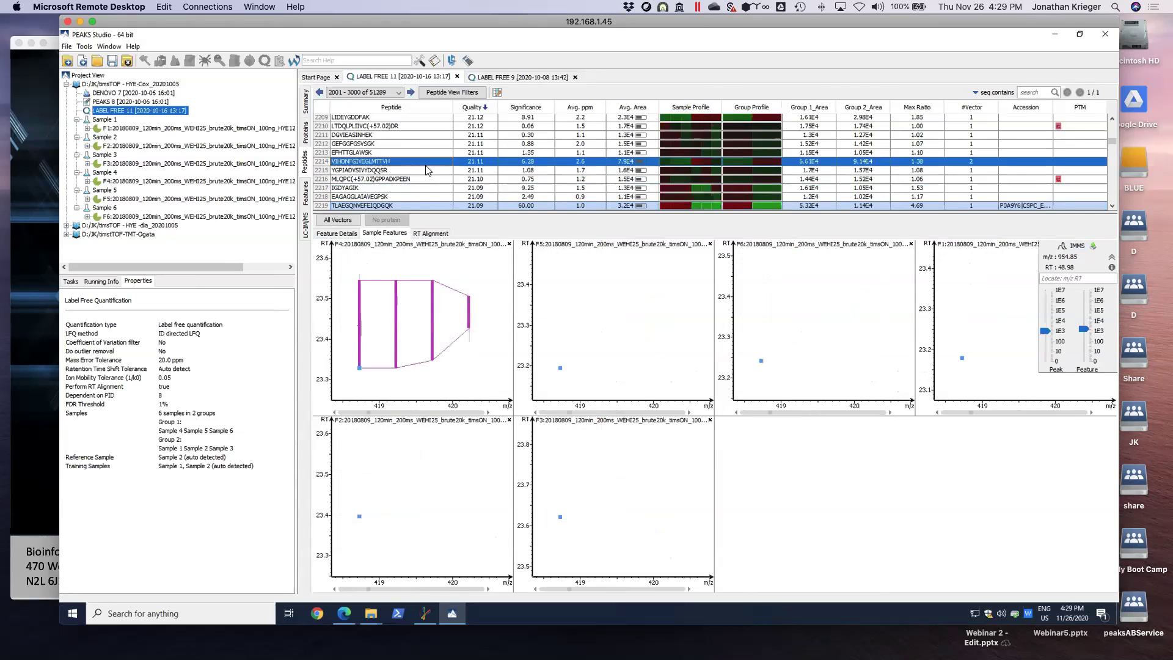
click(427, 144)
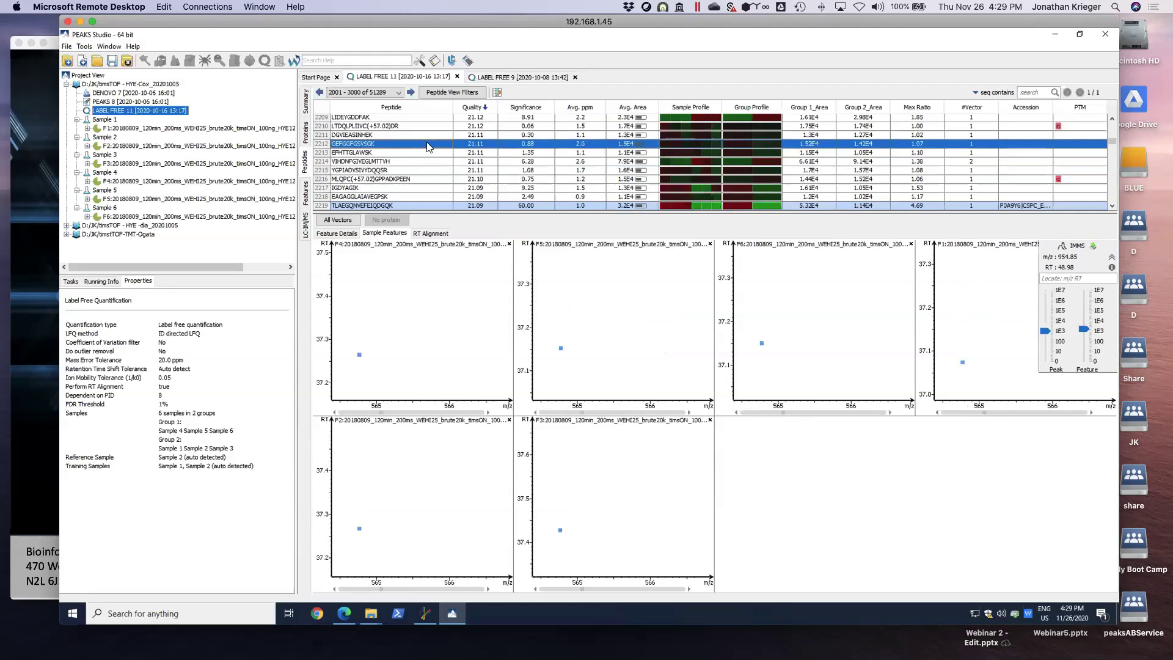
click(428, 128)
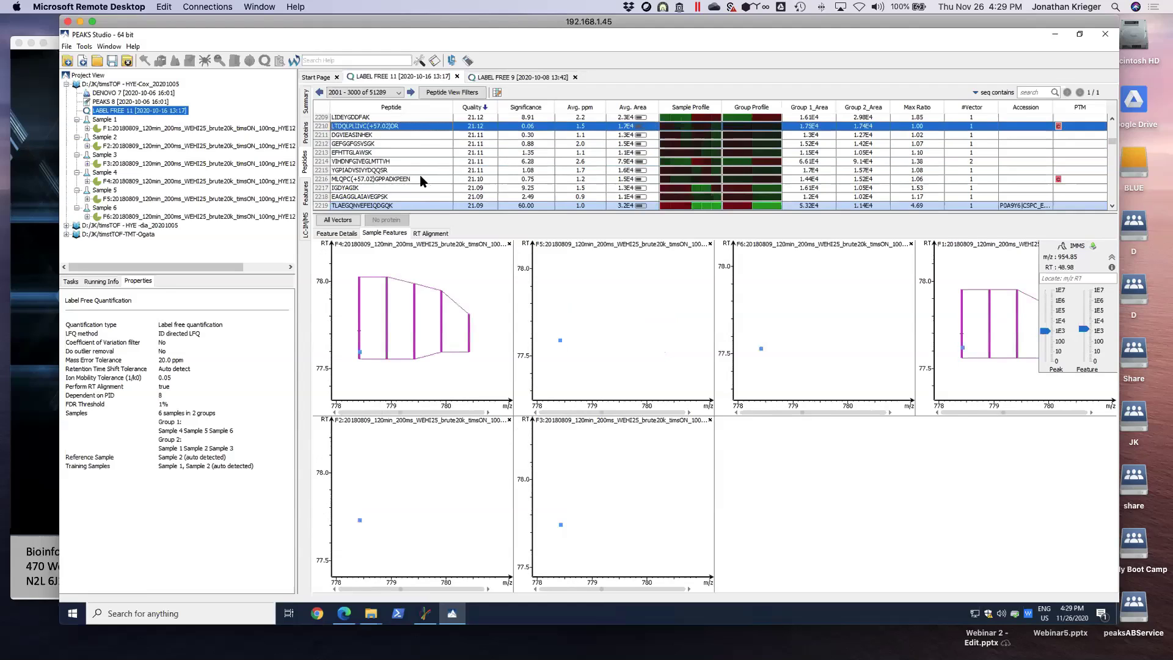
Step: Return to the protein list, show the ratio columns for all samples, and review the ratios of the ECOLI proteins
click(307, 131)
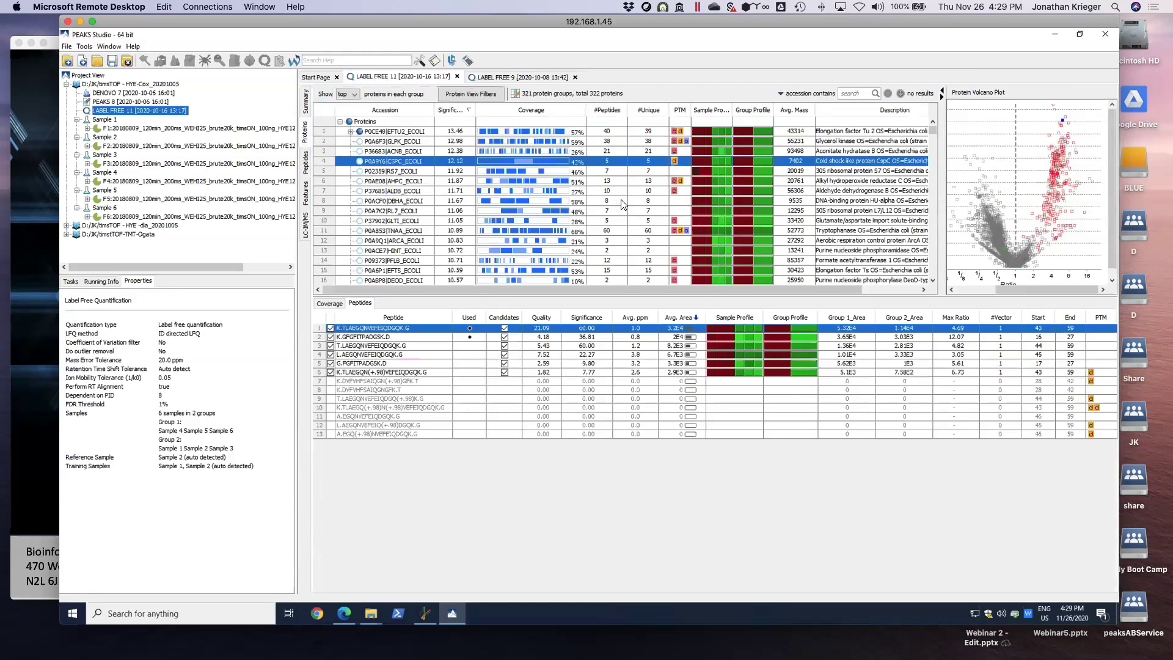
click(589, 173)
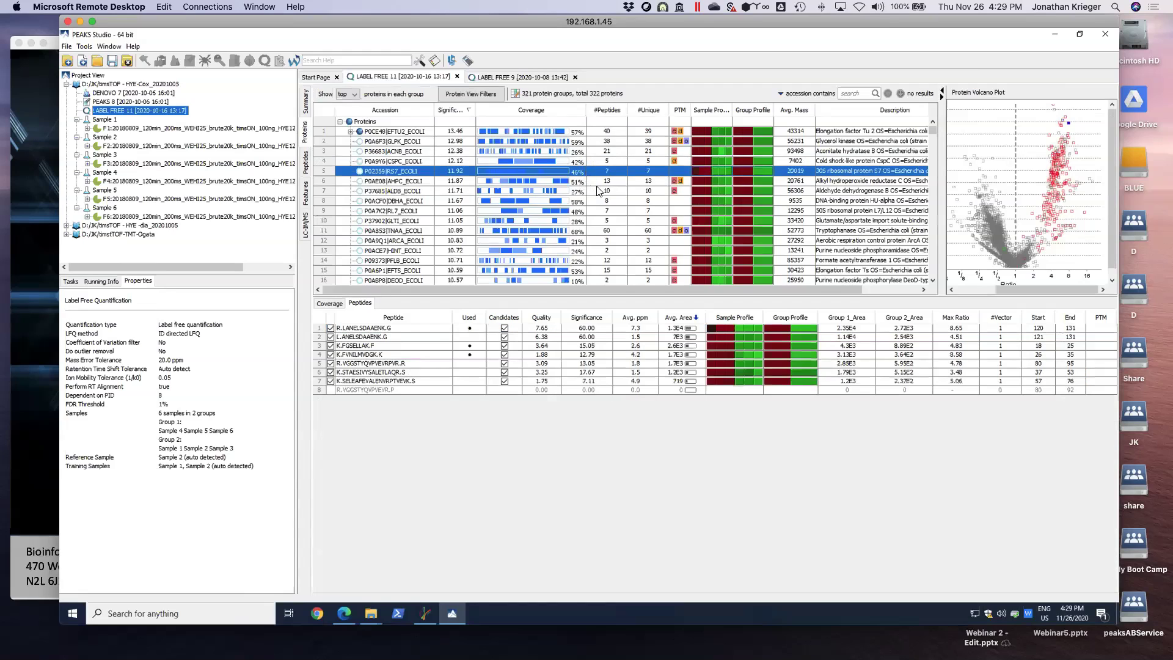
click(518, 112)
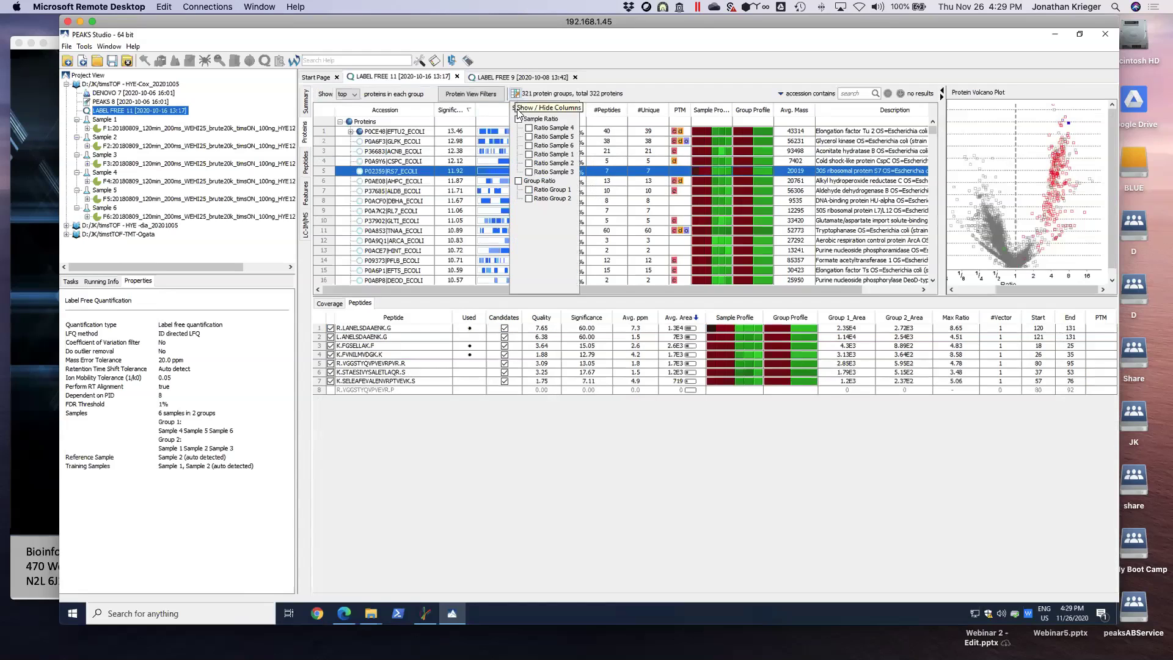
click(519, 120)
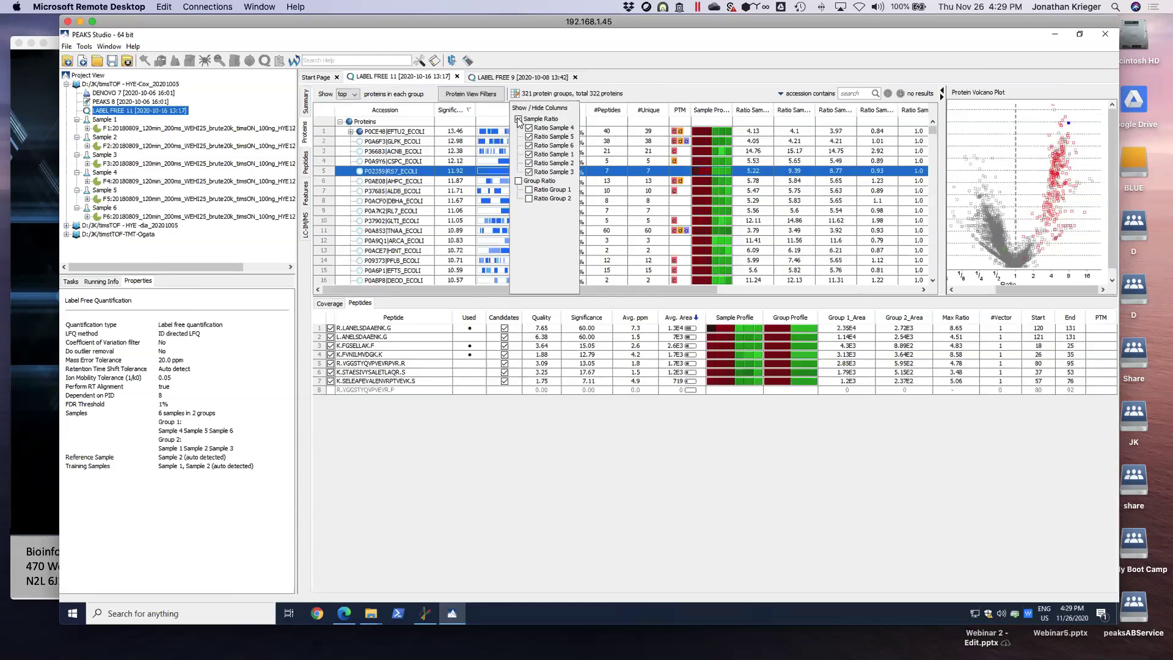
click(621, 143)
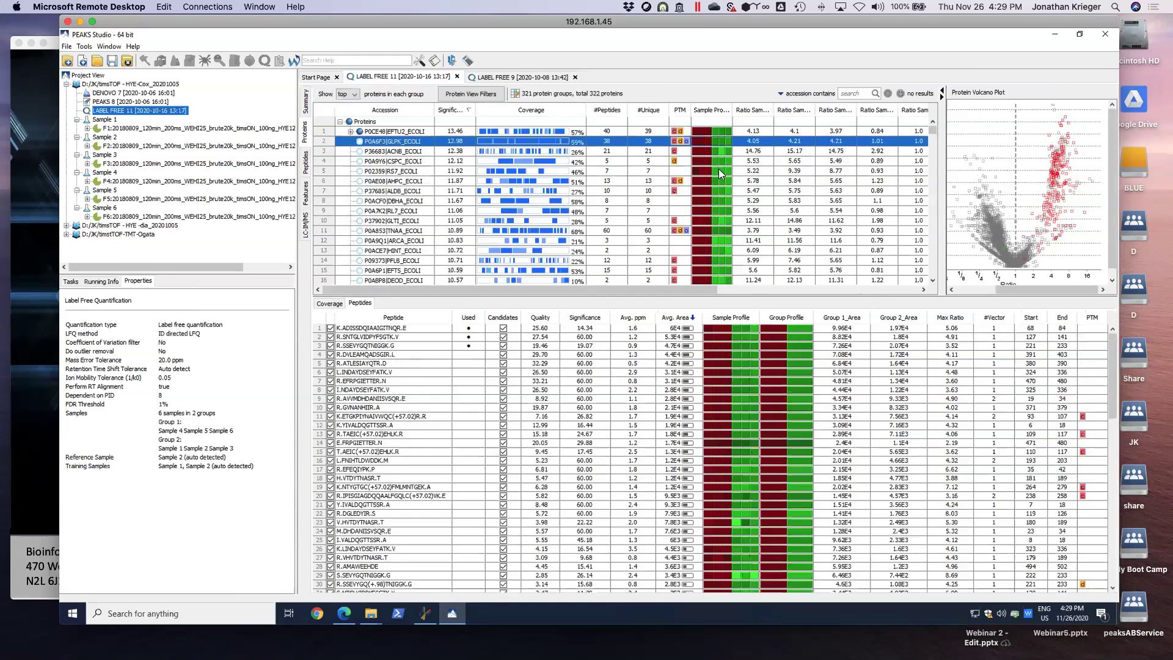
click(854, 184)
drag(635, 289, 714, 289)
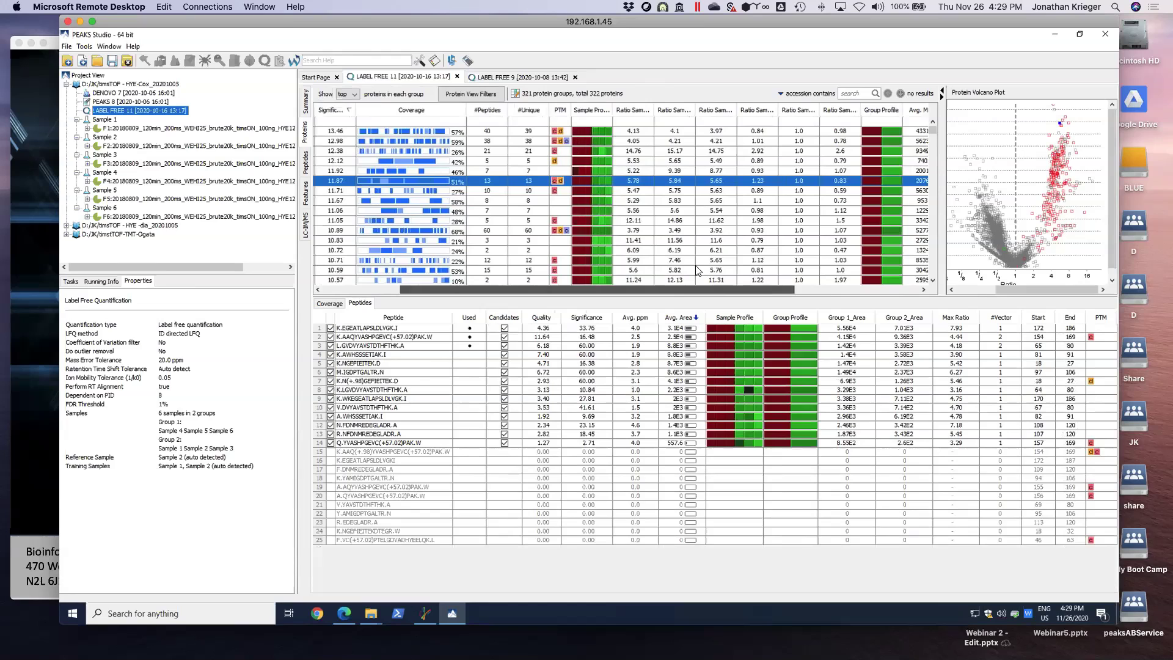
Step: Compare the sample ratios and peptides of several ECOLI proteins, including ACNB_ECOLI and GLPK_ECOLI, and bring the accession column into view
click(645, 201)
click(652, 150)
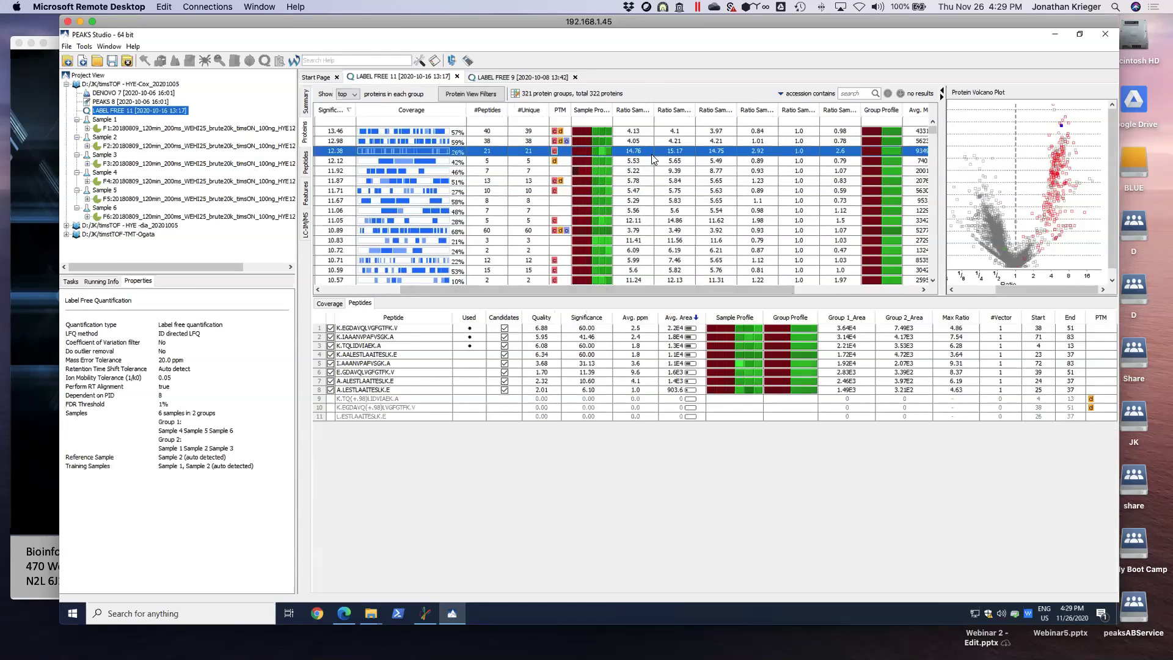
click(651, 139)
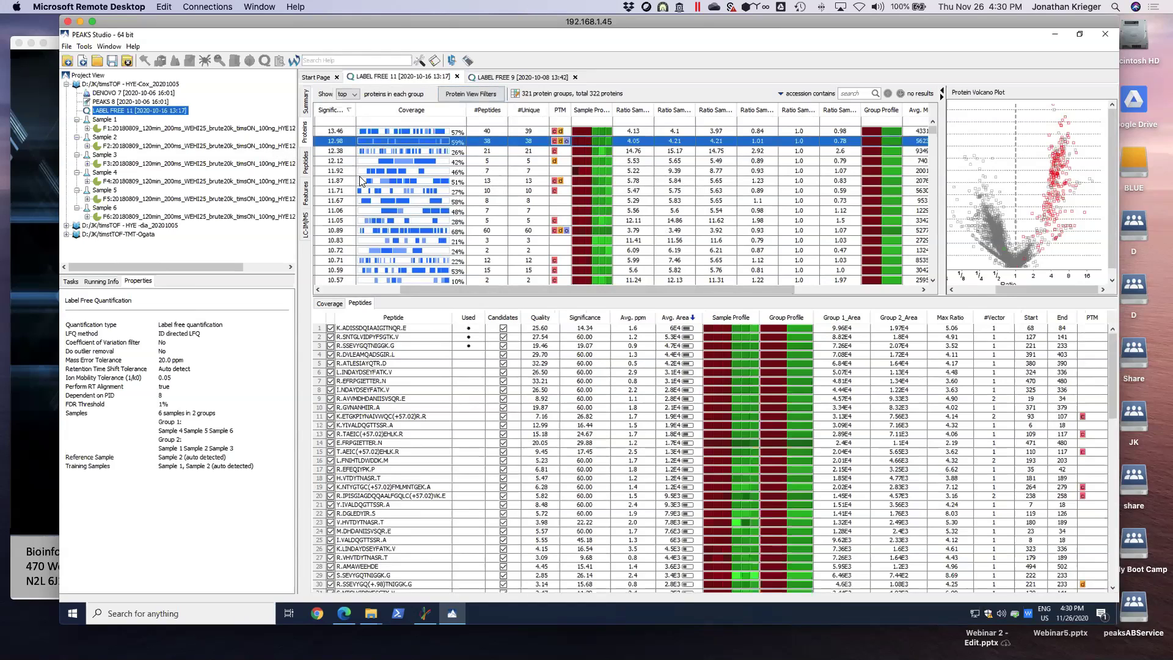
drag(557, 290, 498, 286)
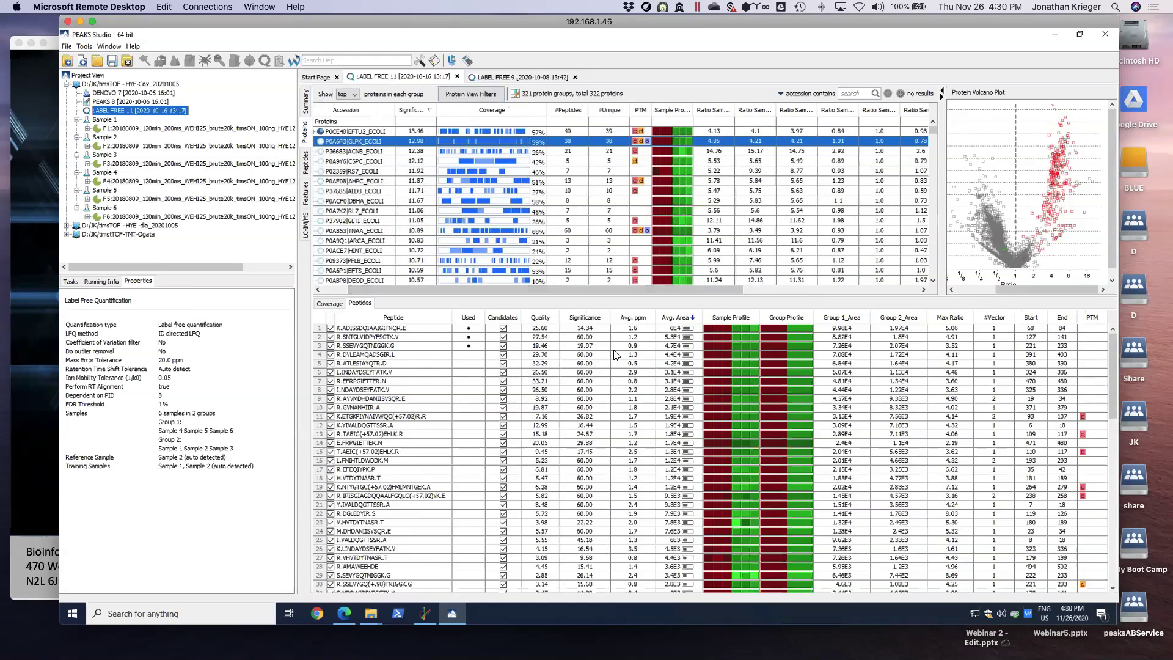
Step: Open the sample features of the GLPK_ECOLI peptide SNTGLVIDPYFSGTK and display the ion mobility maps over them
click(571, 339)
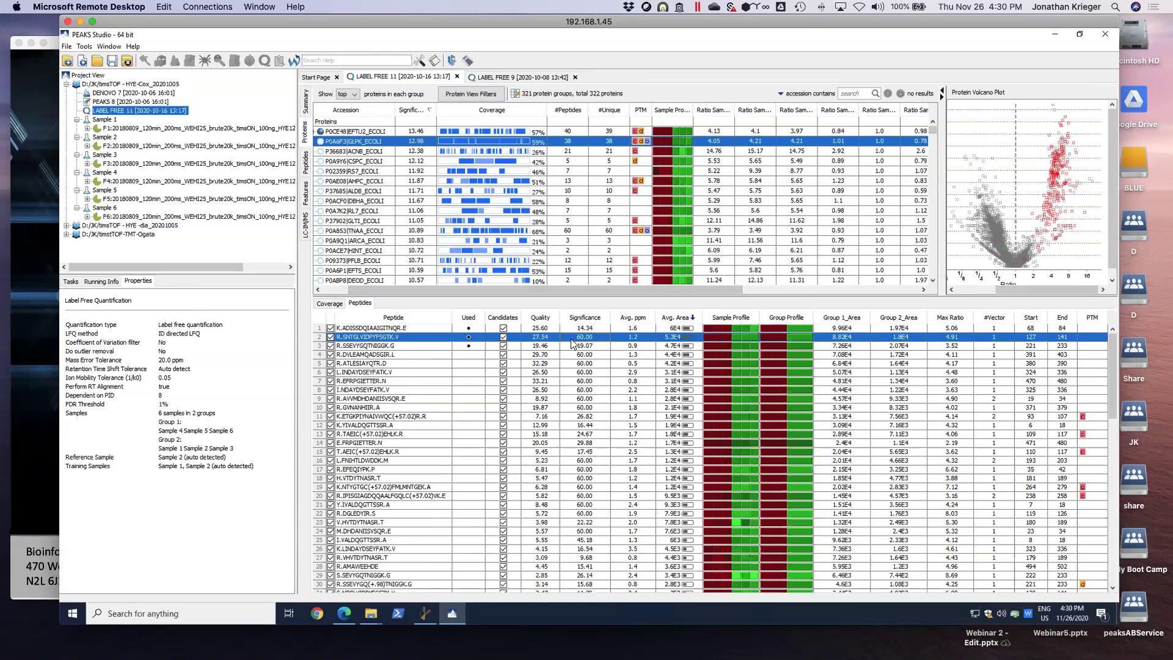
double_click(571, 338)
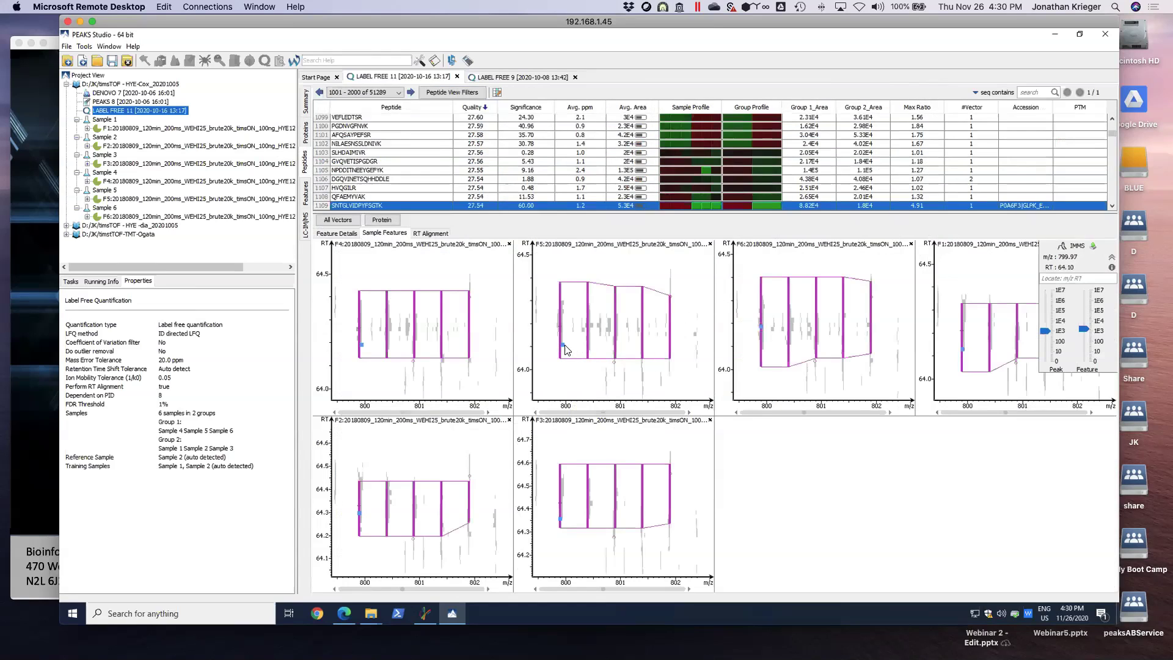
mouse_move(562, 345)
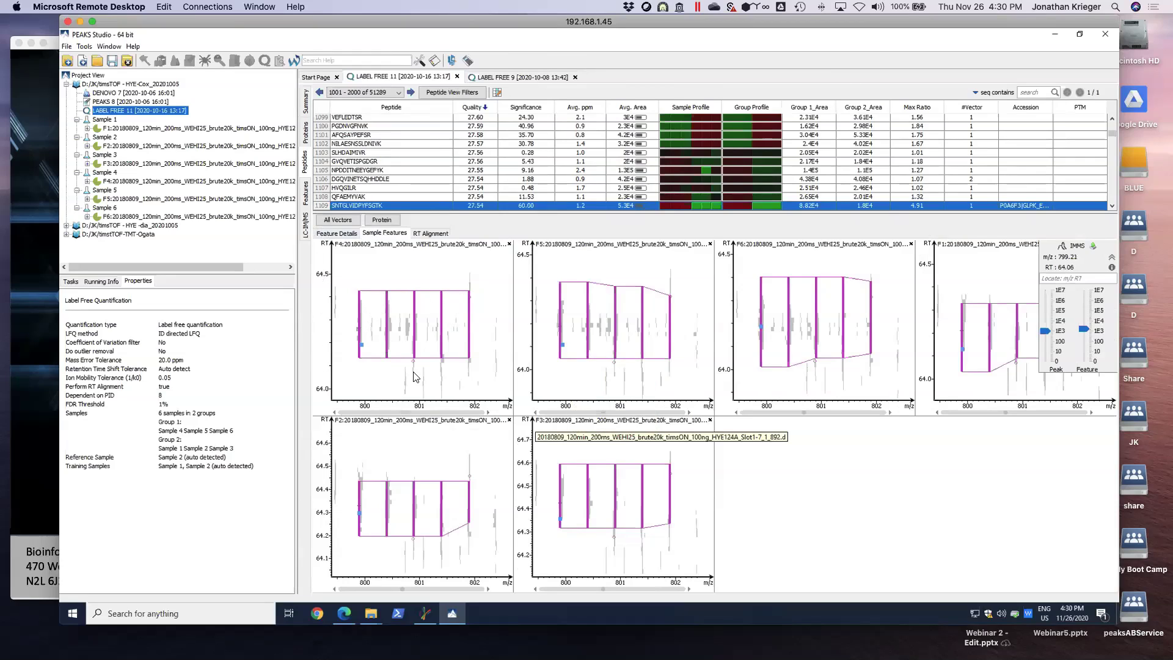
click(1077, 246)
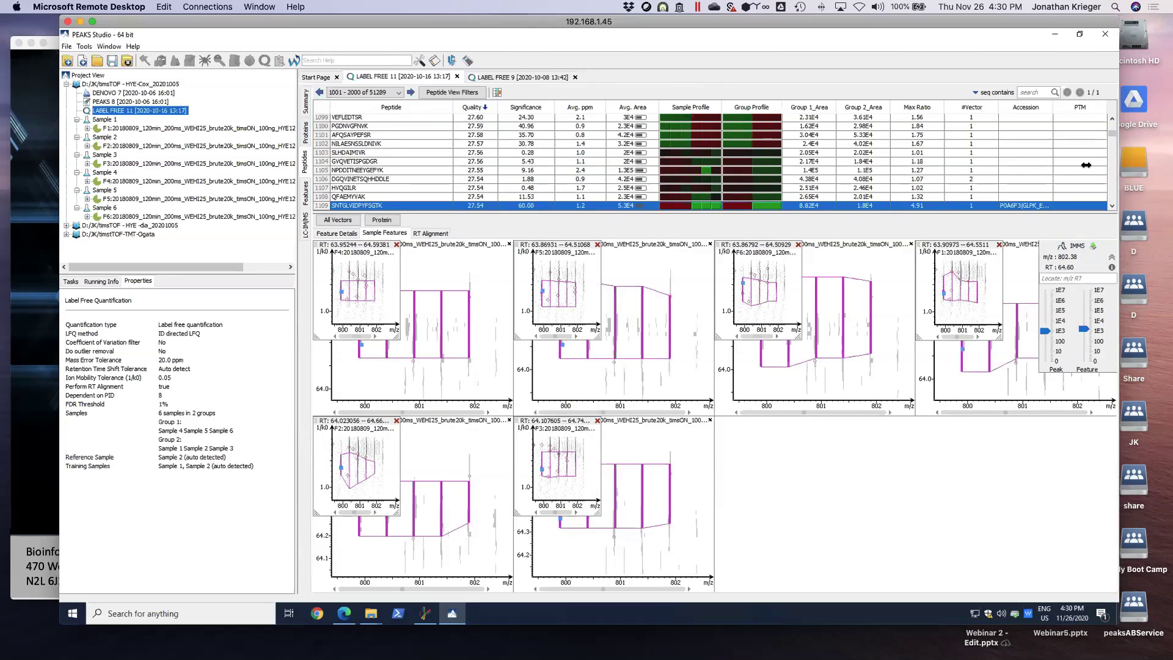
drag(1113, 135, 1119, 101)
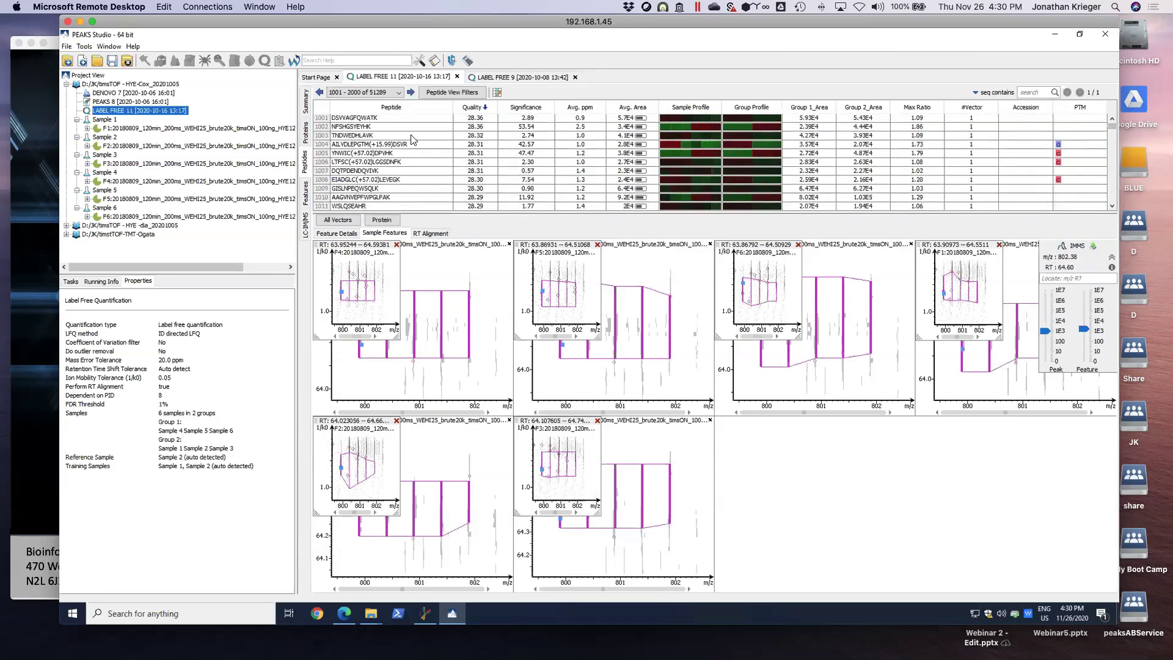
Step: Return to the protein list and filter it to accessions containing "human" to review their ratios and volcano plot
click(307, 131)
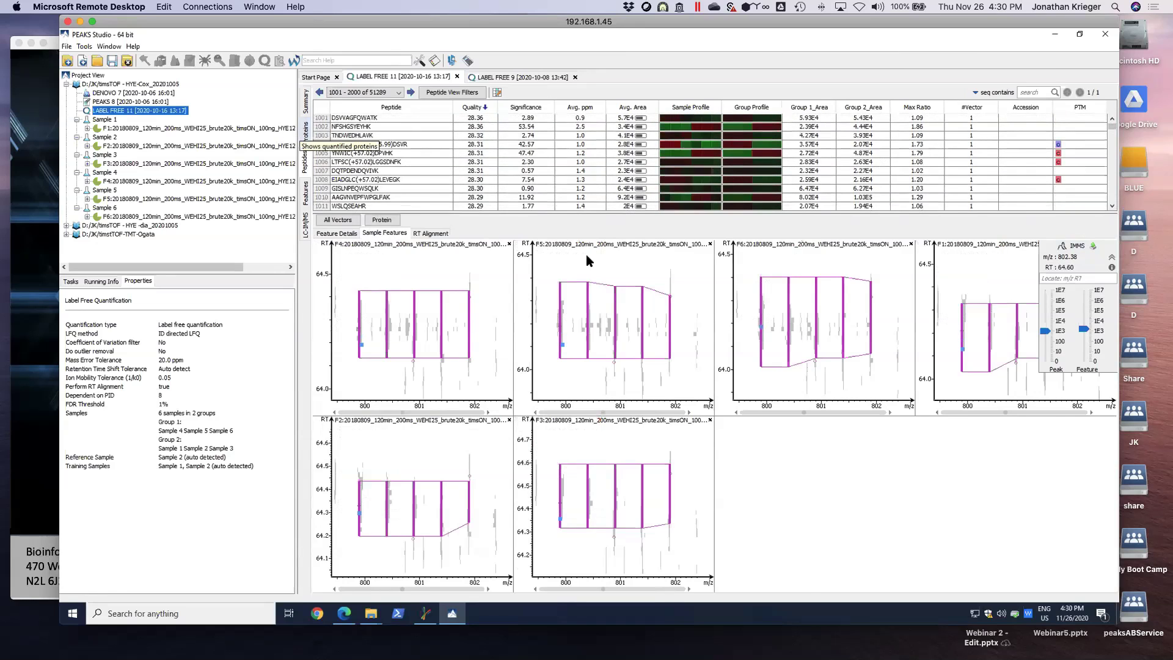
click(470, 94)
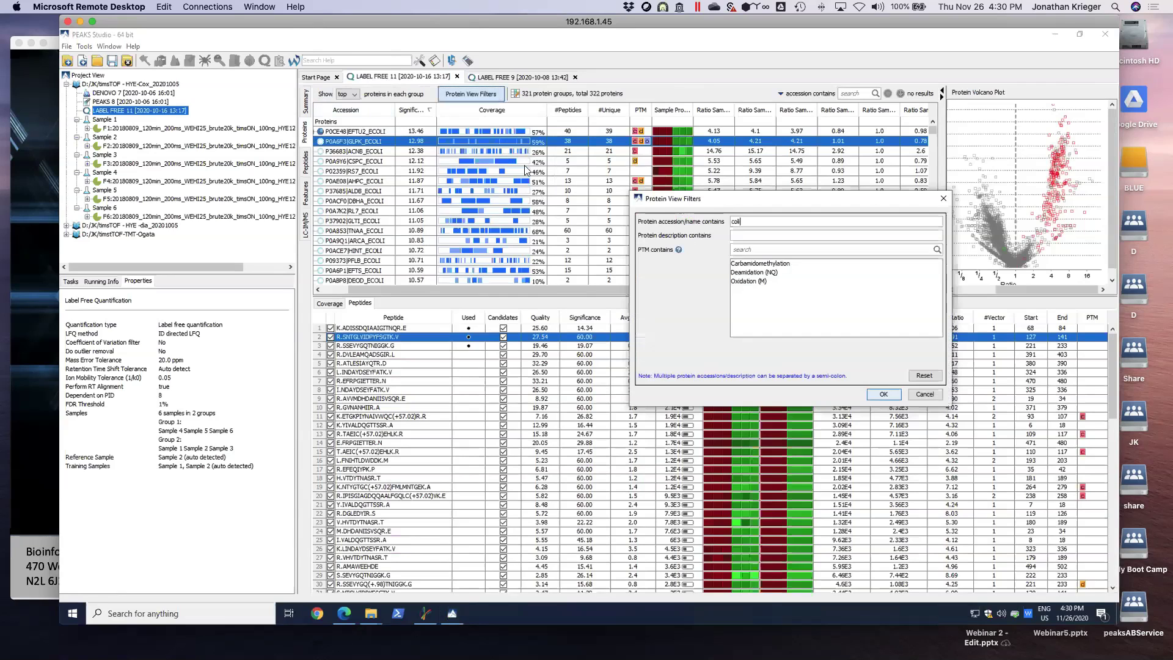
text(human)
key(Return)
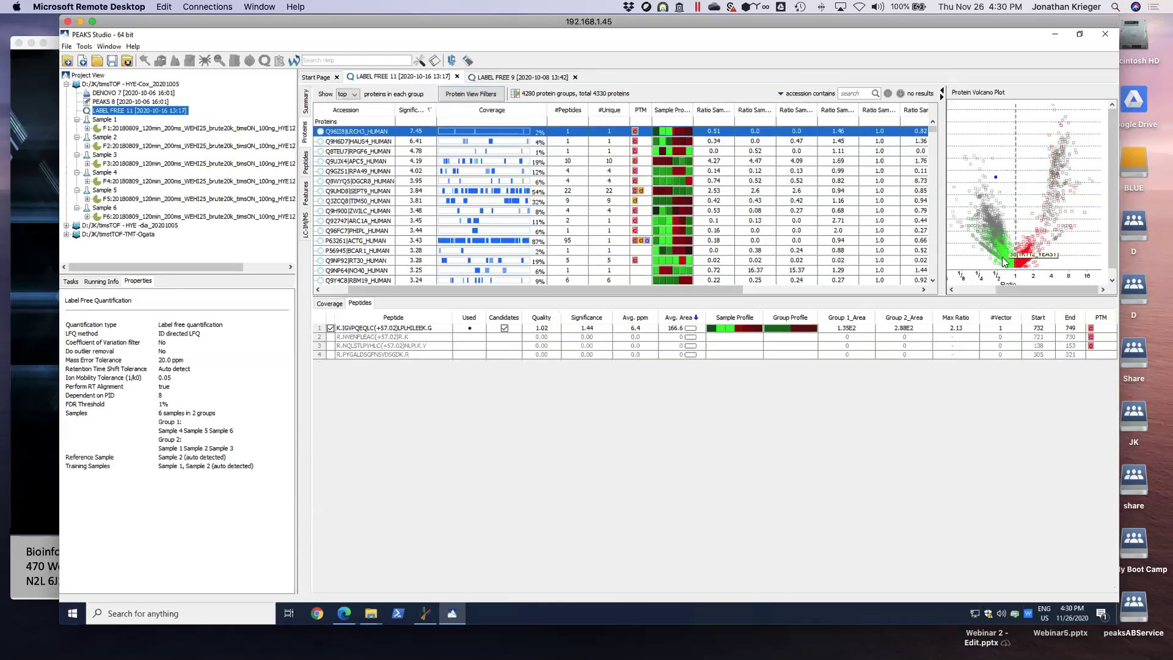
click(515, 95)
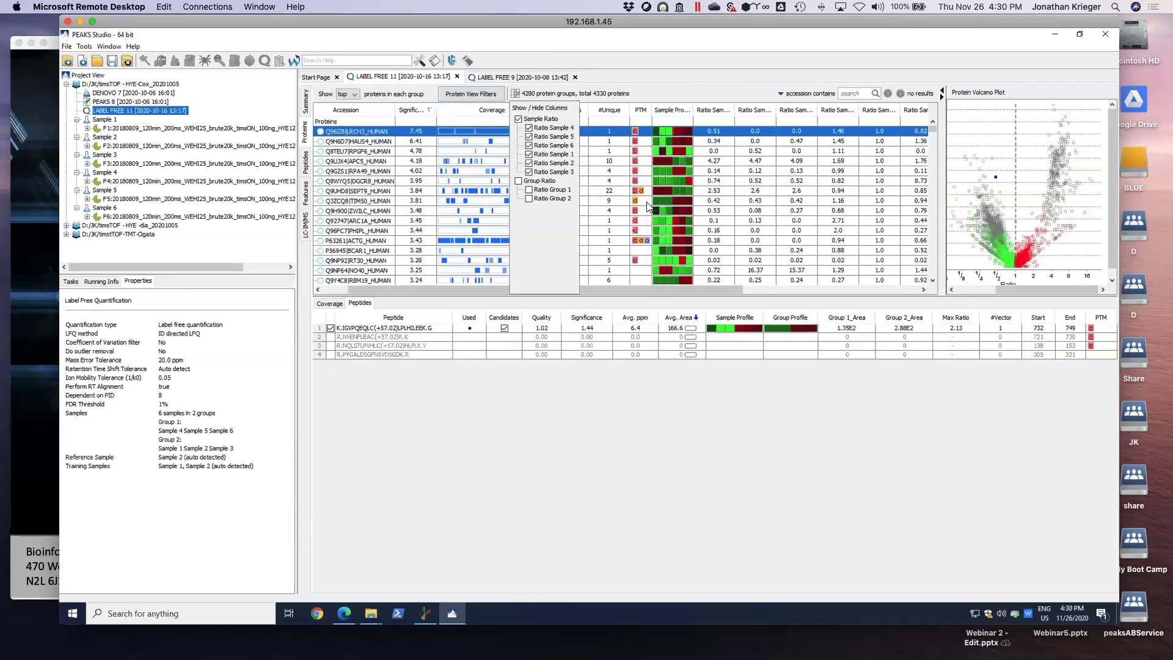
Step: Change the protein accession filter to "yea" to show the yeast proteins
click(471, 93)
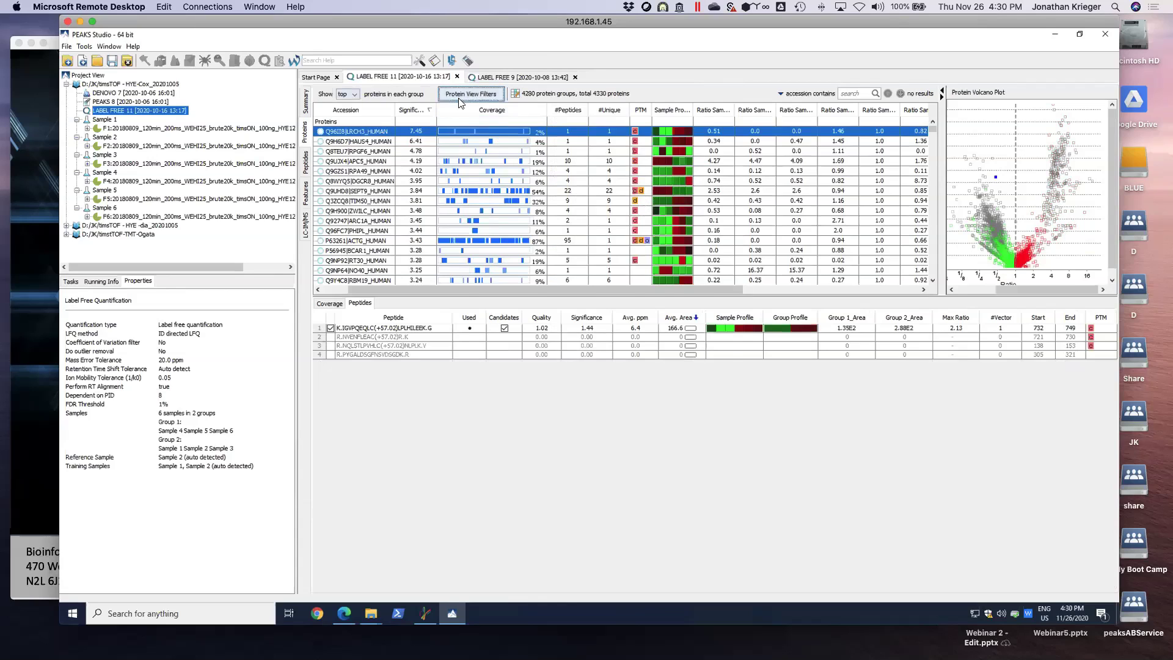
key(ctrl+a)
text(yea)
key(Return)
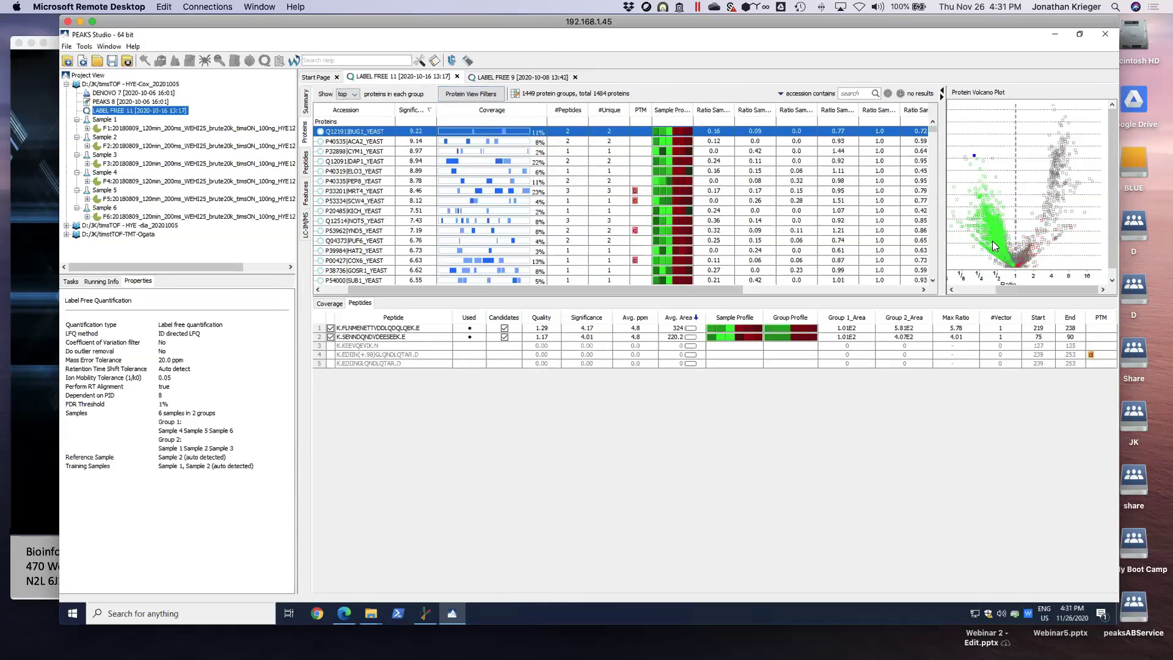
Step: Open the sample features of the first ACA2_YEAST peptide and compare them with those of neighbouring peptides in the list
click(674, 141)
click(402, 330)
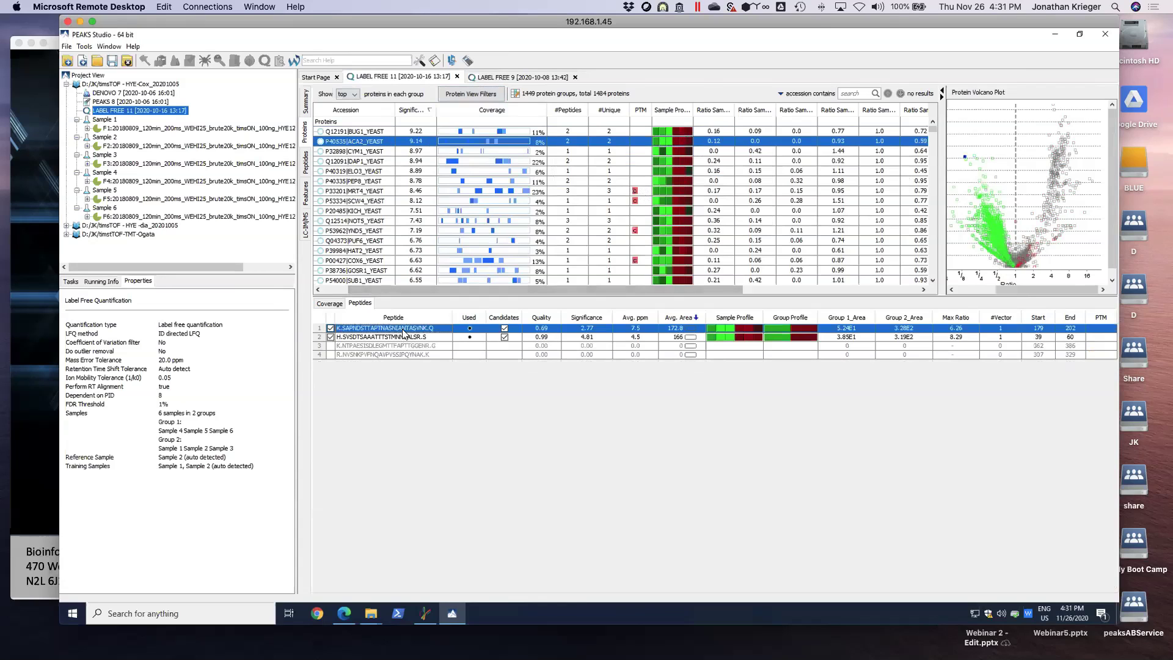
double_click(418, 333)
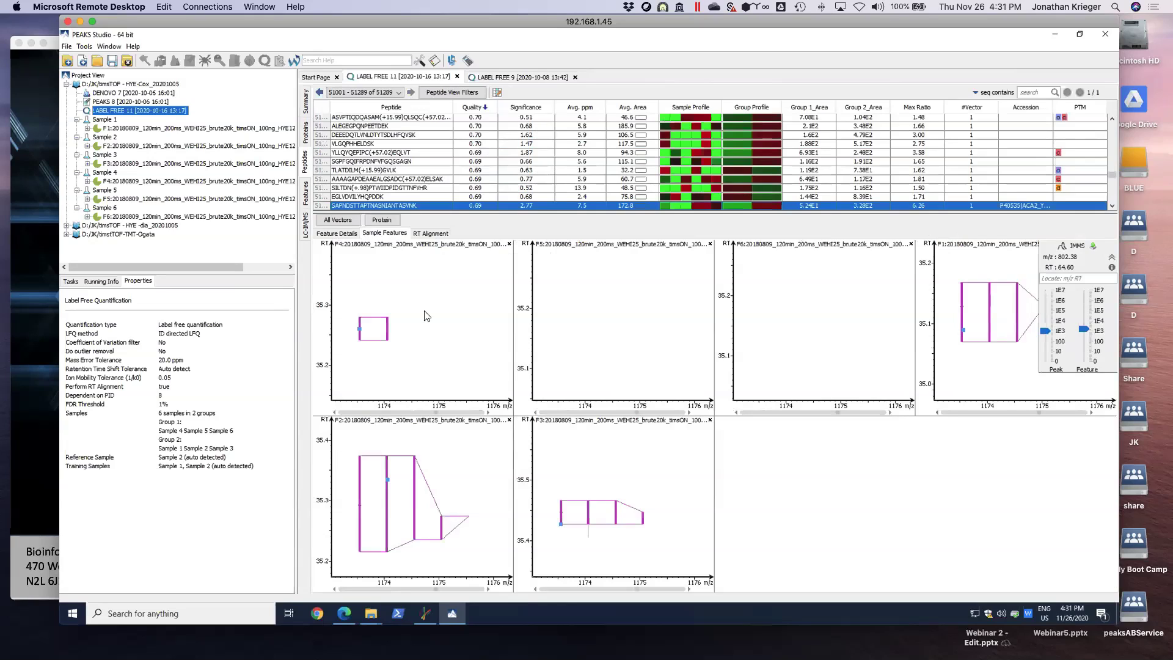
click(388, 198)
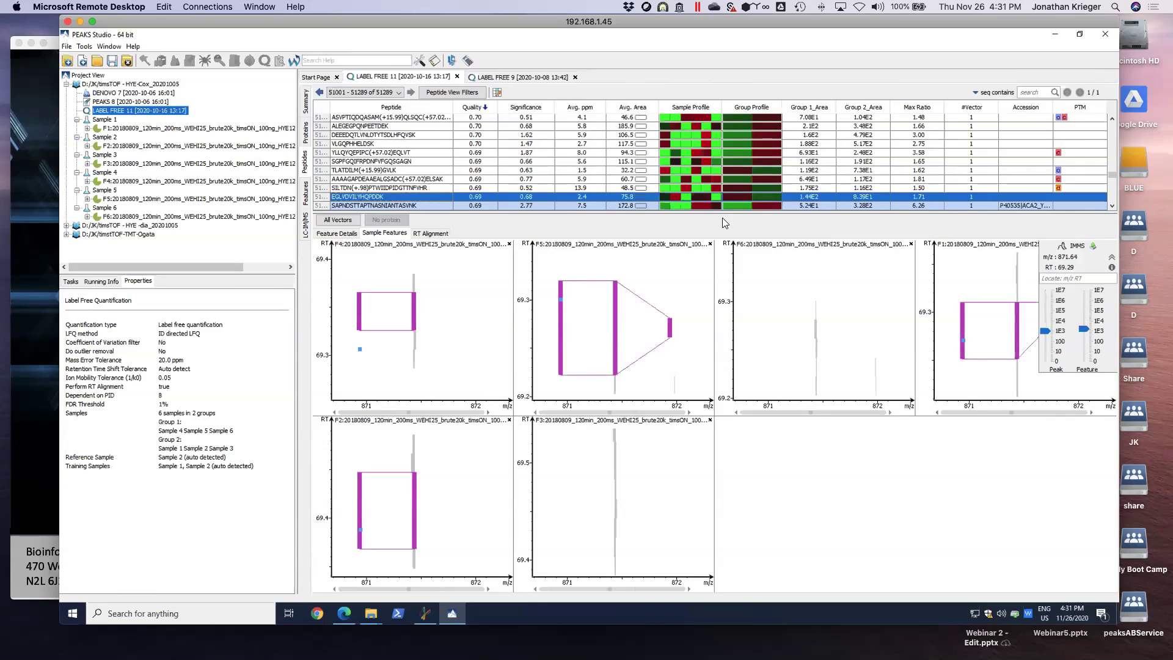
click(418, 189)
click(414, 194)
Step: Return to the result summary and review its statistics from the filtration tables back to the protein profile heatmap
click(307, 132)
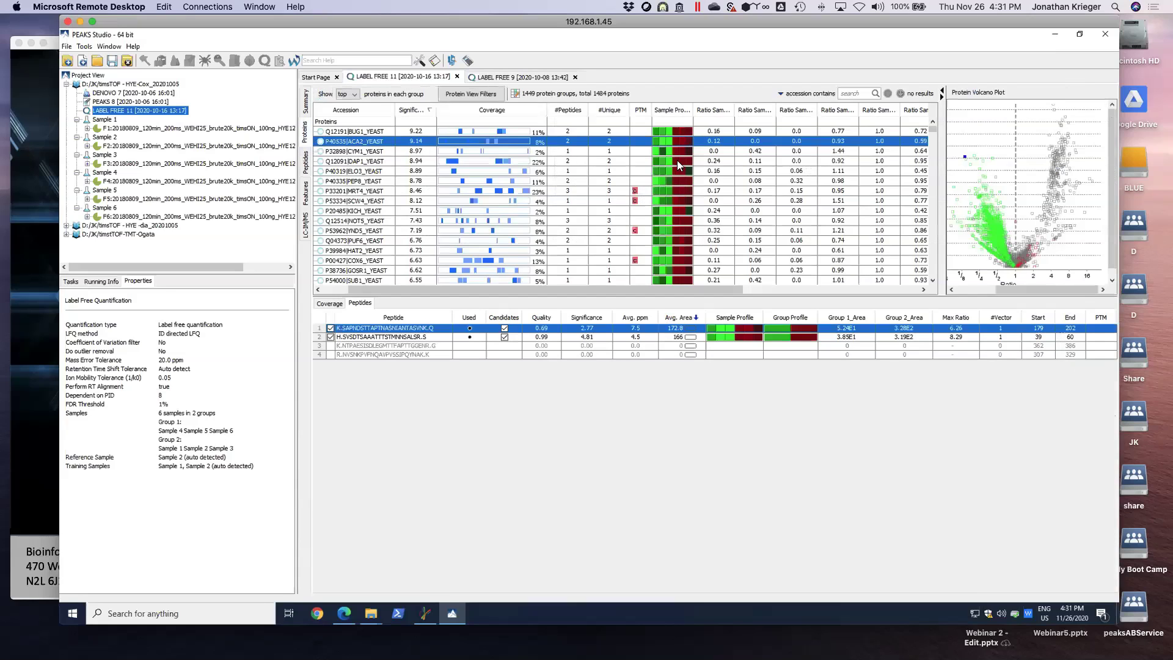
click(304, 101)
scroll(562, 214, up, 2)
scroll(563, 214, up, 8)
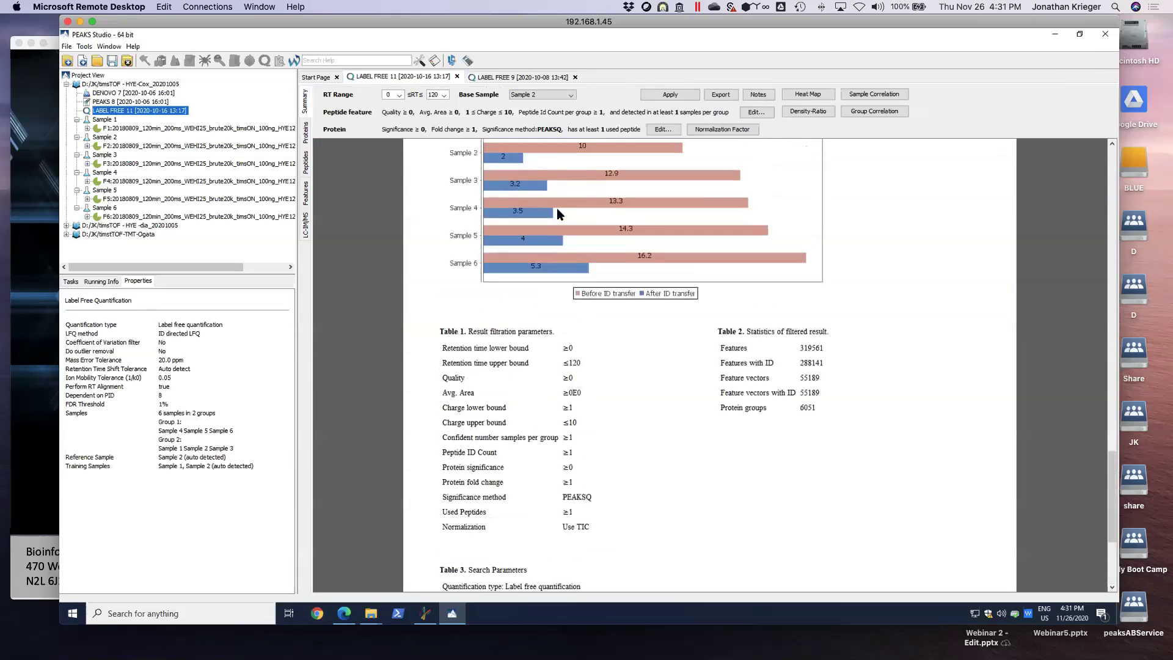
scroll(555, 214, up, 10)
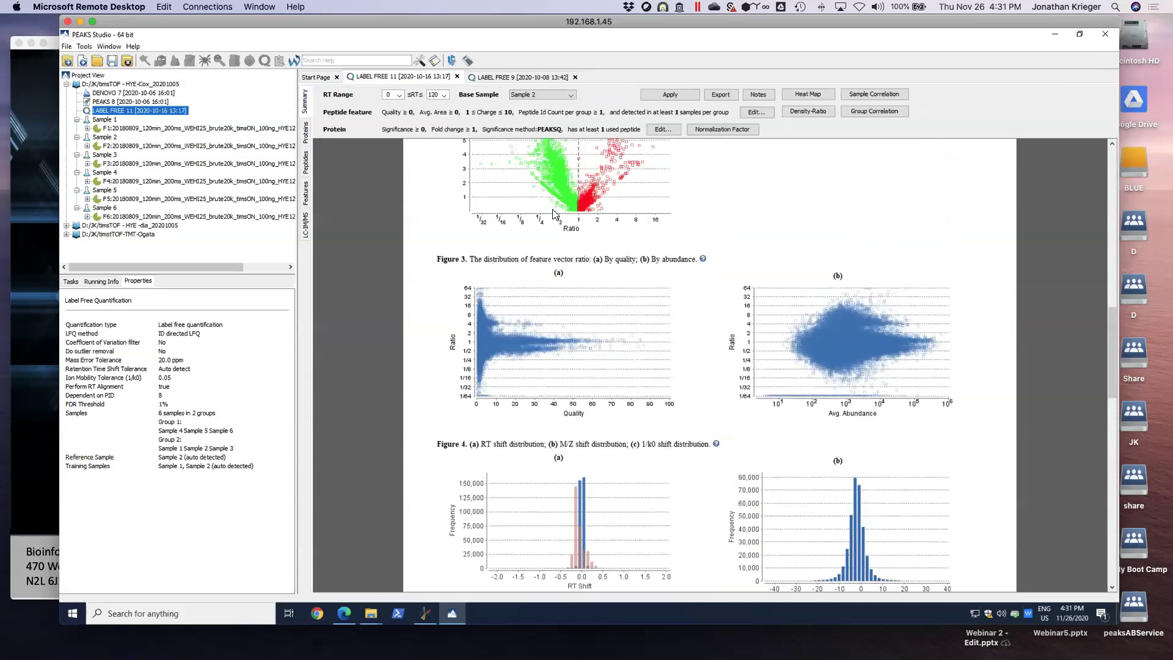
scroll(553, 218, up, 5)
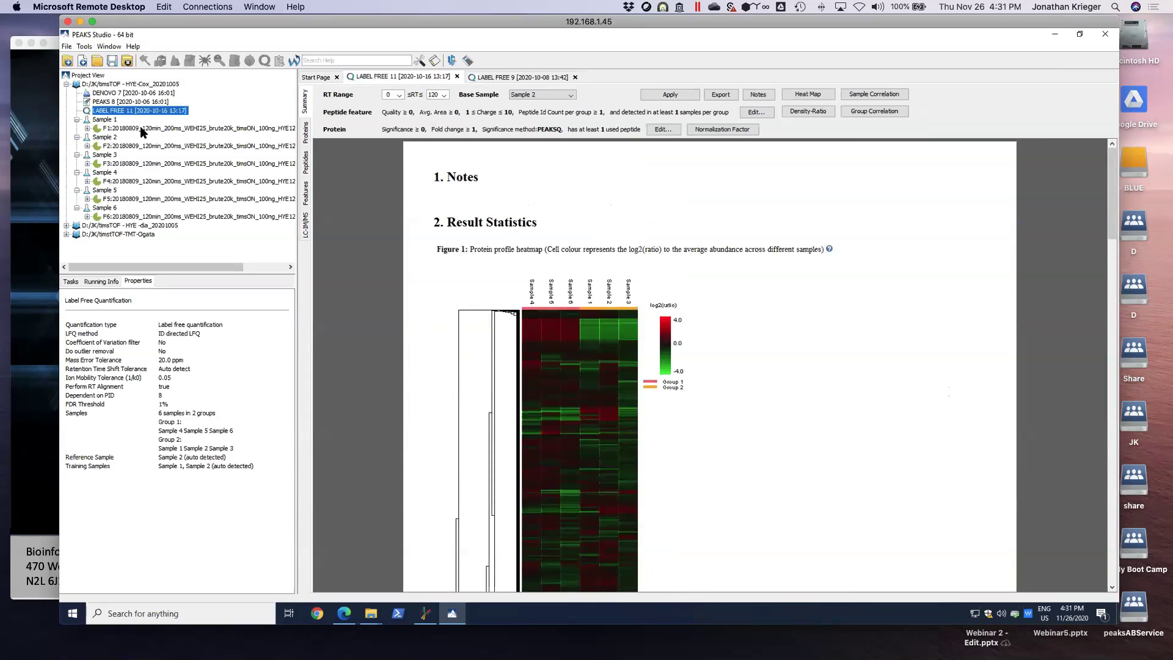
Step: Collapse the timsTOF - HYE-Cox_20201005 project and close the LABEL FREE 11 result
click(66, 85)
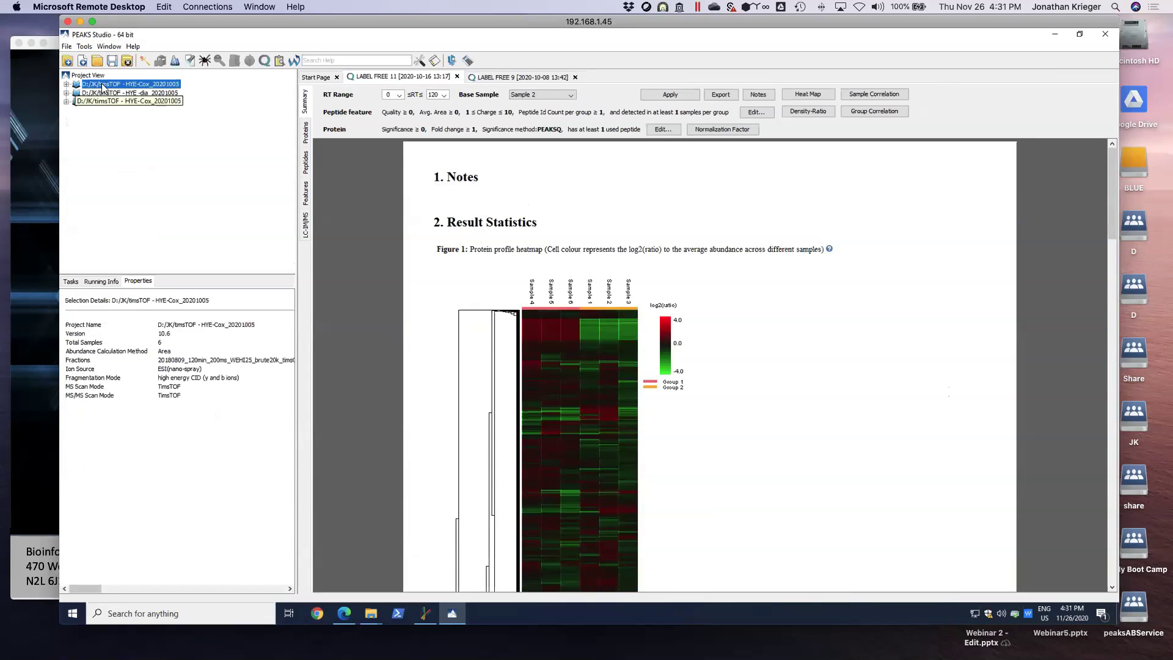
click(457, 77)
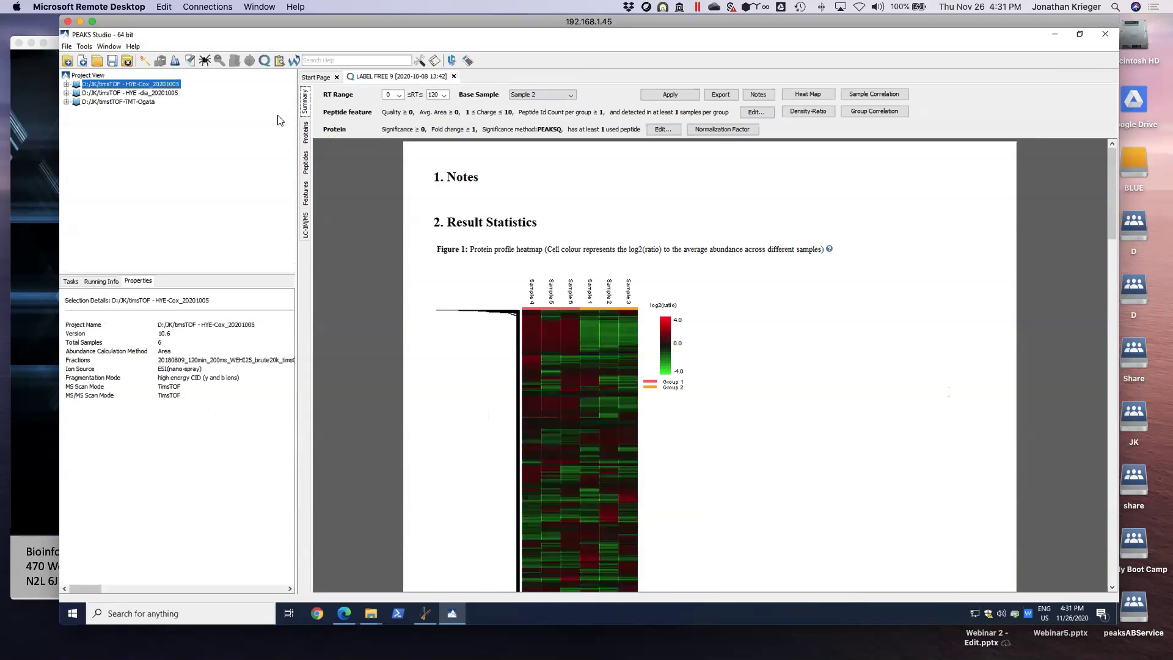
drag(258, 23, 242, 34)
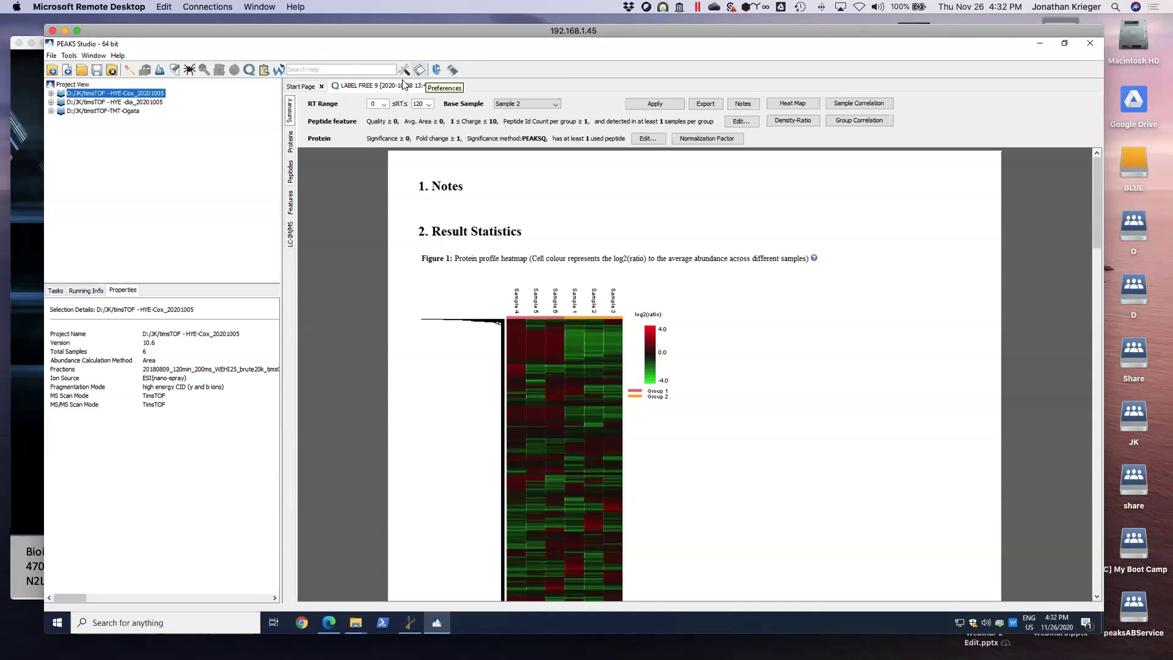
Step: Open the Library Viewer and load the SpectralLibrary-timsTOF - HYE -dda_20200911 folder from D:\XC
click(436, 69)
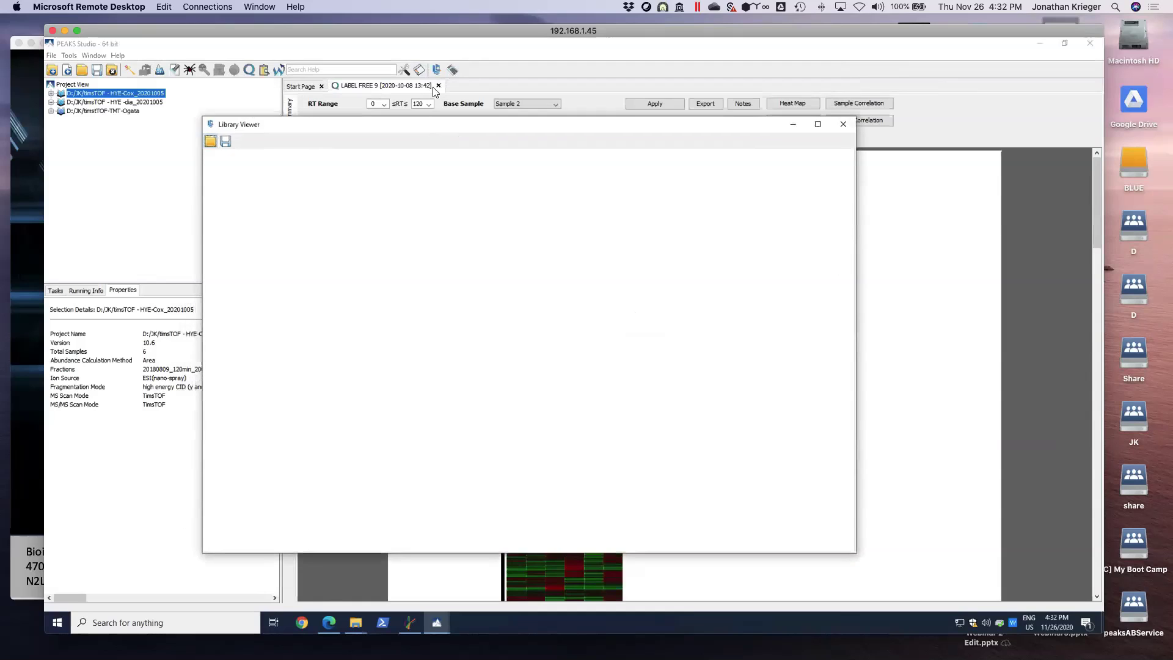
click(843, 124)
click(438, 71)
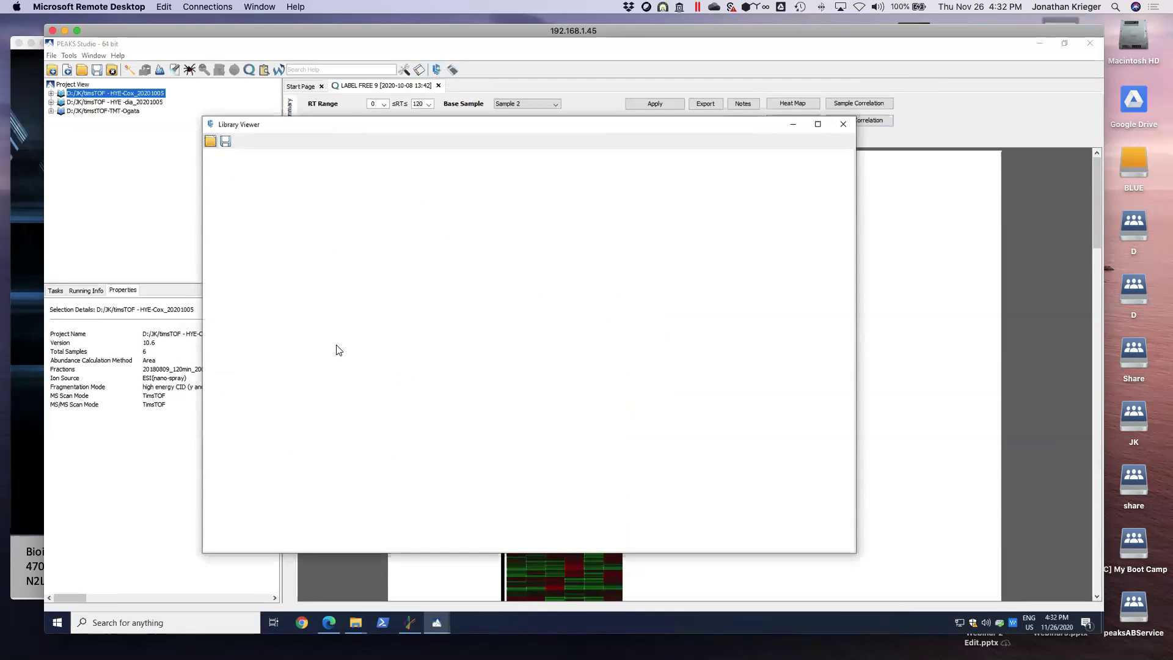
click(211, 139)
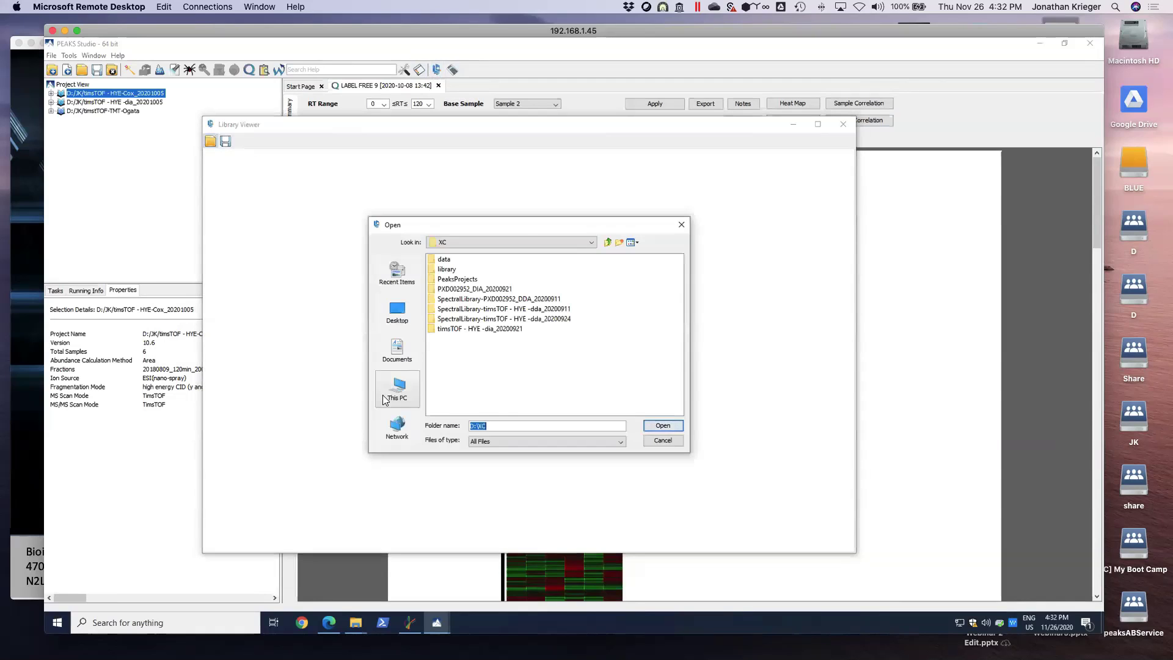
click(385, 400)
double_click(451, 339)
double_click(438, 399)
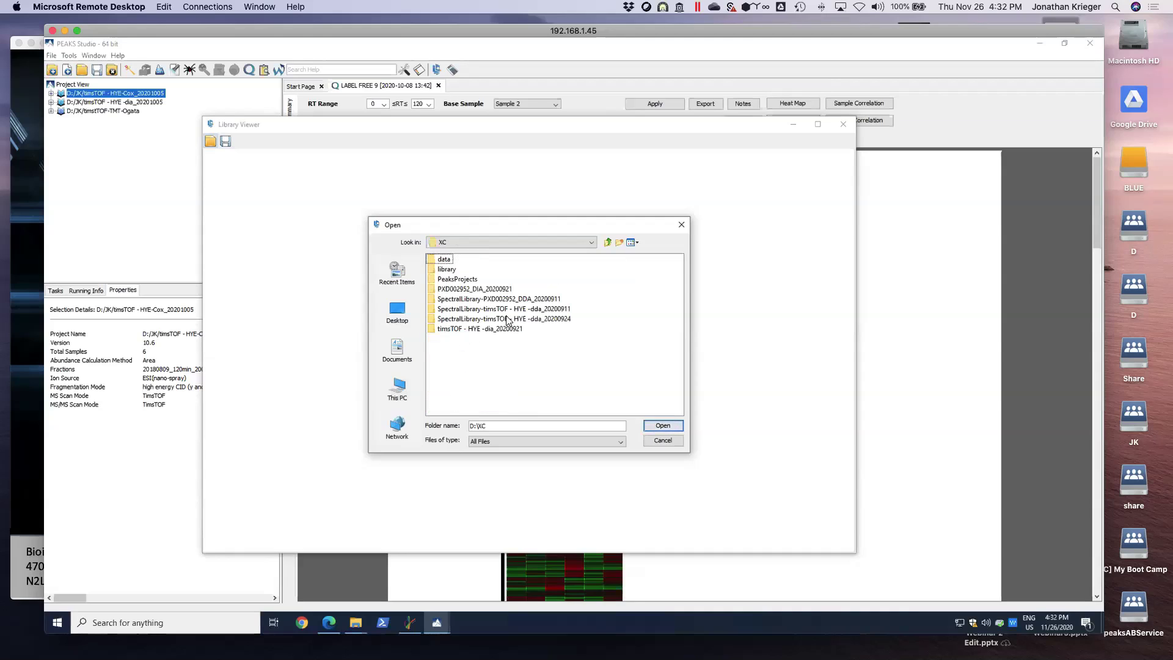
click(475, 332)
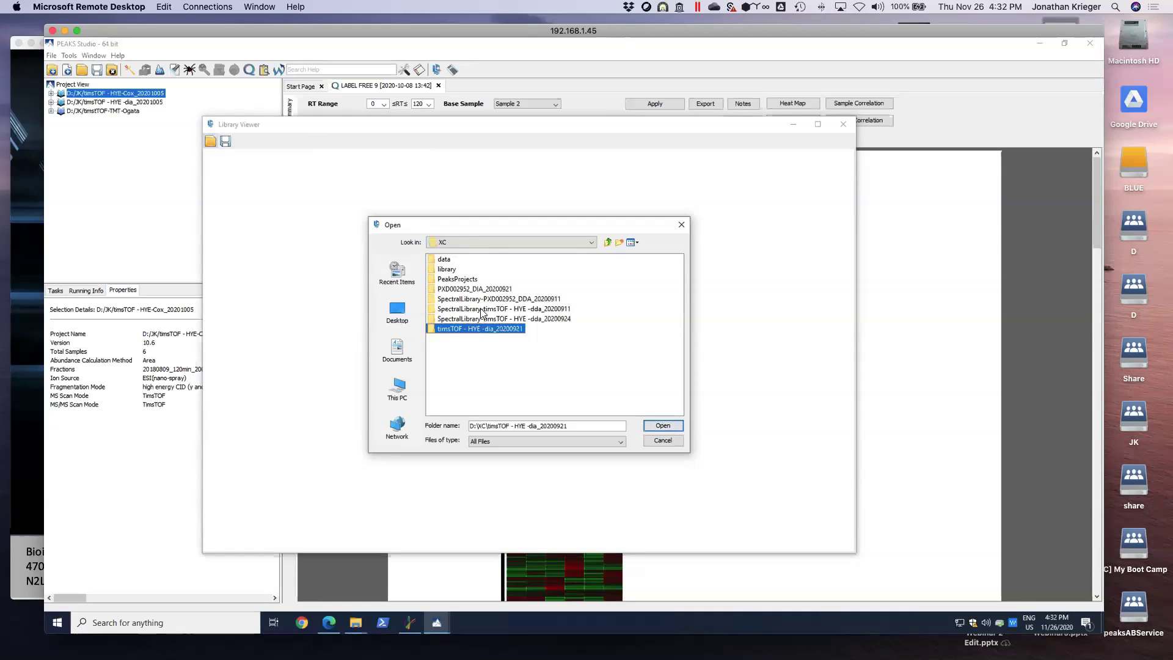
click(483, 309)
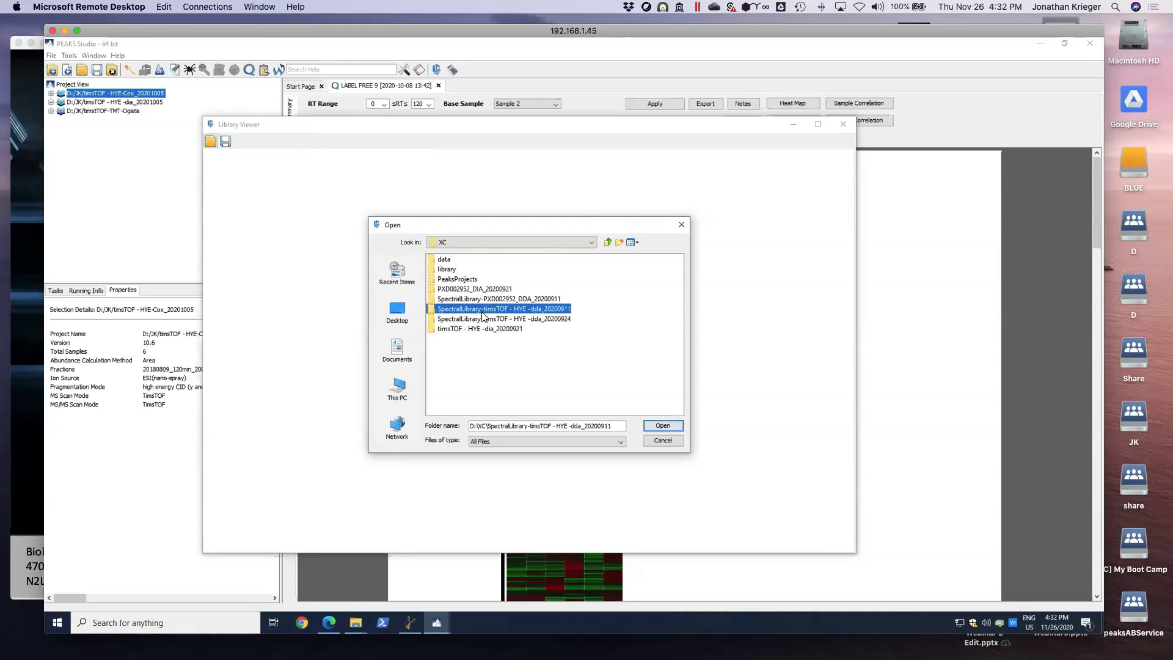
click(663, 426)
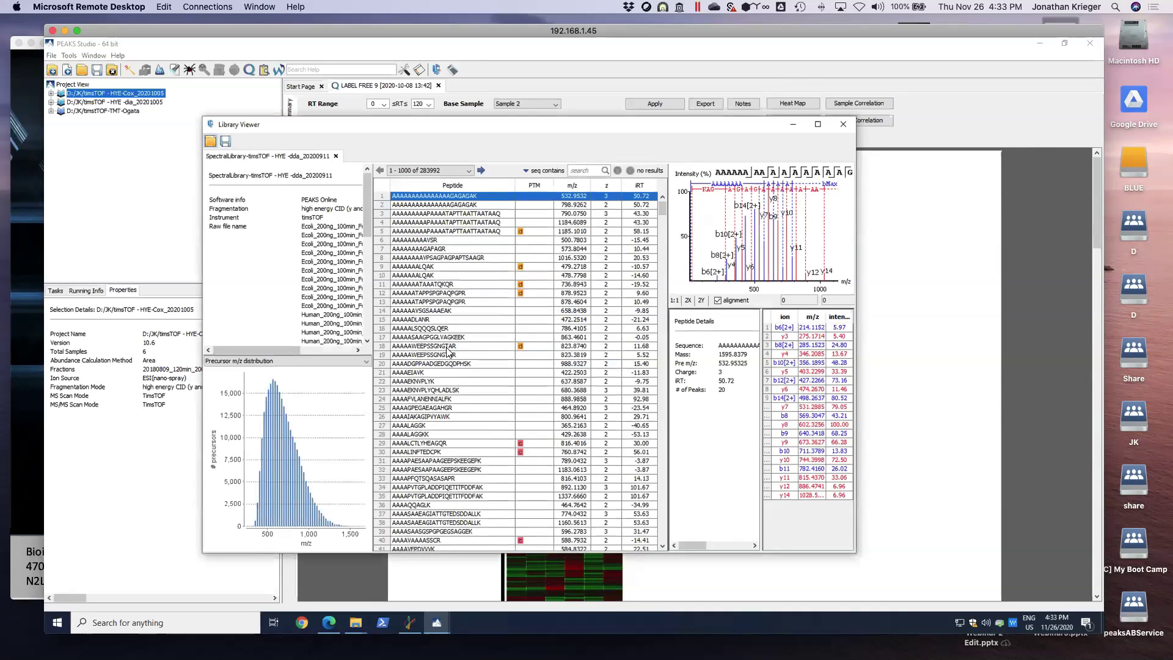
Step: Enlarge the Library Viewer window and review the library information from the raw file list down to the total number of entries
click(819, 125)
drag(349, 178, 346, 127)
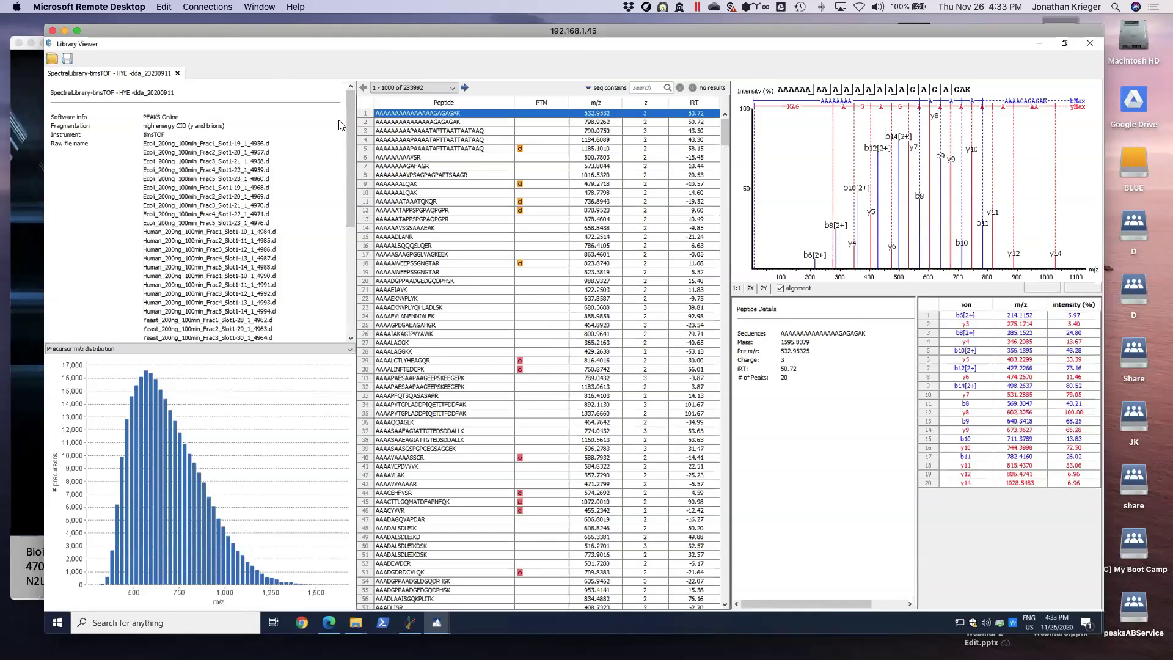
drag(351, 122, 351, 129)
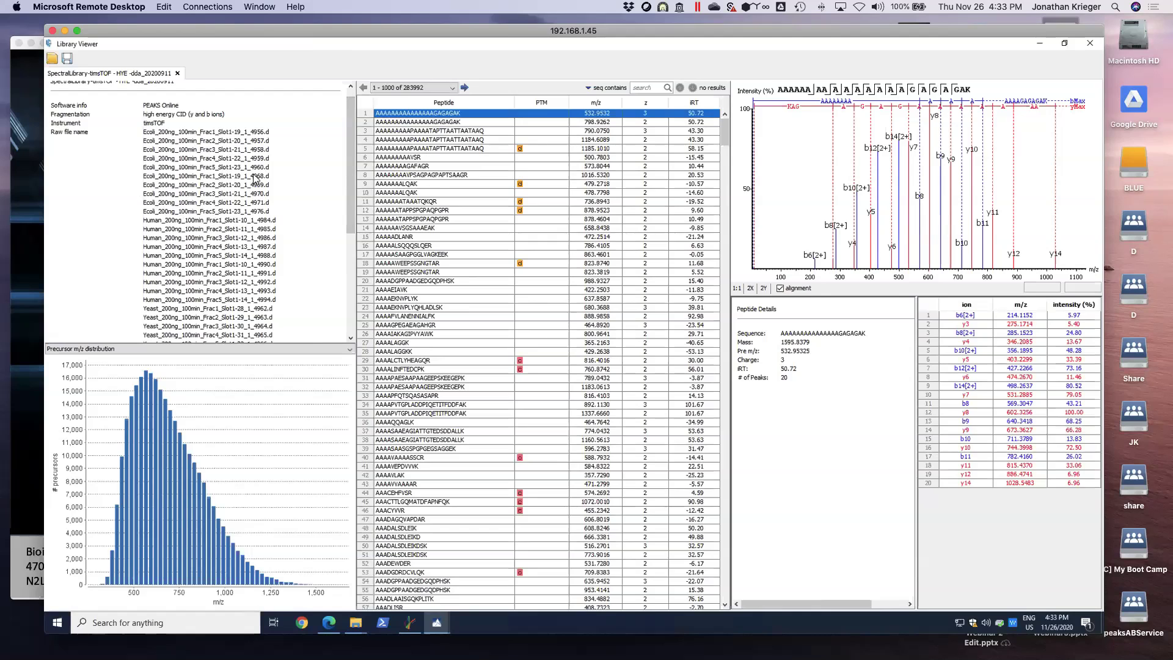
drag(349, 155, 343, 273)
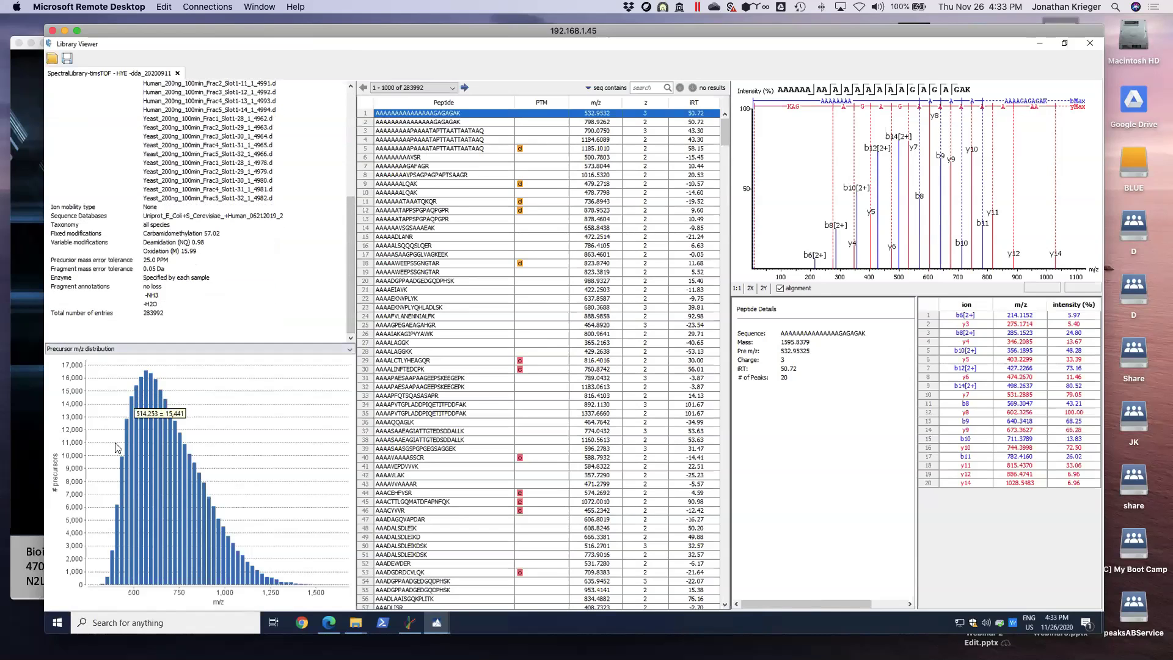
Step: View the library's precursor charge distribution chart and peptide length distribution chart in place of the precursor m/z distribution
click(83, 349)
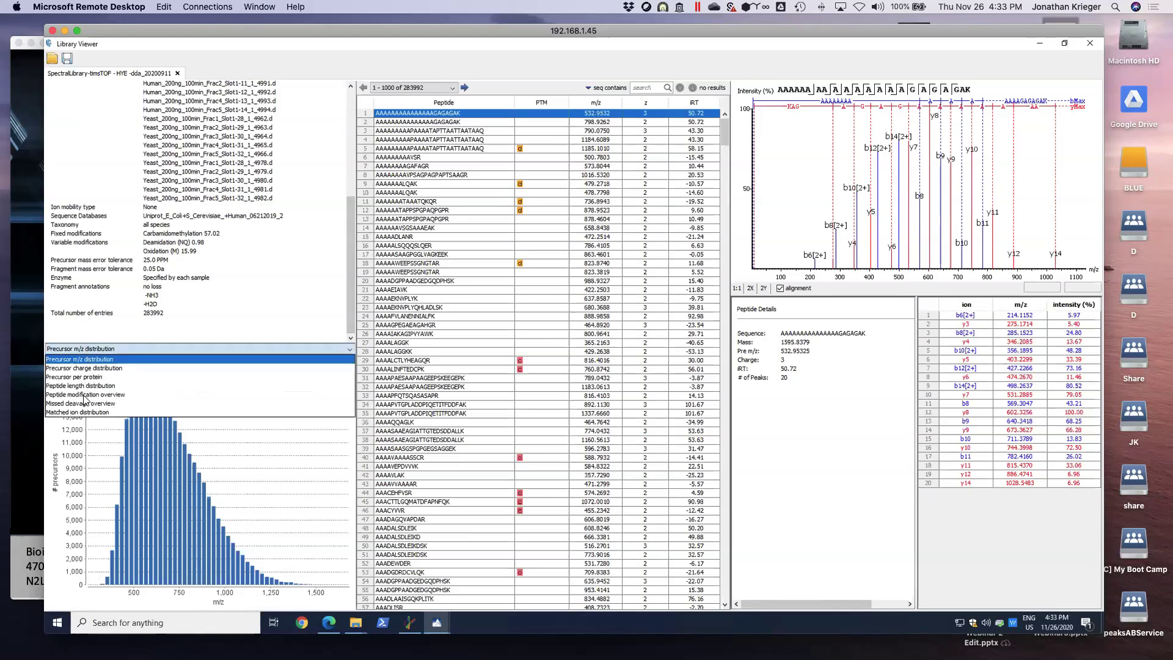
click(85, 358)
click(173, 349)
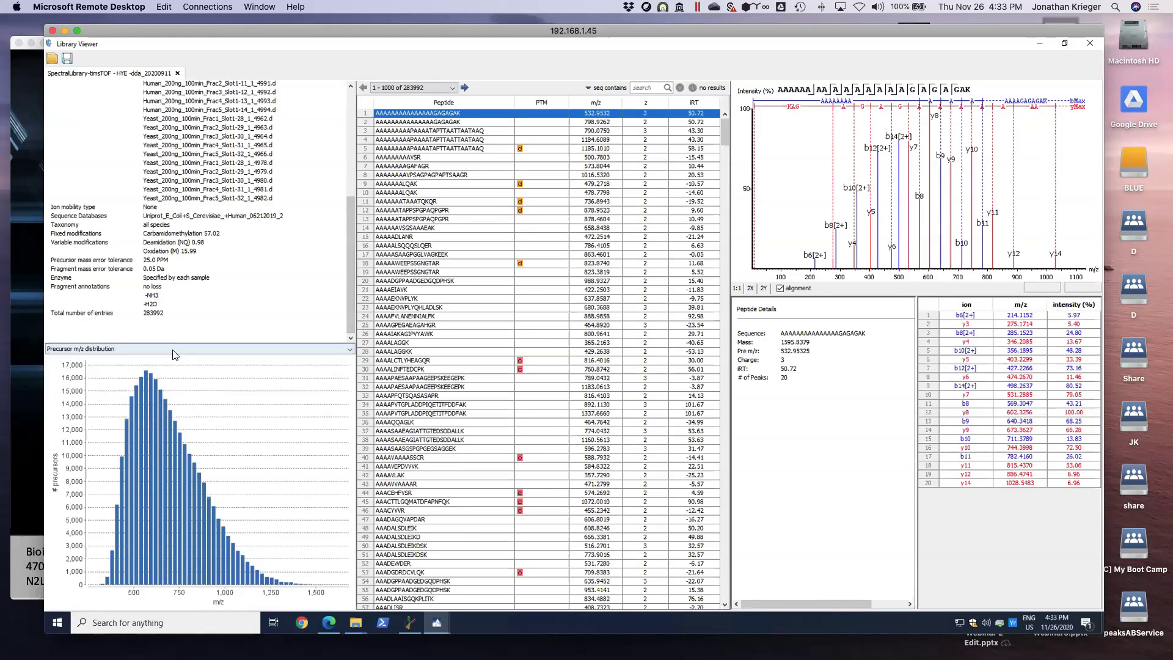
click(159, 374)
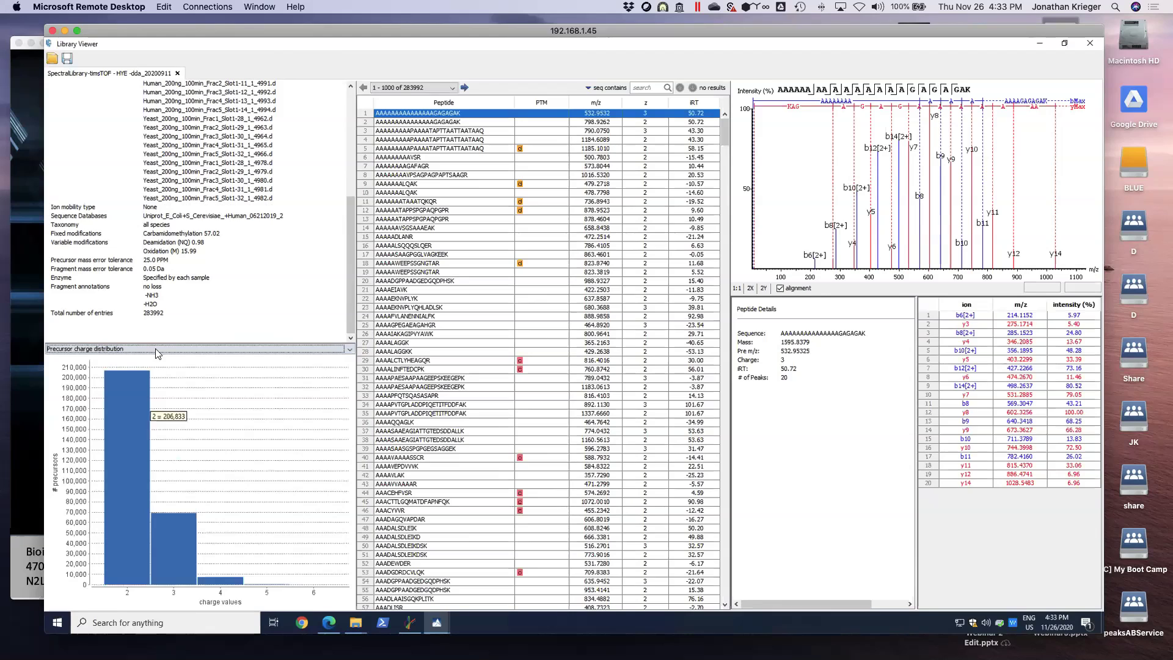
click(158, 350)
click(150, 387)
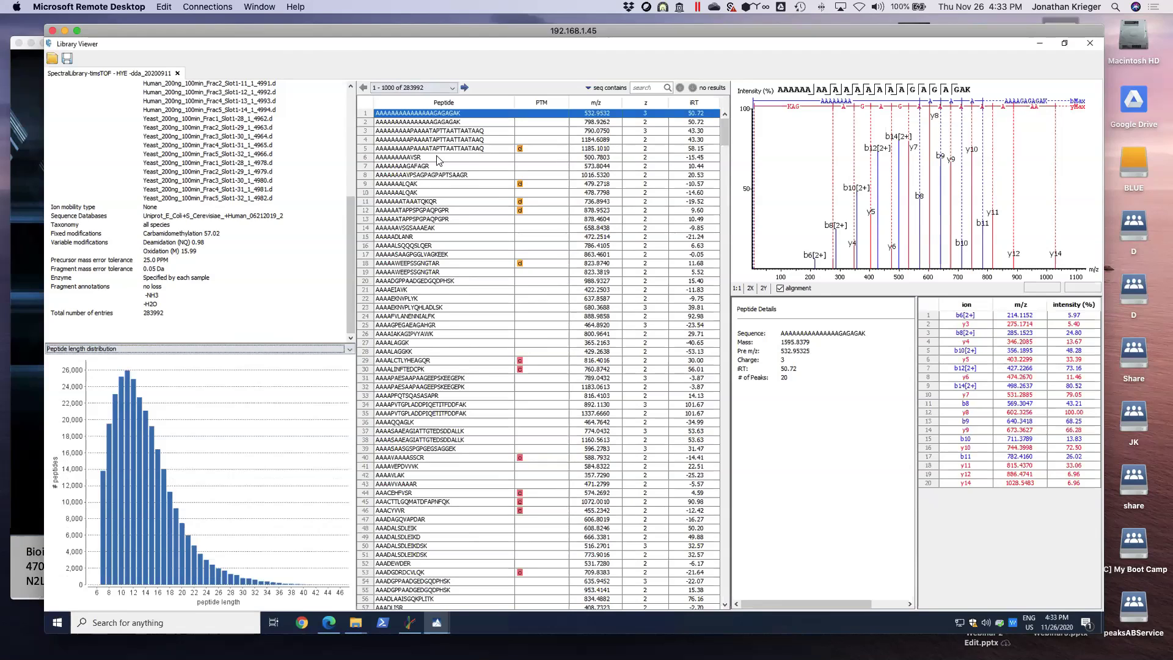
Step: Show library entries 227001 - 228000, inspect the spectrum of the deamidated SSNYENGEIGESQVK peptide, and widen its ion table
click(435, 87)
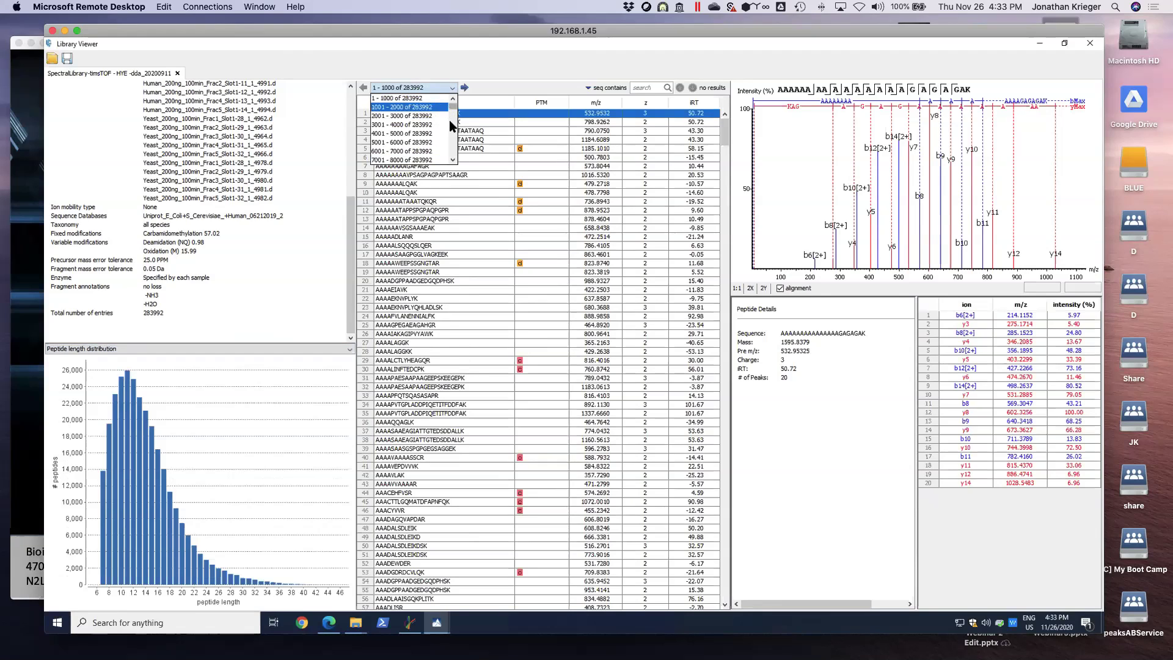
scroll(440, 132, down, 20)
click(414, 143)
click(425, 176)
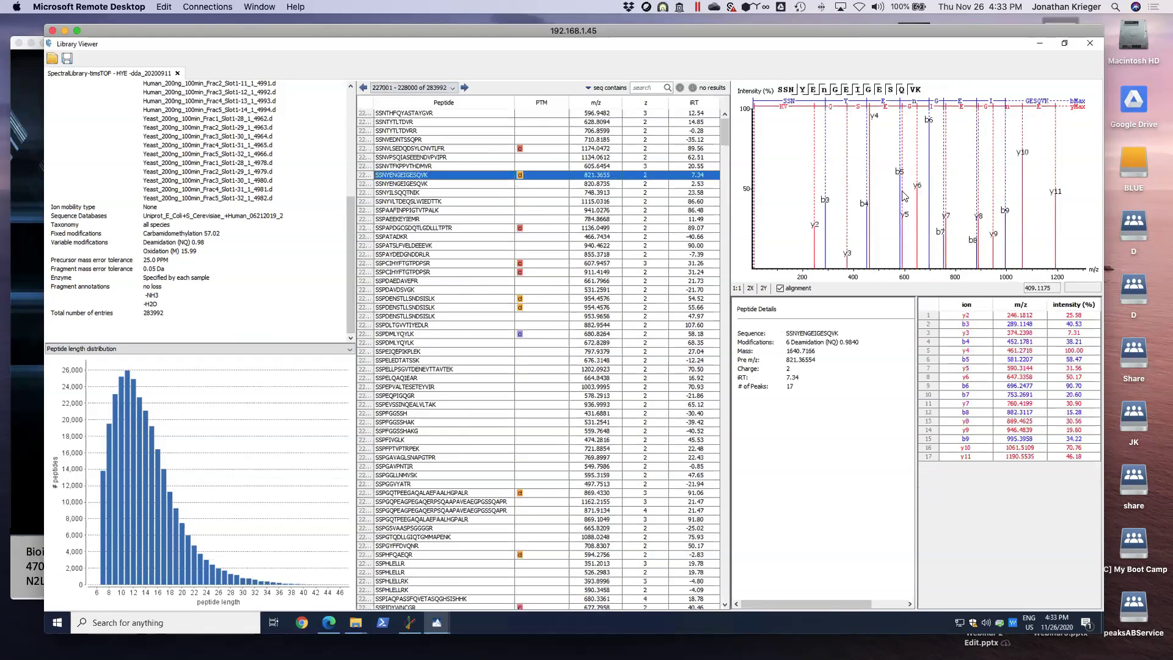
mouse_move(860, 192)
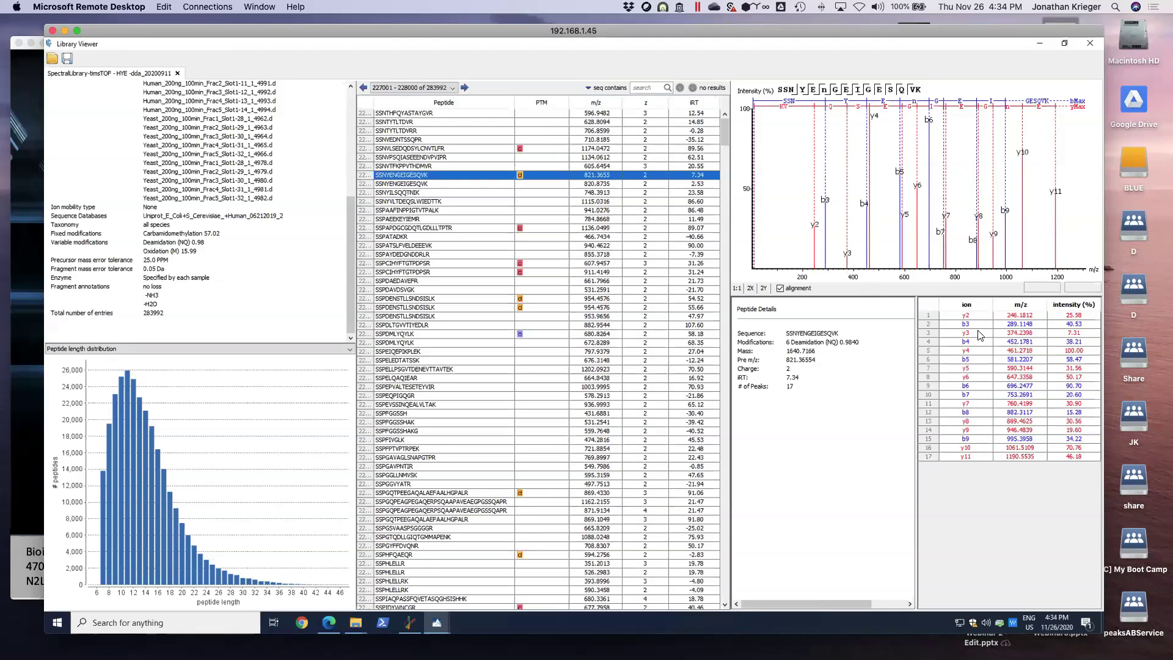
drag(916, 340, 860, 348)
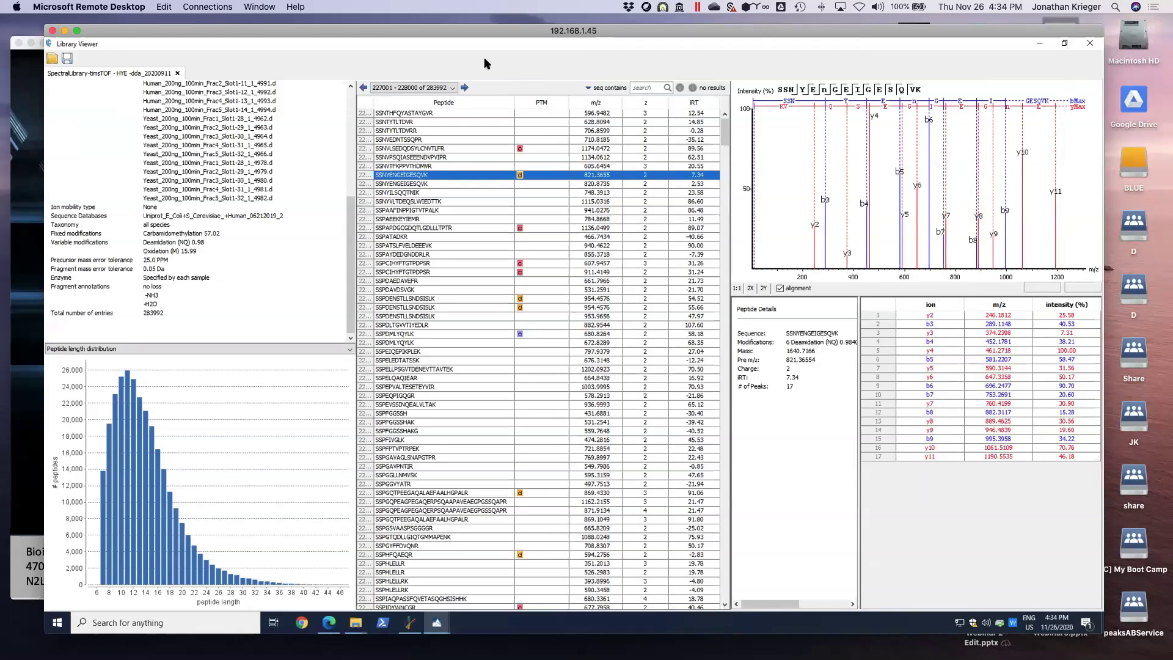
Step: Bring up the save dialog for the spectral library, cancel it, and close the Library Viewer
click(67, 59)
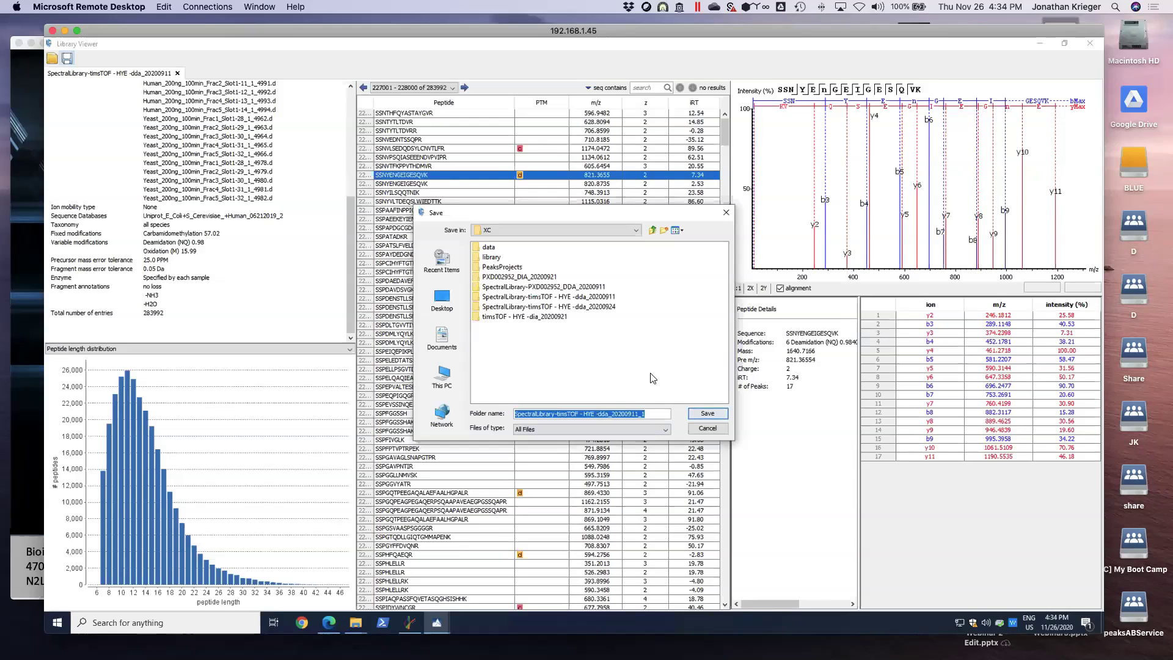
click(709, 428)
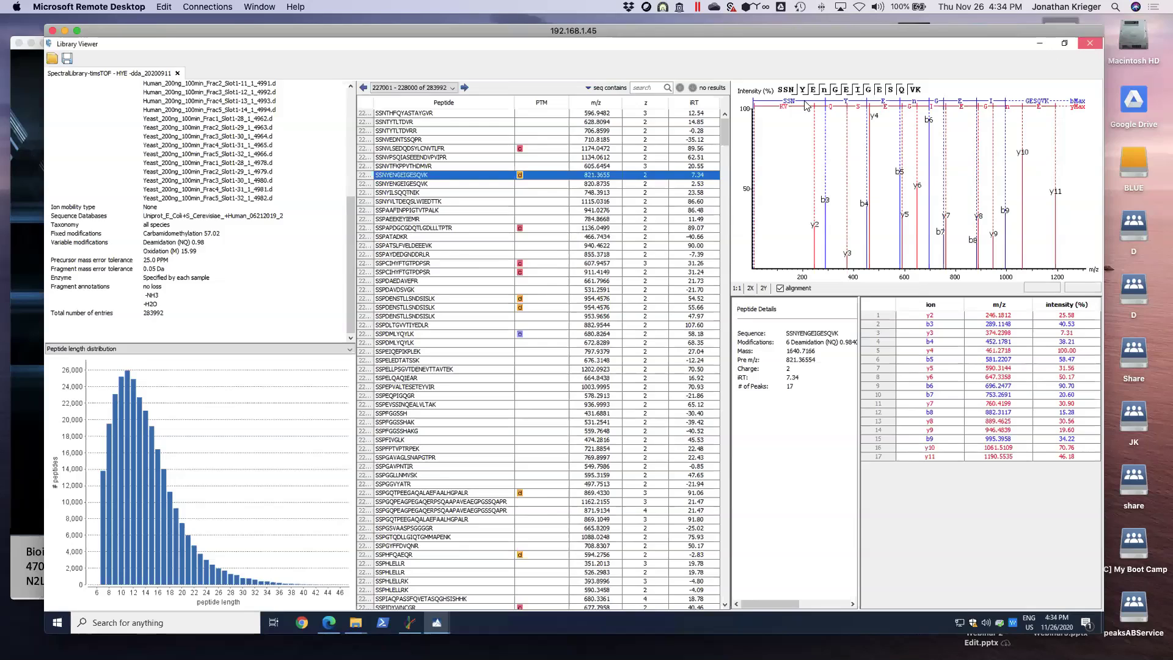
click(1090, 43)
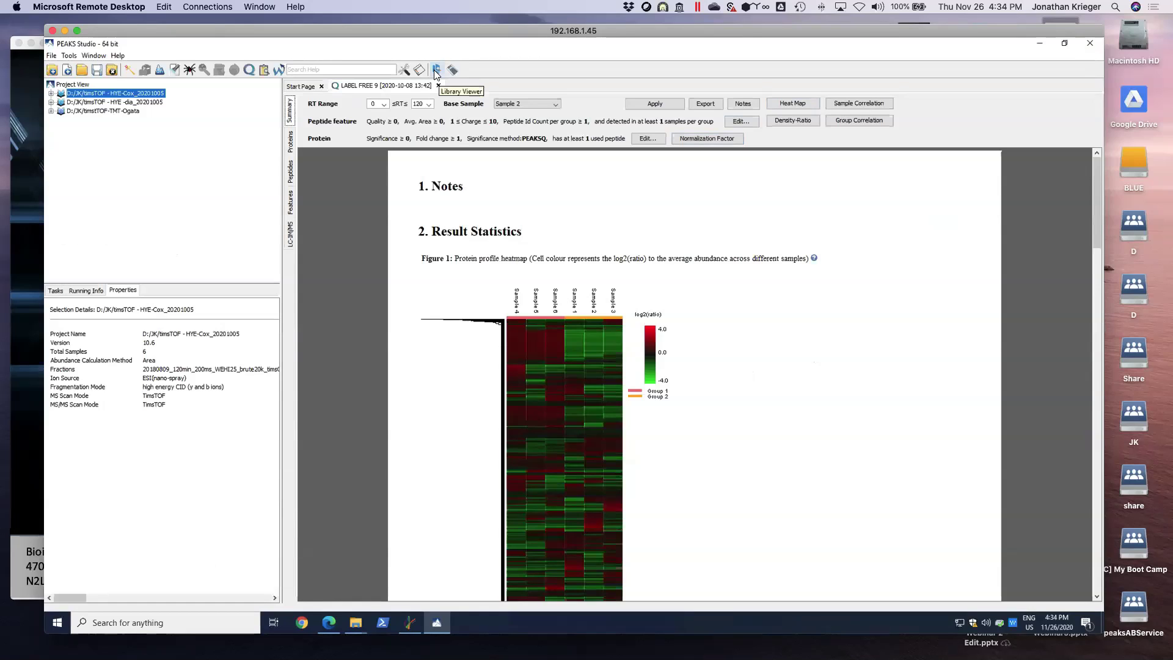
Step: Open the spectral library configuration, inspect the details of SpectralLibrary-PXD002952_DDA_20200924, and browse the rest of the library list
click(410, 71)
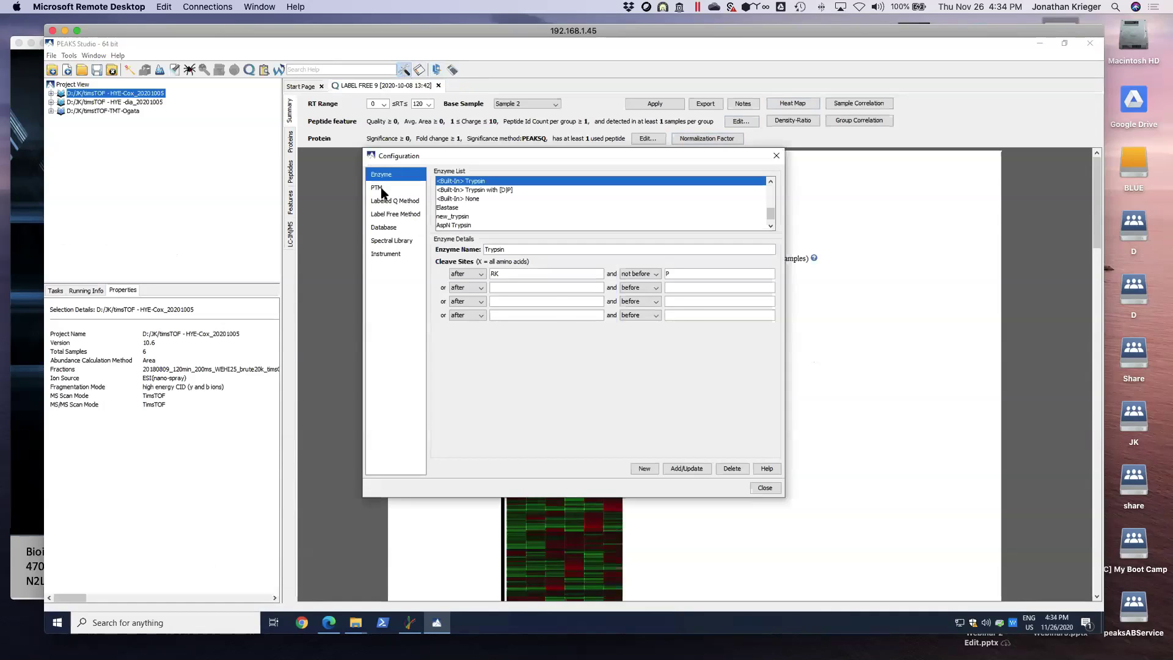
click(385, 189)
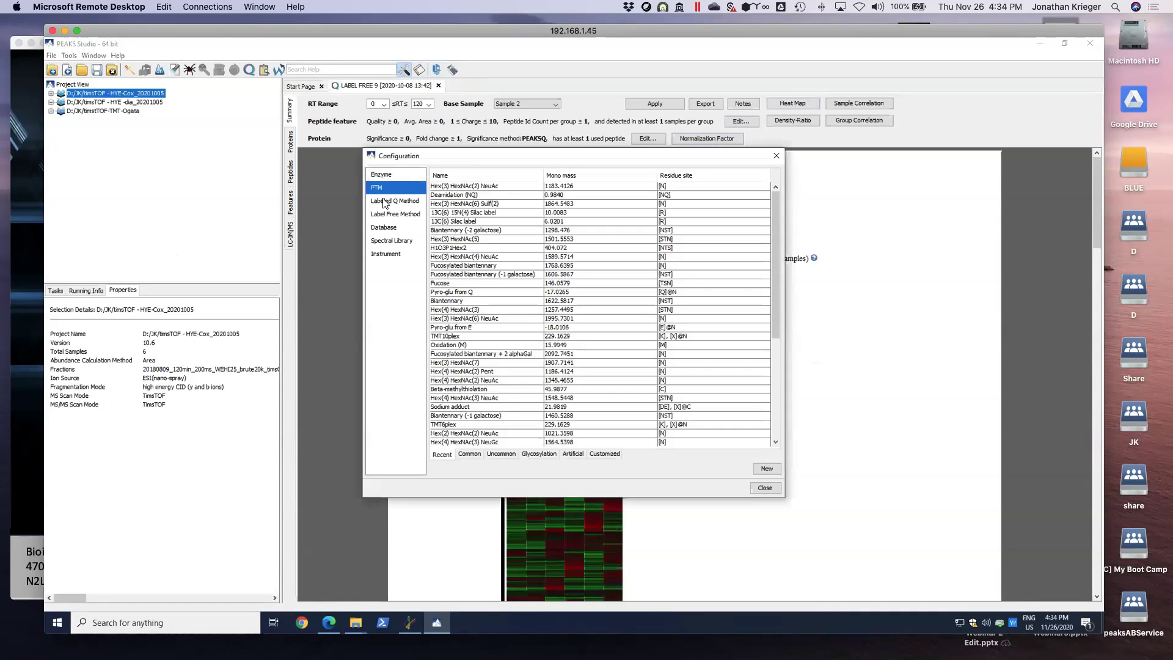
click(392, 240)
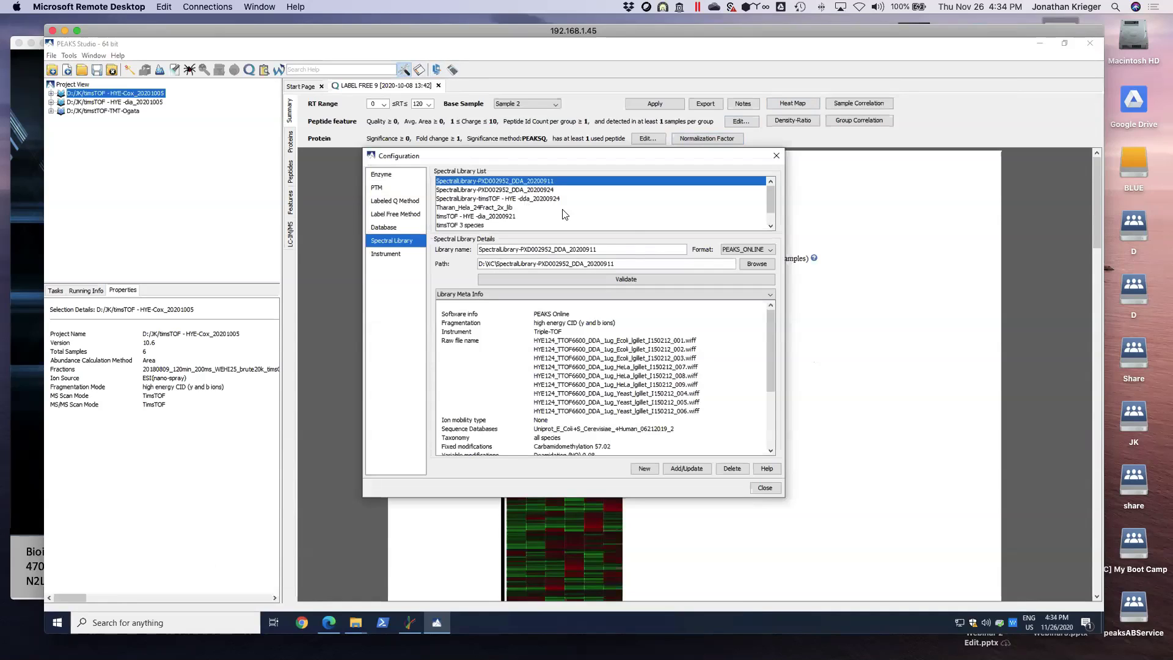
click(552, 192)
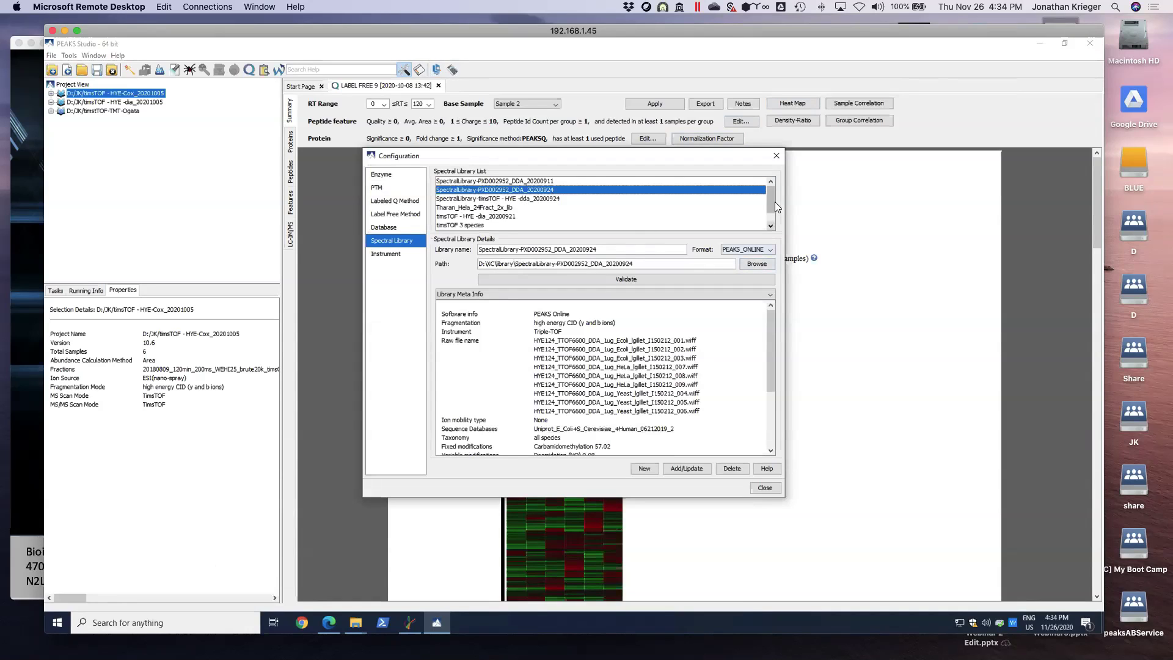
drag(775, 202, 773, 222)
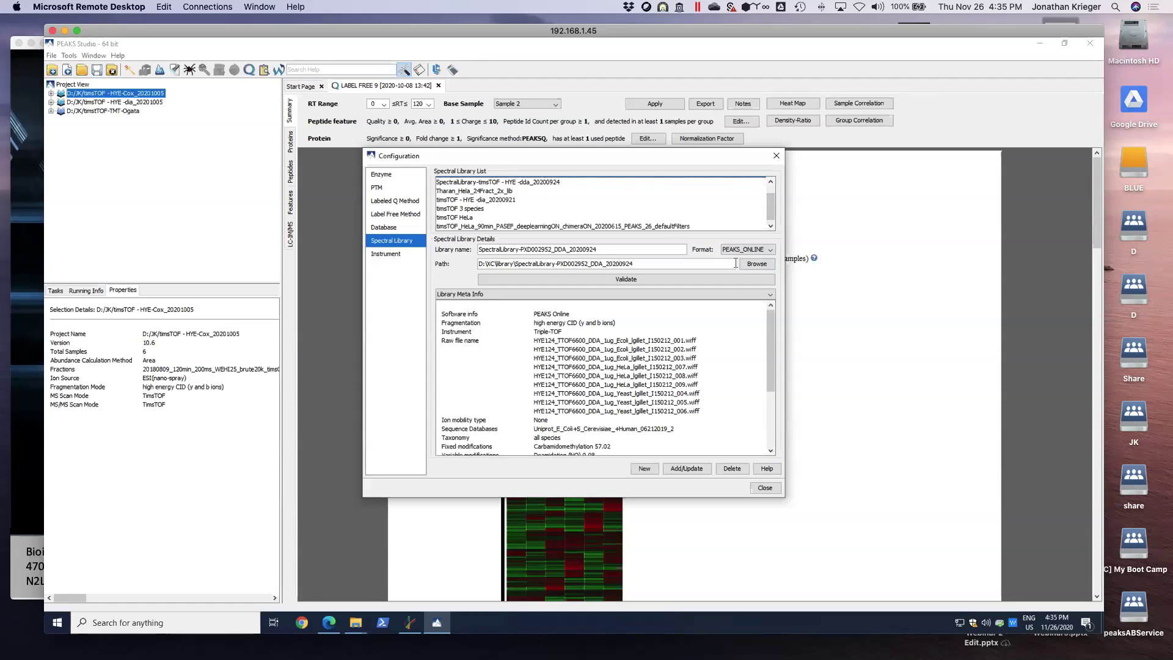
Step: Switch to the PowerPoint slide show, check the Project 2 and Project 1 outline slides, and return to the remote PEAKS Studio session
click(23, 91)
key(Right)
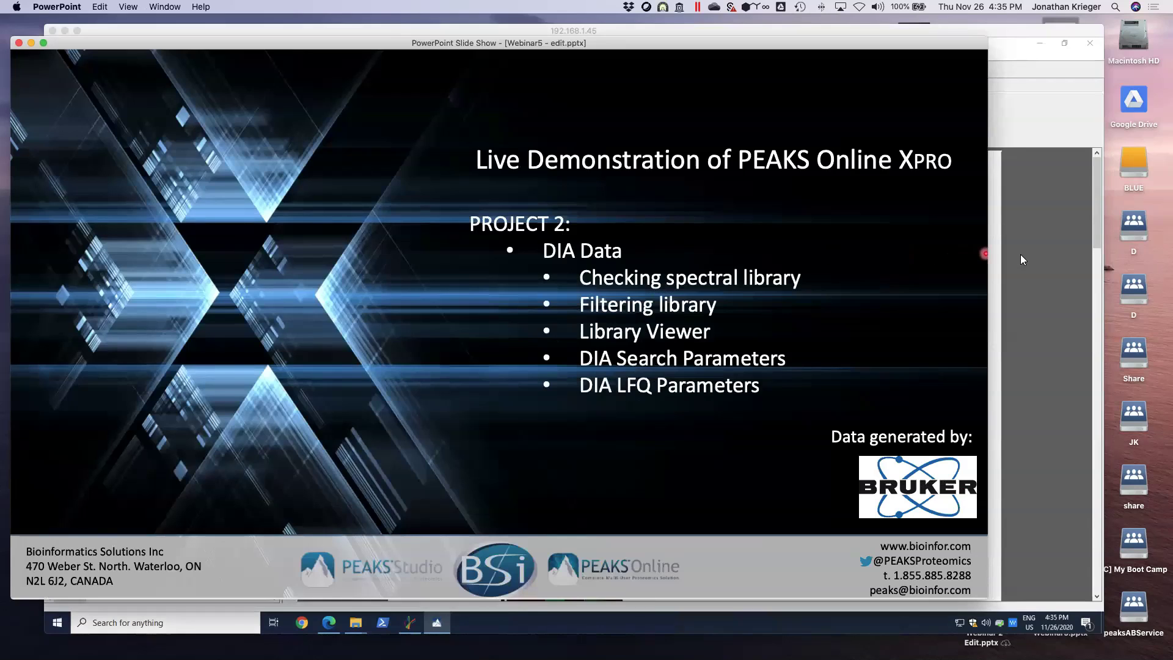
key(Left)
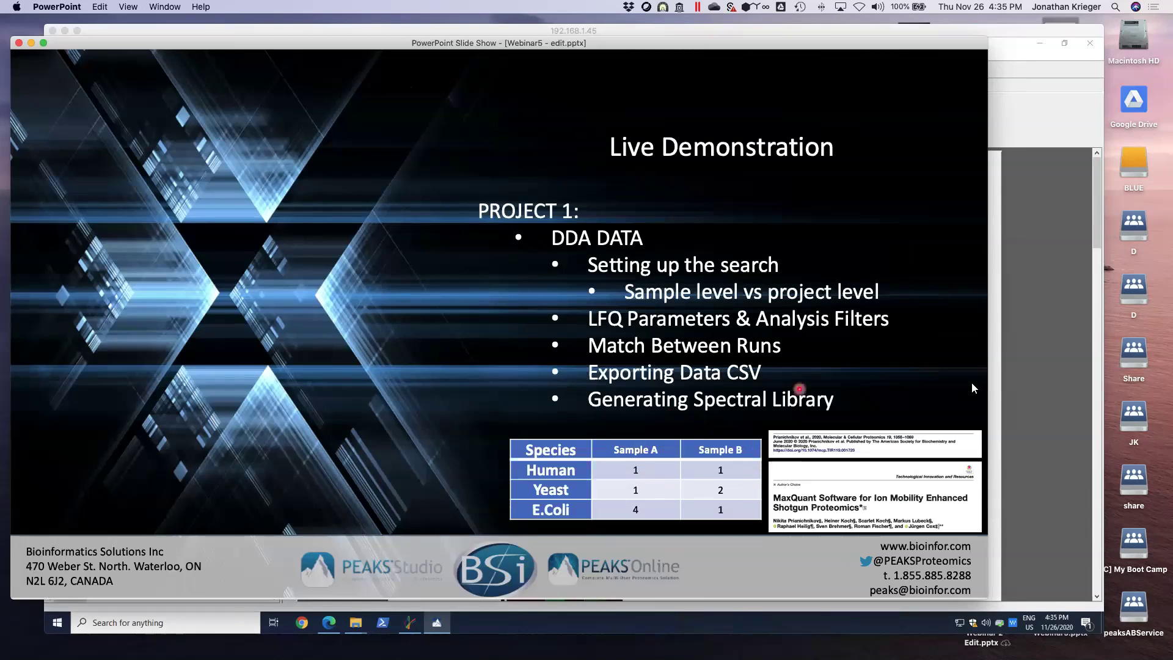
click(1046, 383)
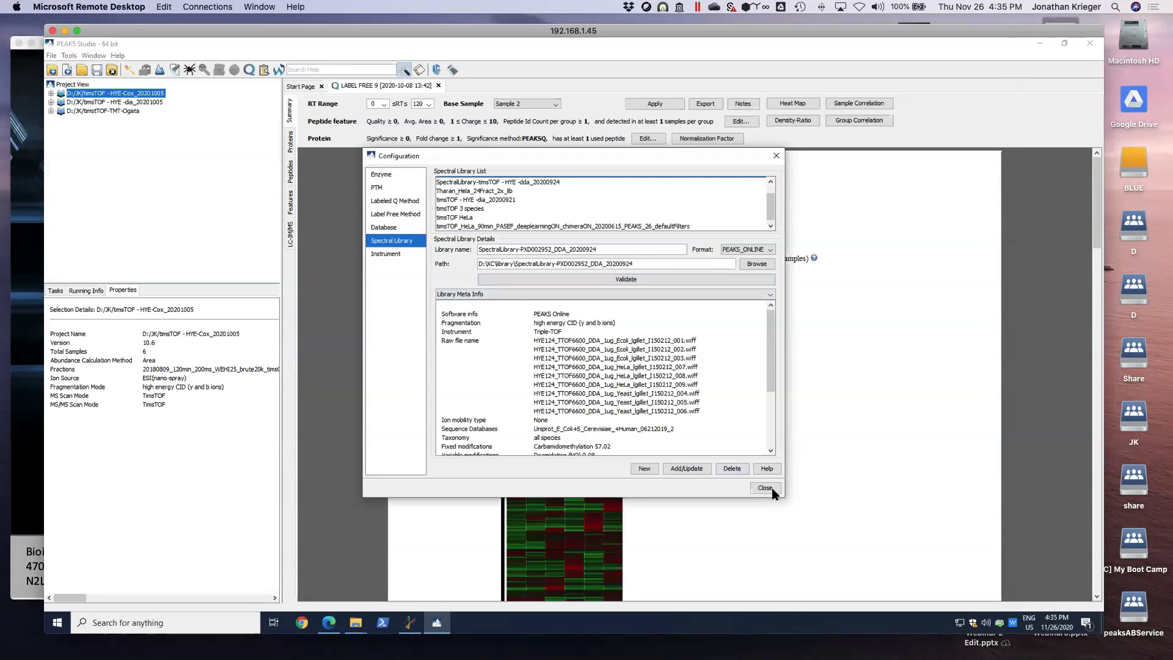
Step: Close the configuration and review the LABEL FREE 9 summary down to the feature vector ratio and shift distribution figures
click(772, 488)
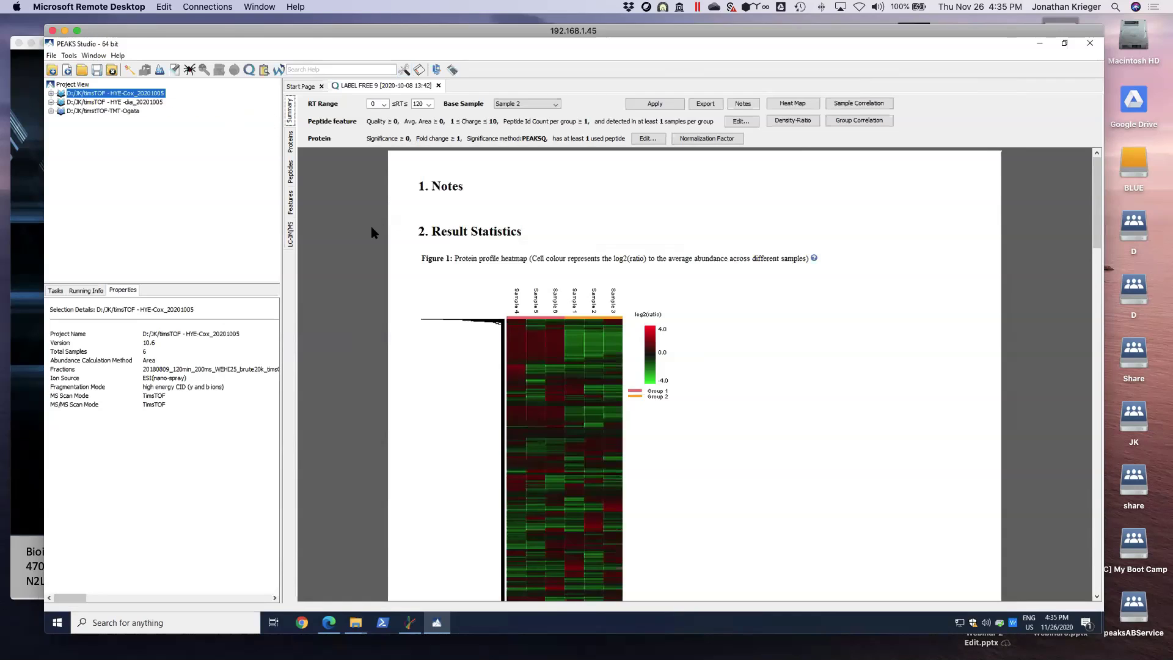
scroll(371, 226, down, 1)
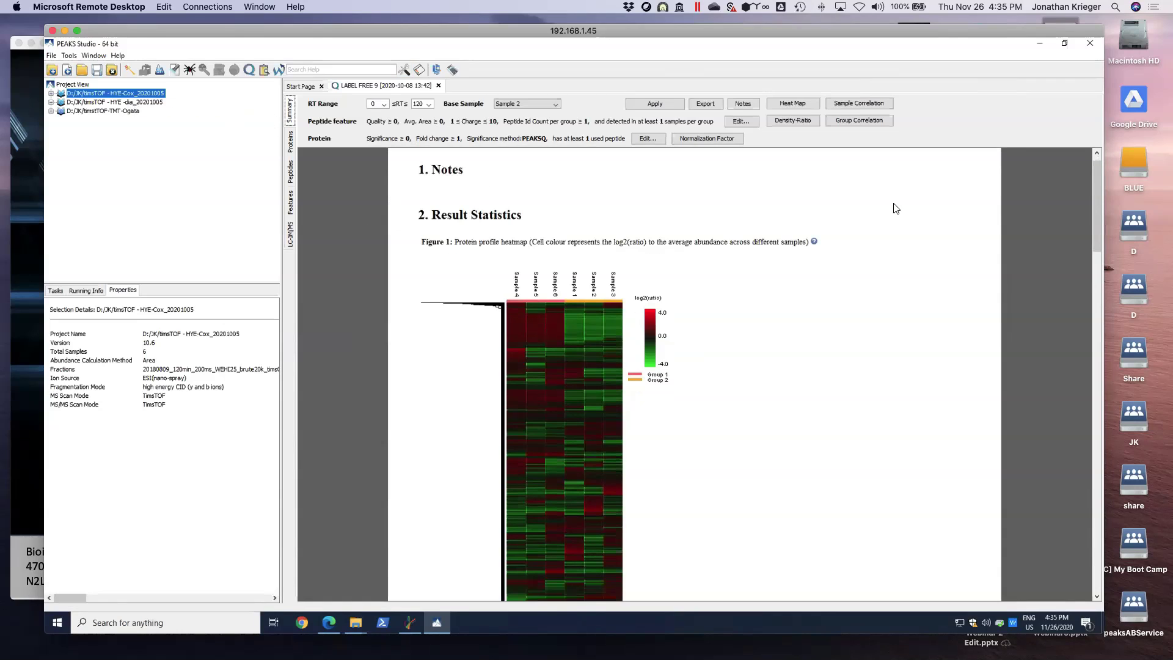
drag(1097, 182, 1100, 345)
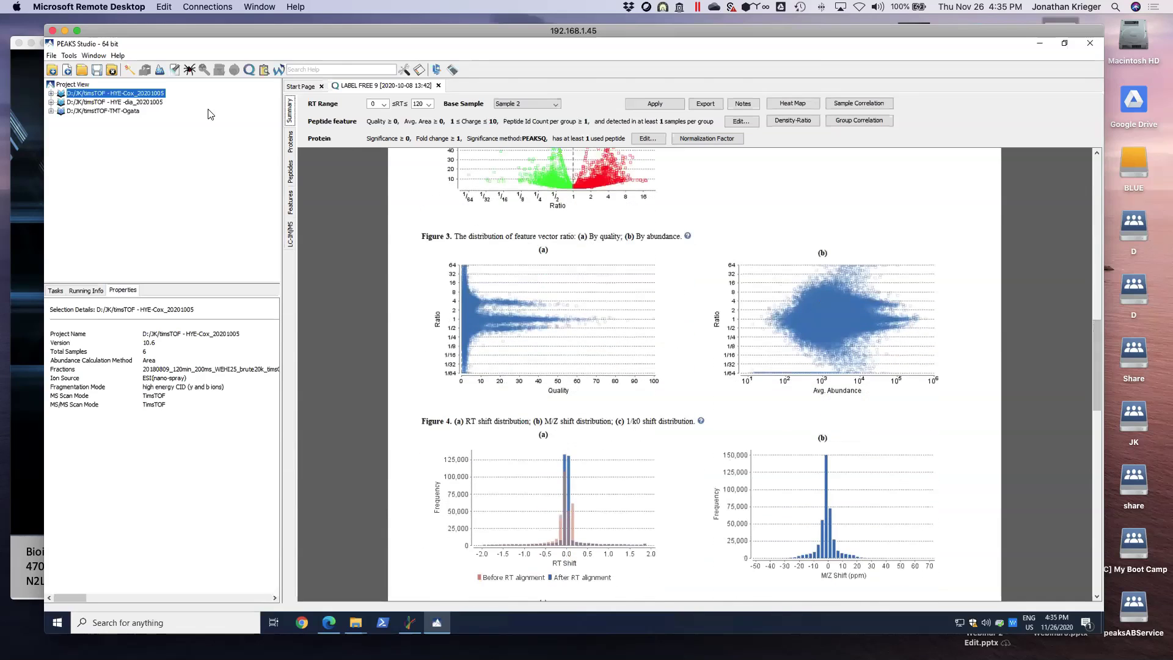
Step: Expand the timsTOF - HYE -dia project and review the PEAKSLIB 7 and LABEL FREE 9 parameters and the missing value chart
click(52, 102)
click(97, 115)
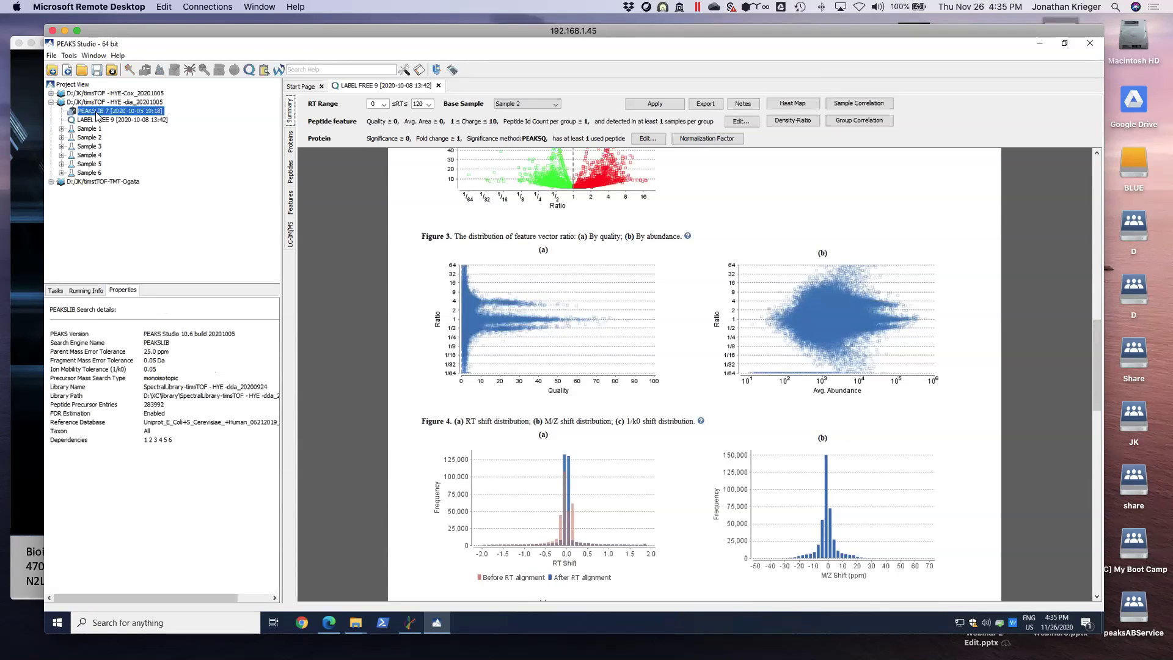
click(105, 121)
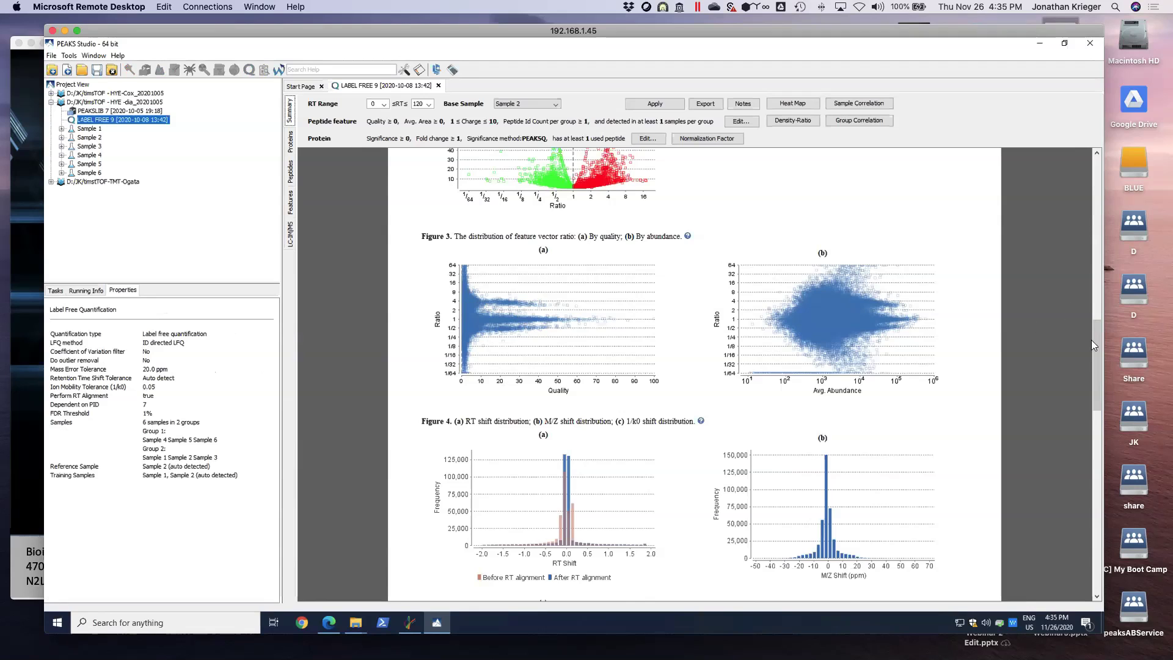
drag(1099, 340, 1108, 436)
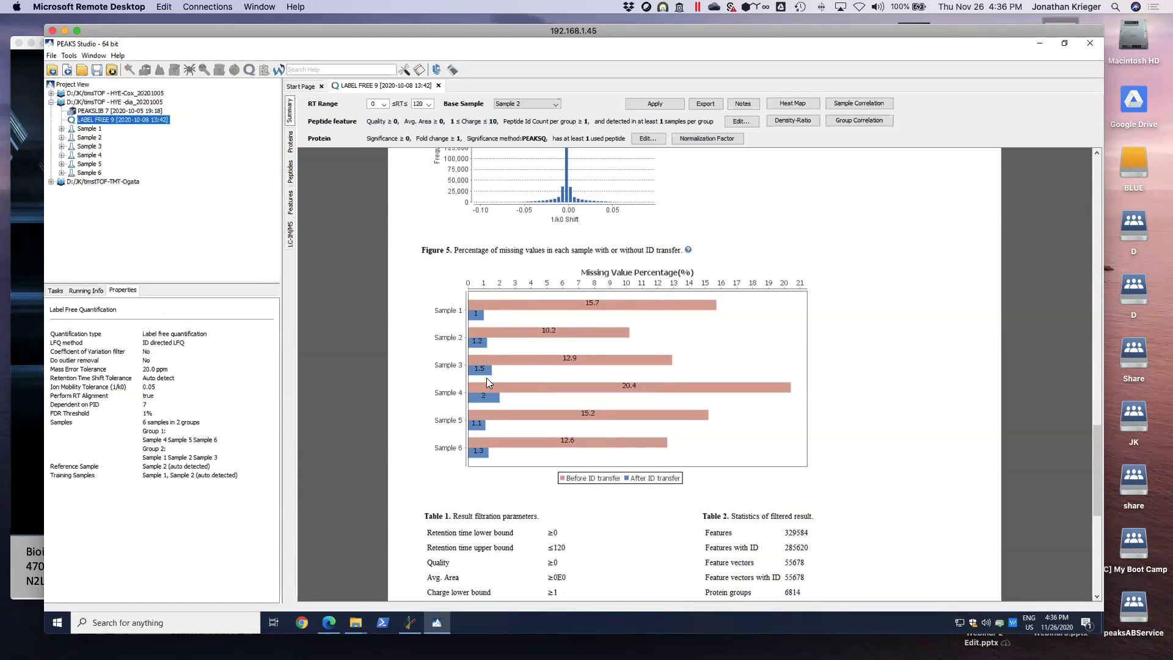
Step: Filter the LABEL FREE 9 protein list to E. coli proteins and bring the centre of the volcano plot into view
click(291, 143)
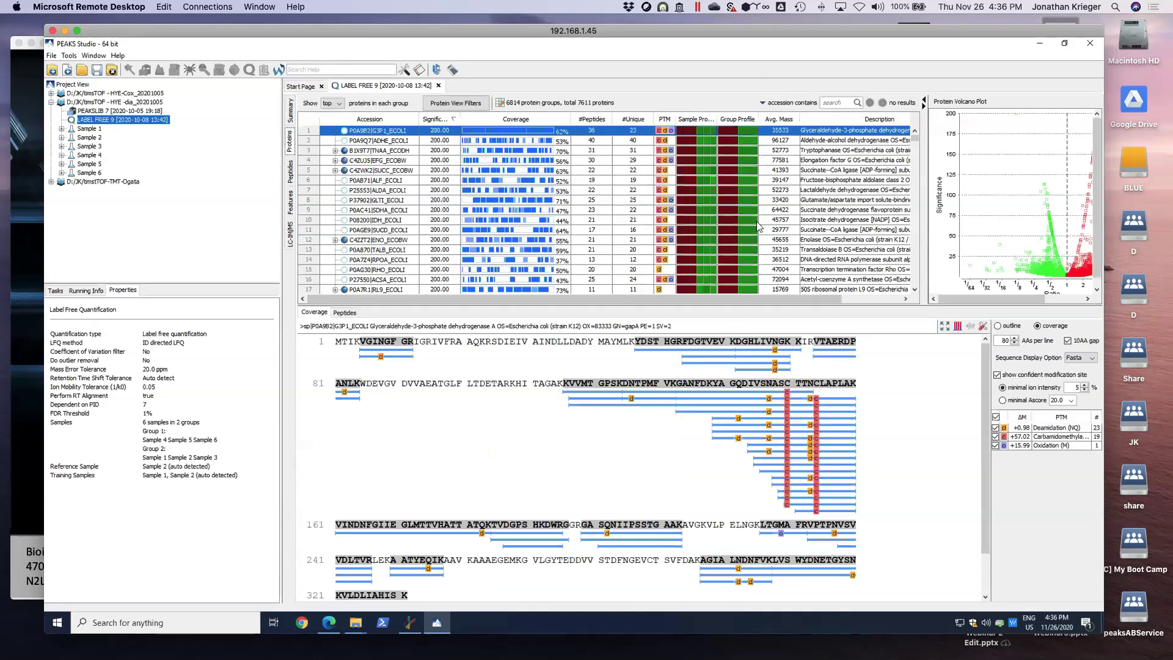
mouse_move(712, 299)
mouse_down()
mouse_move(773, 305)
mouse_move(715, 295)
mouse_up()
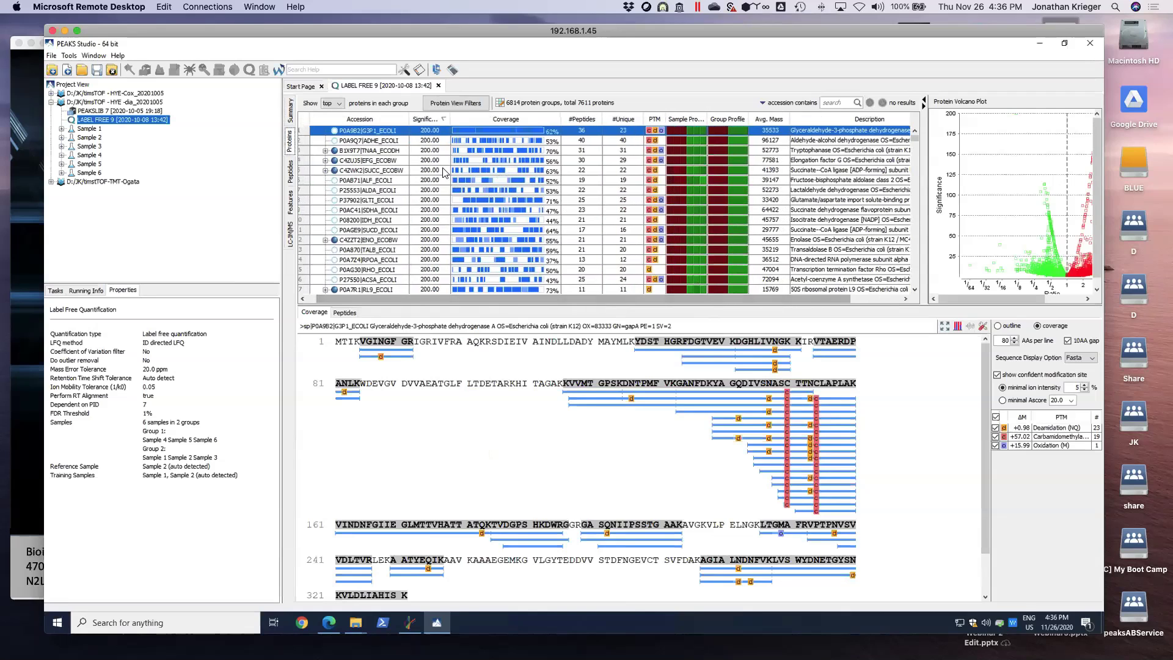
click(455, 103)
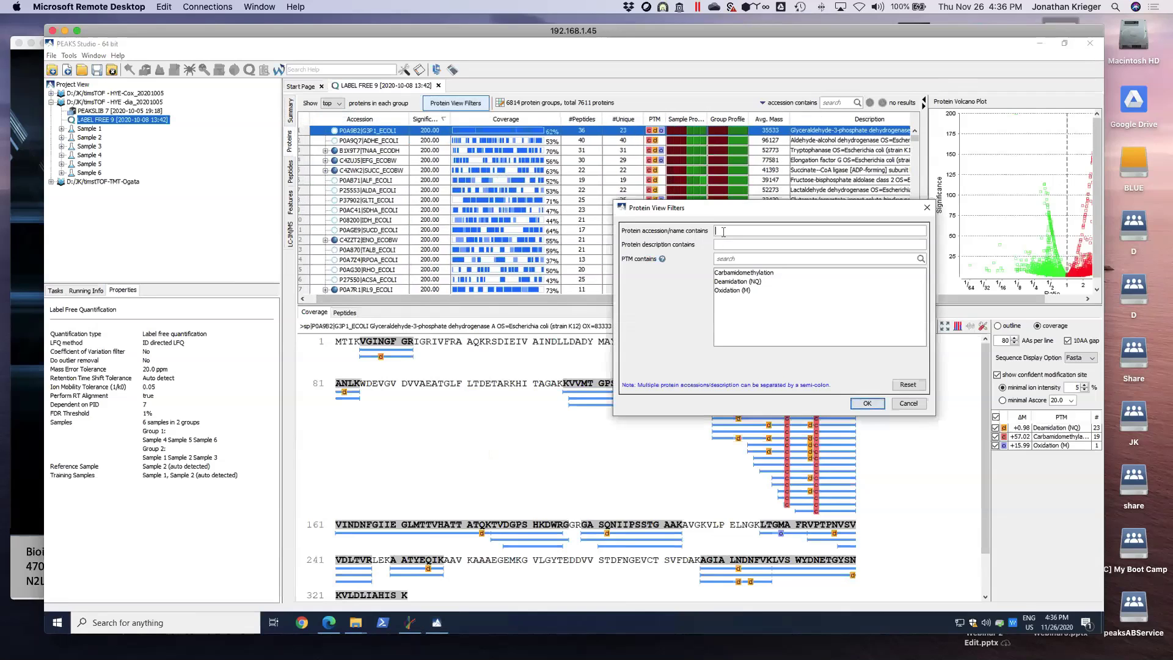
key(Escape)
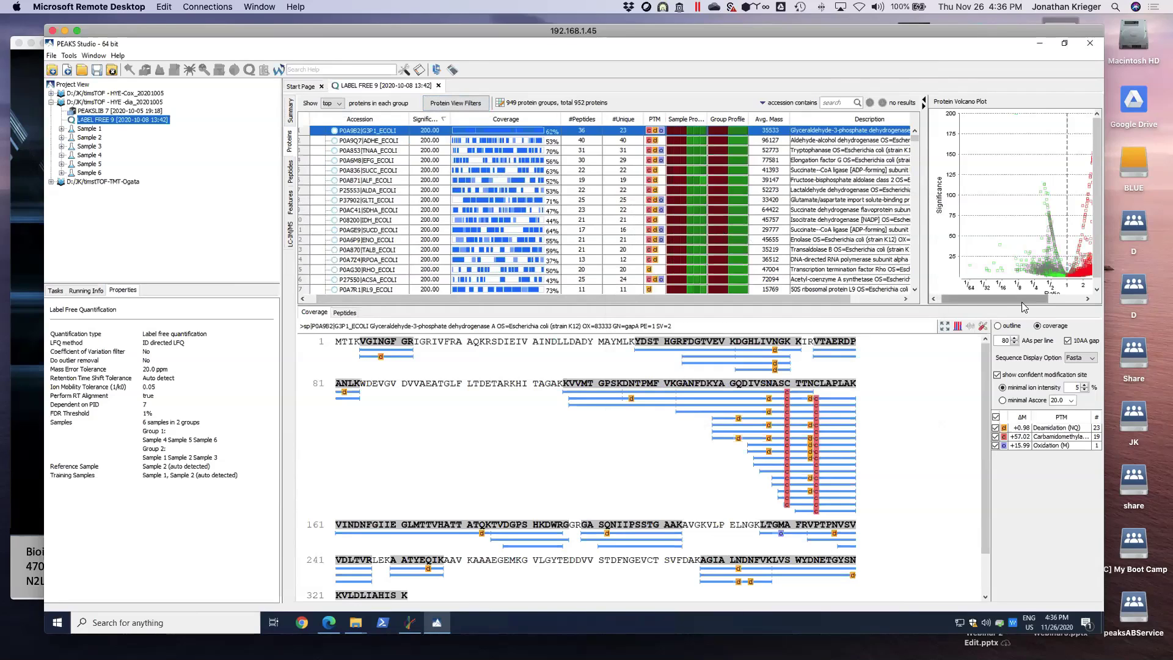
drag(1021, 302, 1032, 301)
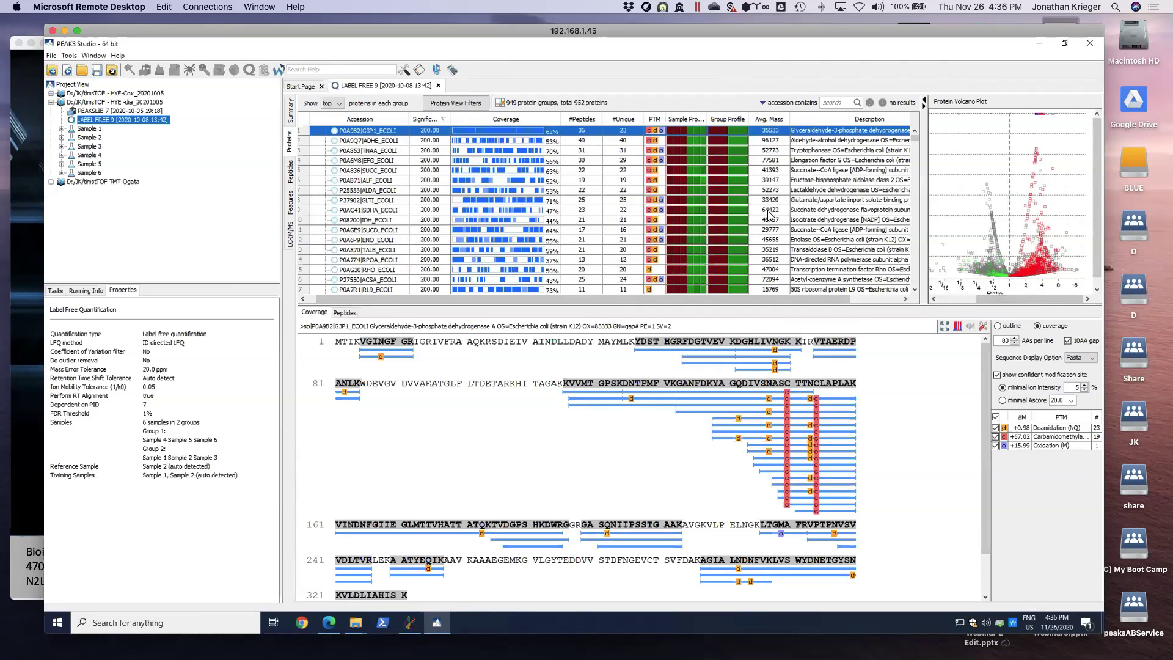
Step: Compare sample profile ratios of several E. coli proteins and open the AALQISQSGQTCALLSK peptide spectrum in the SDHA_ECOLI coverage map
mouse_move(677, 154)
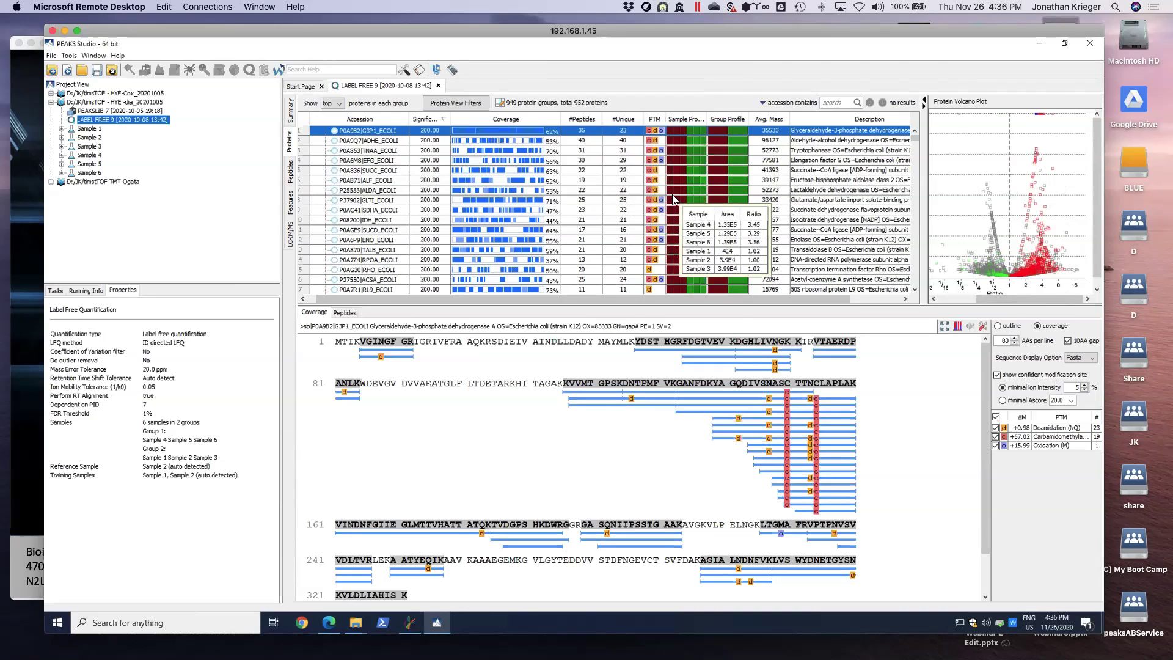
mouse_move(674, 214)
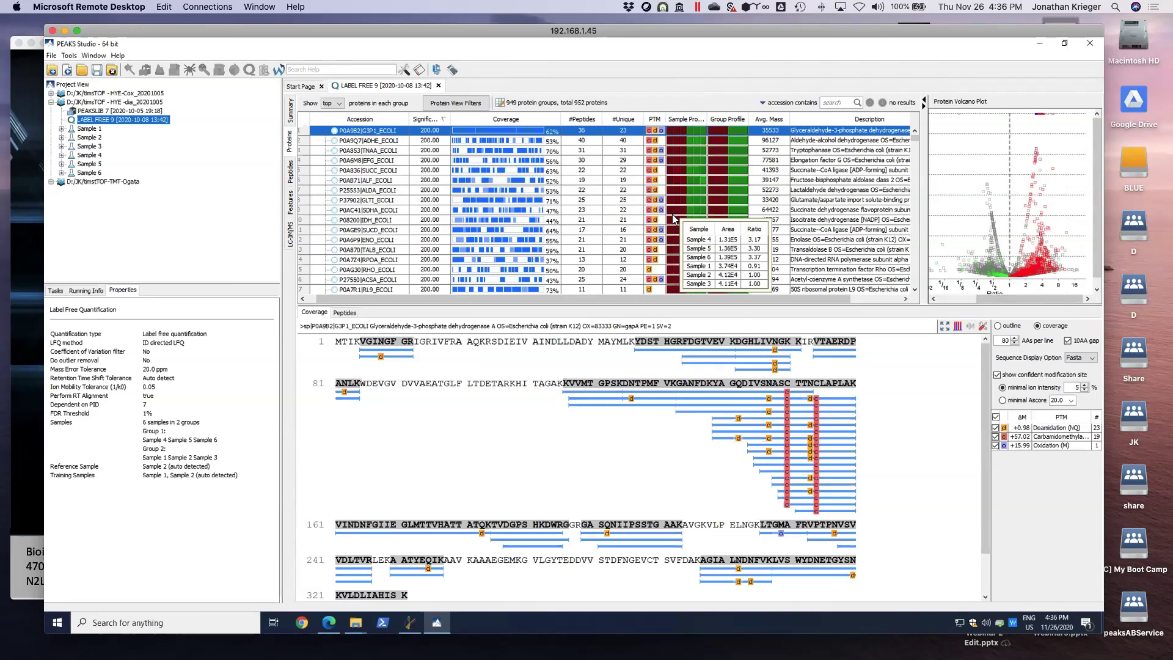
click(514, 210)
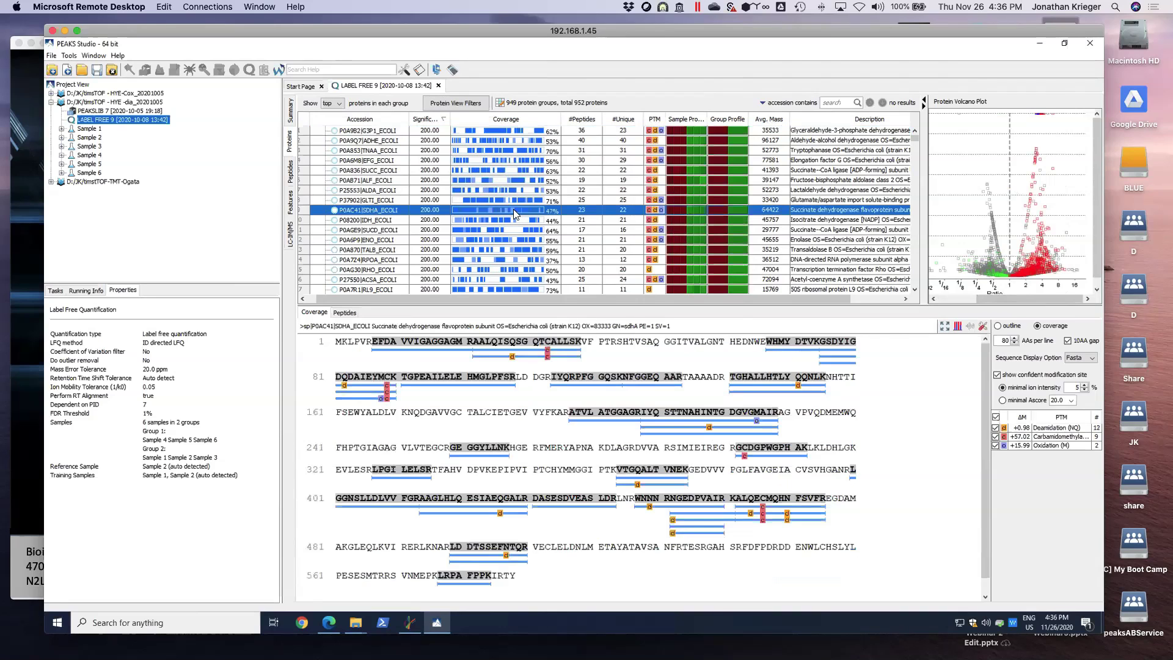
click(525, 353)
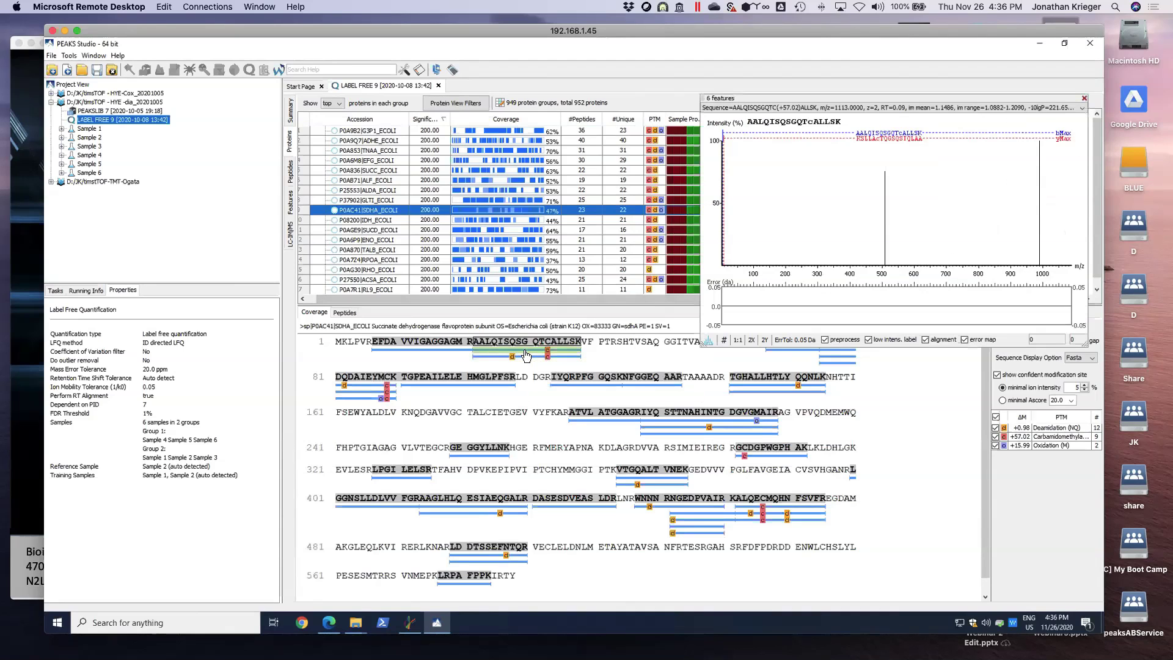
Step: Examine the feature spectra of the deamidated AALQISQSGQTCALLSK peptide in the SDHA_ECOLI coverage map, switching between features, and close the spectrum window
click(547, 359)
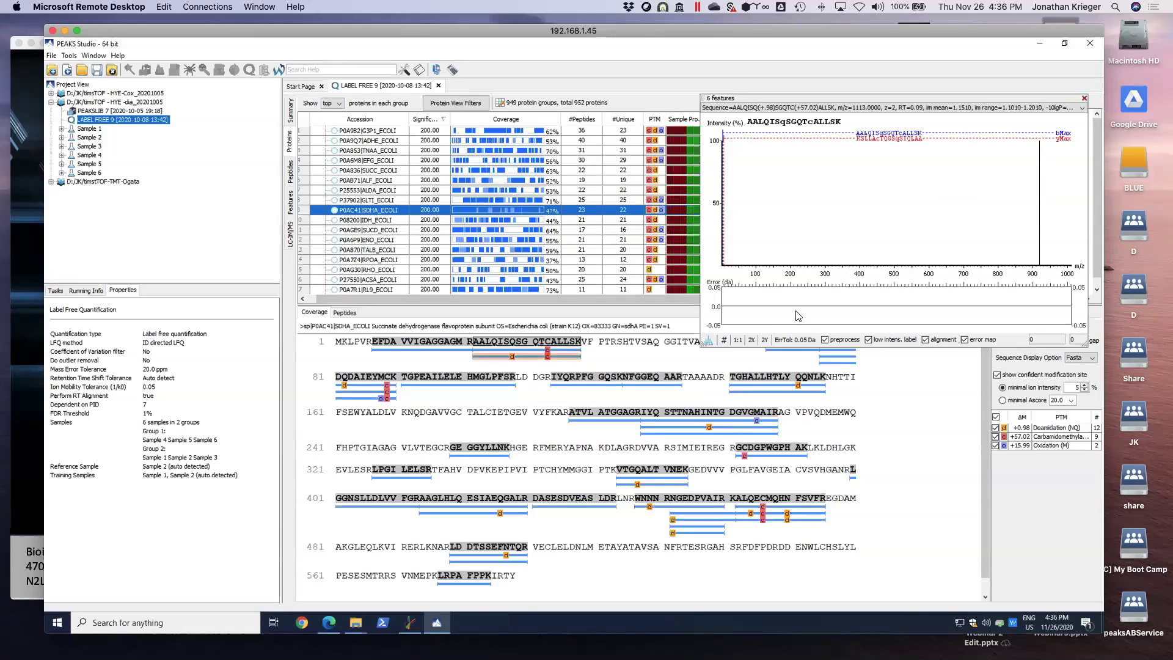
click(1059, 107)
click(1005, 144)
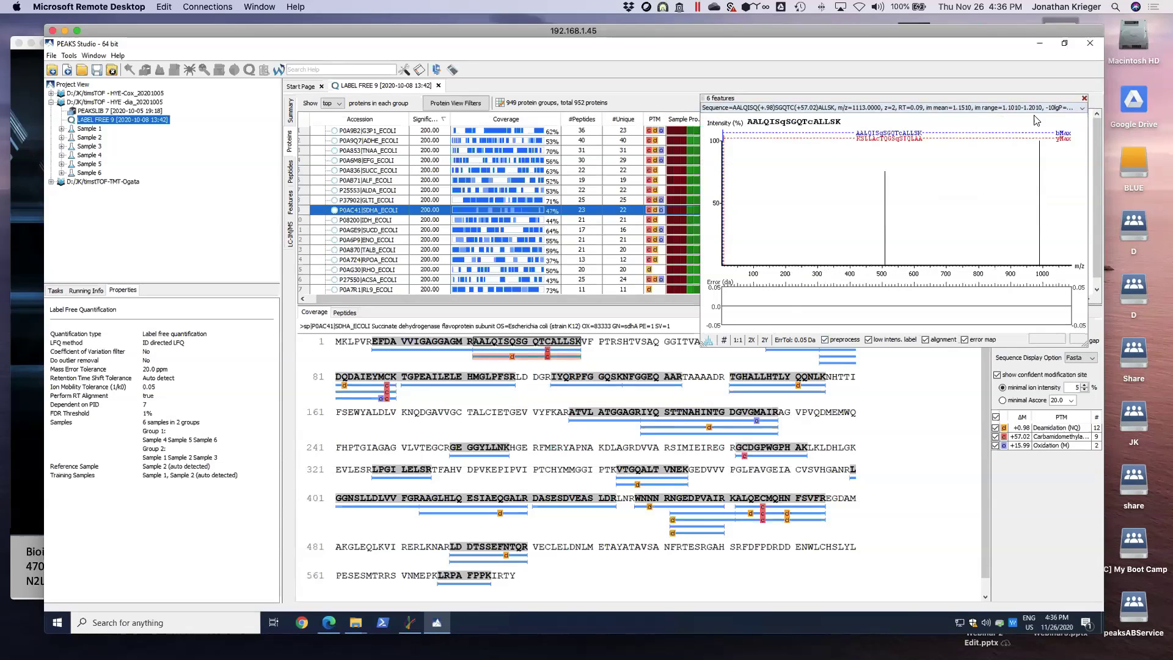
click(1085, 98)
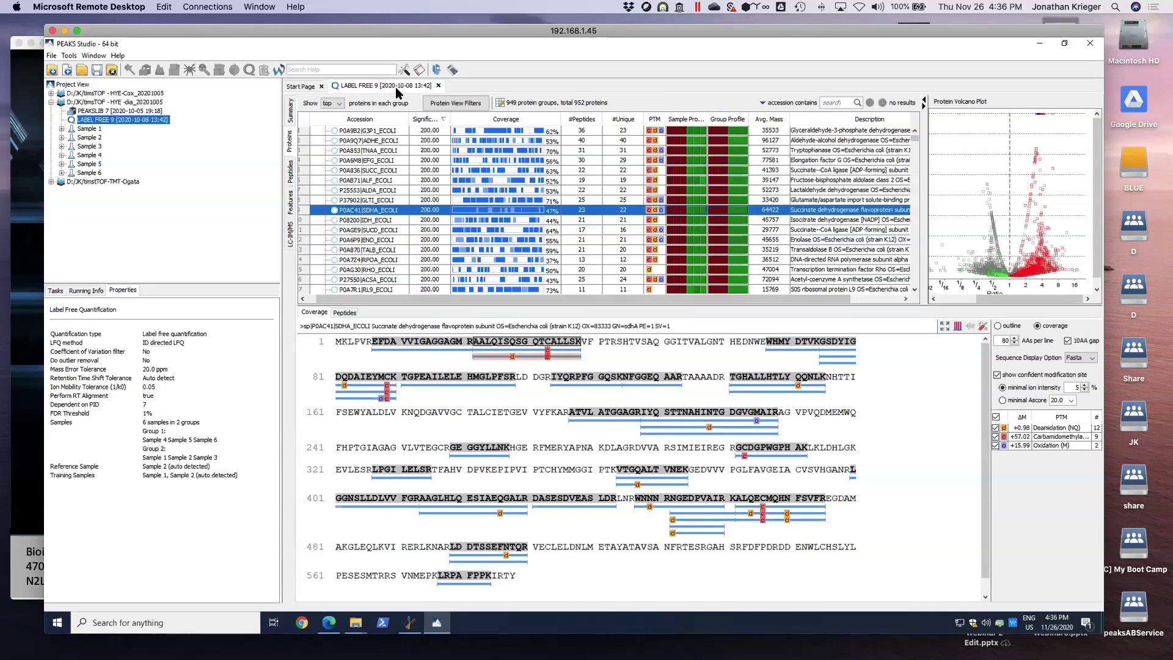
Step: From the label-free summary, apply the protein filters with significance 0, fold change 1, one used peptide and the PEAKS Q method
click(290, 111)
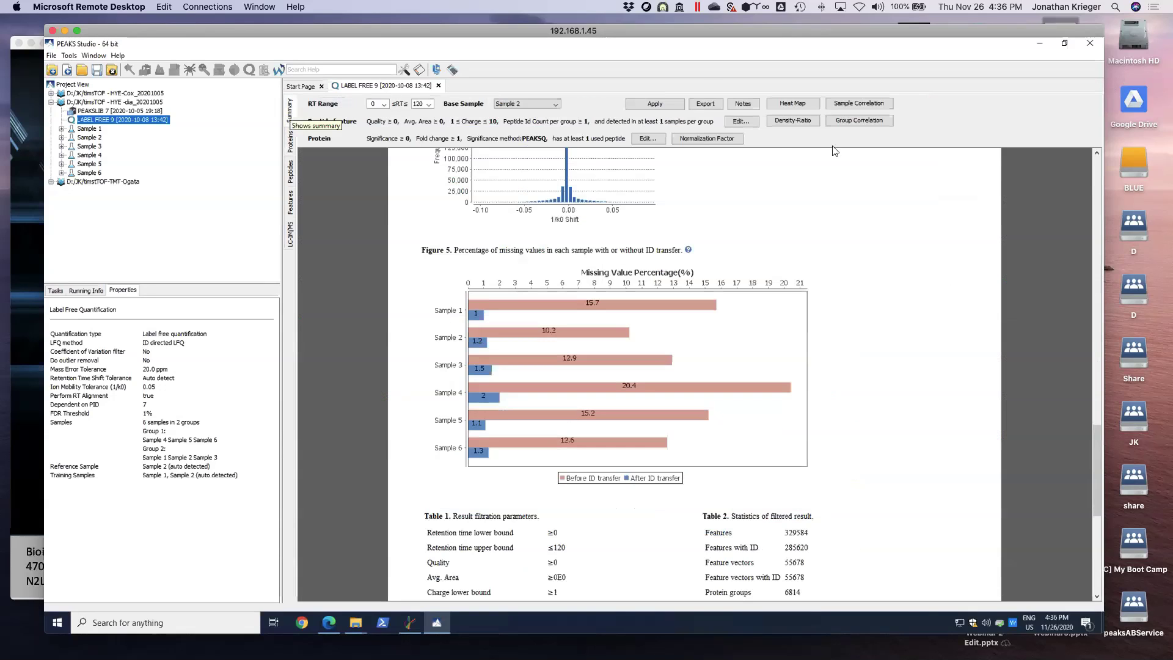
scroll(434, 189, up, 2)
scroll(433, 188, up, 8)
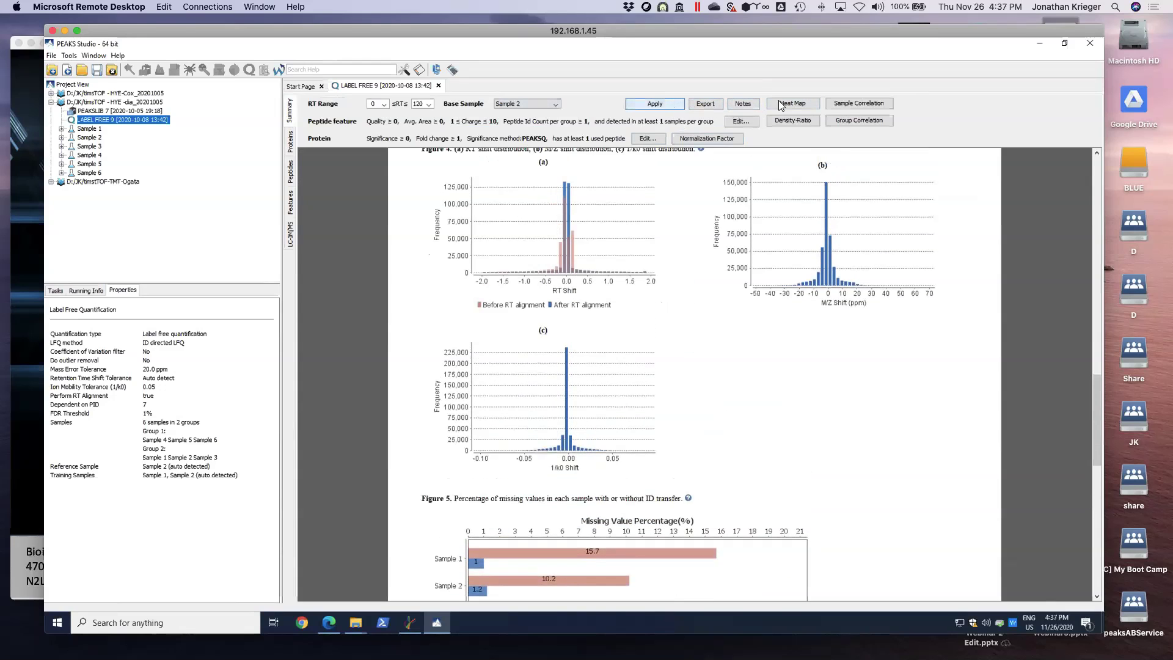
click(648, 138)
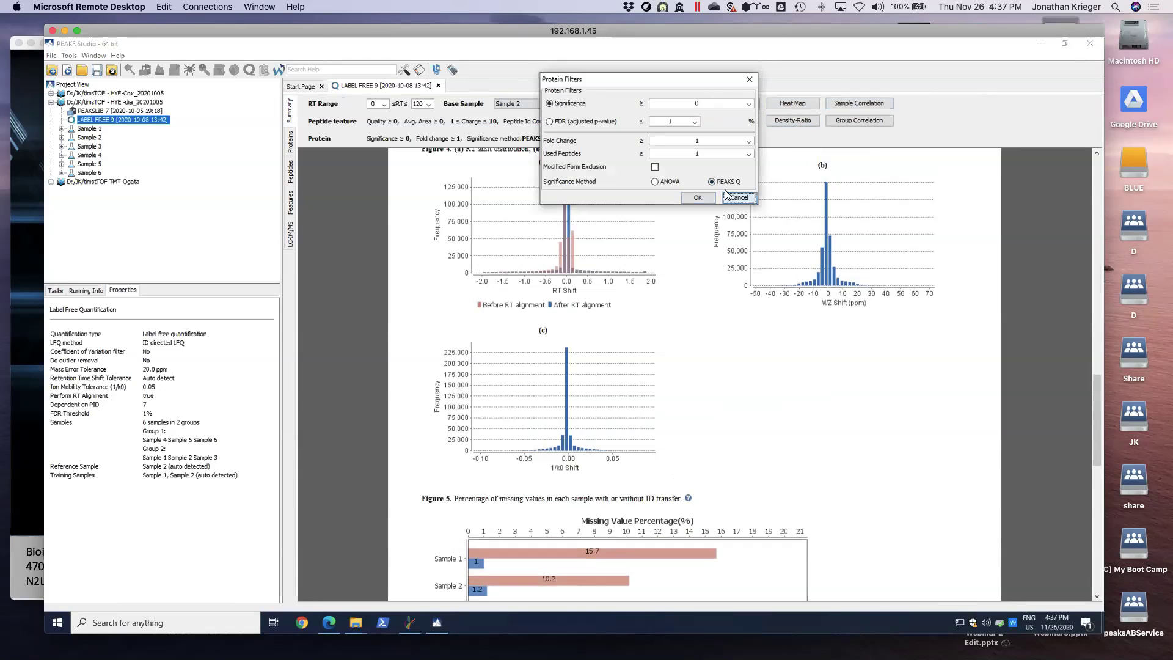
click(697, 197)
click(655, 103)
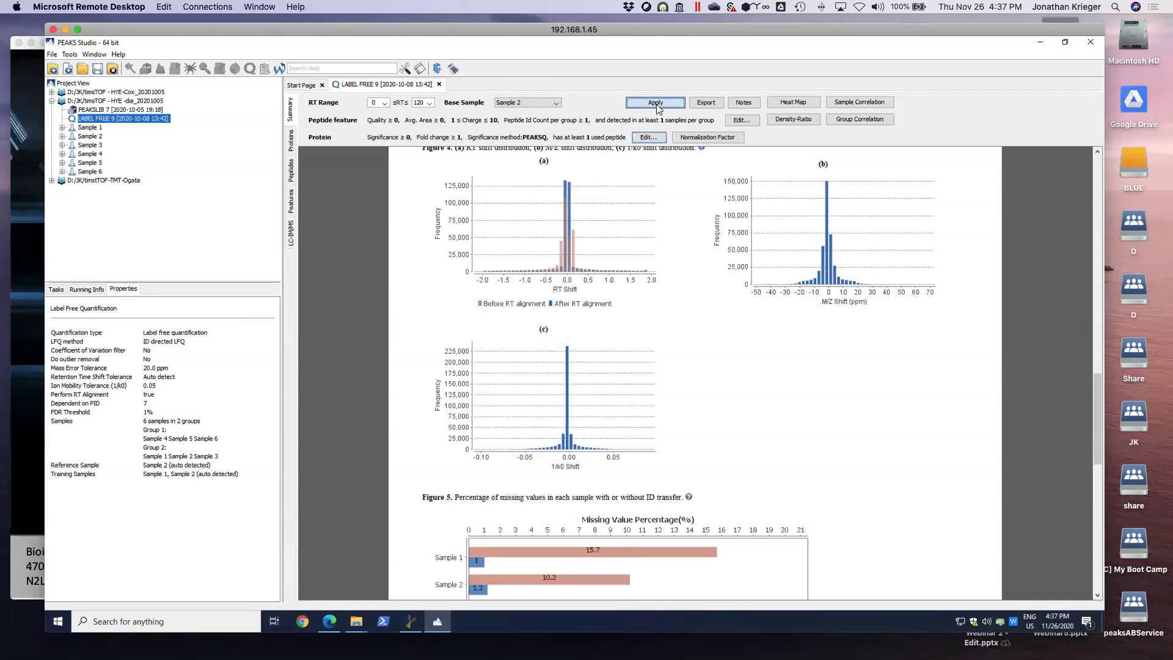
Step: Close the remote session to 192.168.1.45 and reconnect to the same PC from the connection list
drag(924, 29, 922, 43)
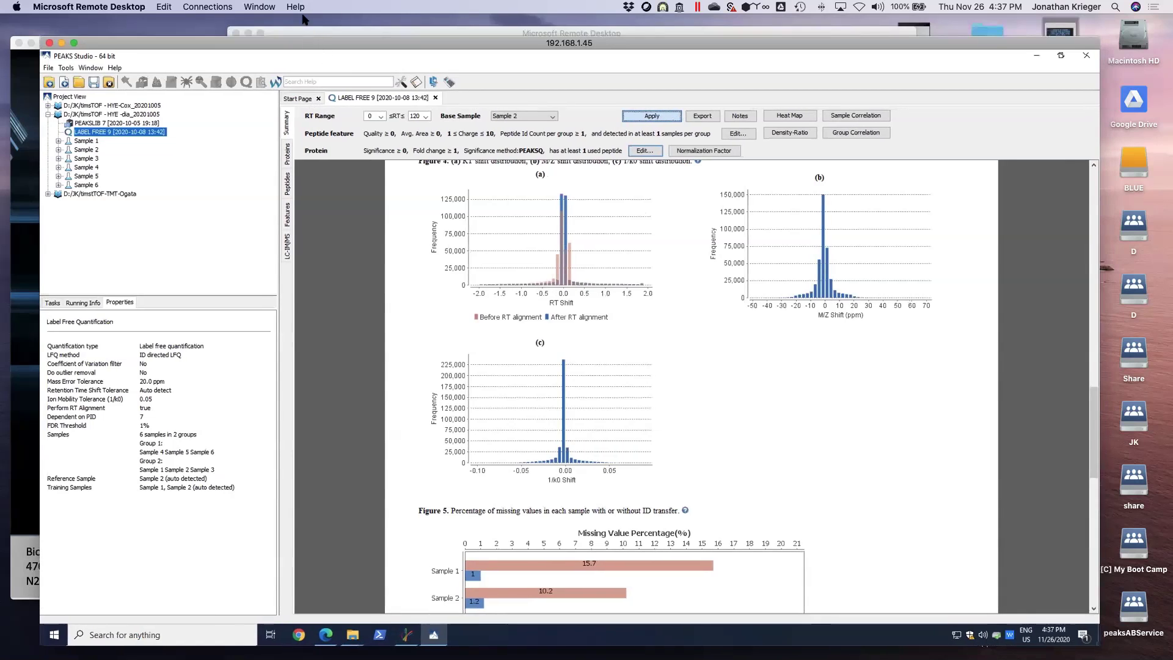
drag(311, 39, 310, 24)
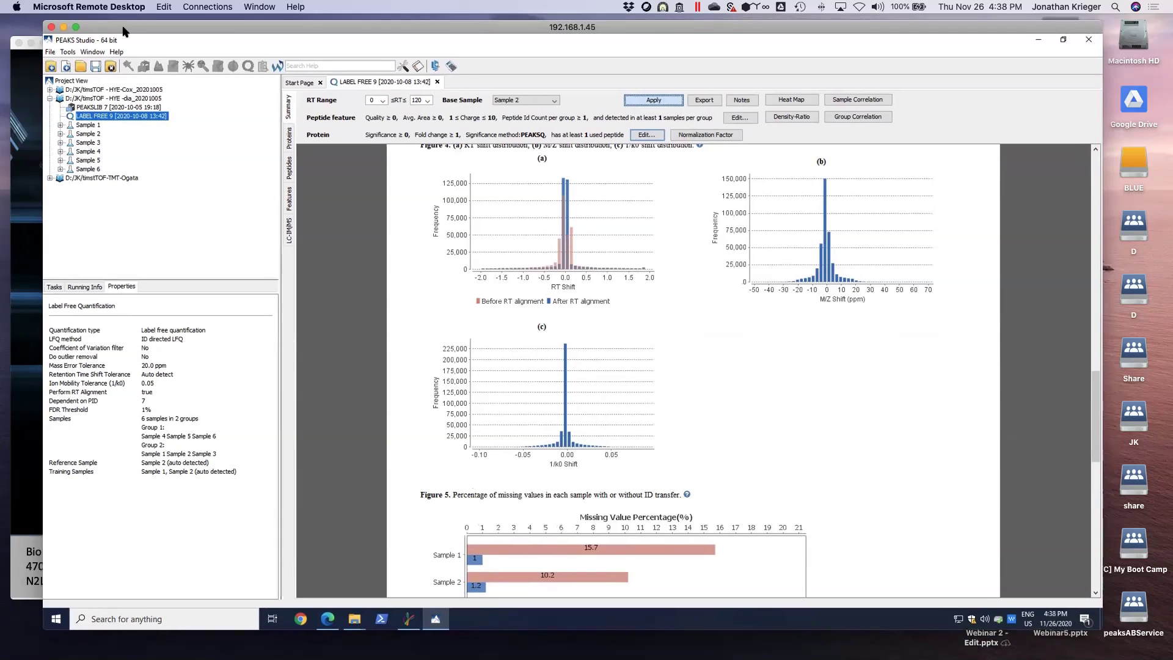
drag(98, 27, 93, 35)
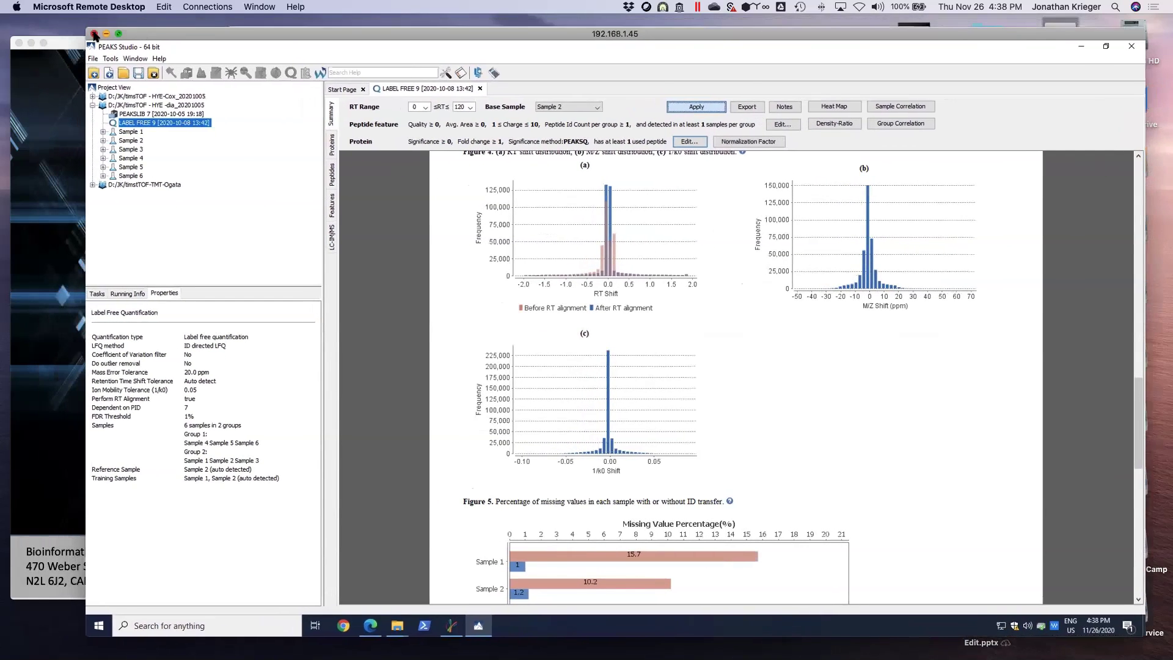
click(93, 35)
double_click(579, 113)
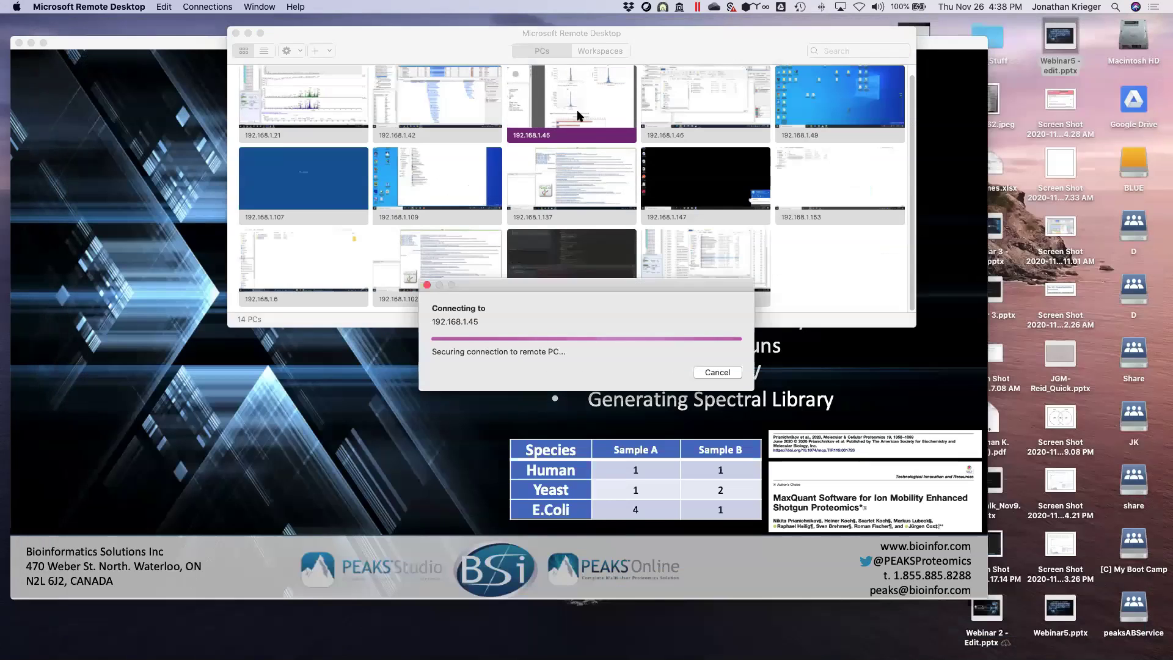
click(728, 377)
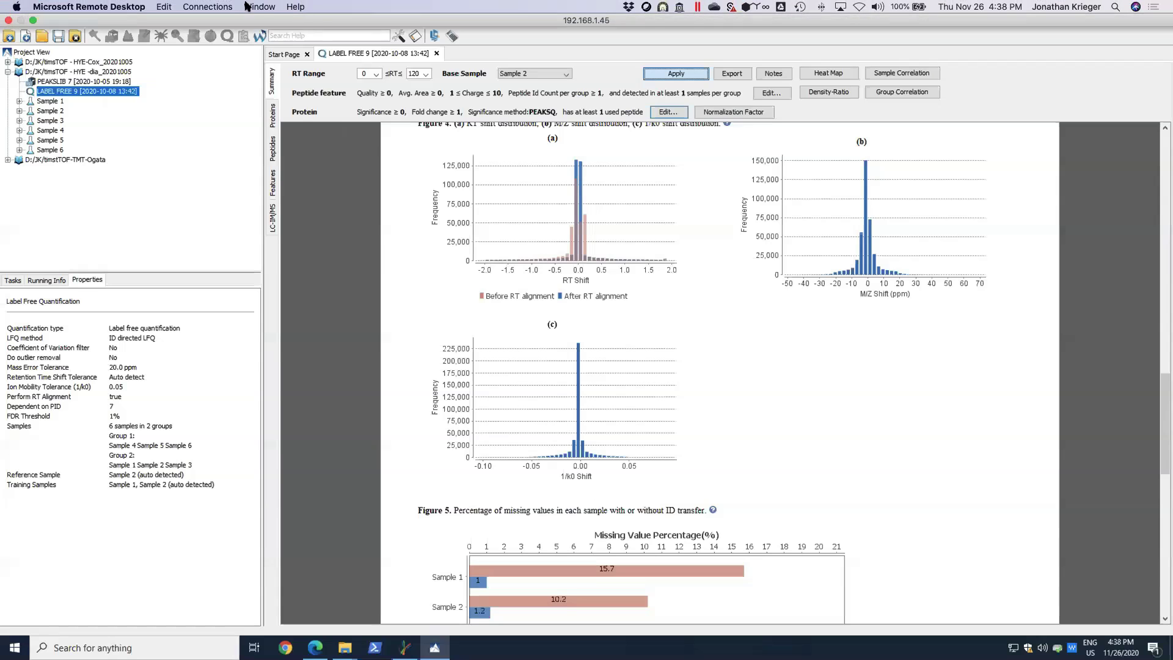
Step: Take the remote desktop session out of full screen and scale it to fit its window
click(247, 7)
click(281, 93)
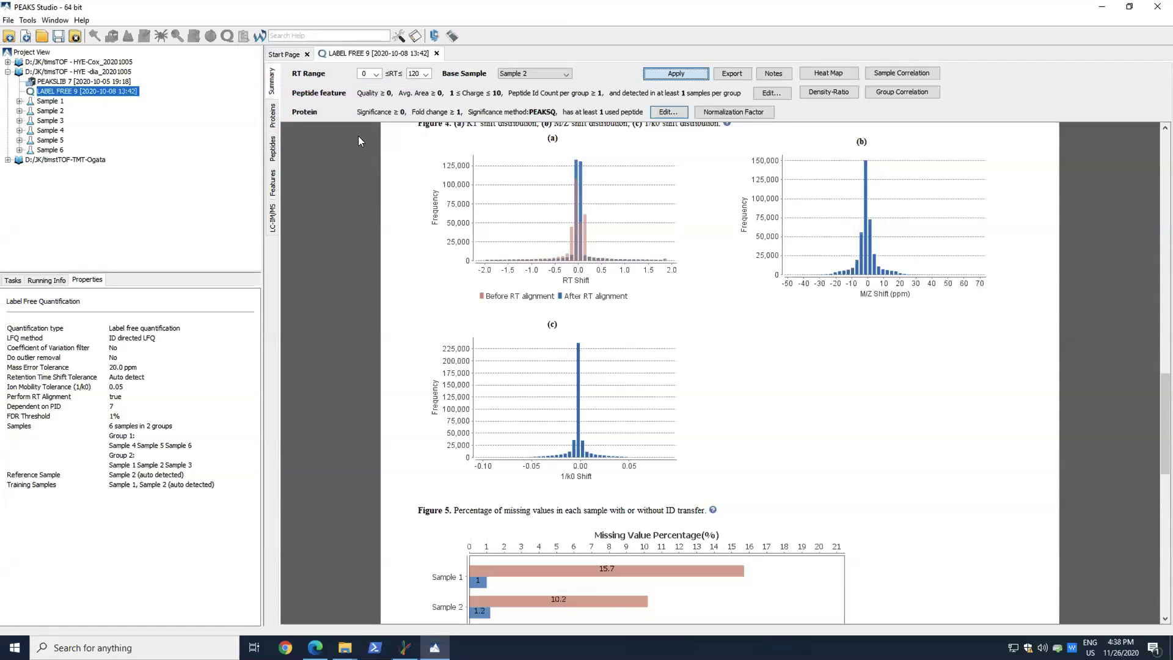
key(ctrl+super+f)
click(260, 7)
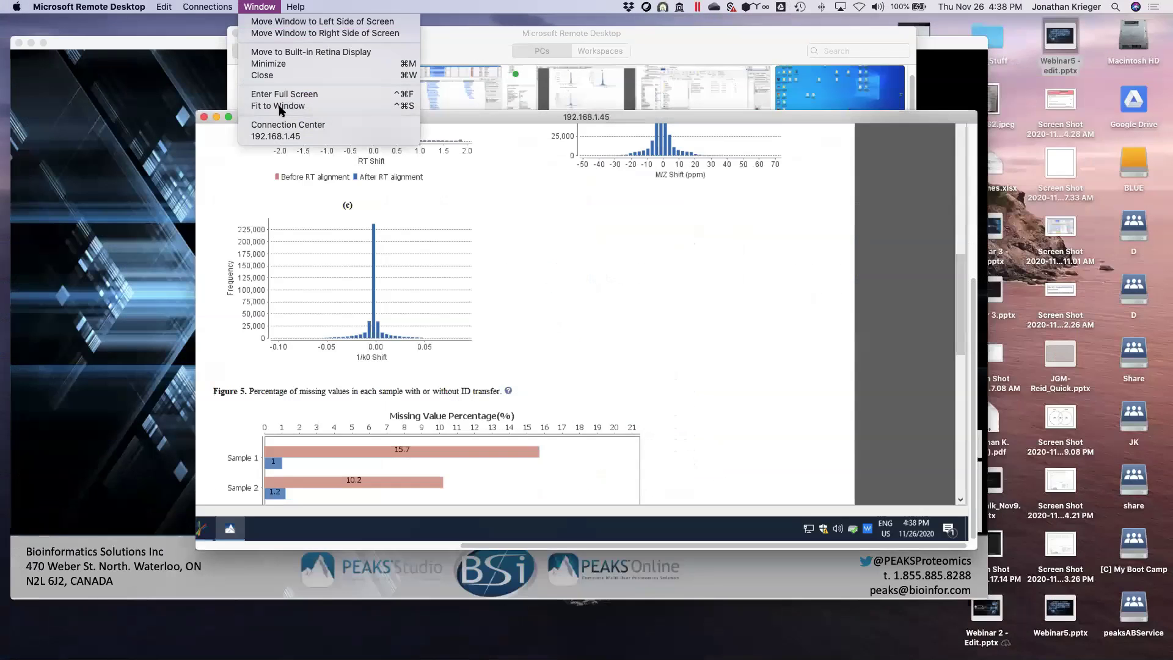
click(286, 107)
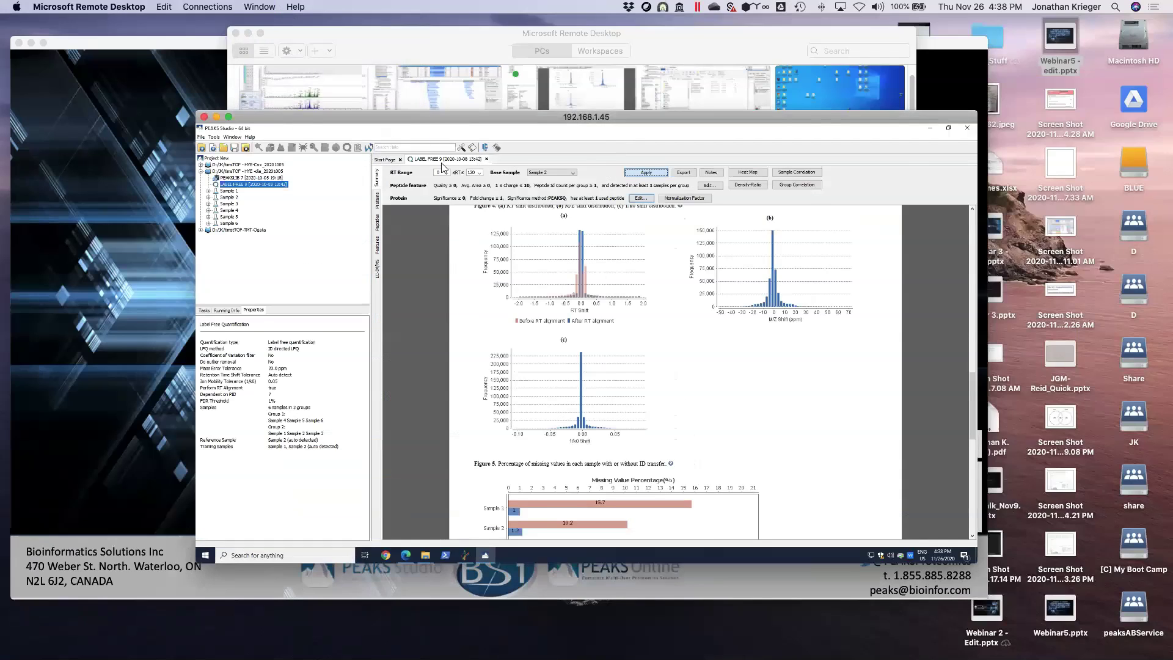
Step: Inspect the spectra of several peptides, including MASTEGGVEIEK, in the coverage map of protein P0A836|SUCC_ECOLI, and close the spectrum window
click(379, 204)
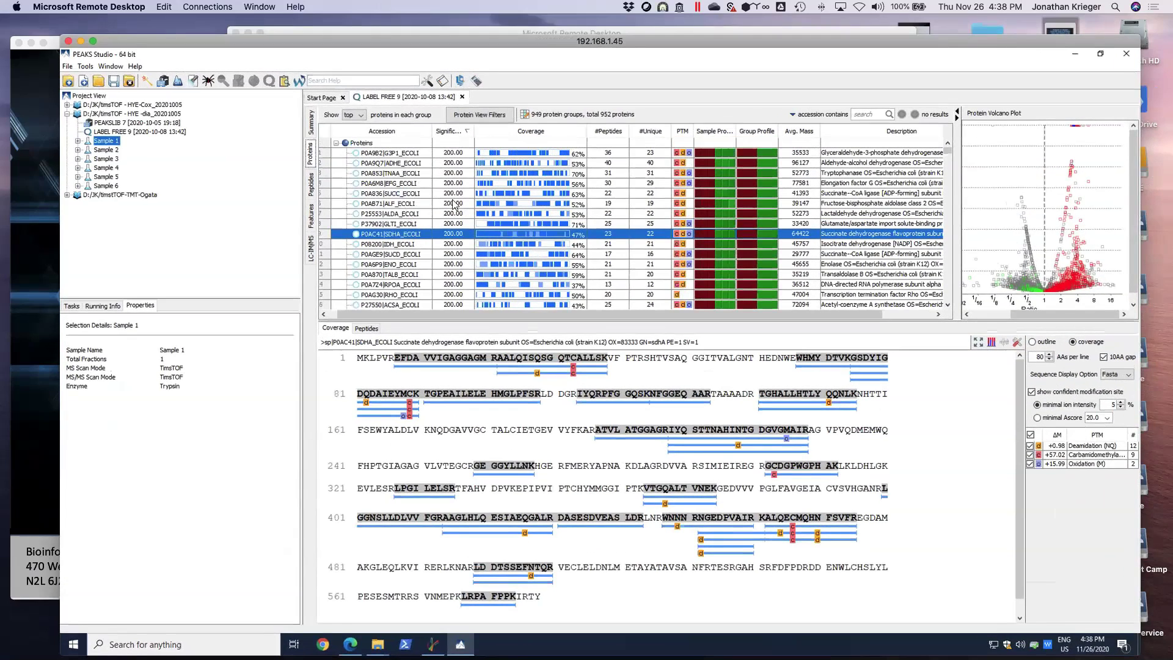
click(400, 193)
click(652, 396)
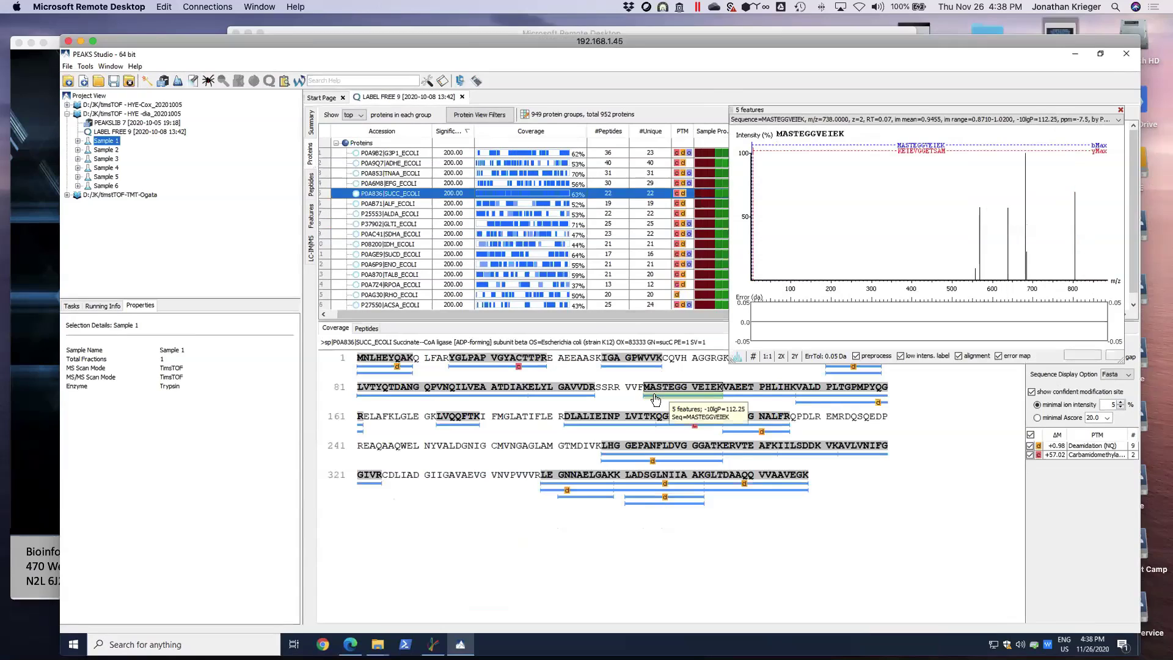
click(617, 424)
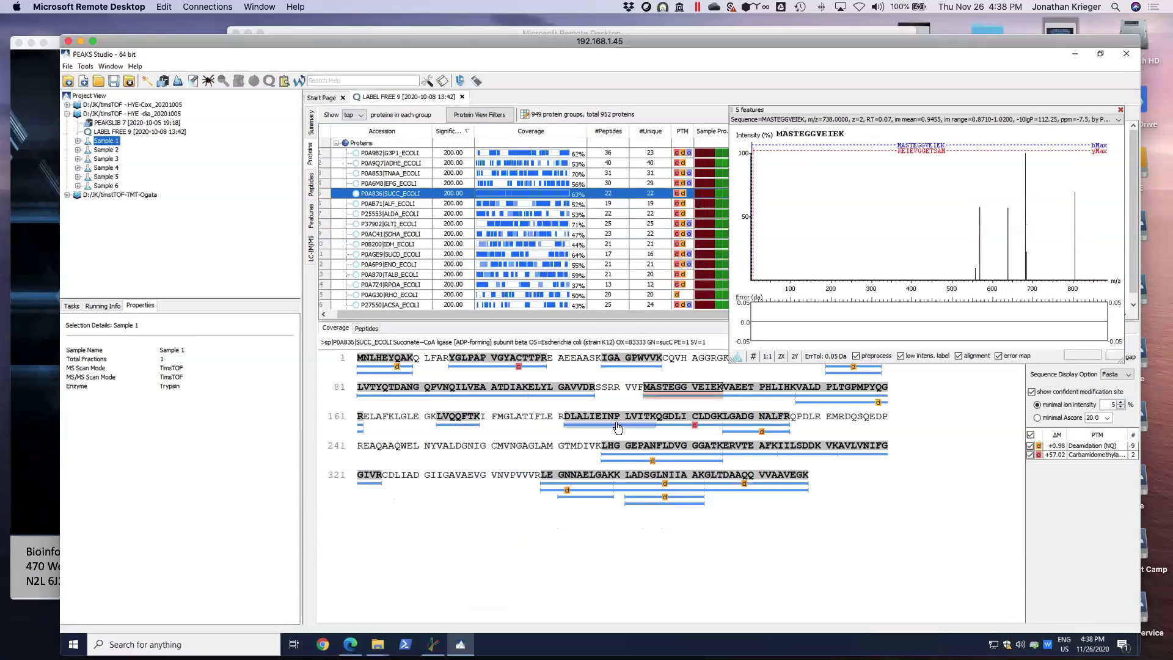
click(523, 396)
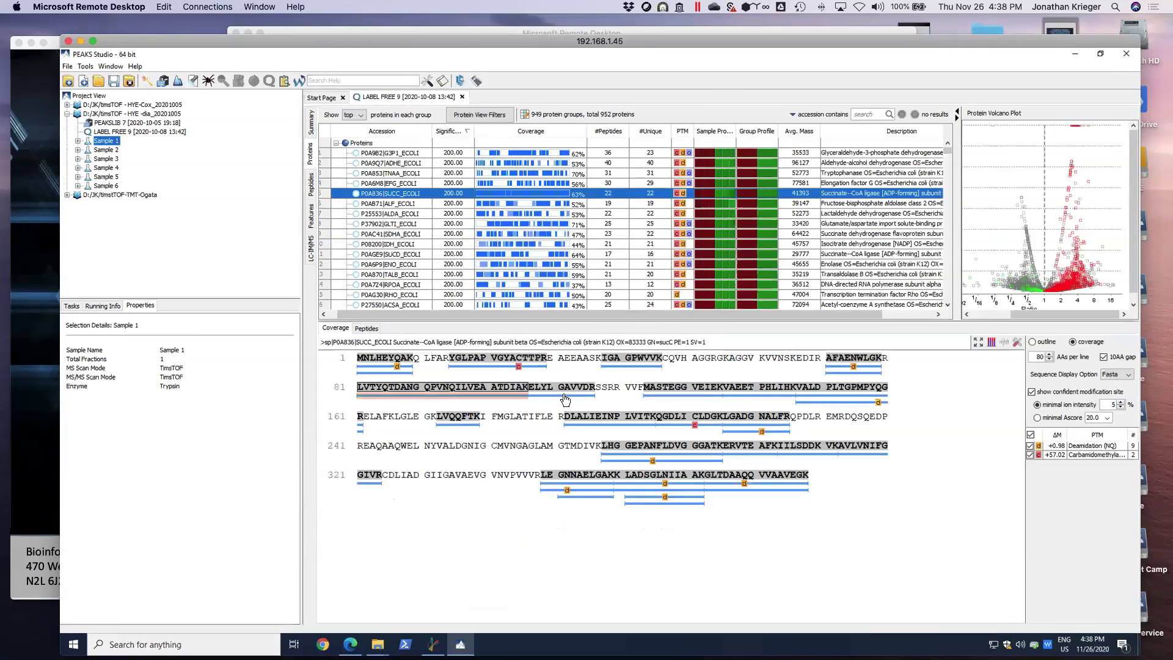
click(512, 369)
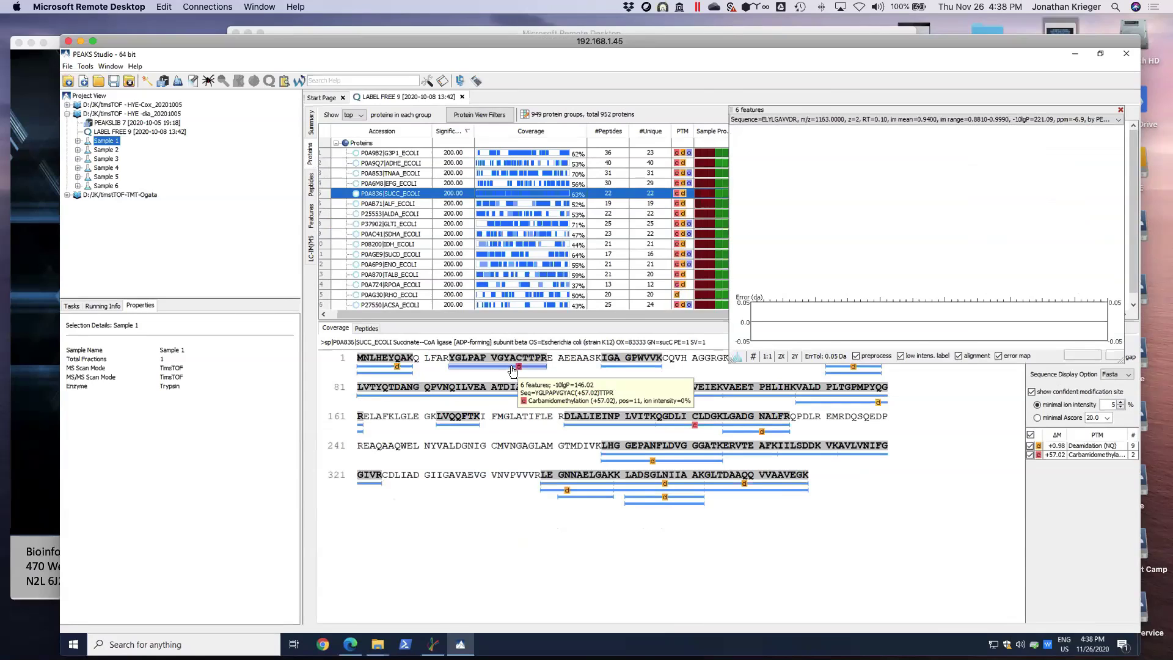
click(1121, 110)
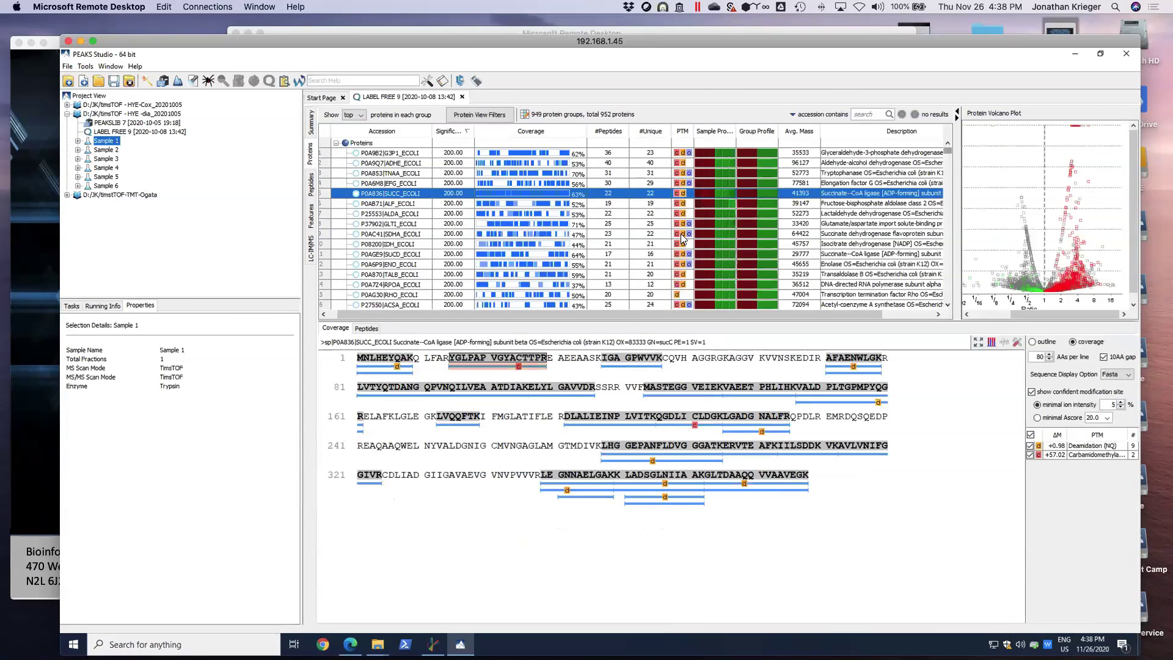
Step: Open the project timsTOF - HYE -dia_20200921 from D:\JK and load its LABEL FREE 9 result
click(110, 132)
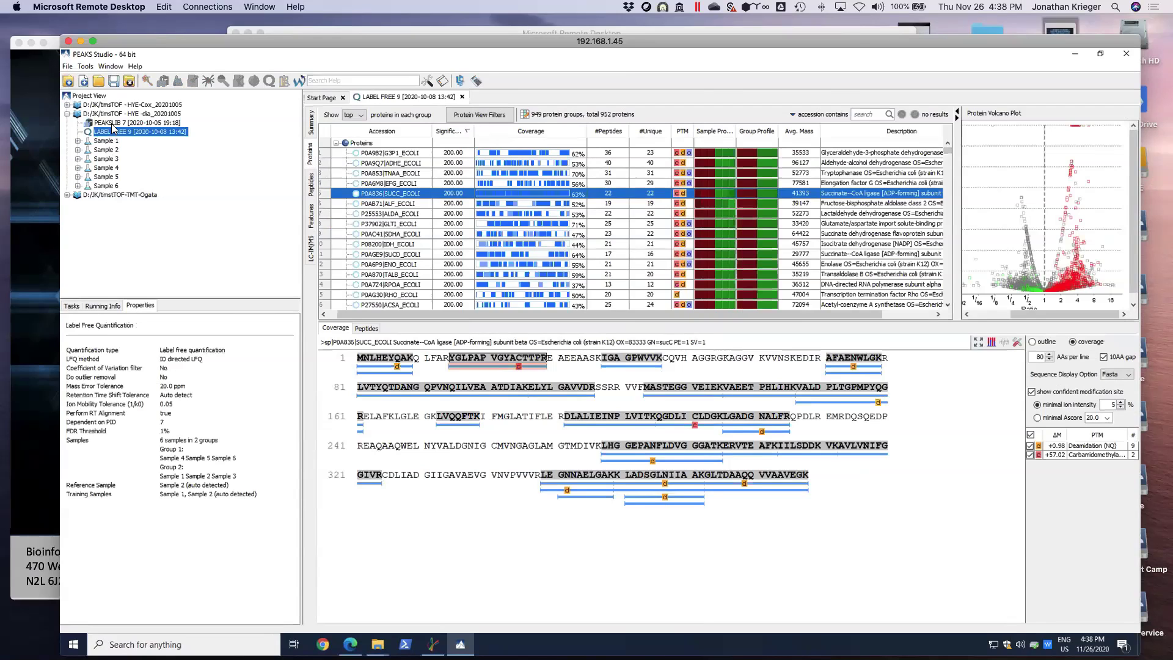
click(112, 123)
click(100, 81)
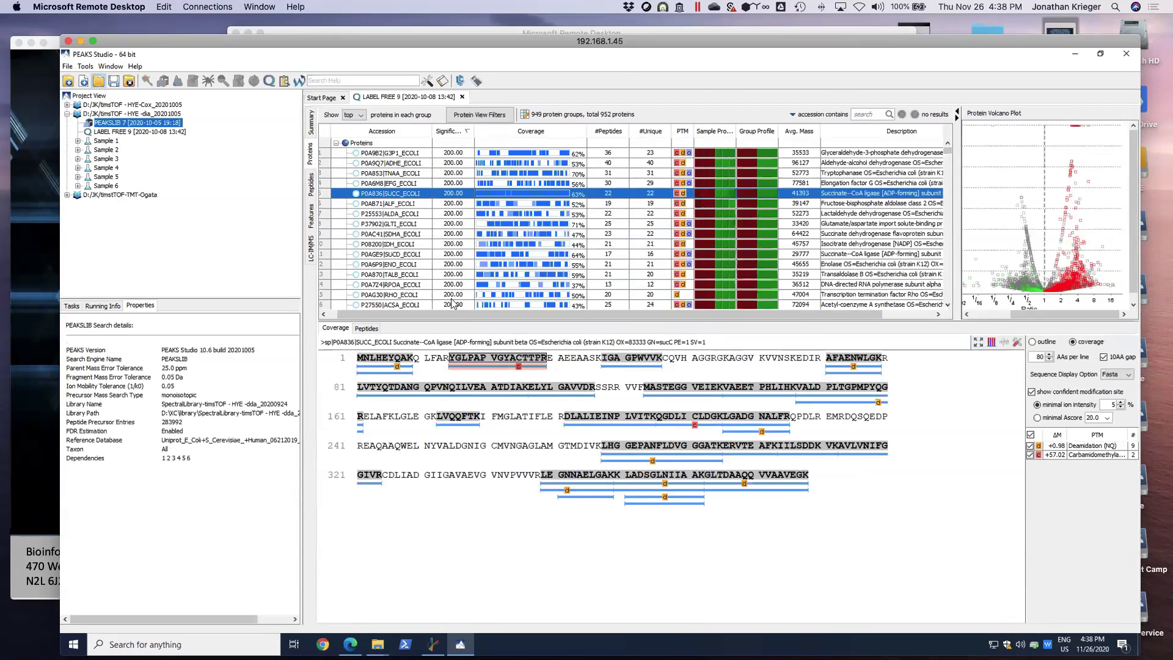
click(475, 384)
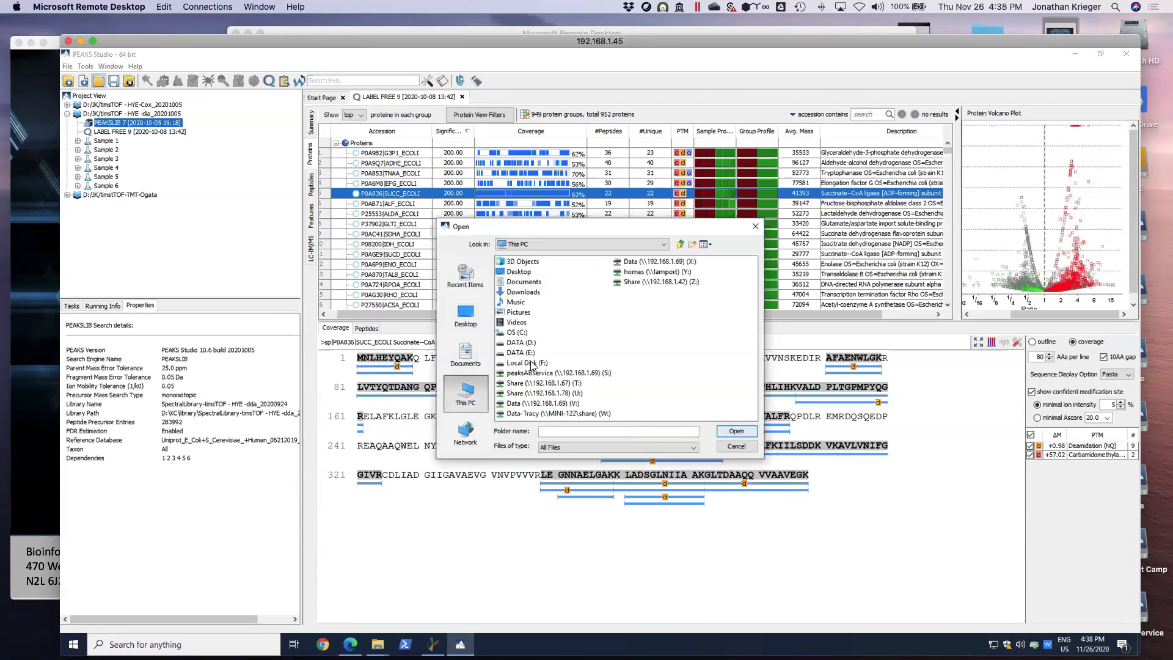
double_click(538, 343)
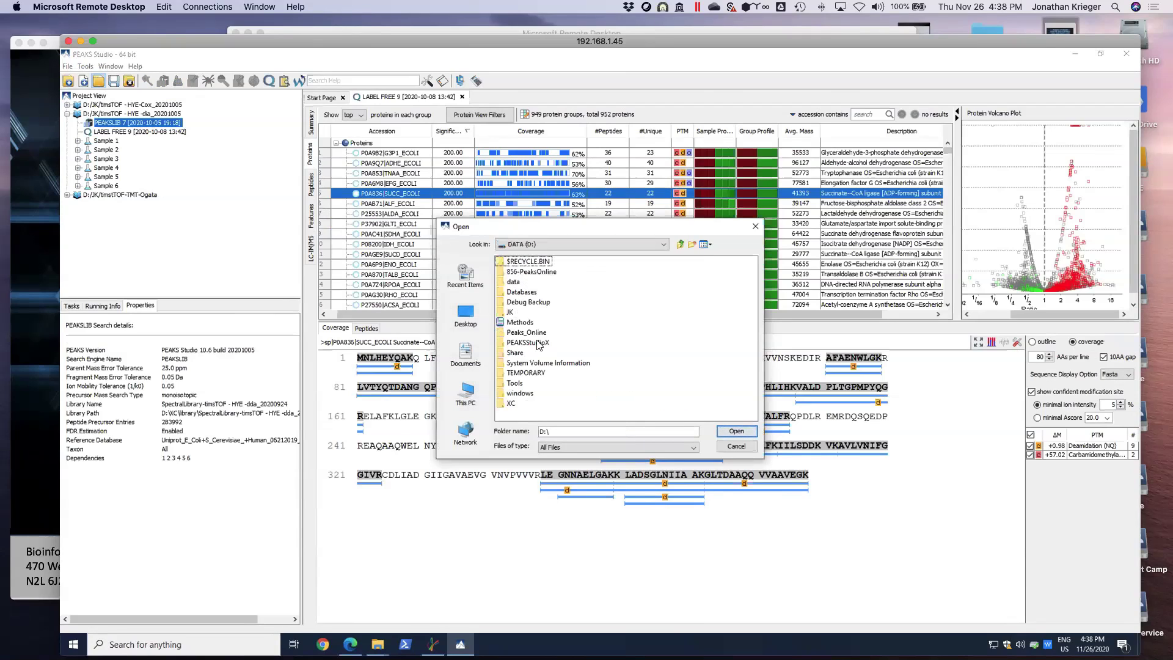
double_click(511, 312)
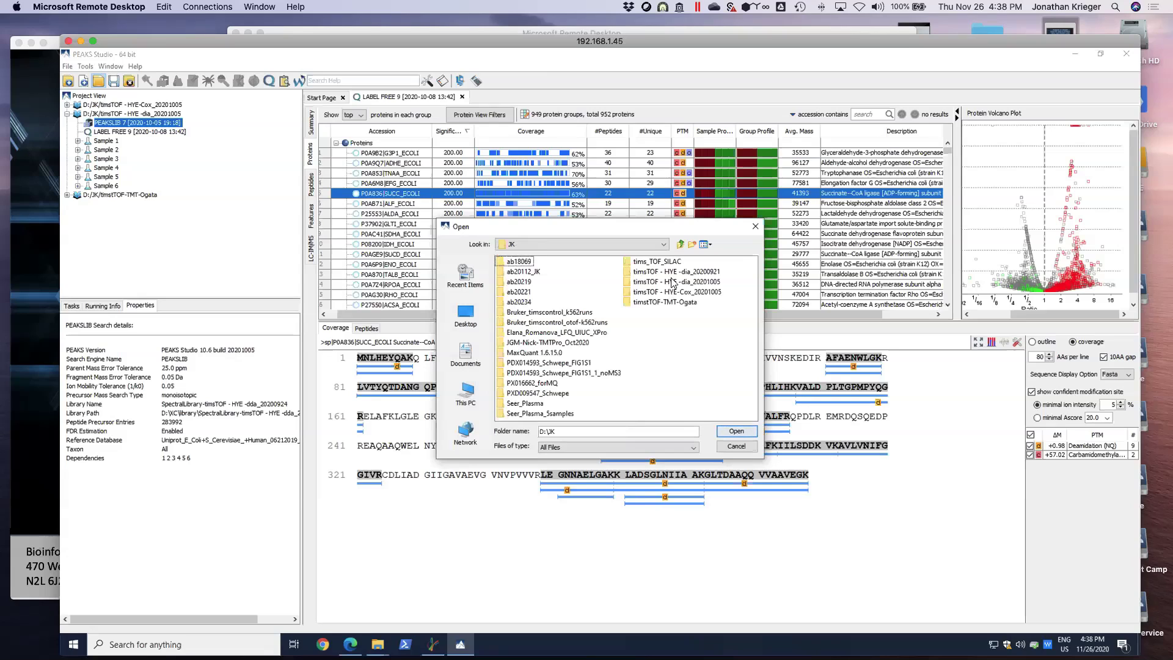
click(673, 272)
click(737, 431)
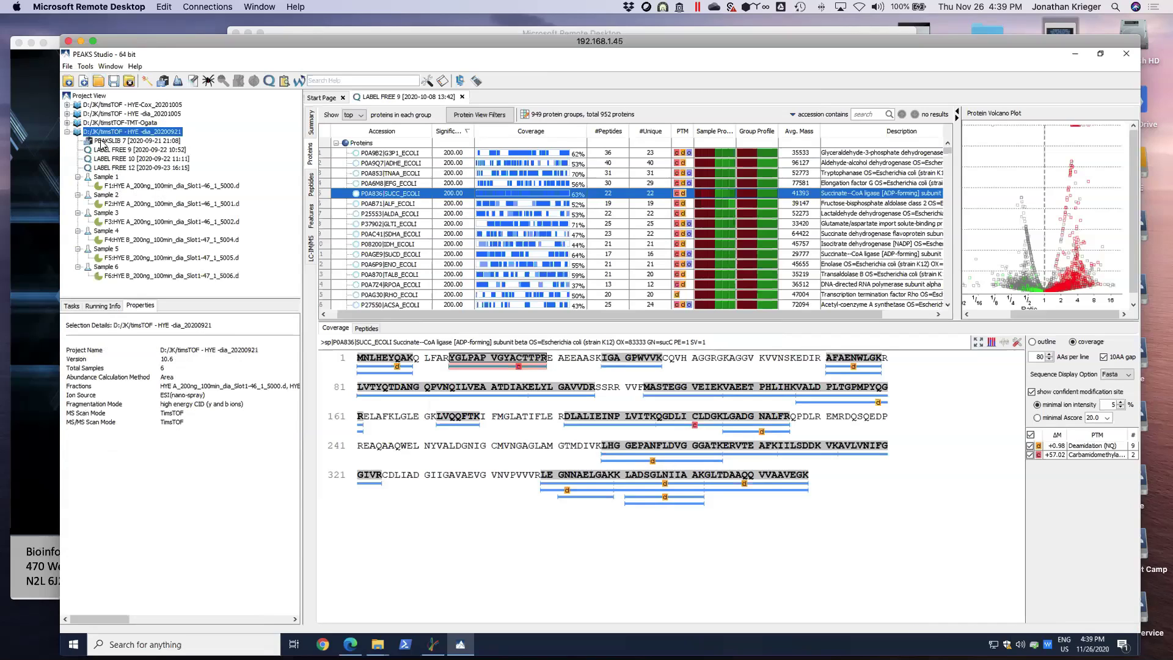
double_click(104, 150)
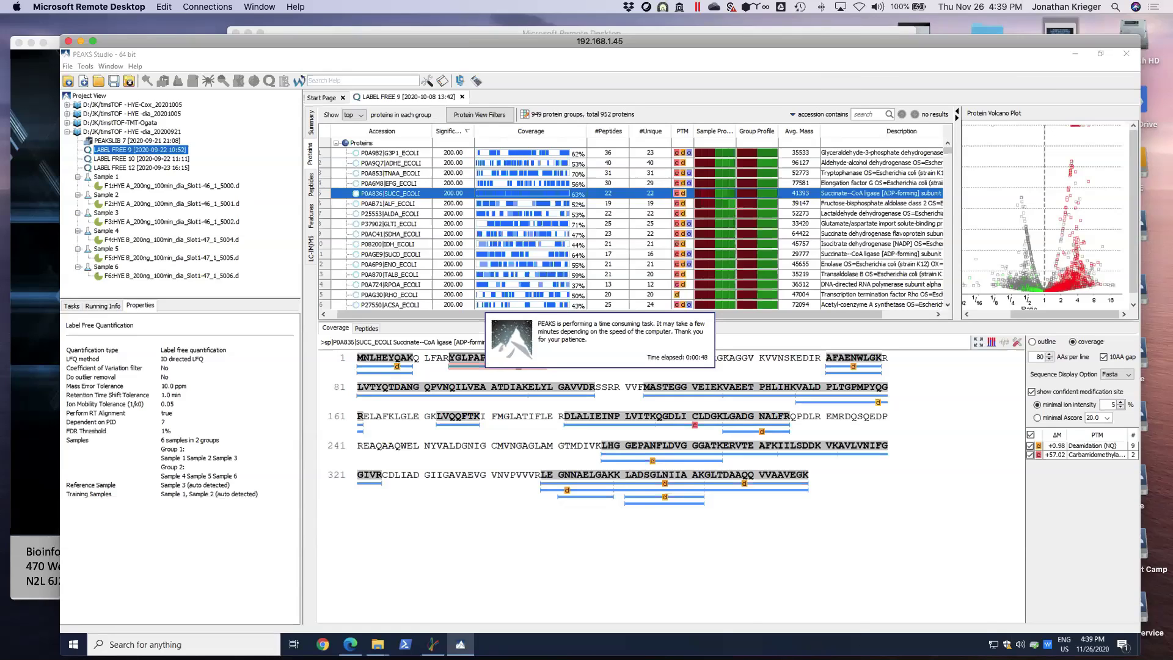
Step: Switch to Chrome, go to PEAKS Online at 192.168.1.234:4000 and sign in with the saved account password
click(752, 609)
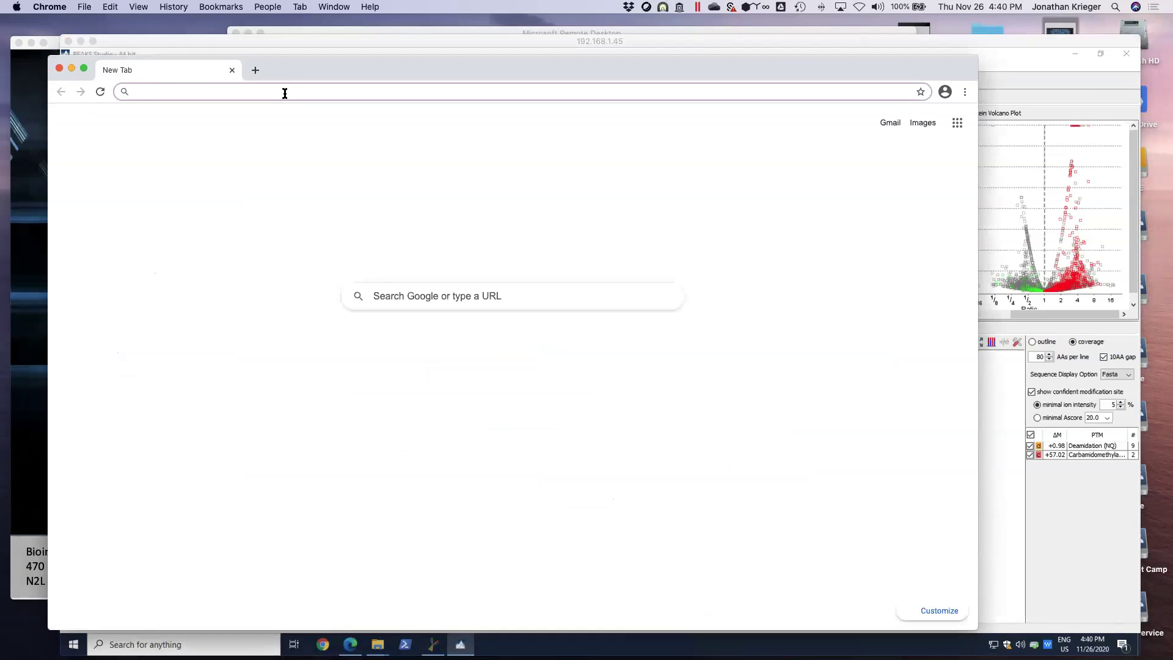
text(192.168.1.234:4000)
key(Return)
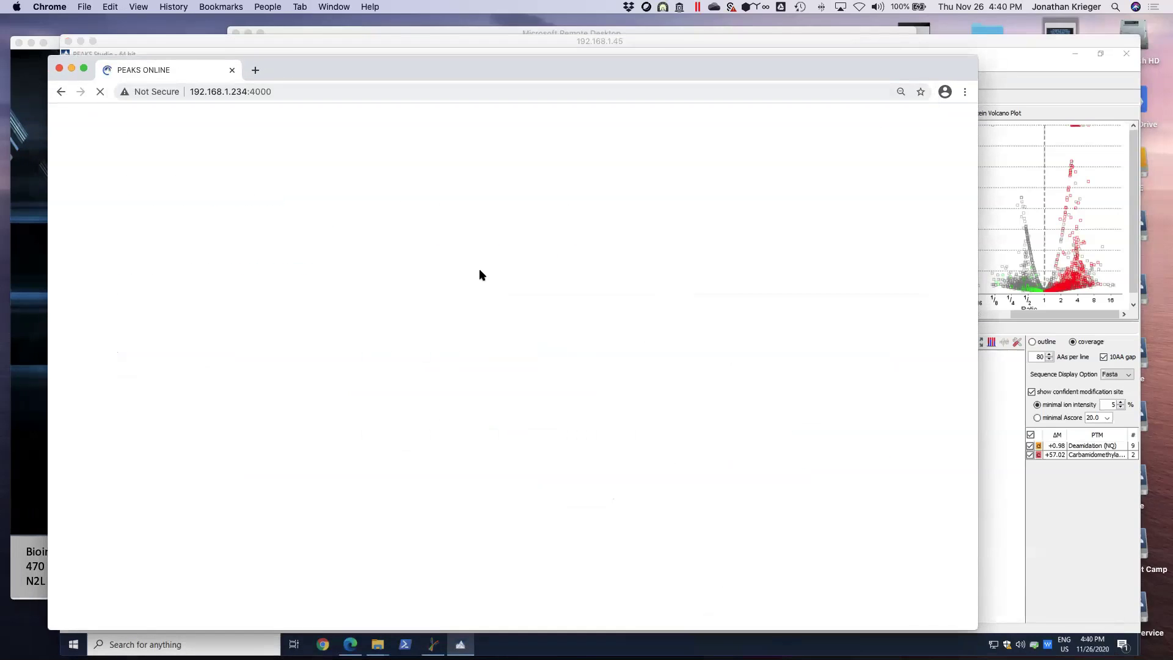
click(901, 114)
click(905, 169)
click(572, 245)
click(571, 310)
click(582, 313)
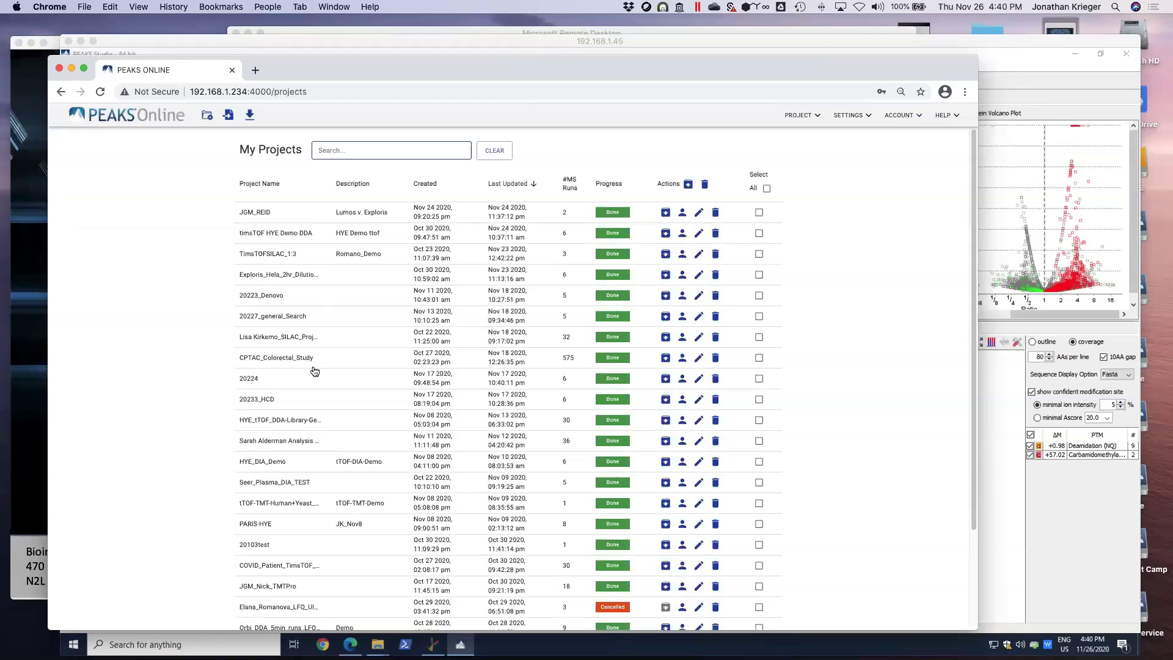
Step: Open the HYE_DIA_Demo project, review the summary statistics of its LFQ result and open the result's protein list
click(278, 464)
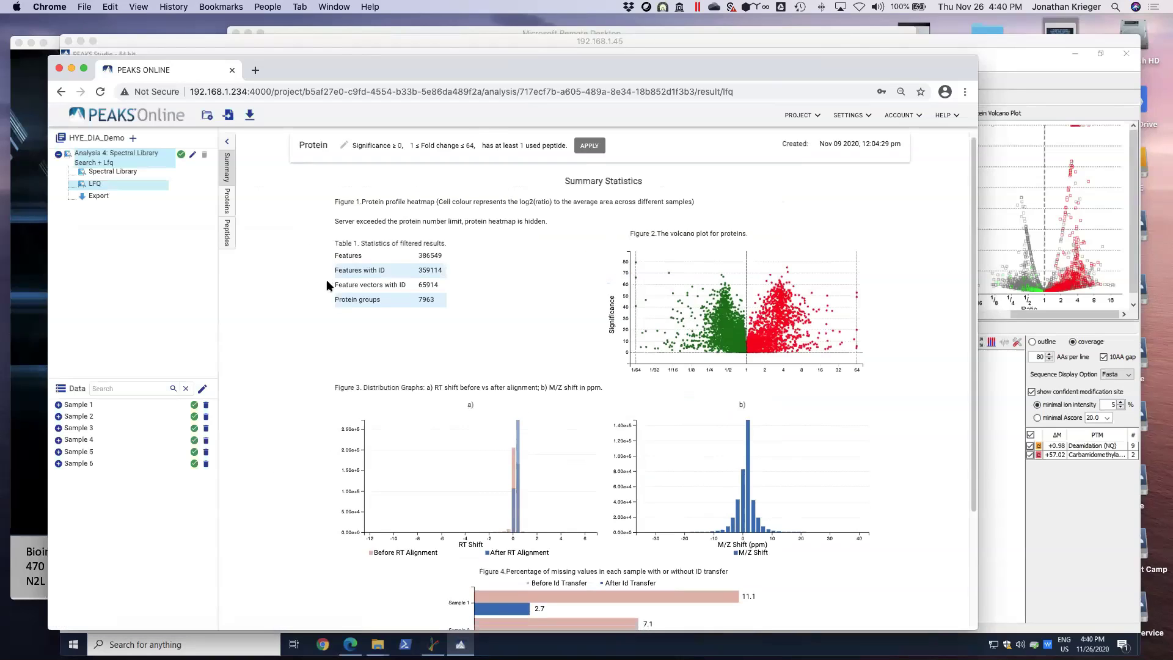
scroll(324, 281, down, 5)
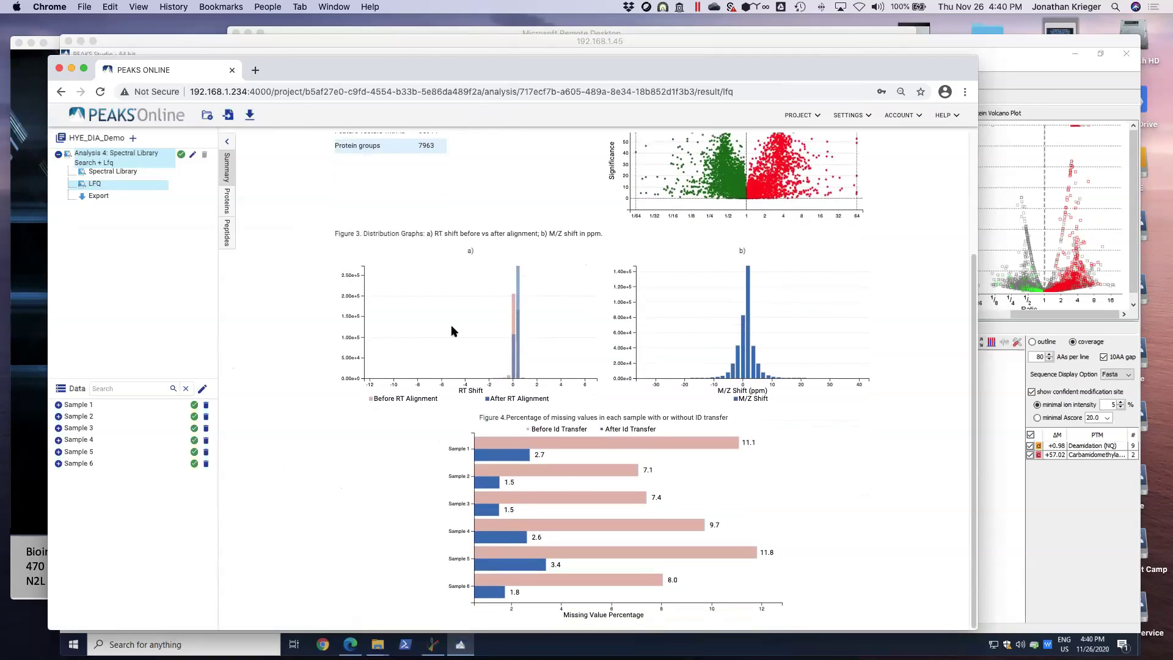
scroll(508, 567, up, 3)
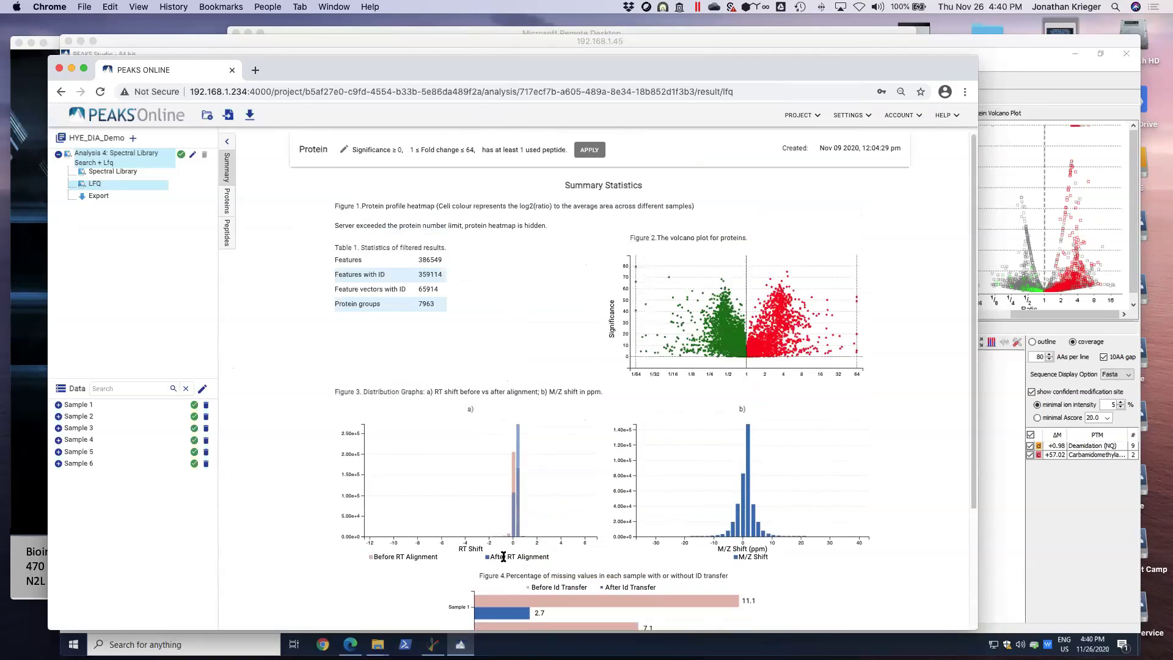
click(226, 207)
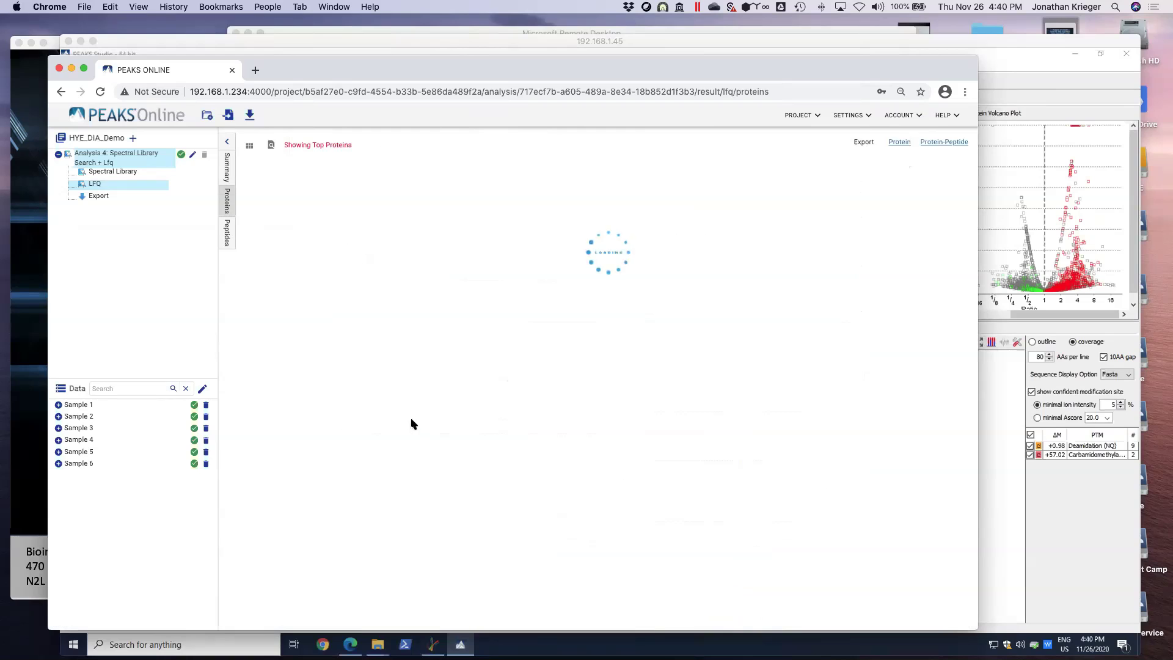
Step: Filter the LFQ protein list to proteins whose accession contains "coli"
drag(295, 72, 381, 113)
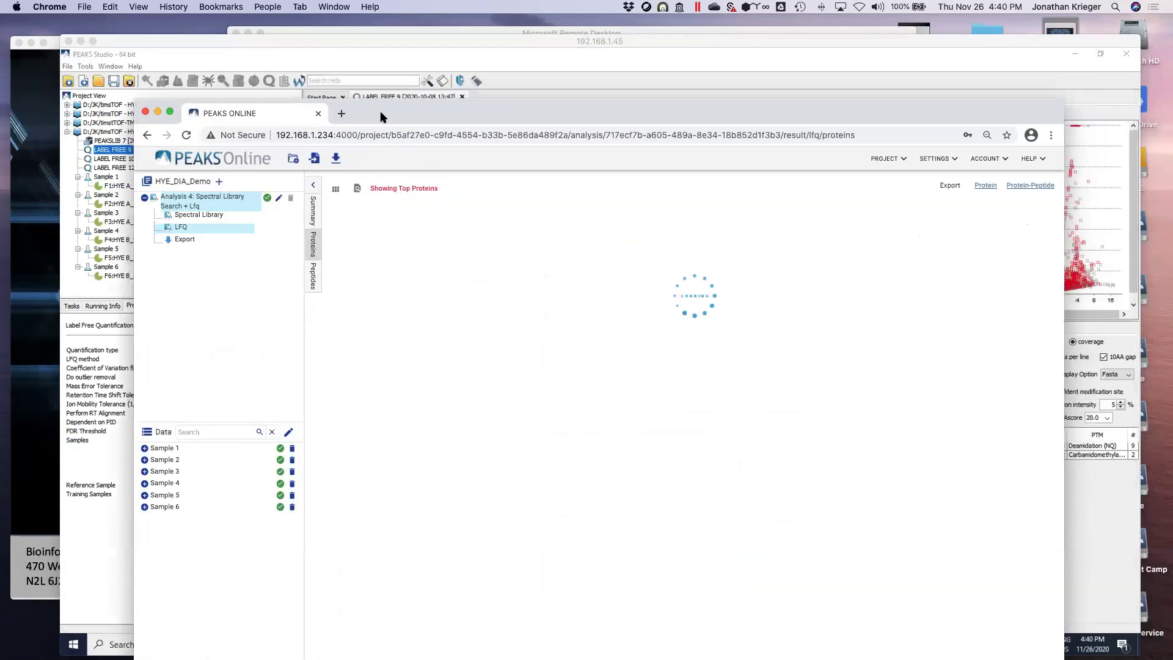
click(357, 189)
click(523, 362)
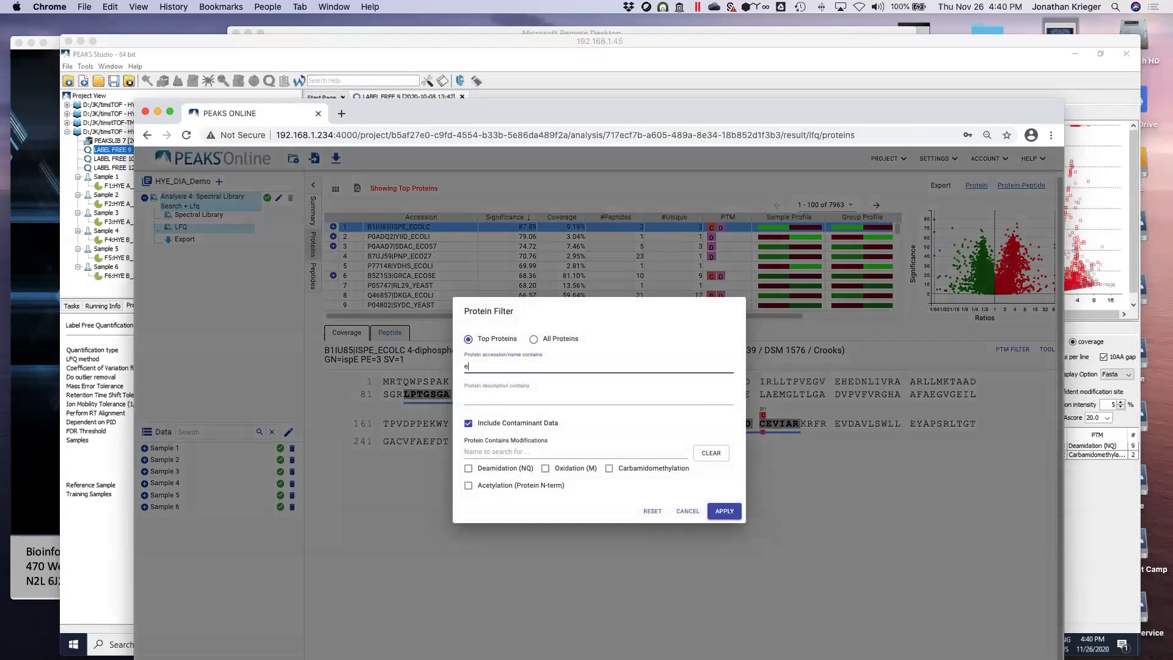
key(Return)
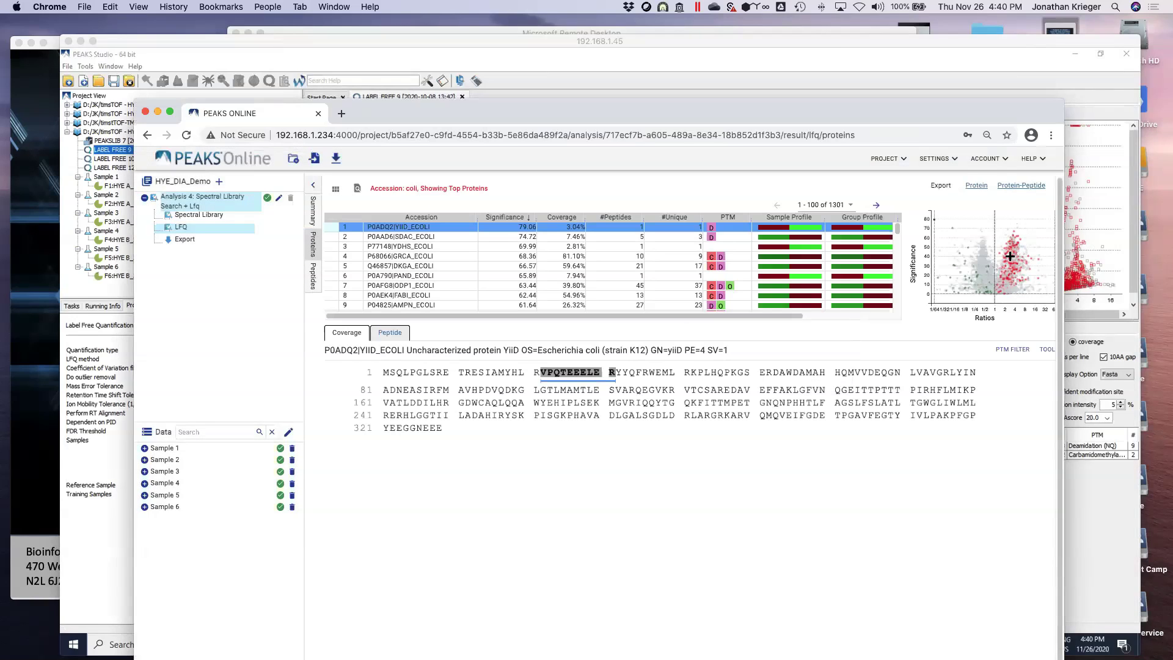
Step: Select protein P0AAI3|FTSH_ECOLI from its point in the volcano plot to show its sequence coverage
scroll(1018, 270, up, 3)
scroll(1018, 270, up, 5)
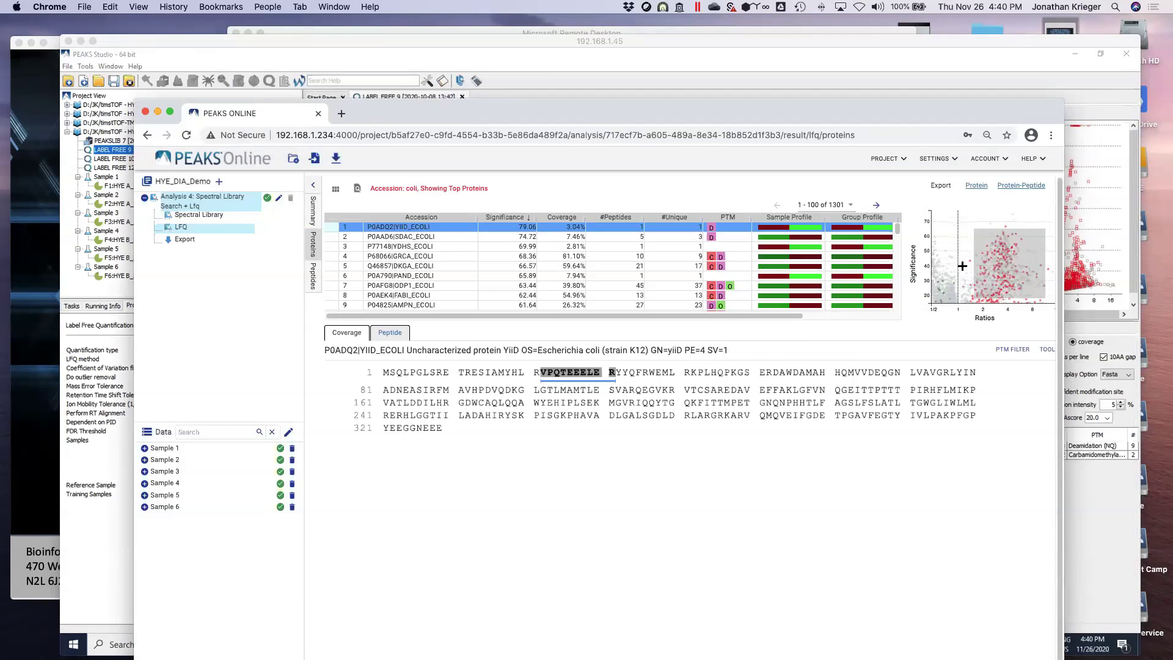
scroll(970, 279, up, 5)
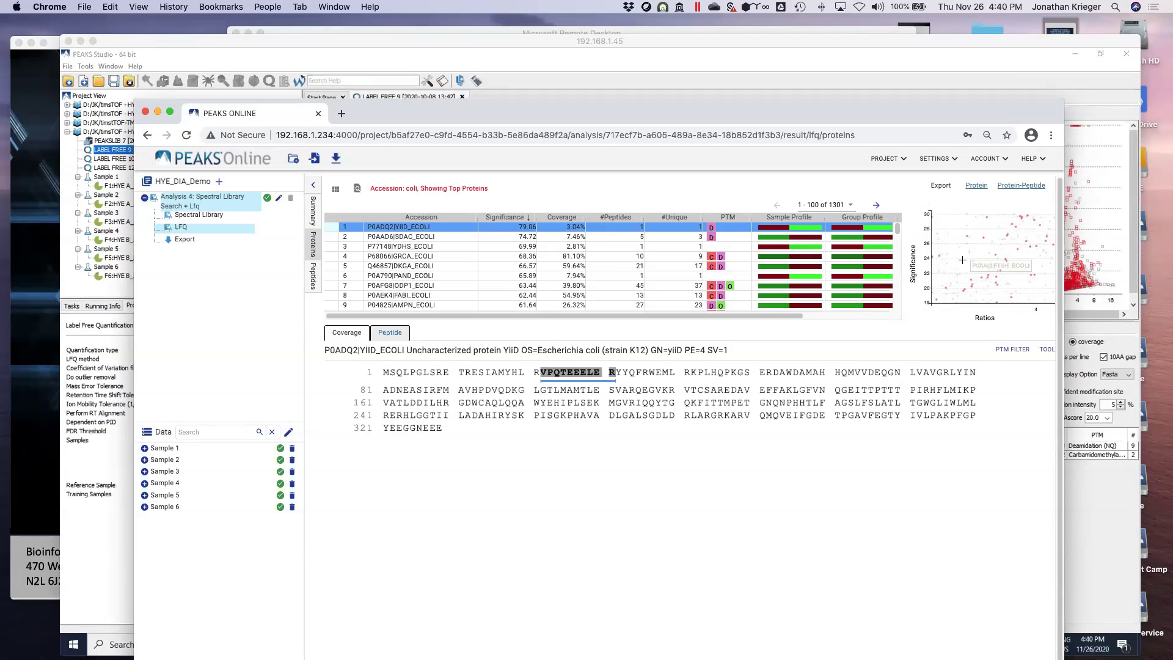
double_click(963, 260)
click(962, 260)
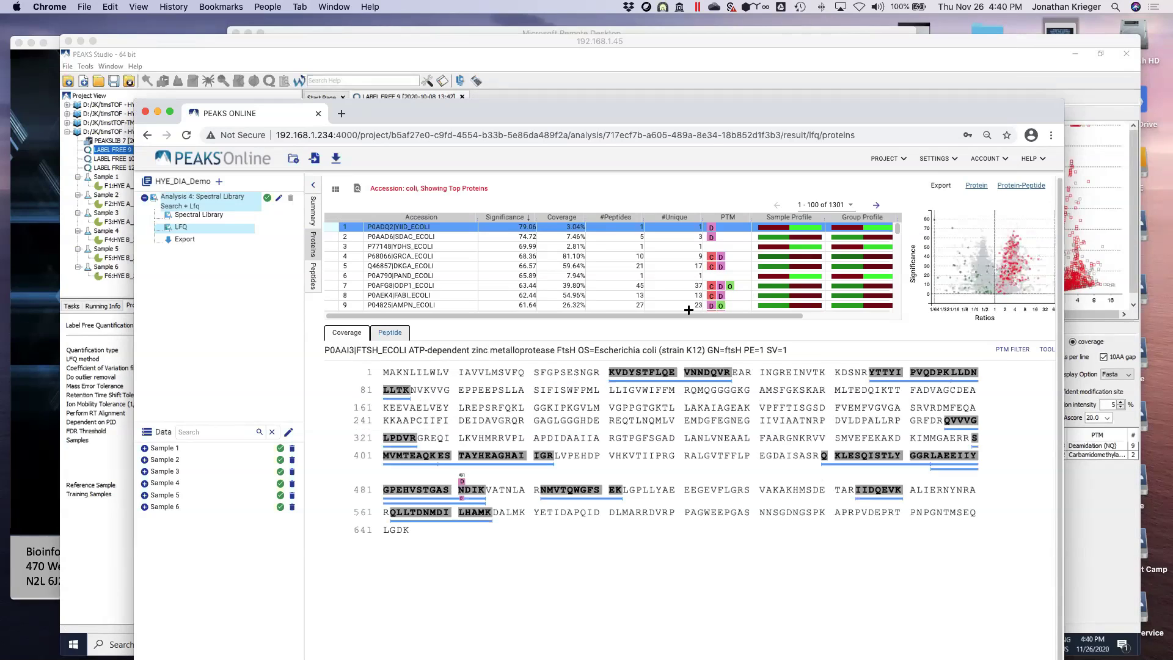
Step: Browse the supporting peptides of FTSH_ECOLI and open YTTYIPVQDPK in the result's full peptide list
click(388, 333)
click(417, 381)
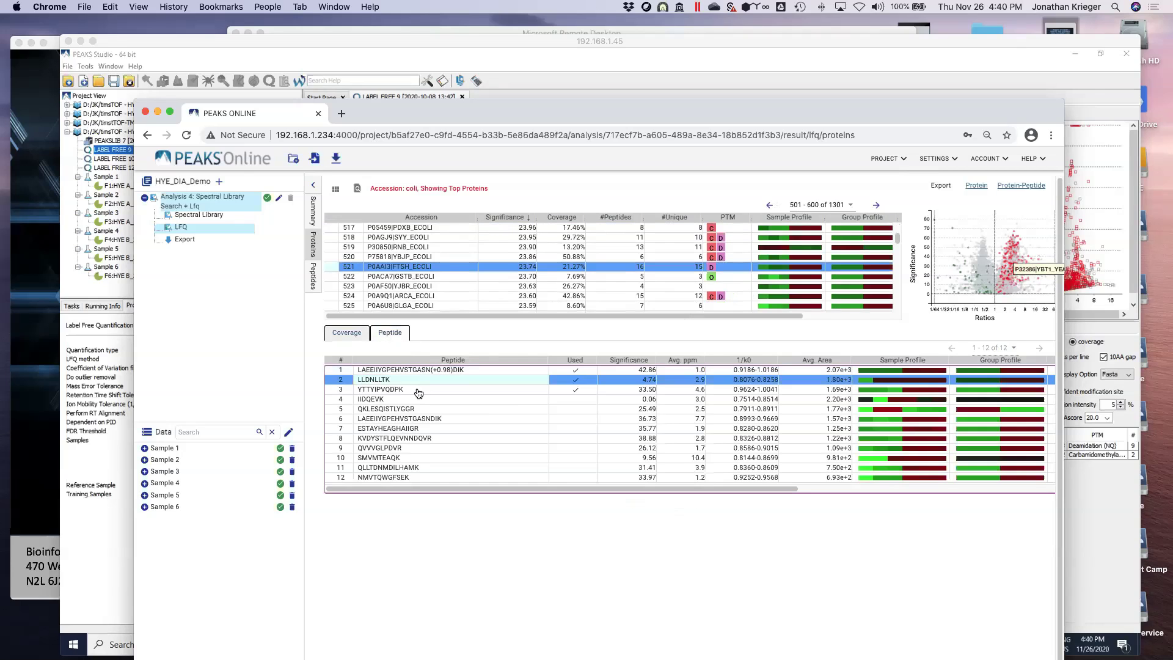
click(419, 391)
click(421, 371)
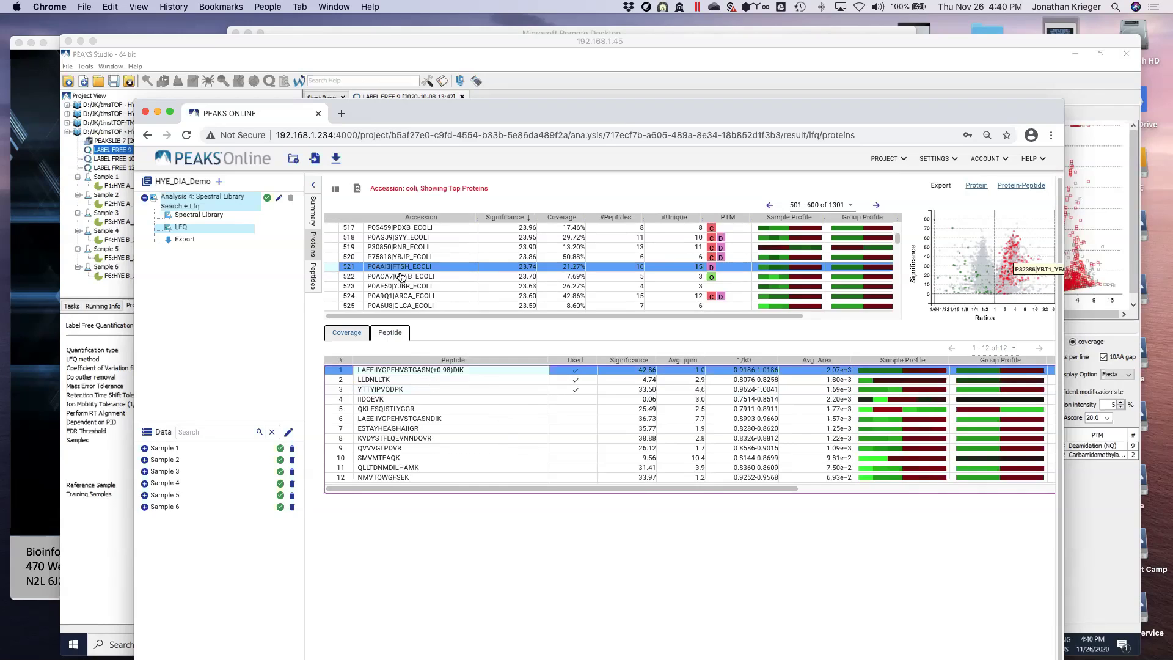
click(435, 399)
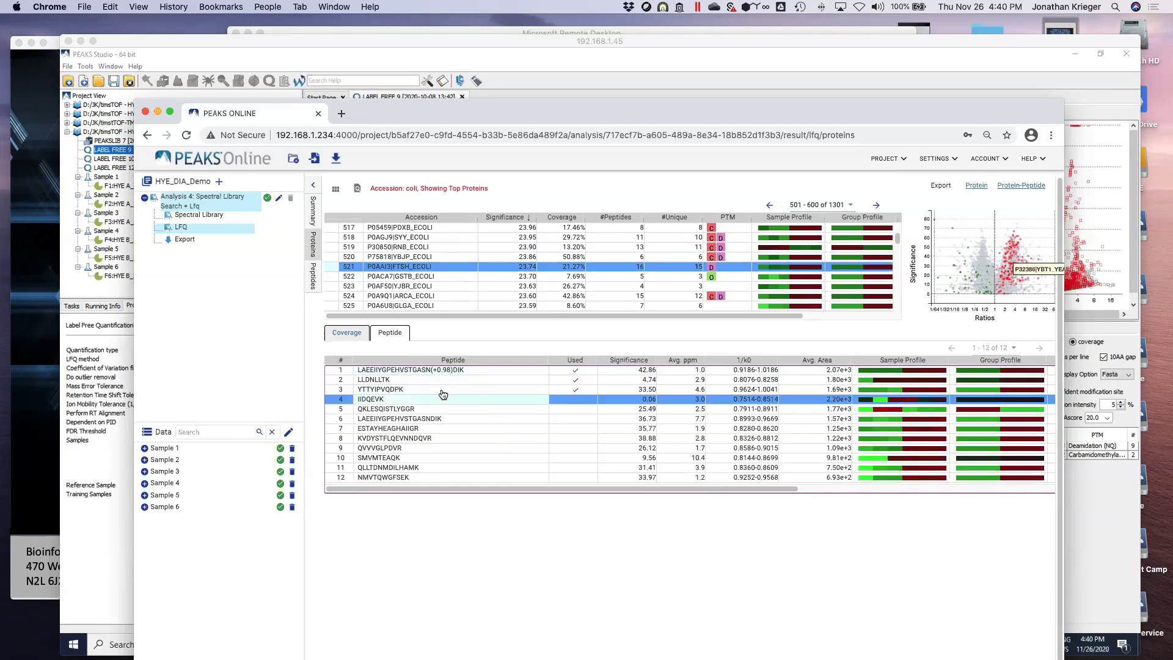
click(441, 391)
double_click(441, 391)
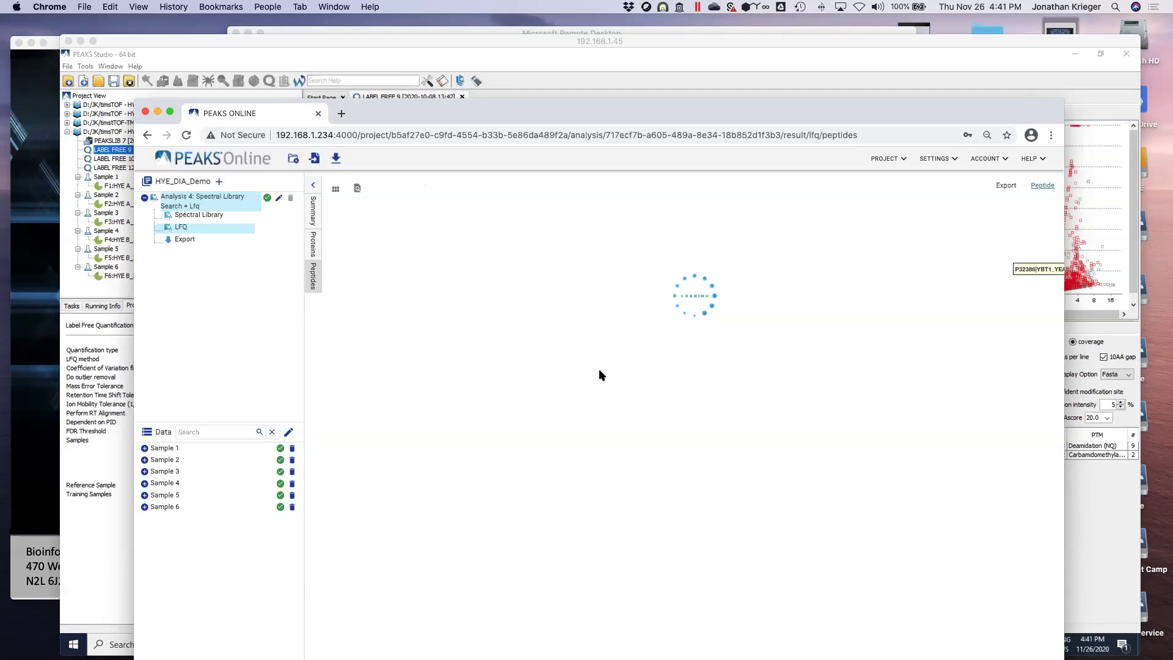
Step: Display the ion match of YTTYIPVQDPK as a mirrored comparison of the query and library spectra
drag(660, 113, 707, 86)
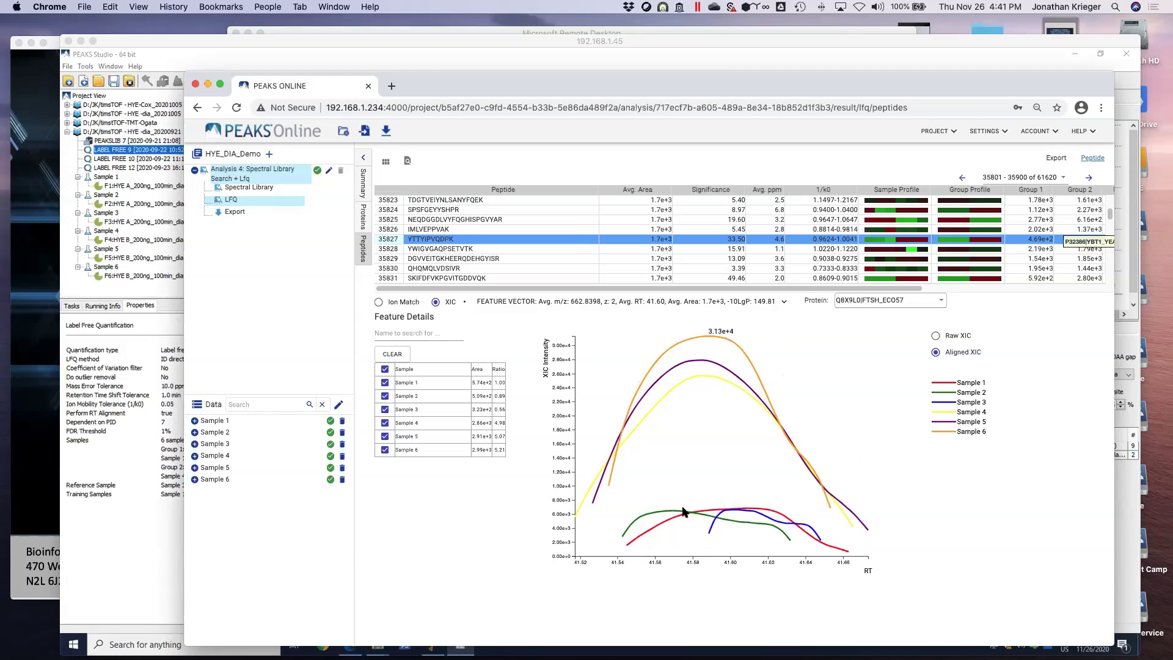
click(397, 302)
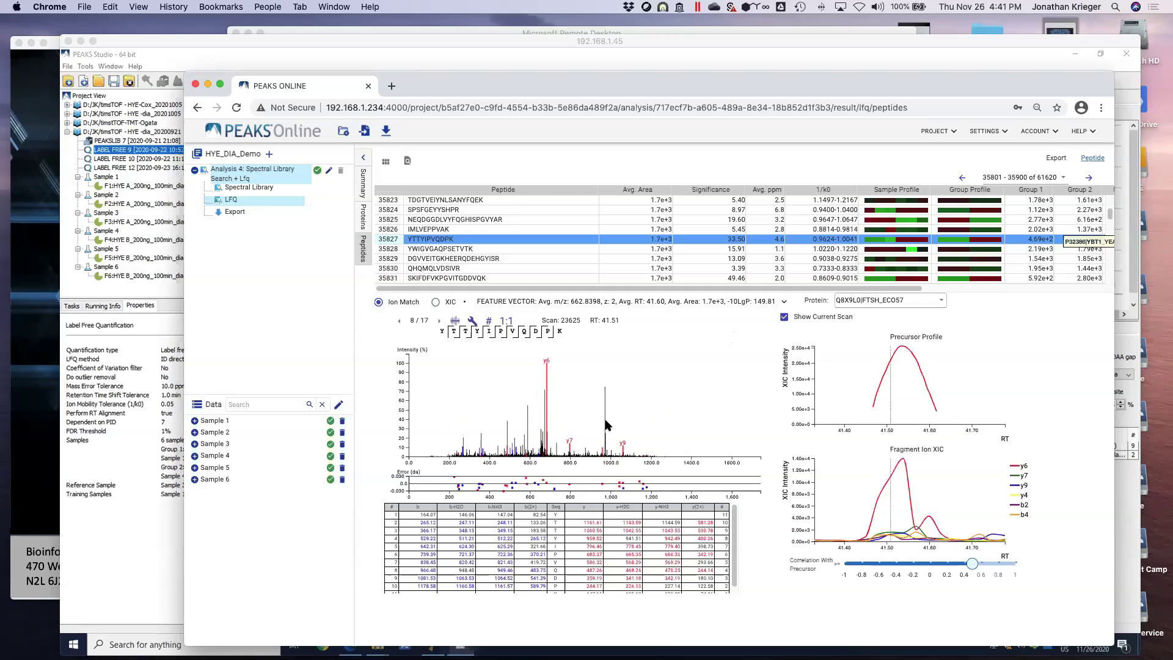
click(456, 321)
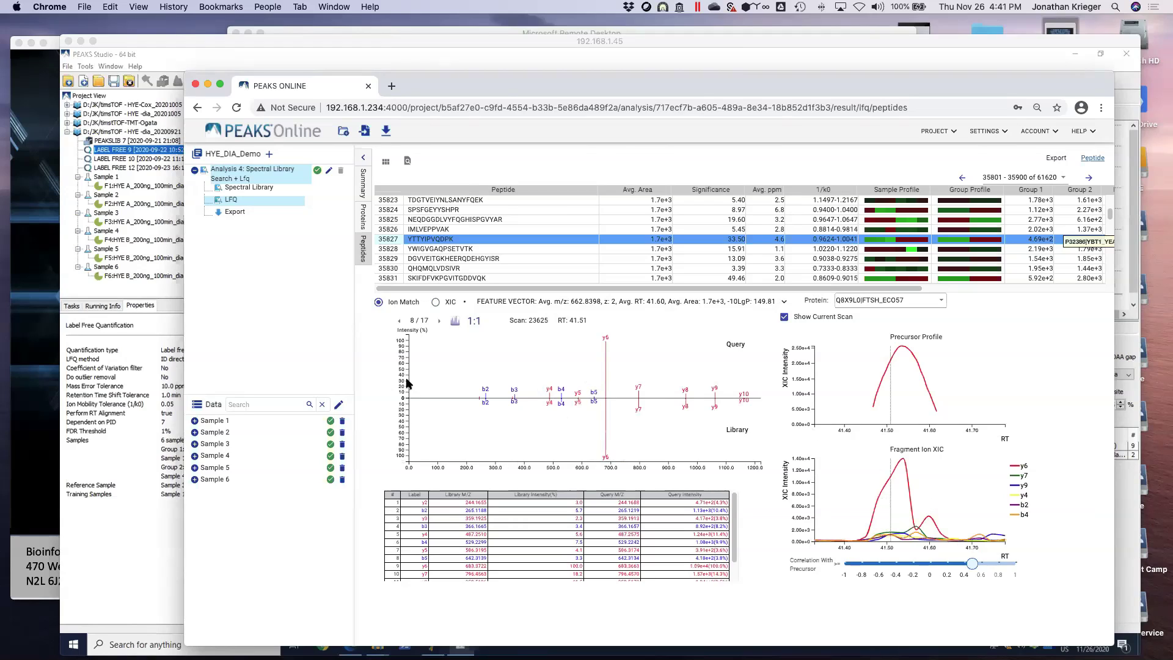
Step: Step back and forth through the scans of YTTYIPVQDPK to compare each query spectrum with the library spectrum
click(399, 321)
click(400, 321)
click(399, 321)
click(400, 322)
click(440, 322)
click(439, 321)
click(440, 322)
click(439, 321)
click(440, 322)
click(441, 322)
click(441, 322)
click(441, 322)
click(441, 322)
click(441, 322)
click(442, 322)
click(442, 322)
click(400, 322)
click(400, 321)
click(401, 322)
click(401, 322)
click(401, 322)
click(401, 322)
click(401, 322)
click(401, 323)
Step: Select peptide SKIFDFVKPGVITGDDVQK and step through its scans against the library spectrum, ending on scan 11 of 23
click(496, 278)
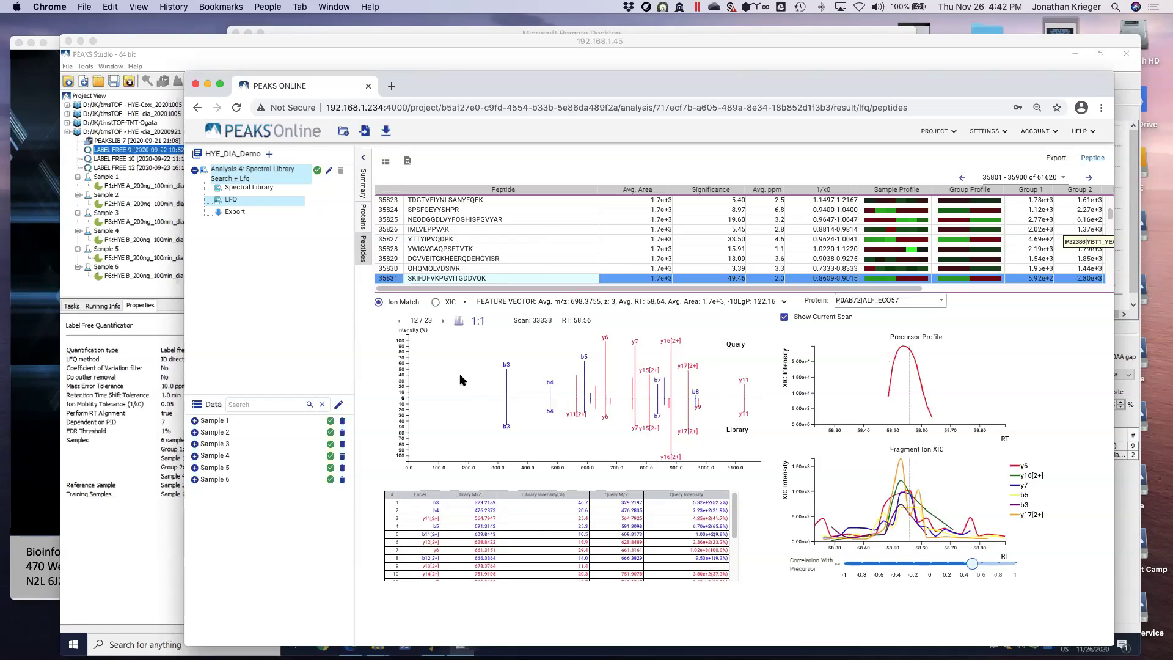
click(443, 321)
click(443, 321)
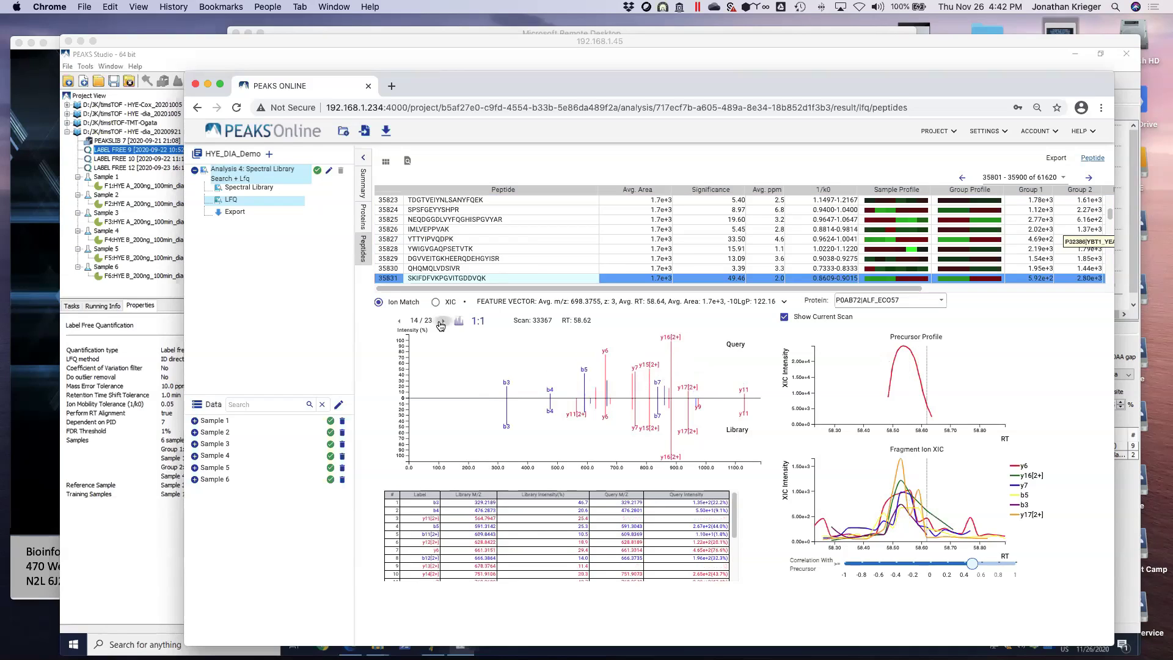
click(443, 321)
click(443, 321)
click(443, 321)
click(442, 321)
click(442, 321)
click(442, 321)
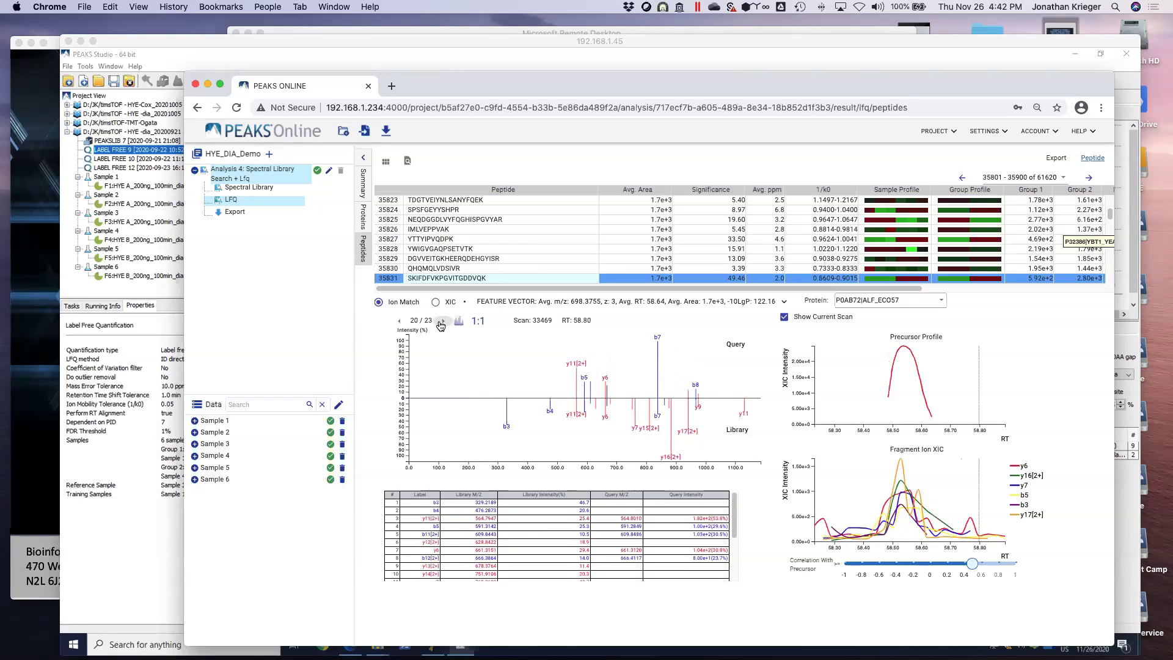
click(400, 322)
click(400, 322)
click(400, 322)
click(400, 322)
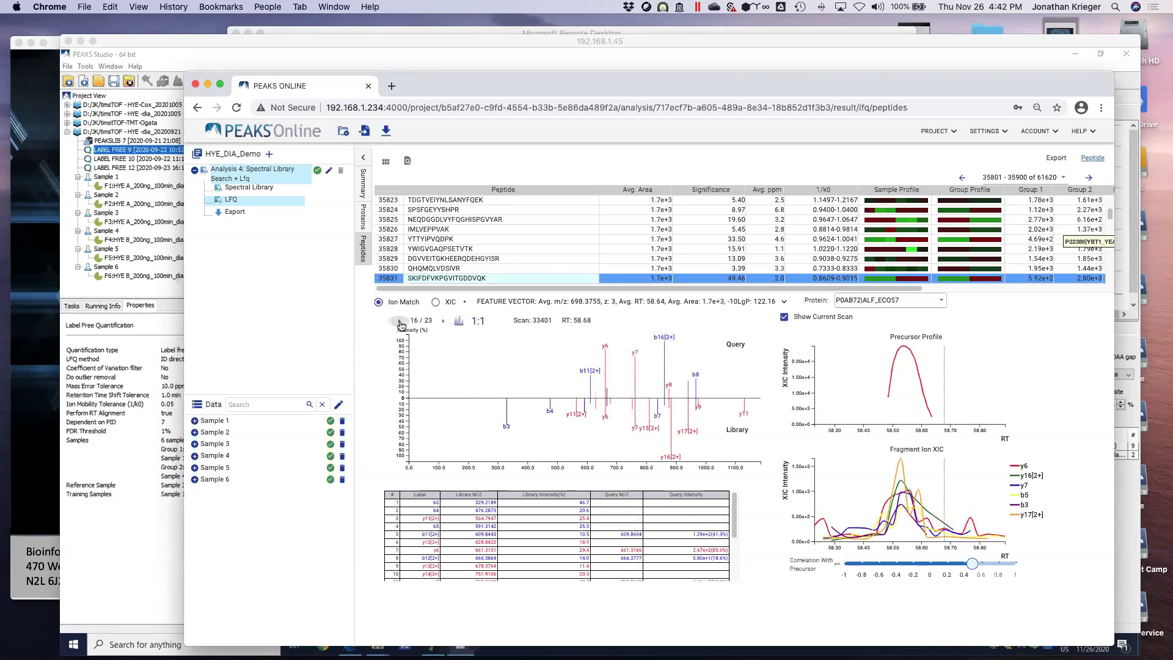
click(400, 322)
click(400, 322)
click(400, 322)
click(400, 322)
click(401, 322)
click(400, 322)
click(401, 323)
click(400, 322)
click(400, 323)
click(400, 322)
click(400, 322)
click(439, 321)
click(439, 321)
click(438, 321)
click(438, 322)
click(438, 322)
click(438, 322)
click(438, 322)
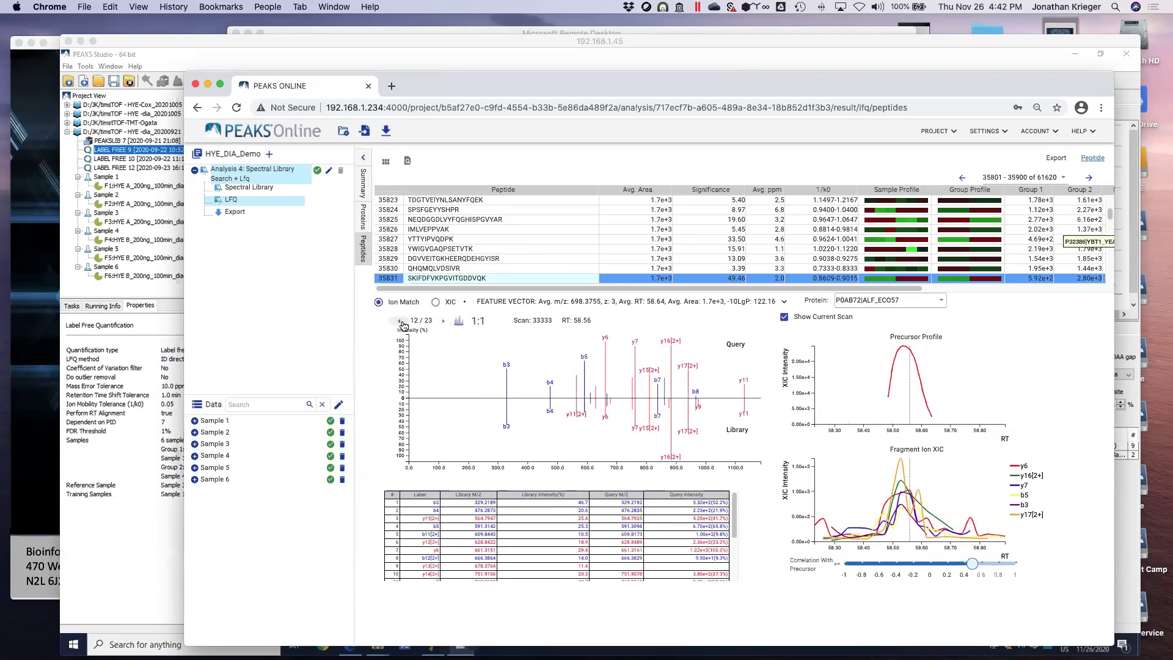
click(399, 321)
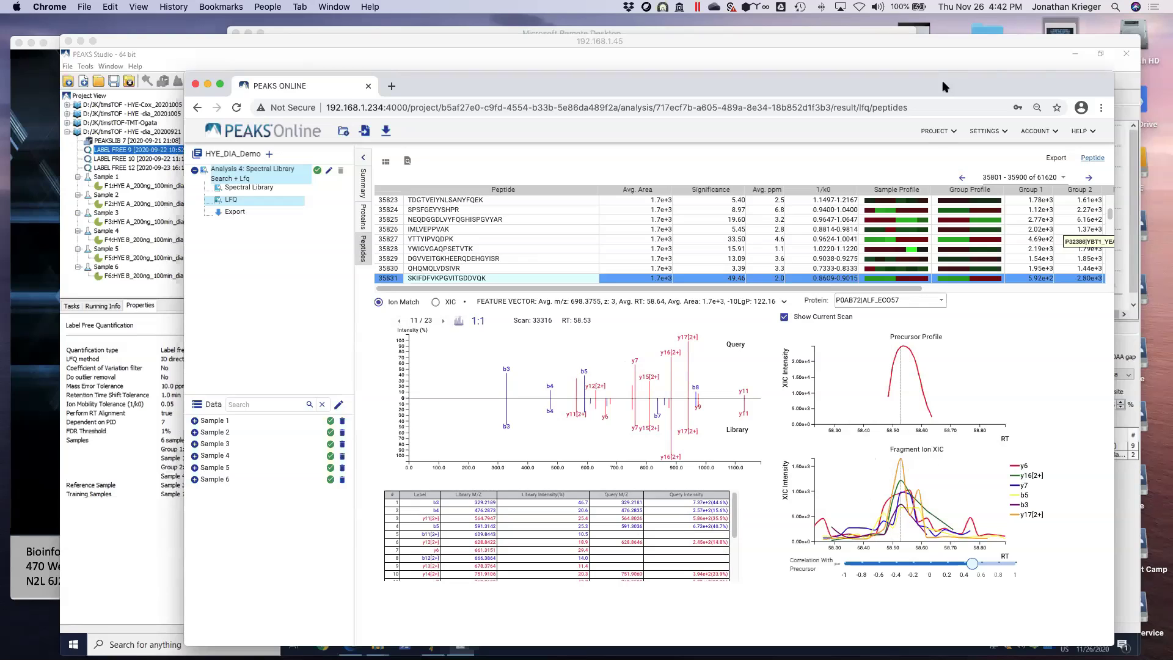
drag(970, 75, 903, 63)
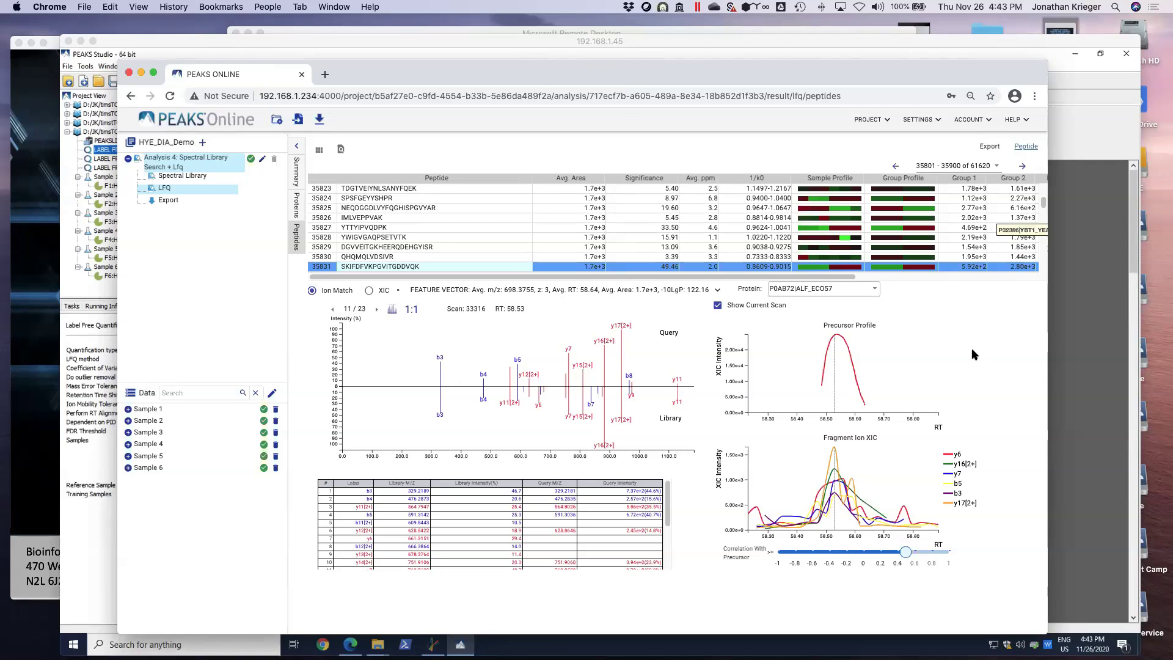
click(1110, 334)
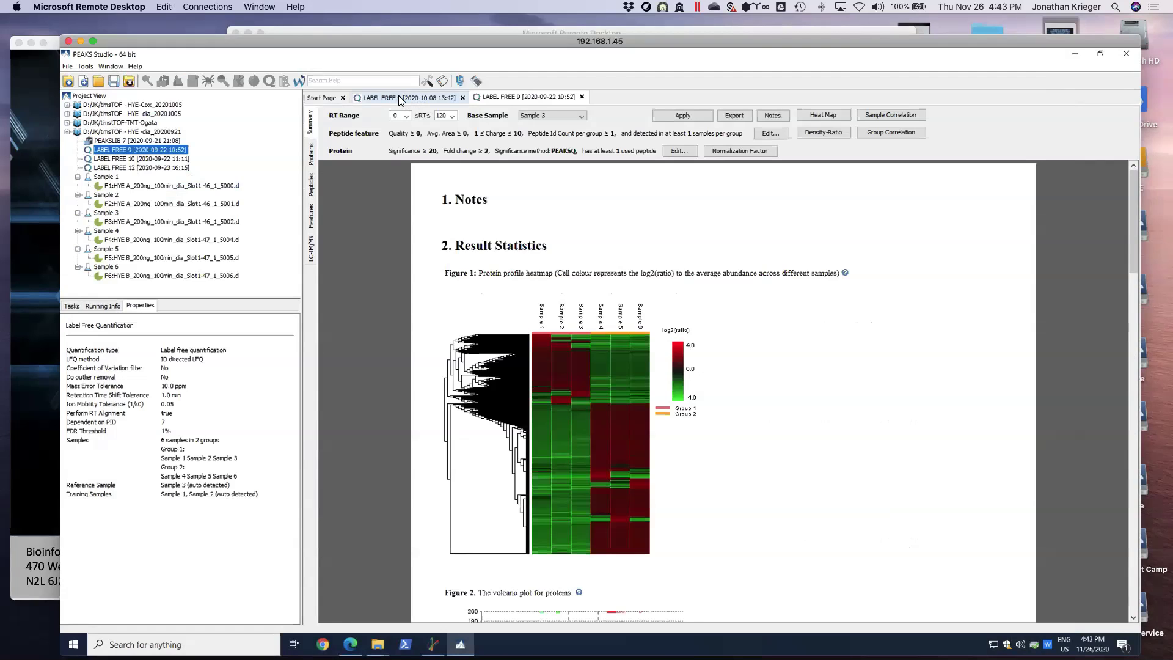
key(super+Tab)
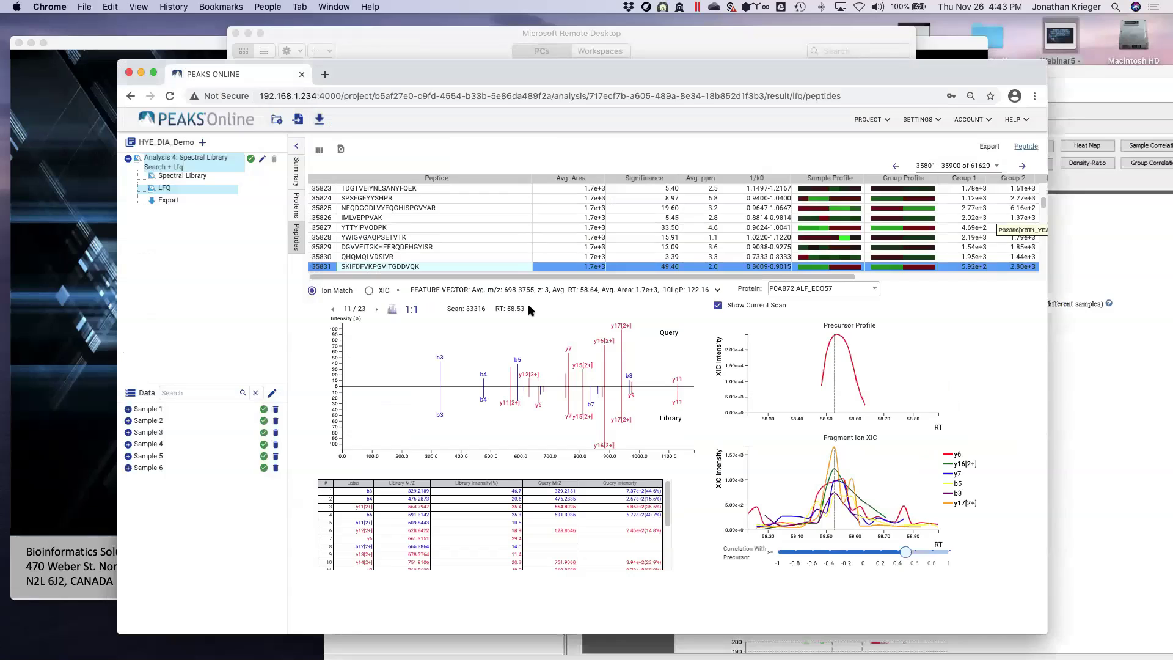
Step: Return scan 33316 of SKIFDFVKPGVITGDDVQK to the annotated ion match spectrum and examine the y17[2+] peak near m/z 940 and its surrounding peaks
click(369, 290)
click(312, 290)
scroll(530, 441, up, 5)
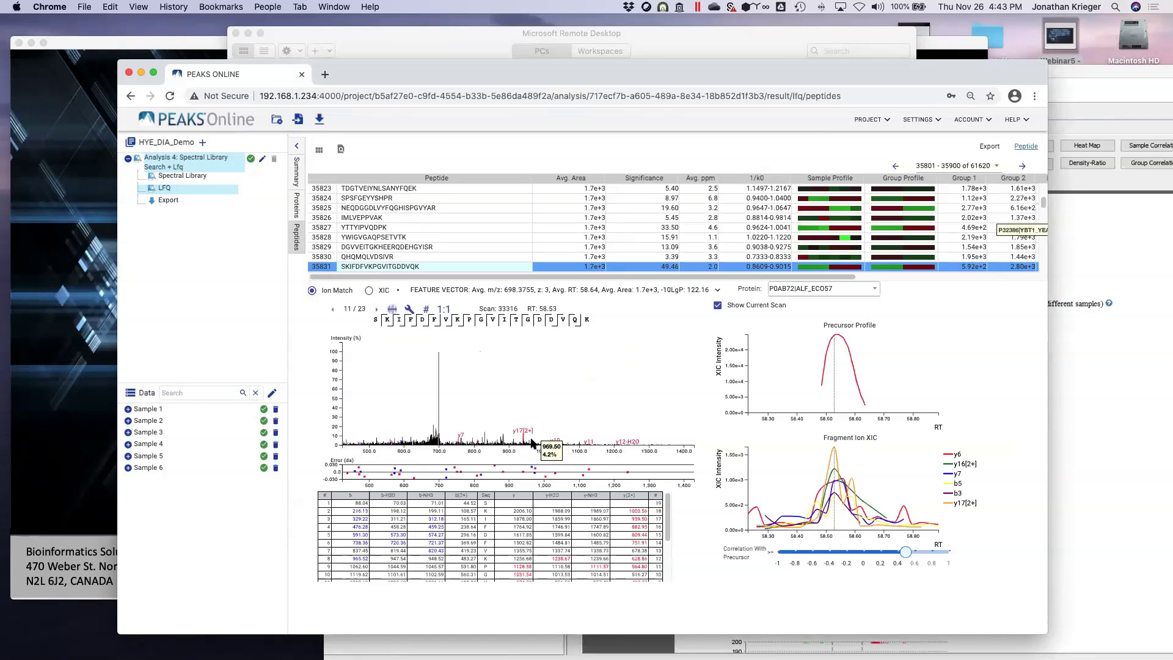
scroll(336, 415, up, 3)
scroll(335, 415, up, 5)
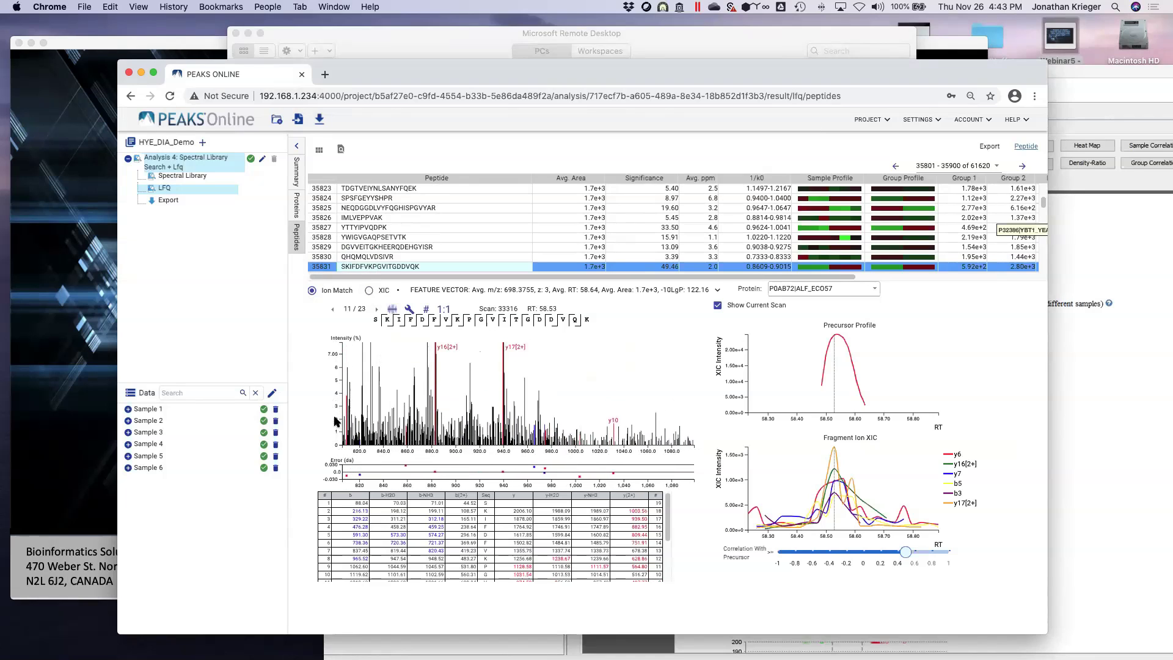
scroll(515, 379, up, 3)
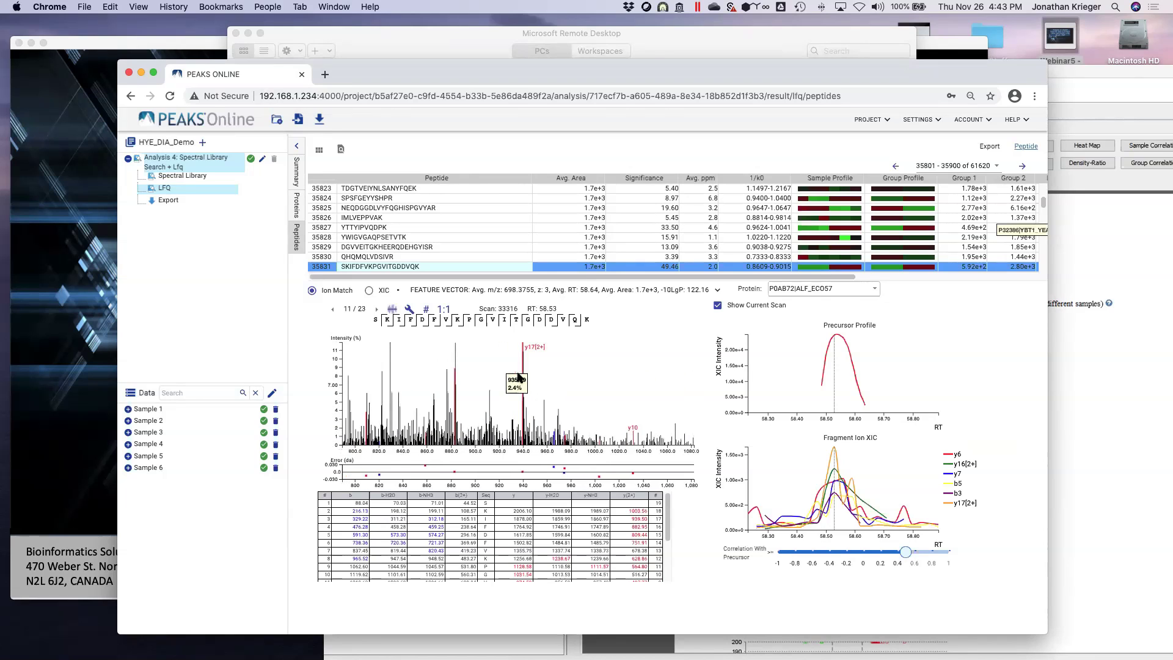
scroll(519, 383, up, 5)
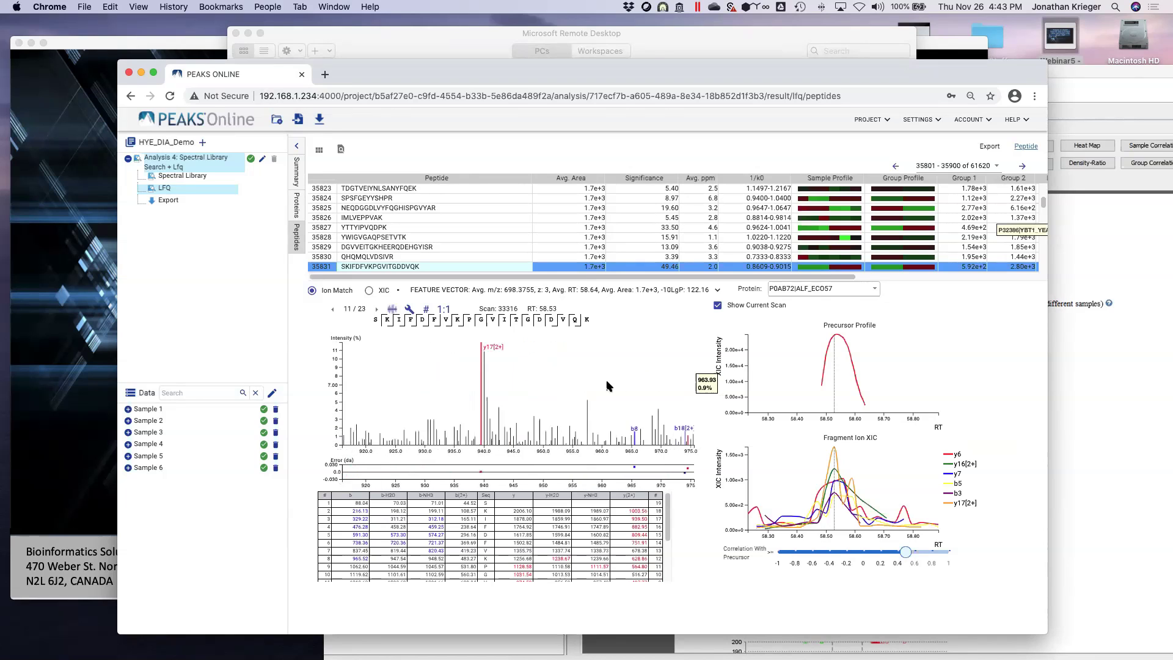
scroll(525, 381, up, 3)
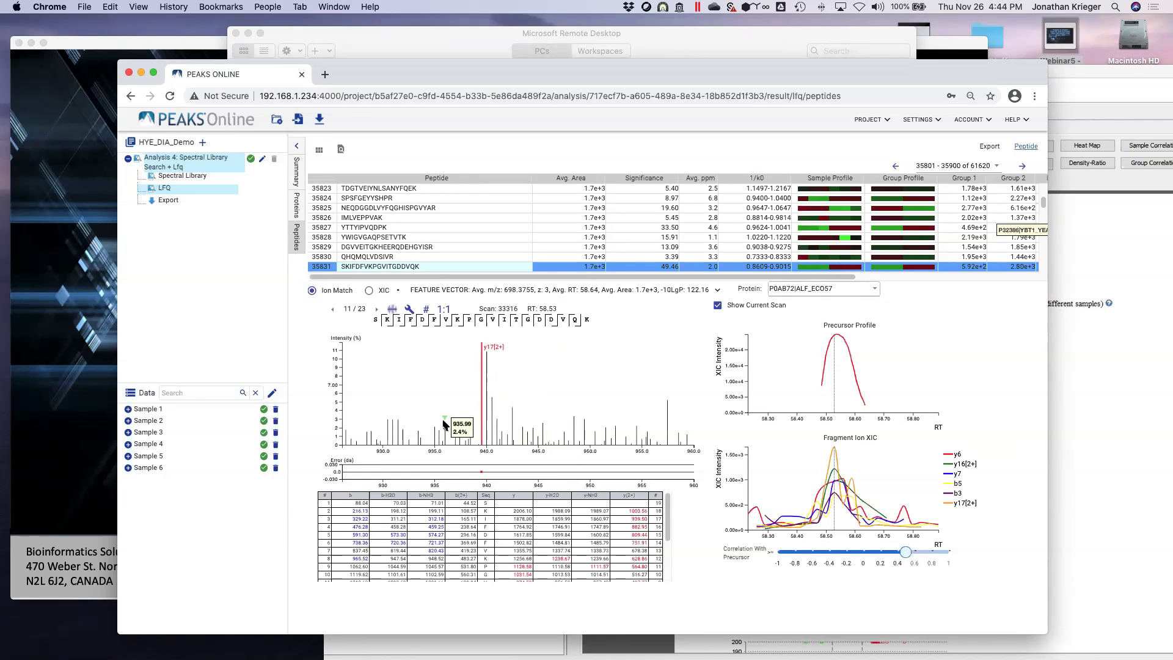
scroll(428, 391, up, 3)
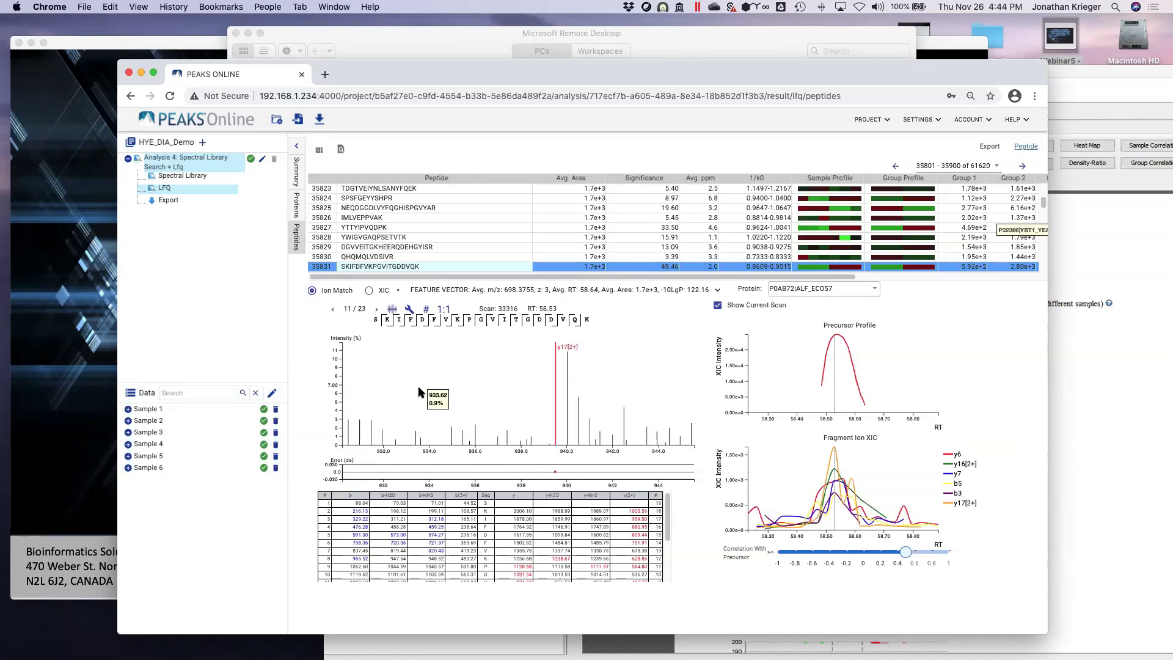
scroll(424, 388, down, 4)
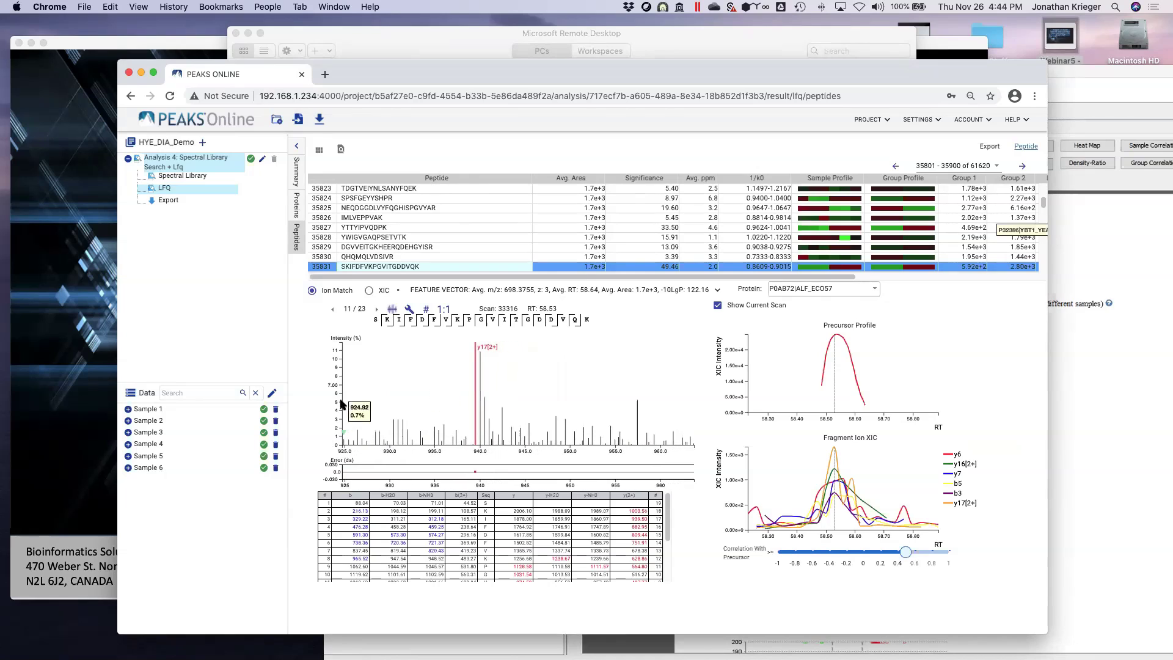
scroll(328, 403, down, 5)
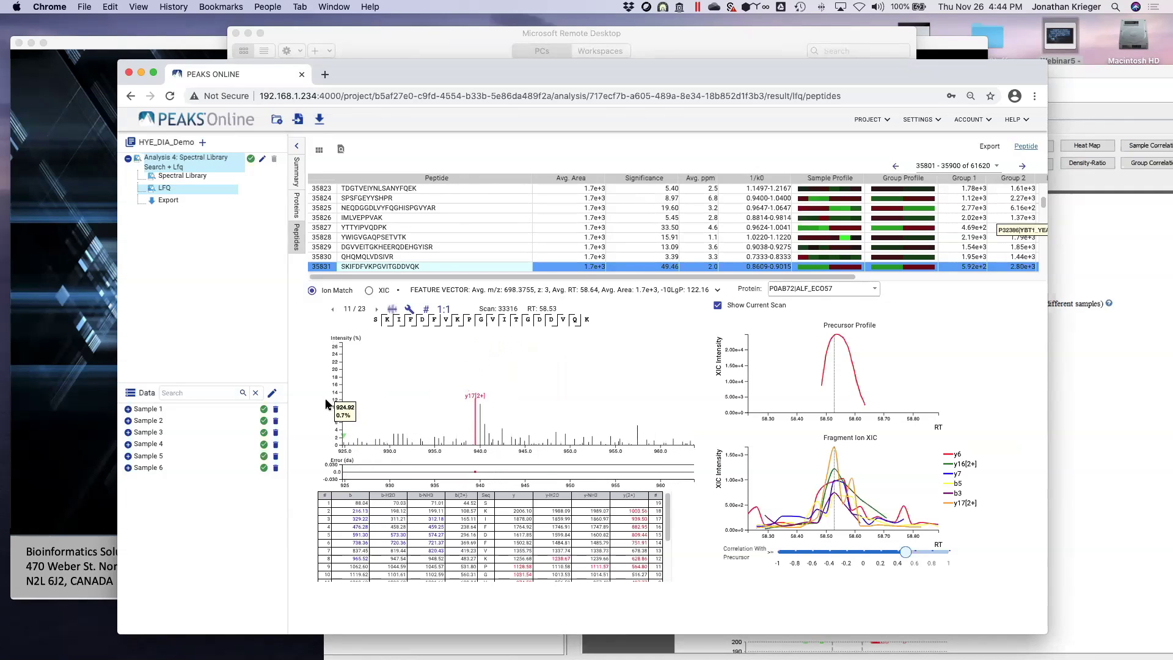
scroll(328, 403, down, 5)
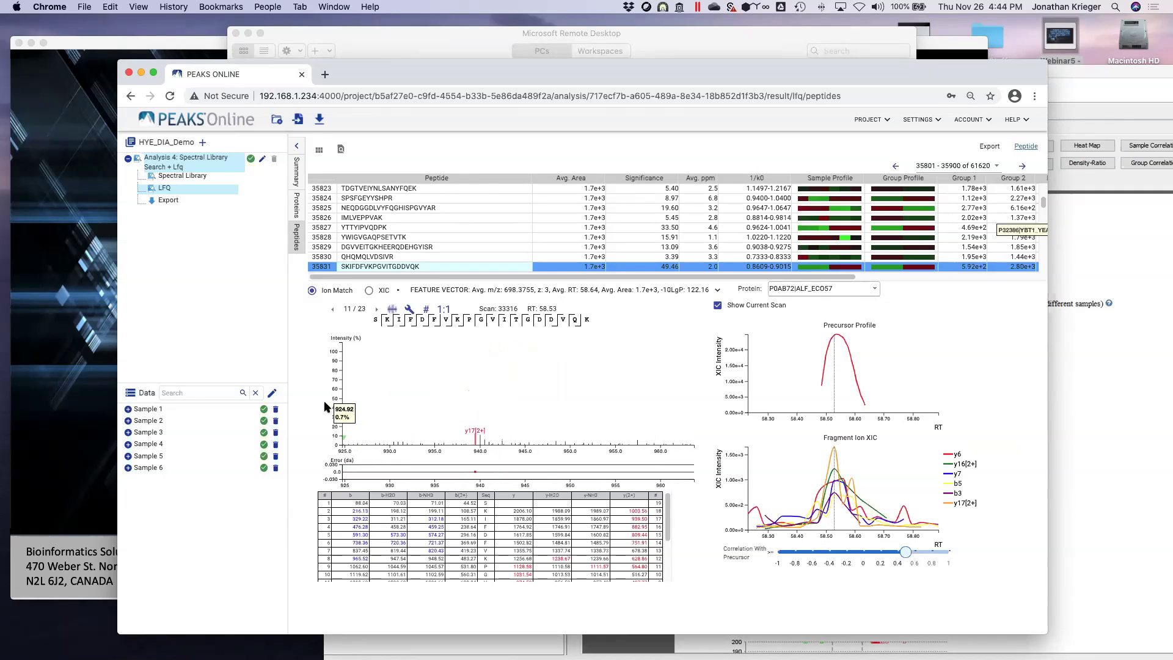
Step: Open the protein list of the timsTOF HYE Demo DDA project's LFQ result and show the ion match of RBSB_ECOLI peptide ILLINPTDSDAVGNAVK
click(189, 123)
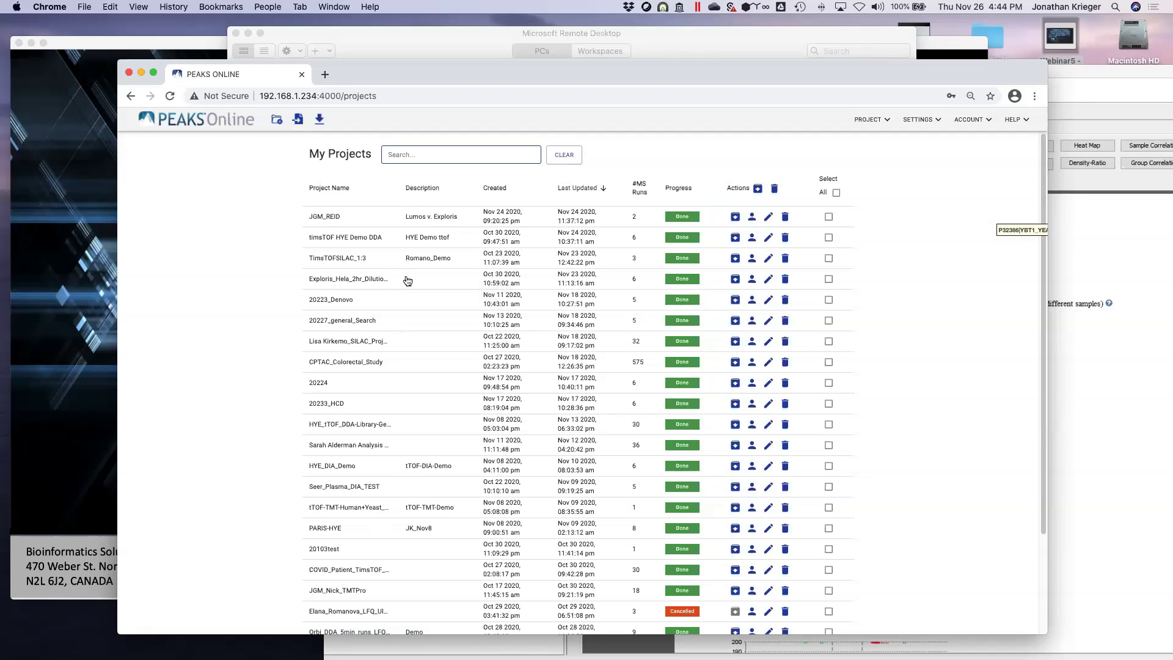
click(351, 237)
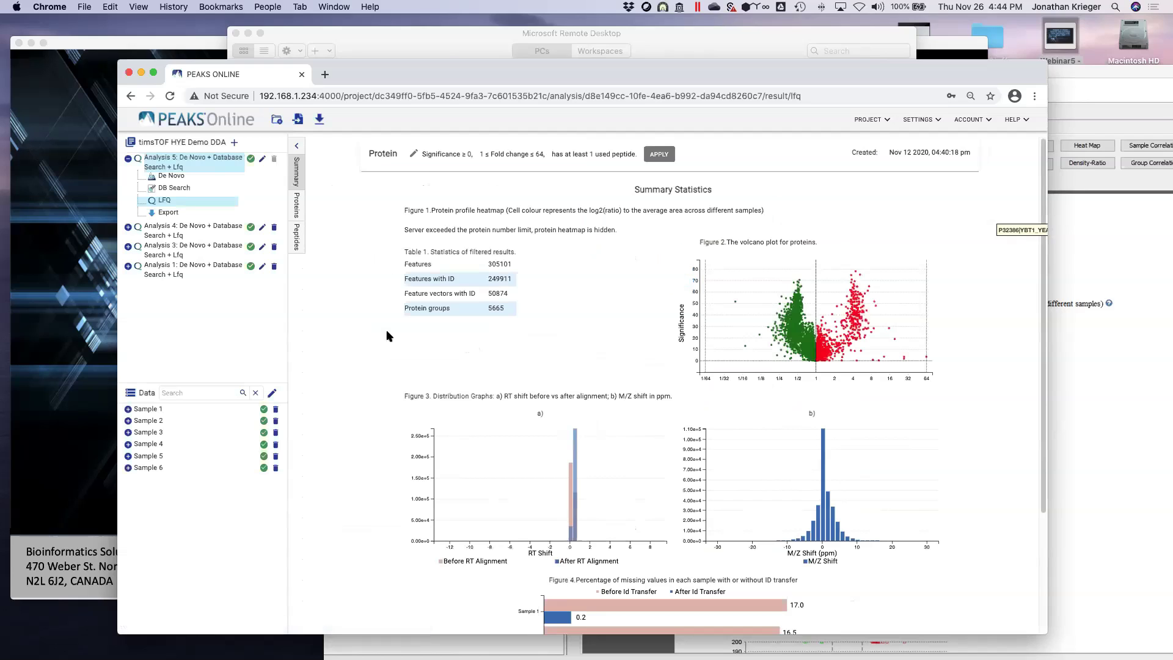
click(298, 206)
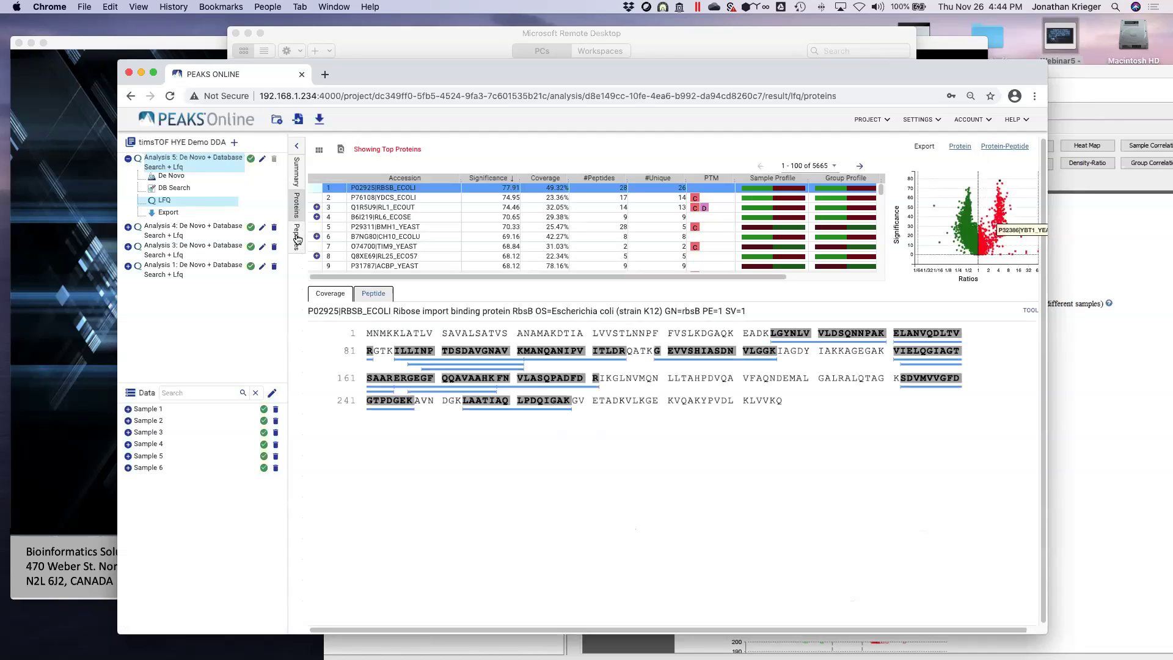
click(460, 364)
click(285, 242)
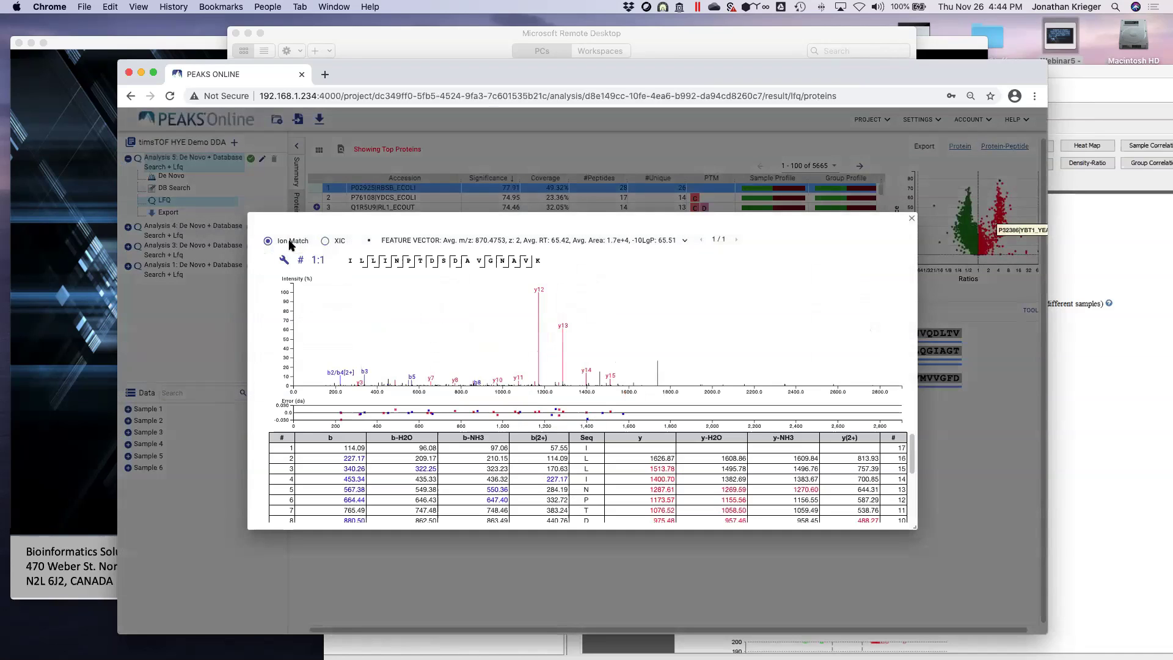
Step: Examine the y12 peak near m/z 1173.57 and its neighbours in the ILLINPTDSDAVGNAVK ion match, restore the full spectrum and close it
scroll(519, 357, up, 5)
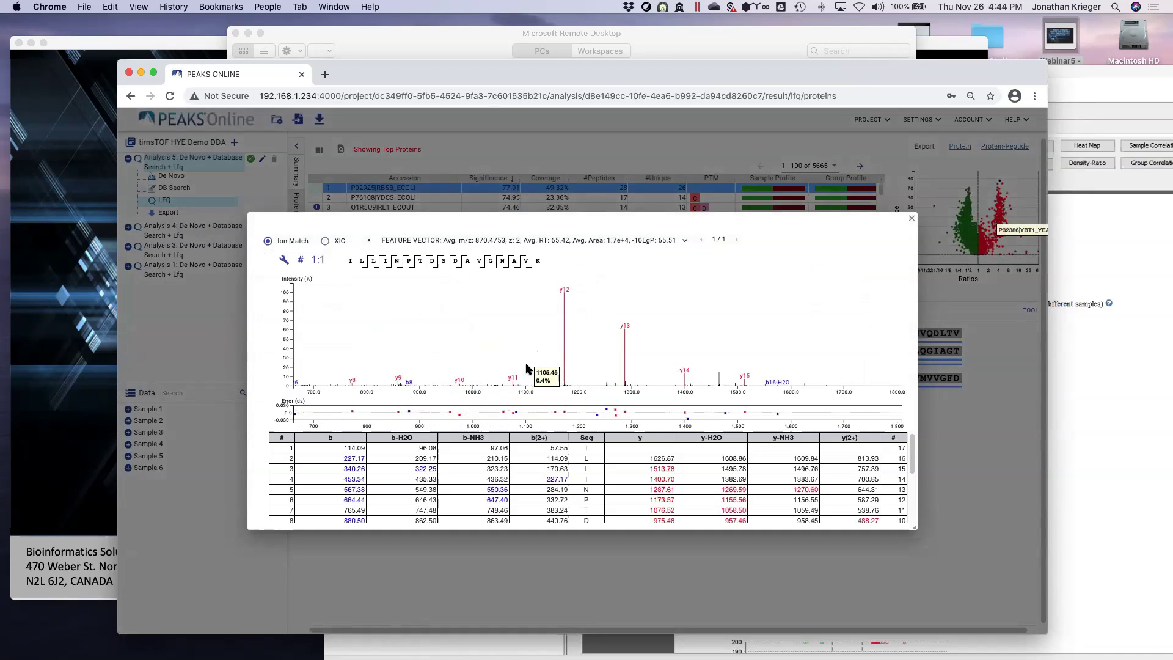
scroll(479, 350, up, 6)
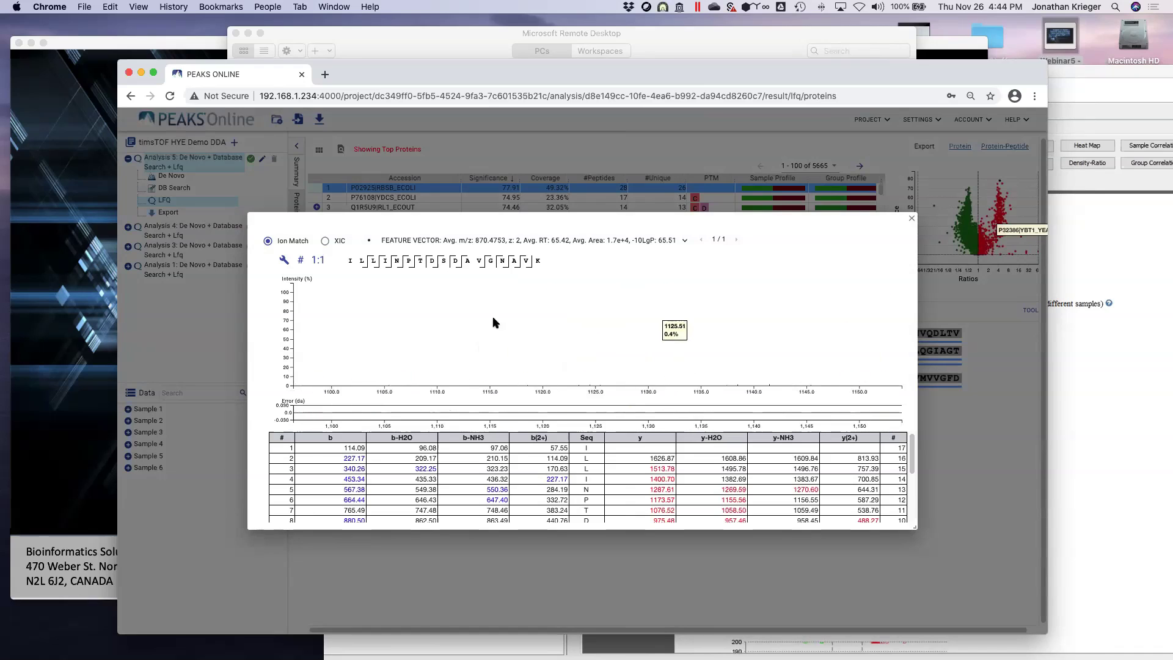
scroll(598, 333, down, 2)
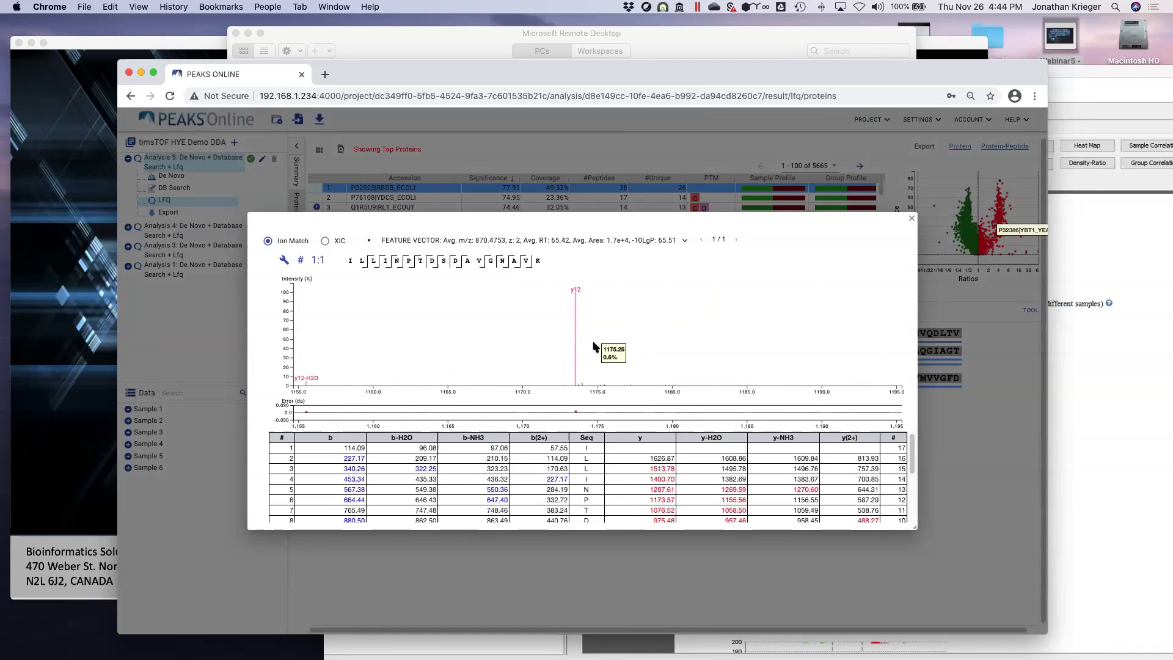
scroll(580, 366, up, 6)
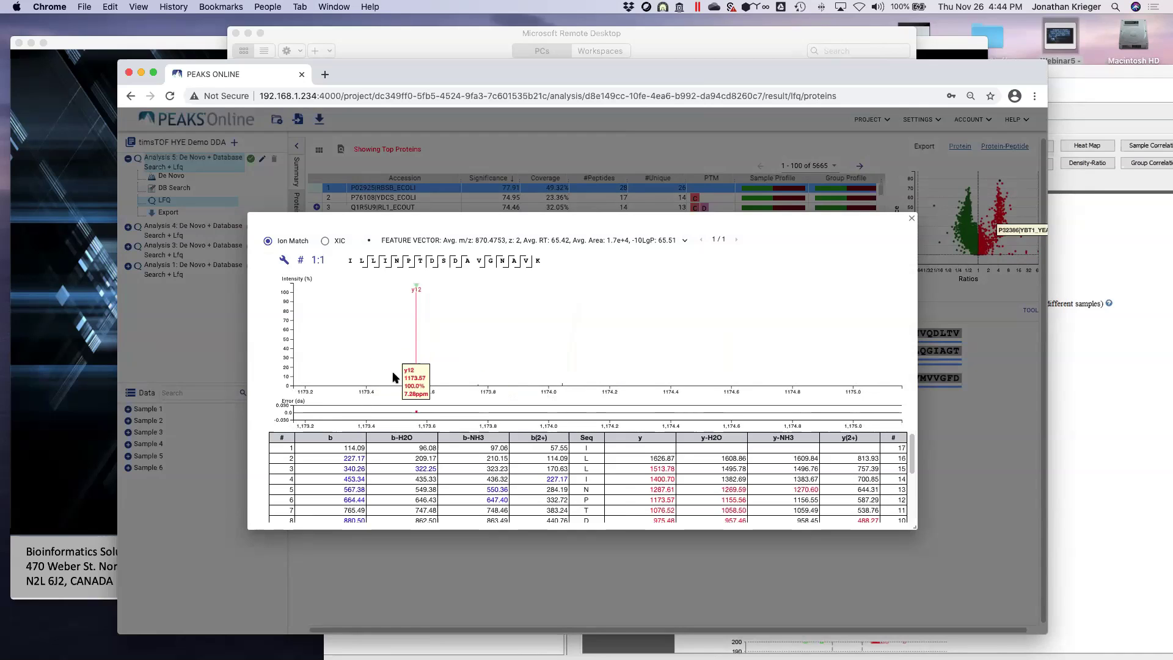
scroll(458, 303, down, 7)
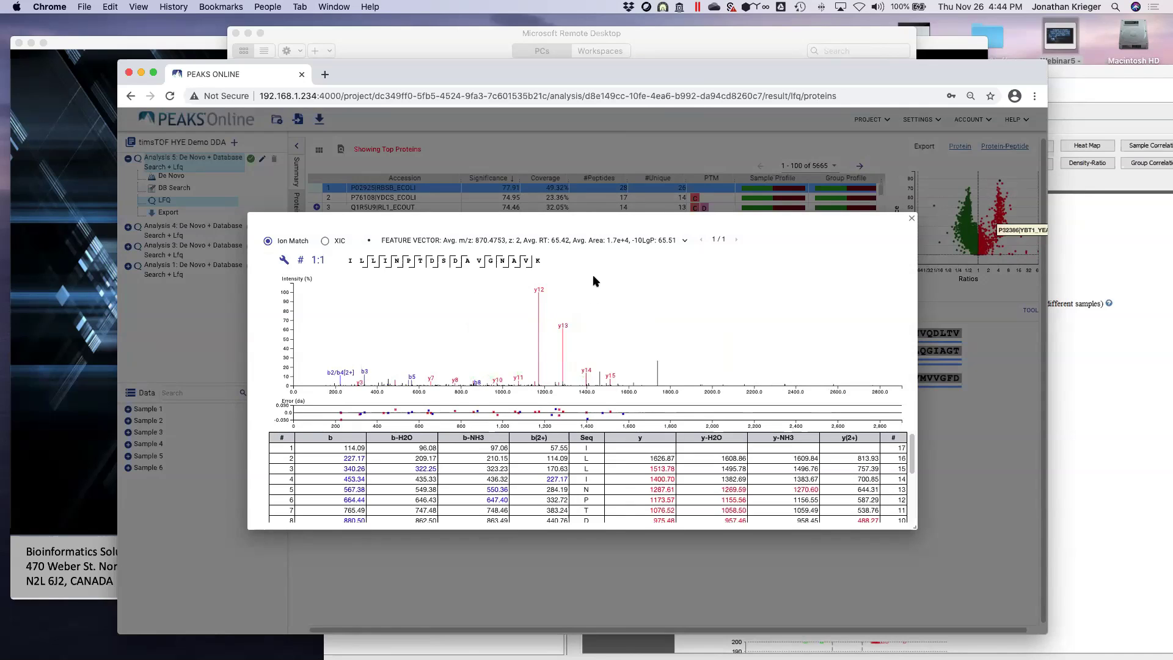
click(911, 220)
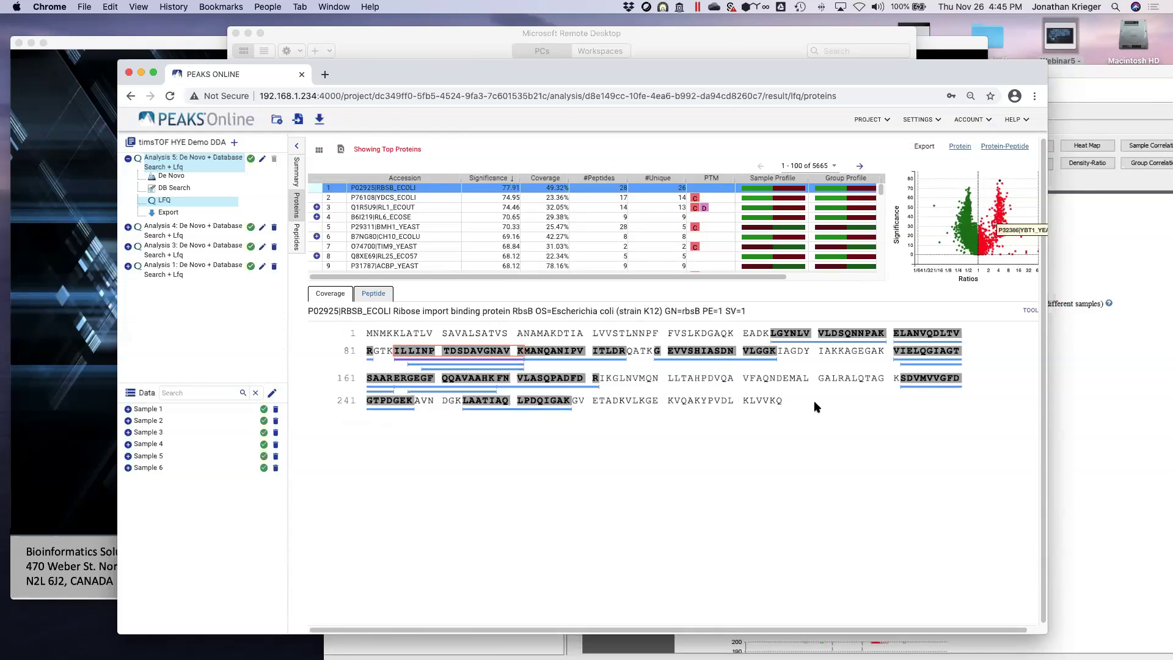
click(1098, 401)
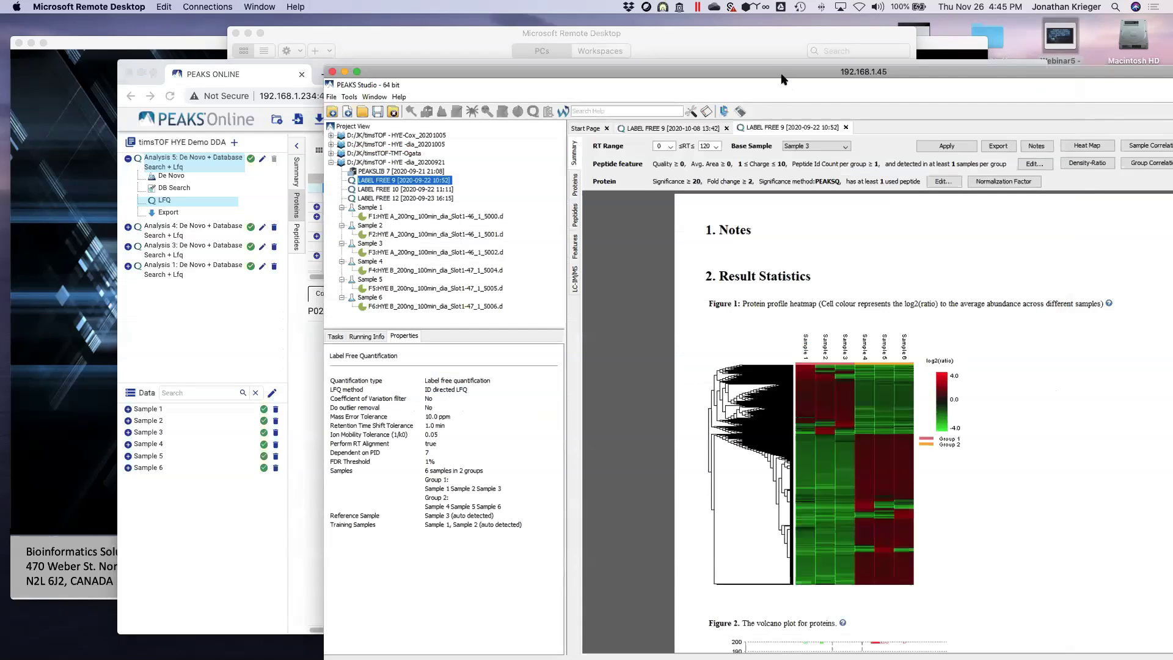
drag(783, 77, 474, 139)
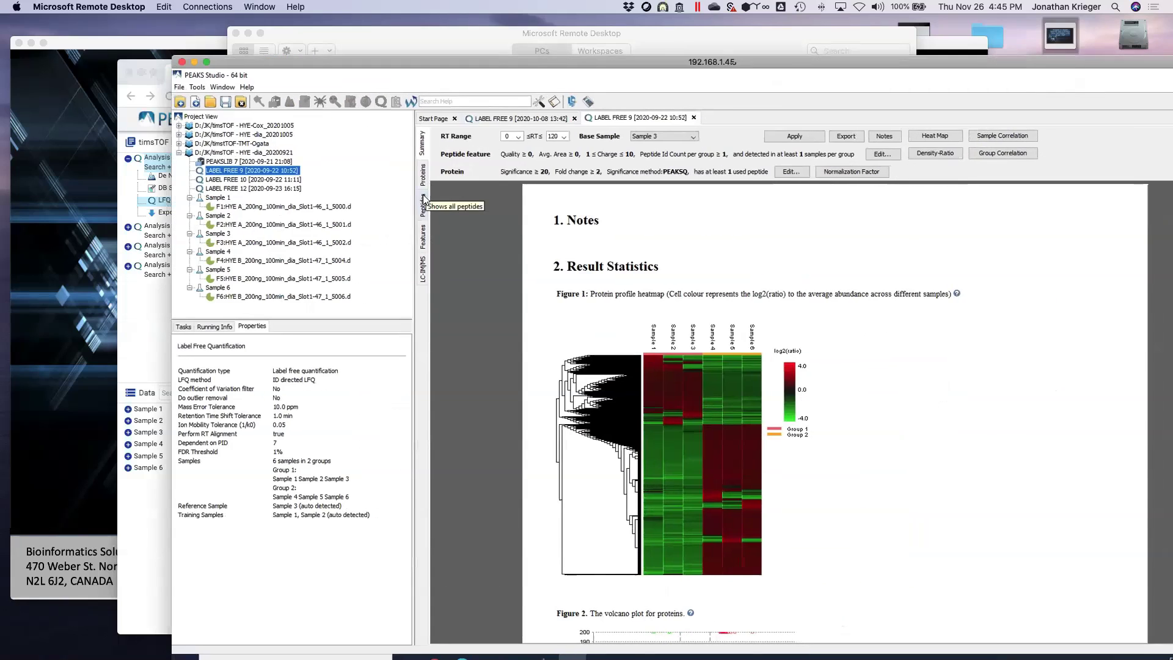
click(423, 202)
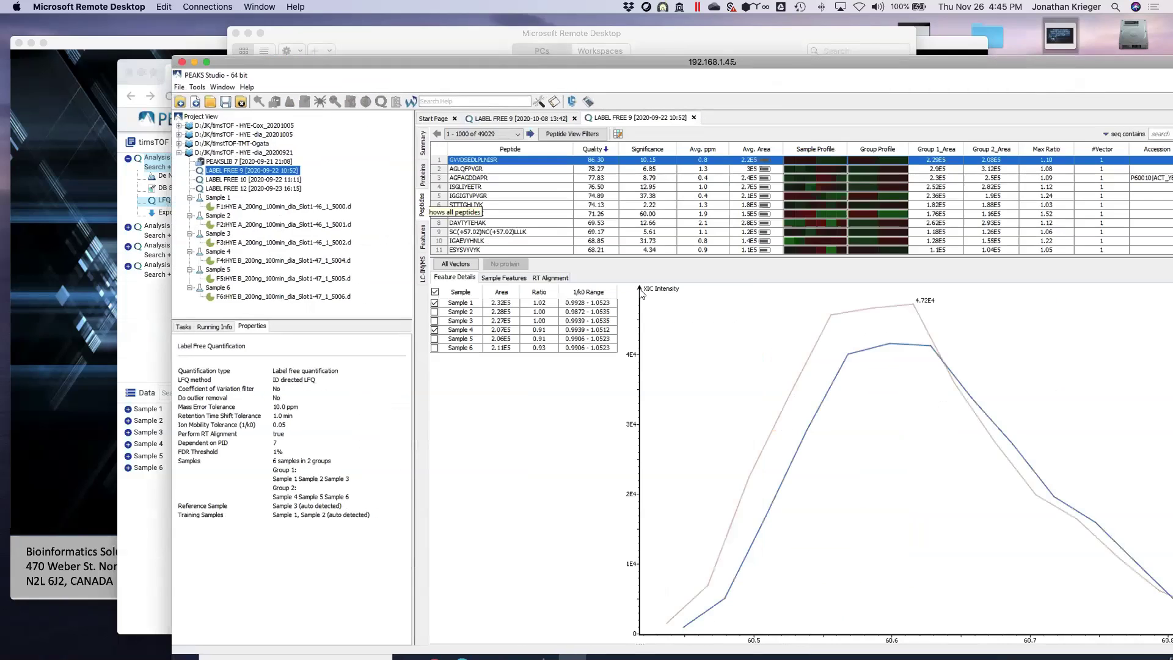
click(423, 177)
Step: Select protein ATPB_ECOBW and display the spectrum of peptide LVLEVQQQLGGGIVR from its coverage map
click(538, 234)
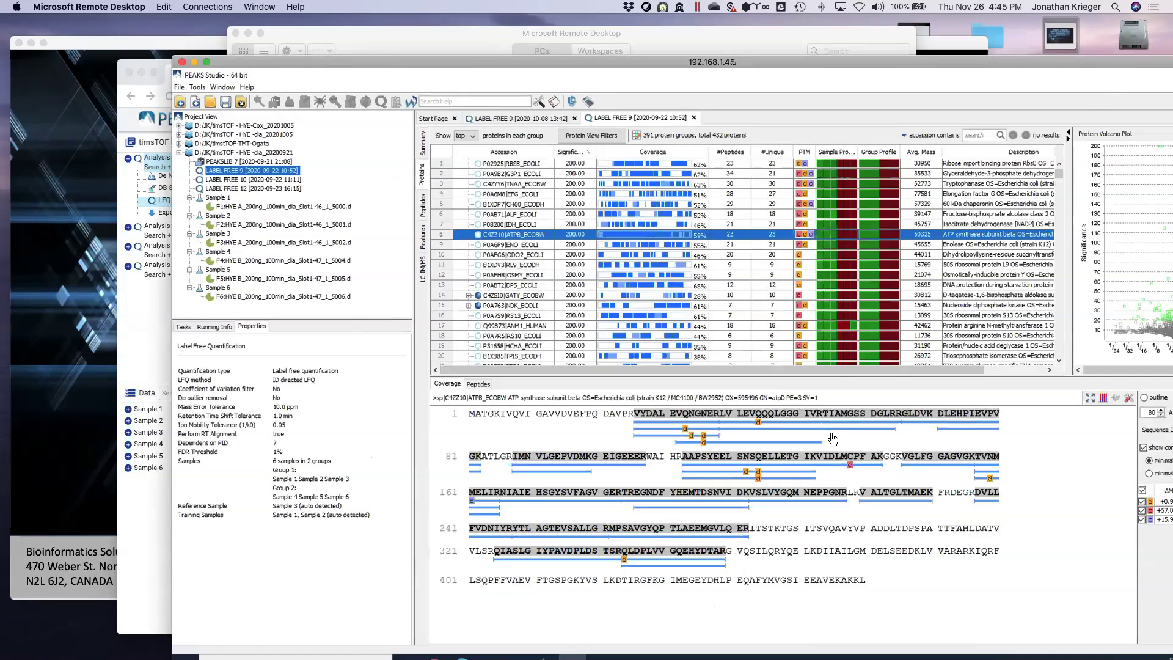
click(838, 423)
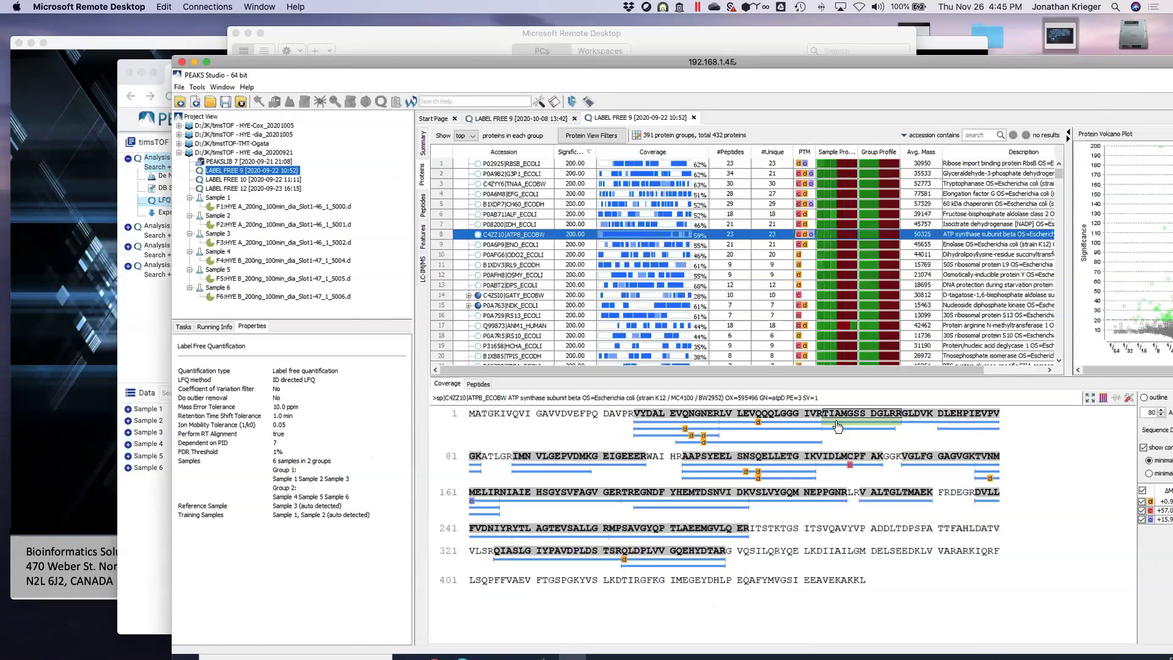
click(807, 430)
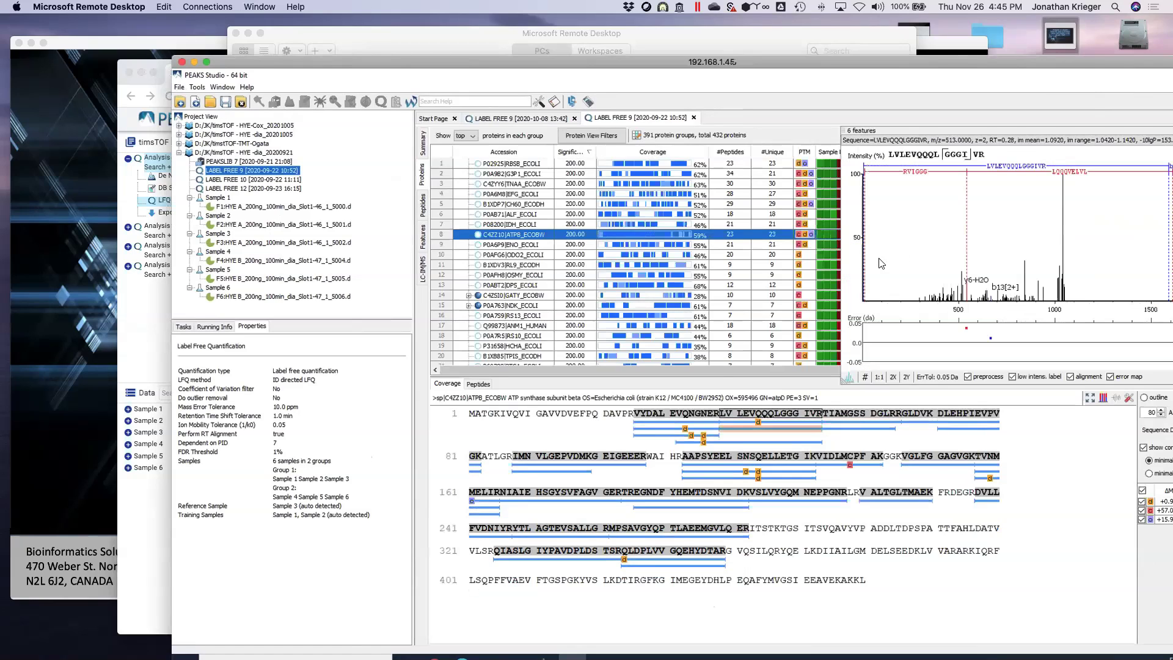
drag(908, 65, 822, 66)
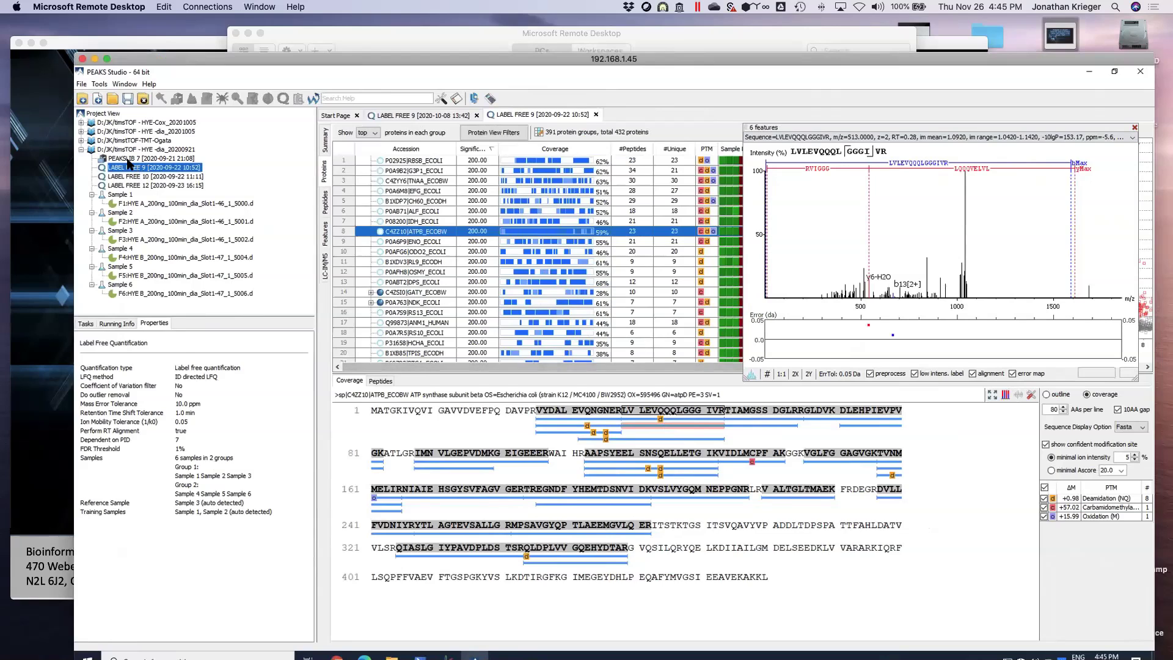
click(127, 159)
drag(315, 410, 383, 409)
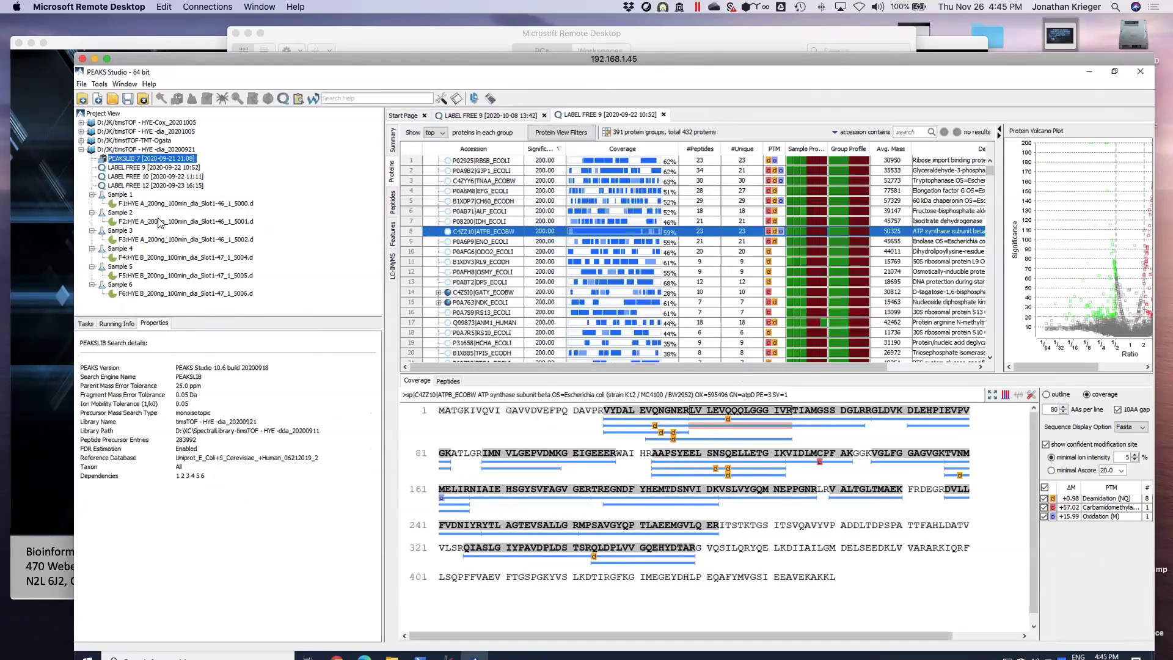
double_click(143, 160)
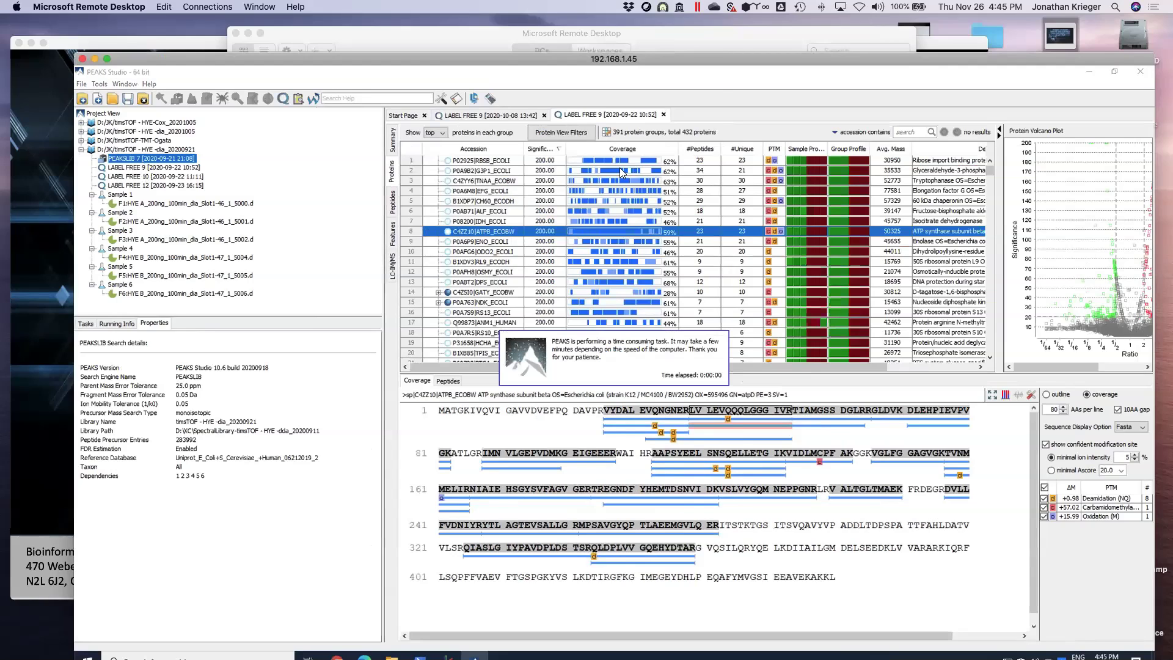
Step: Move the Microsoft Remote Desktop PC list out from behind the PEAKS Studio session and close it
drag(734, 61, 672, 59)
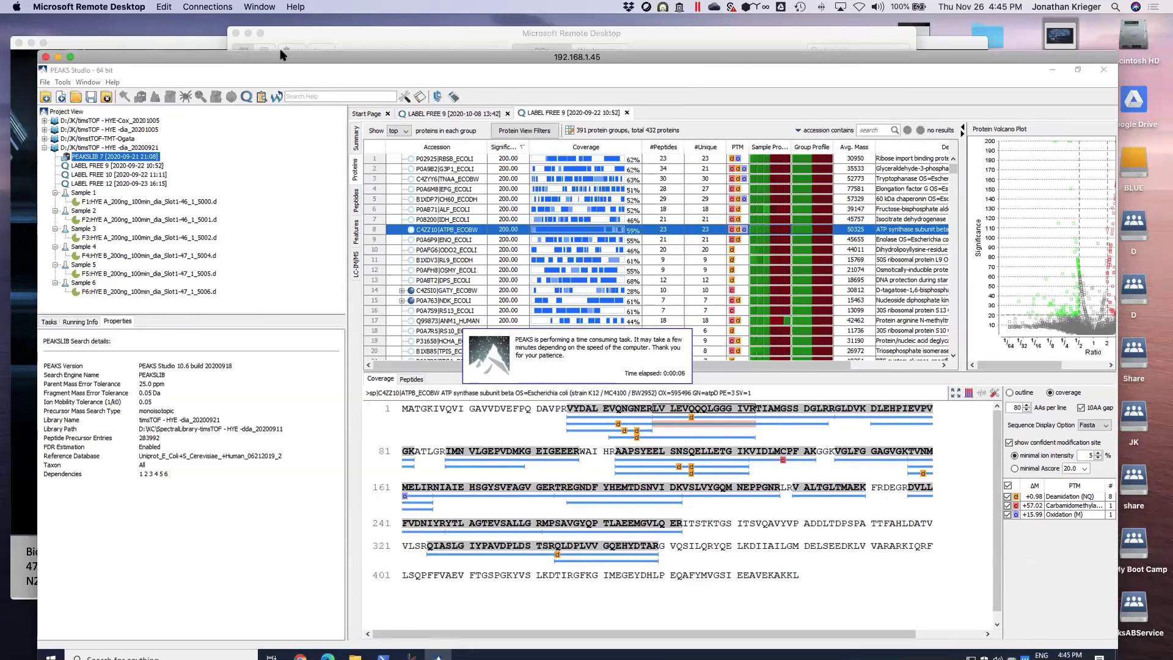
mouse_move(281, 57)
mouse_down()
mouse_move(281, 72)
mouse_move(286, 48)
mouse_up()
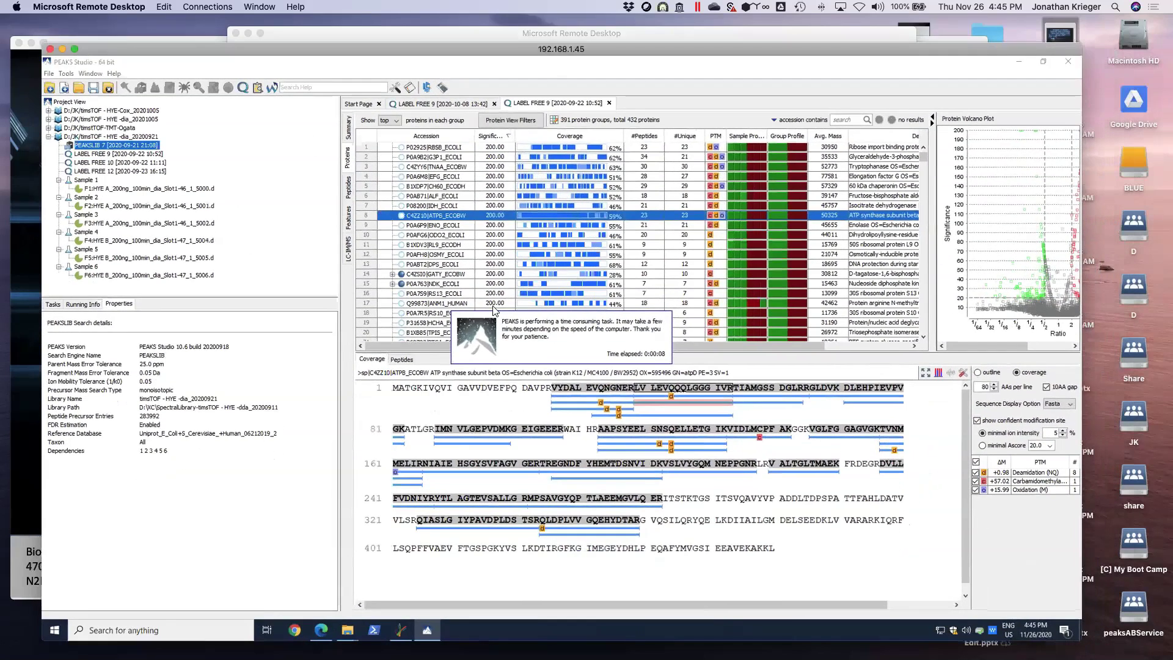
click(286, 37)
drag(286, 37, 597, 63)
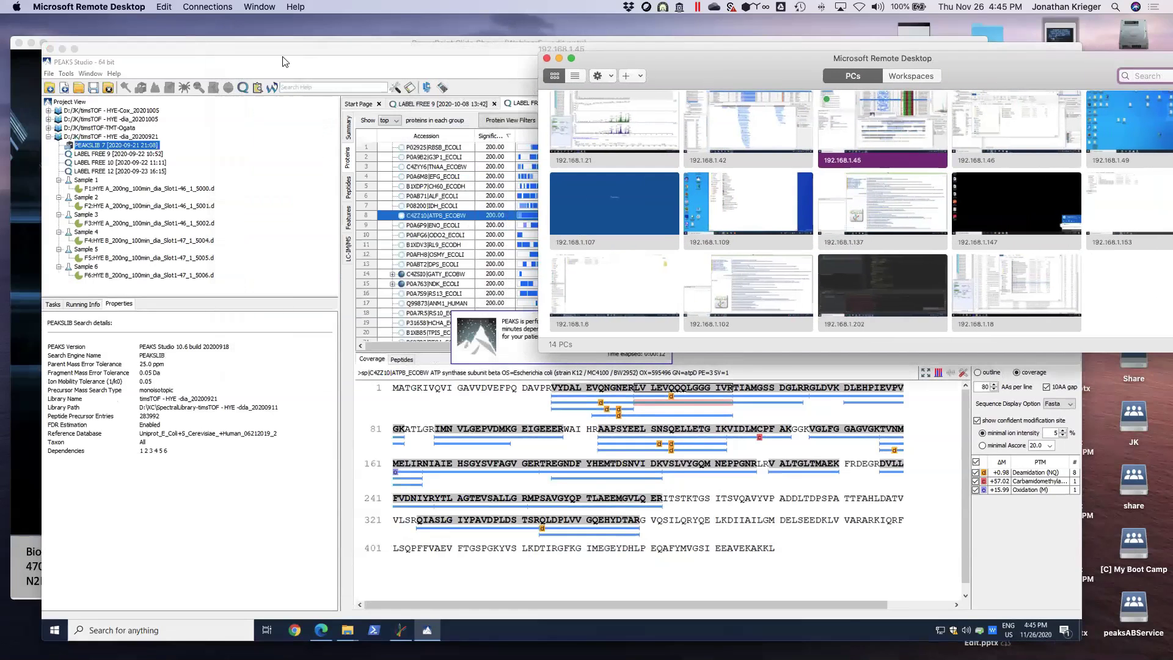
drag(267, 50, 282, 47)
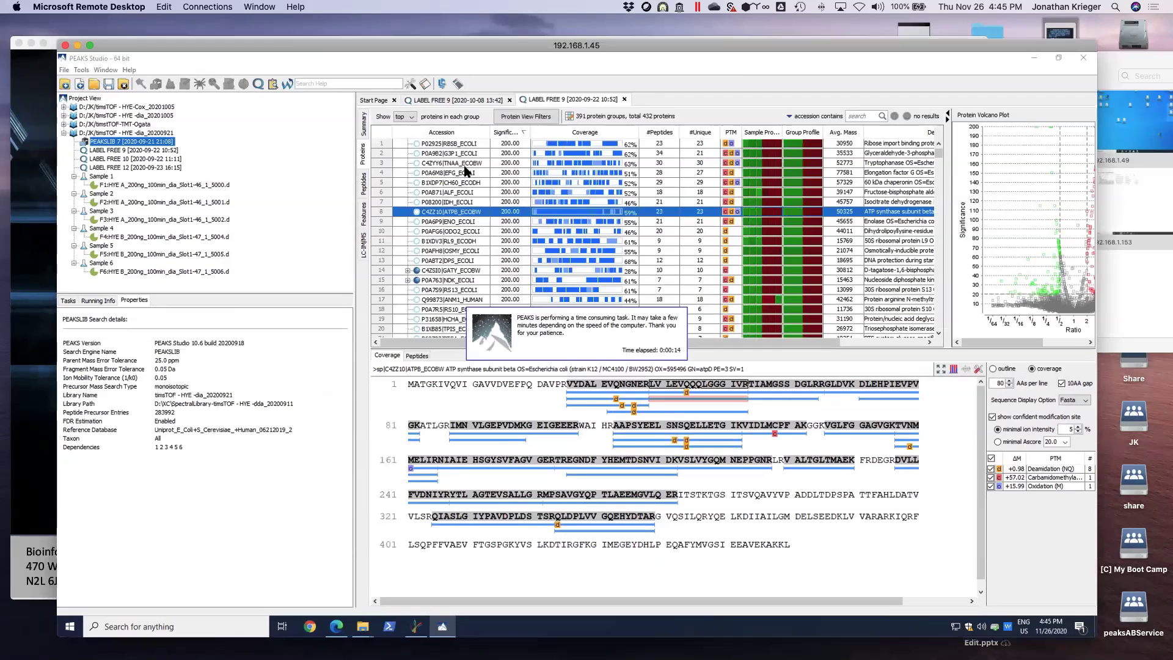
click(1116, 68)
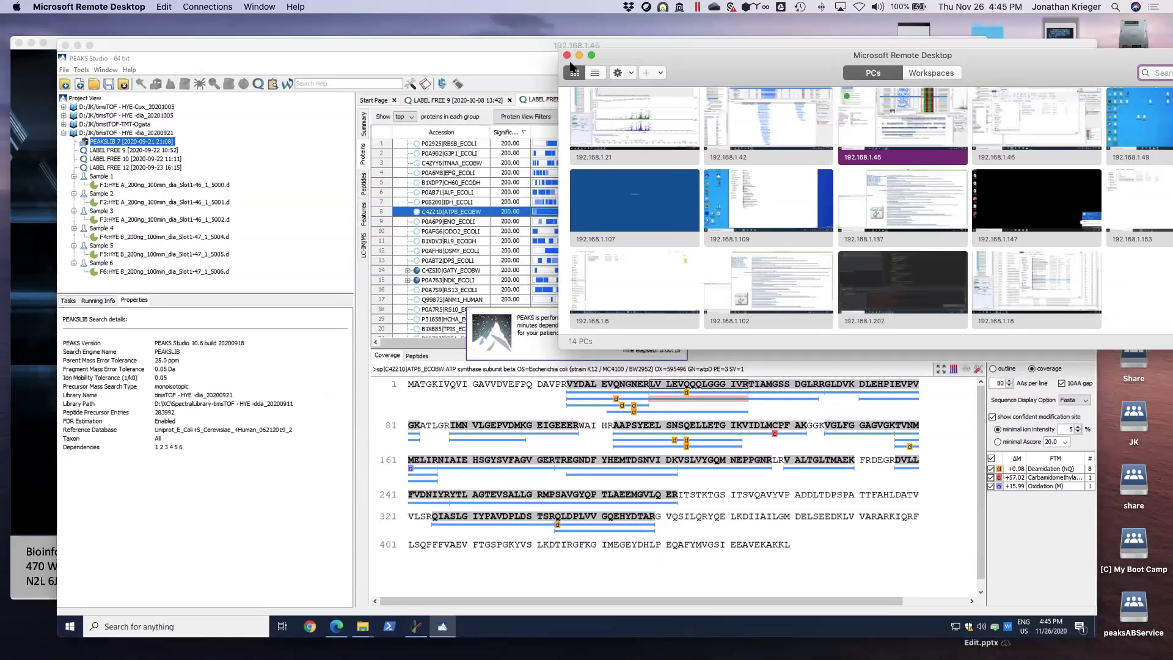
click(557, 115)
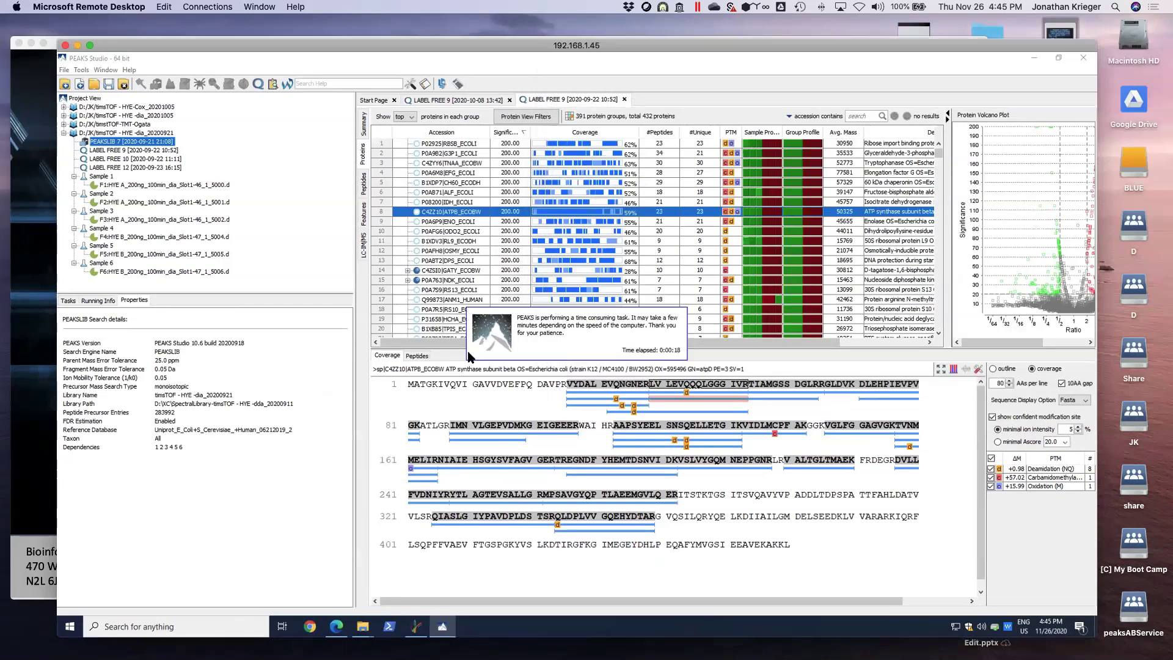
Step: Switch to PEAKS Online, return to the project list and open the TimsTOFSILAC_1:3 project's SILAC summary
mouse_move(446, 654)
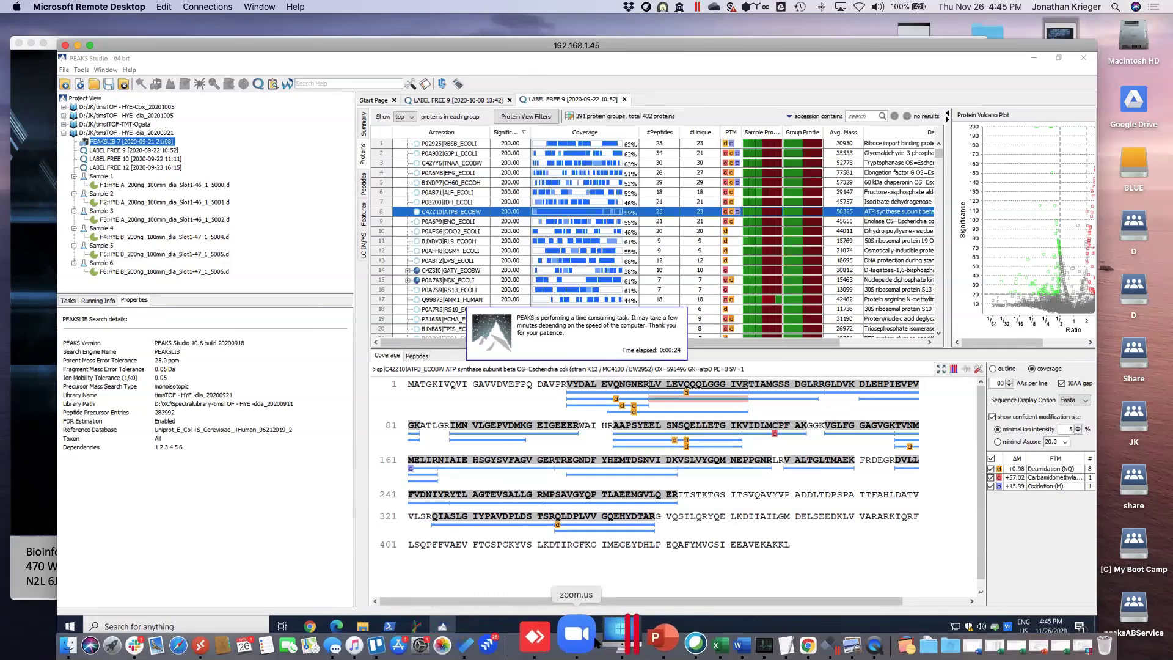
click(765, 647)
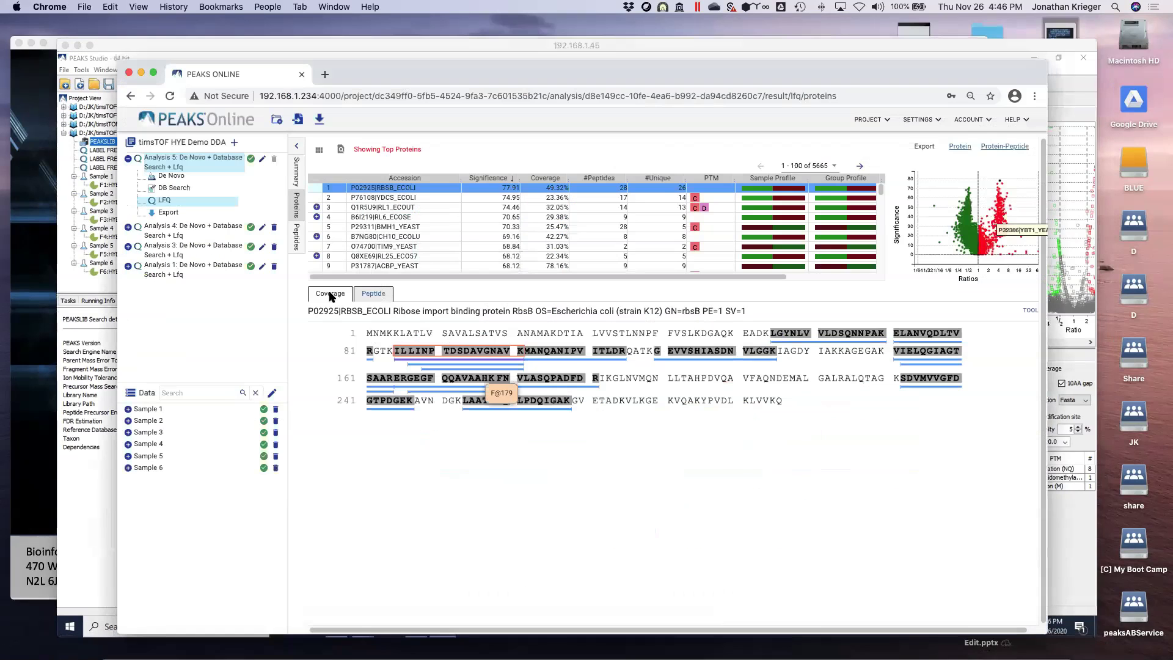
click(192, 122)
drag(363, 76, 342, 40)
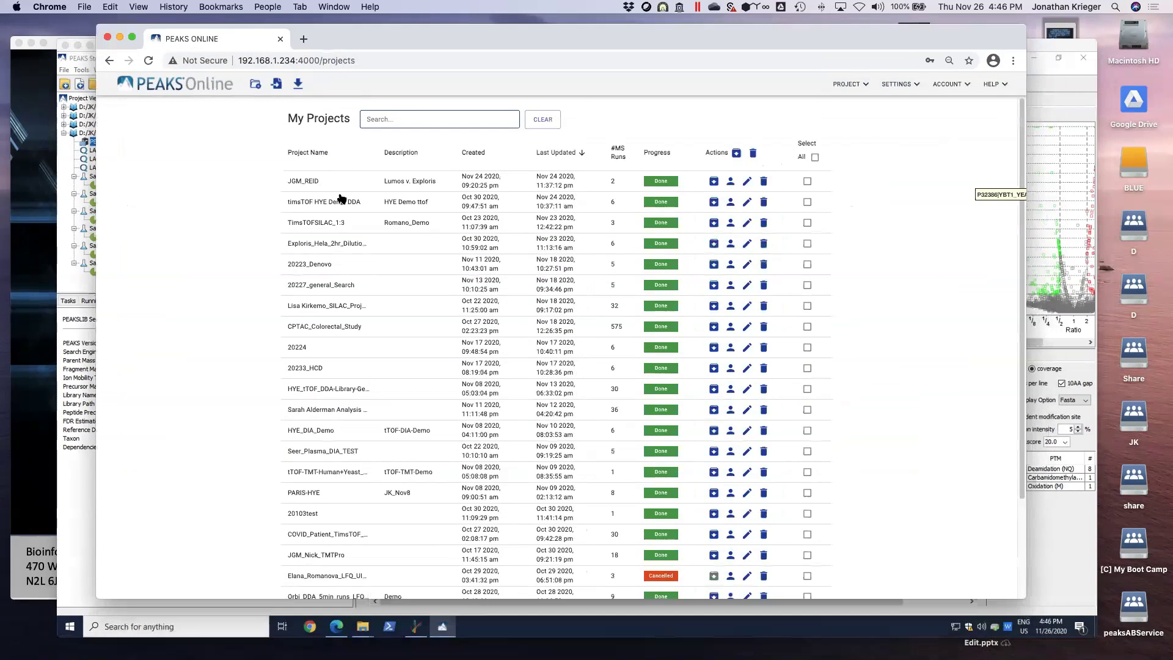
click(323, 224)
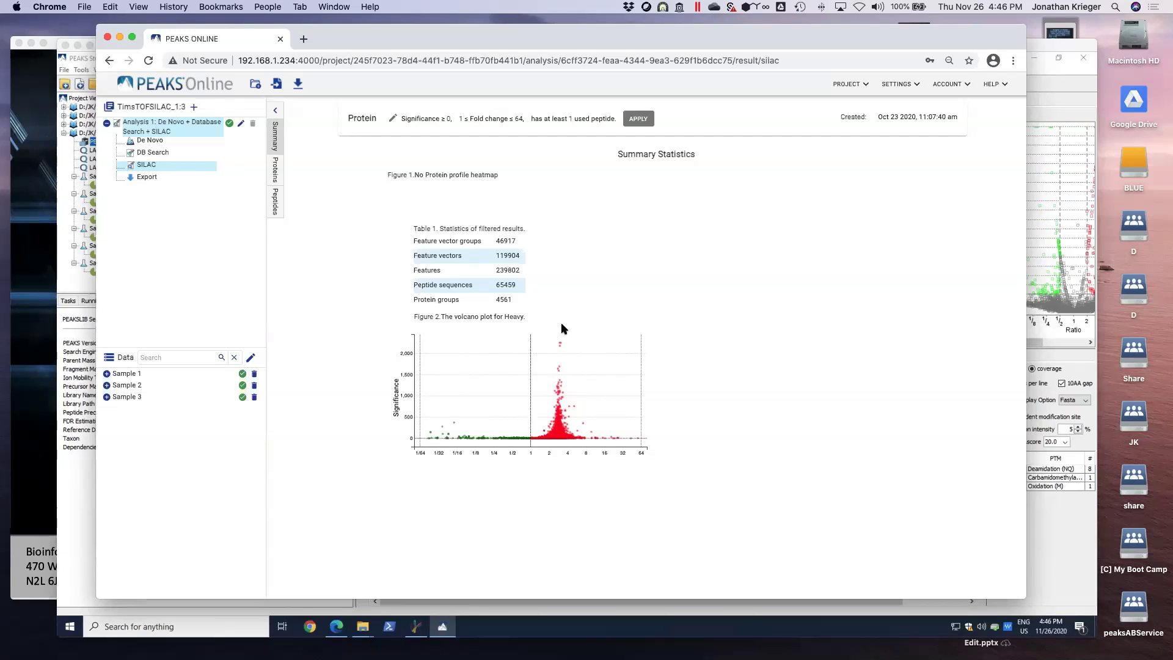
Step: Open the project's DB Search summary and review the sample statistics and FDR curve
mouse_move(561, 383)
click(152, 152)
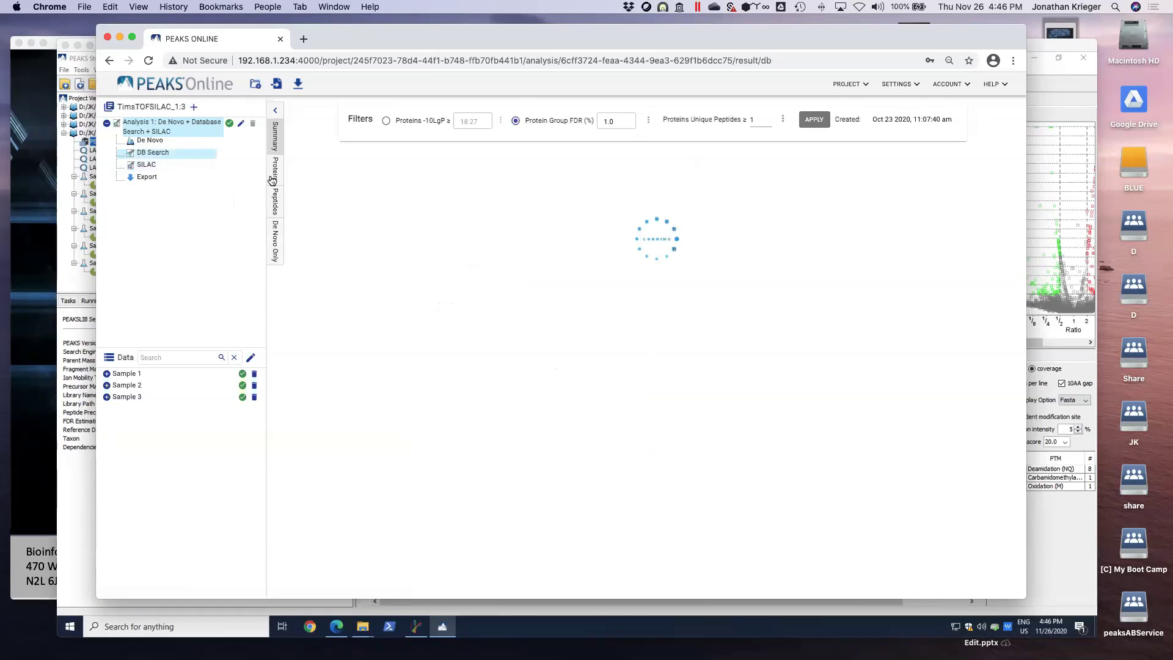
scroll(411, 310, down, 3)
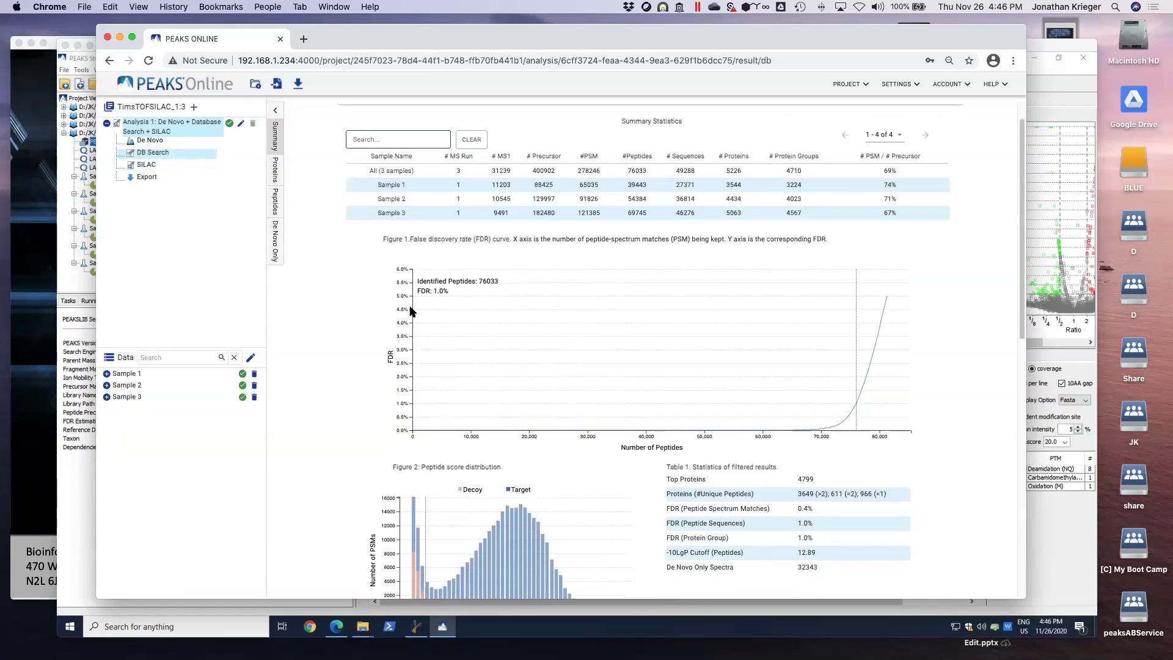
scroll(431, 168, up, 2)
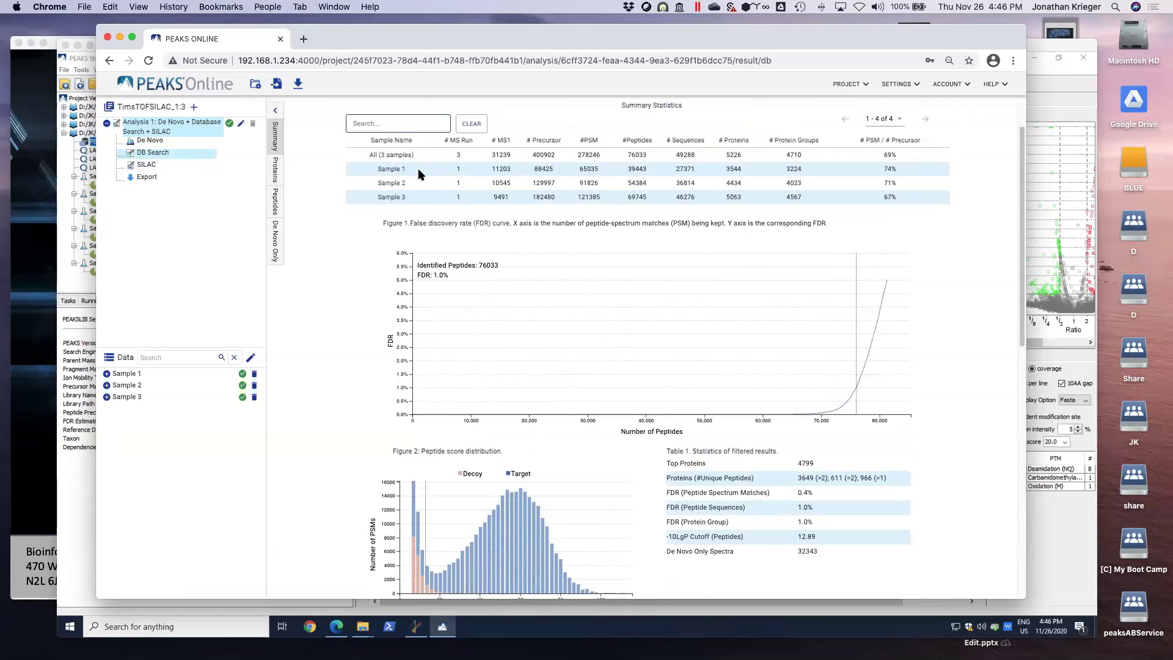
Step: Expand Samples 1, 2 and 3 to show their data files and review the summary's mass error plots and missed cleavage table
click(106, 374)
click(106, 396)
click(106, 423)
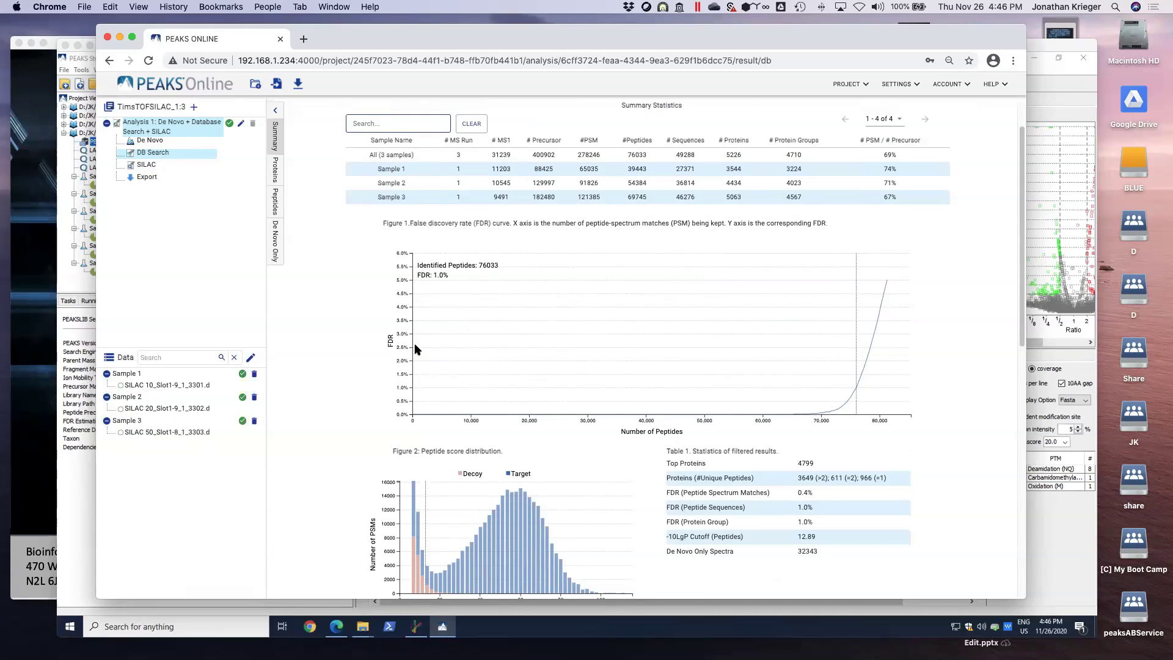
scroll(414, 351, down, 10)
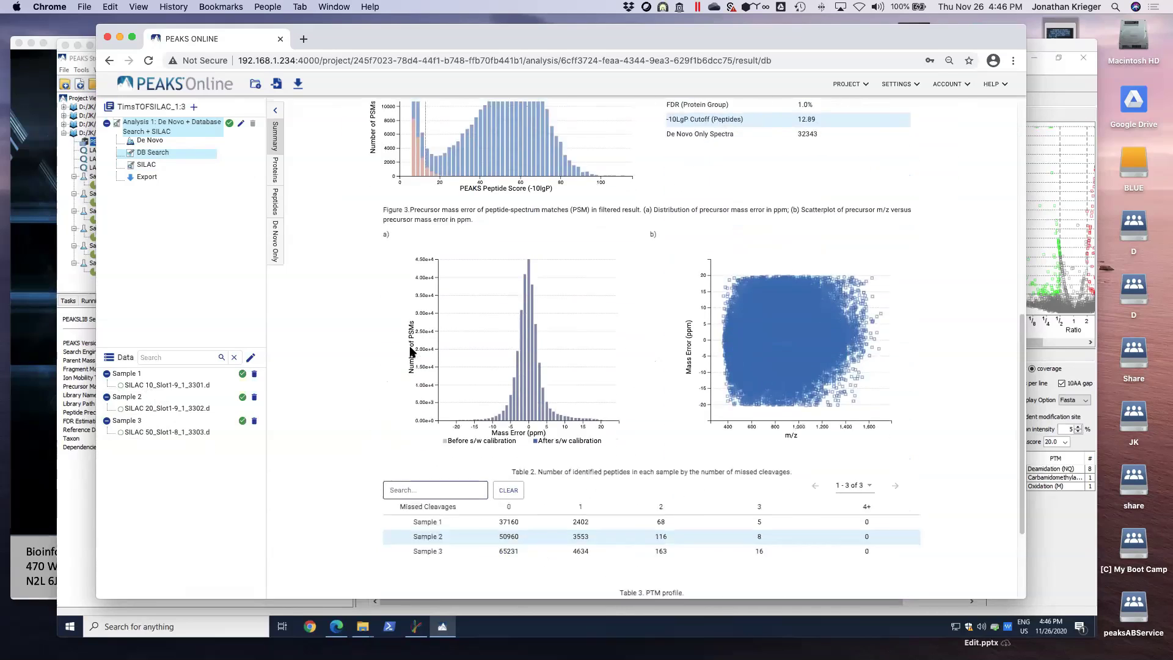
scroll(756, 257, up, 15)
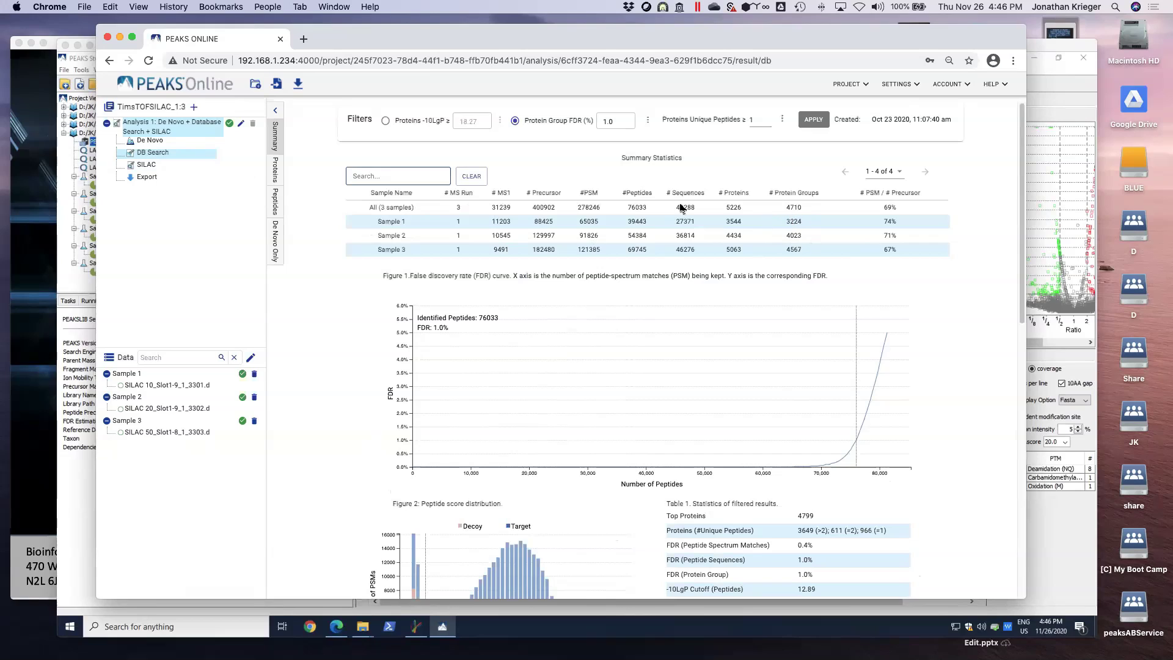
Step: Open the DB Search protein list, check the PLEC_HUMAN coverage across samples, and restrict the results to Sample 3
click(277, 173)
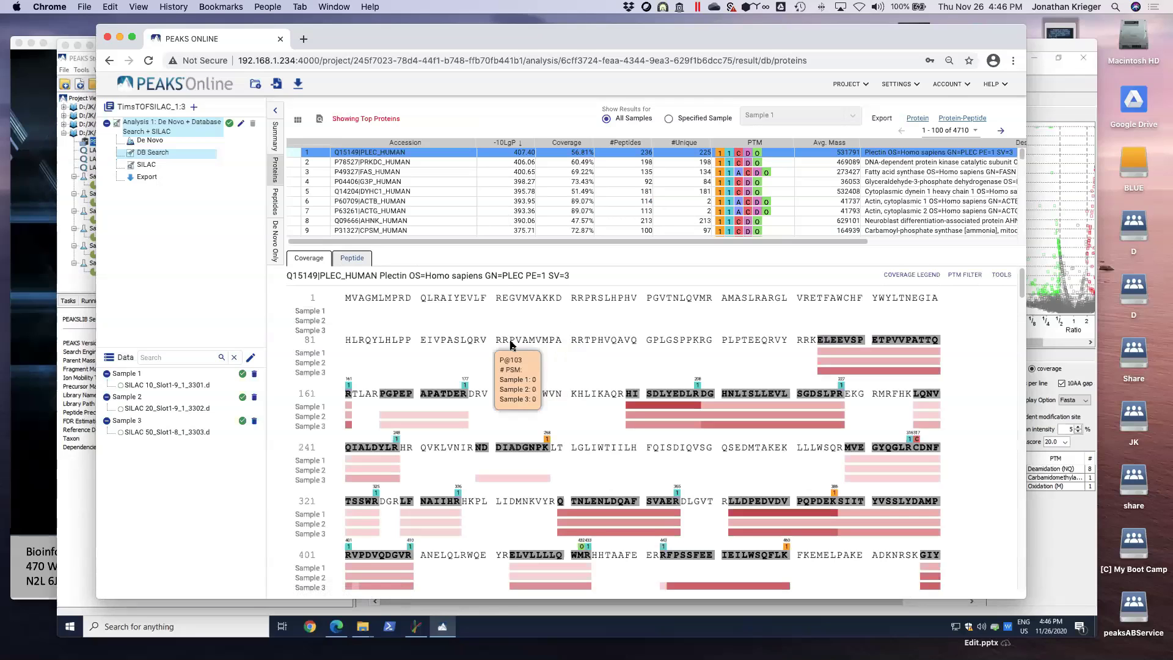
scroll(507, 492, down, 1)
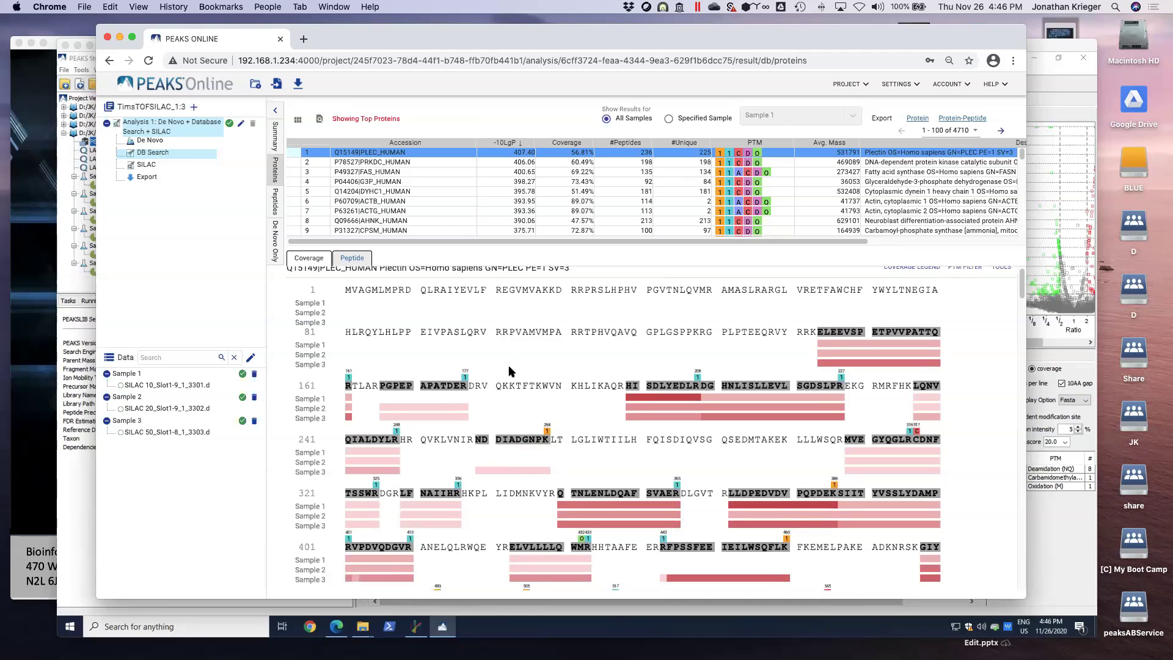
click(700, 118)
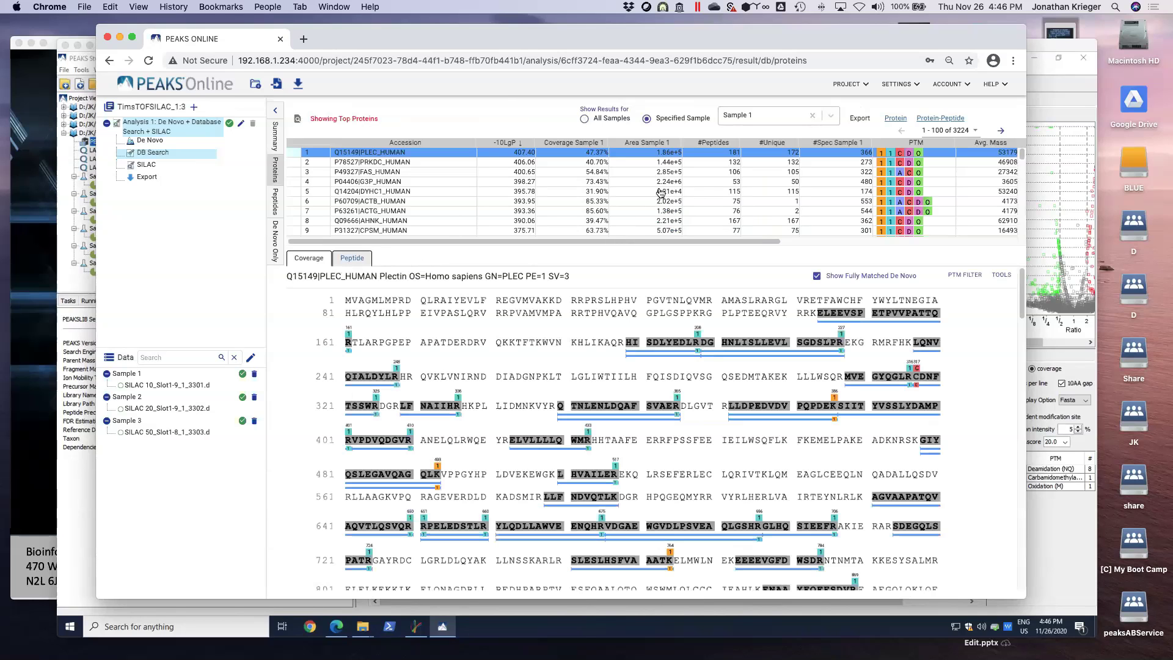
click(764, 119)
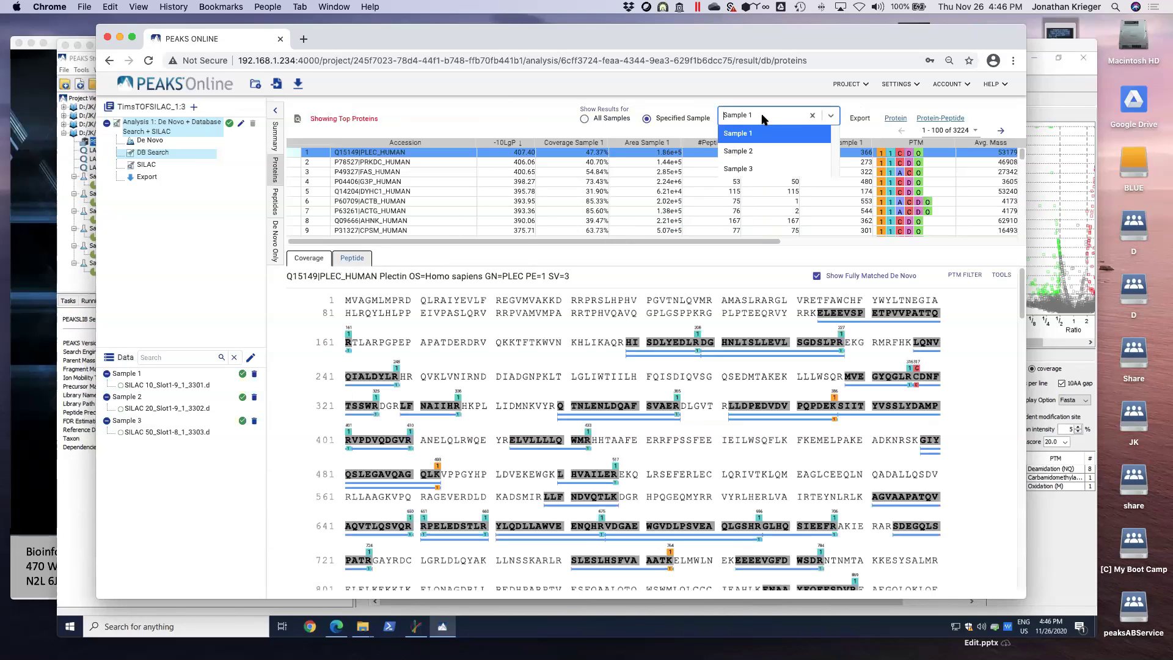
click(749, 168)
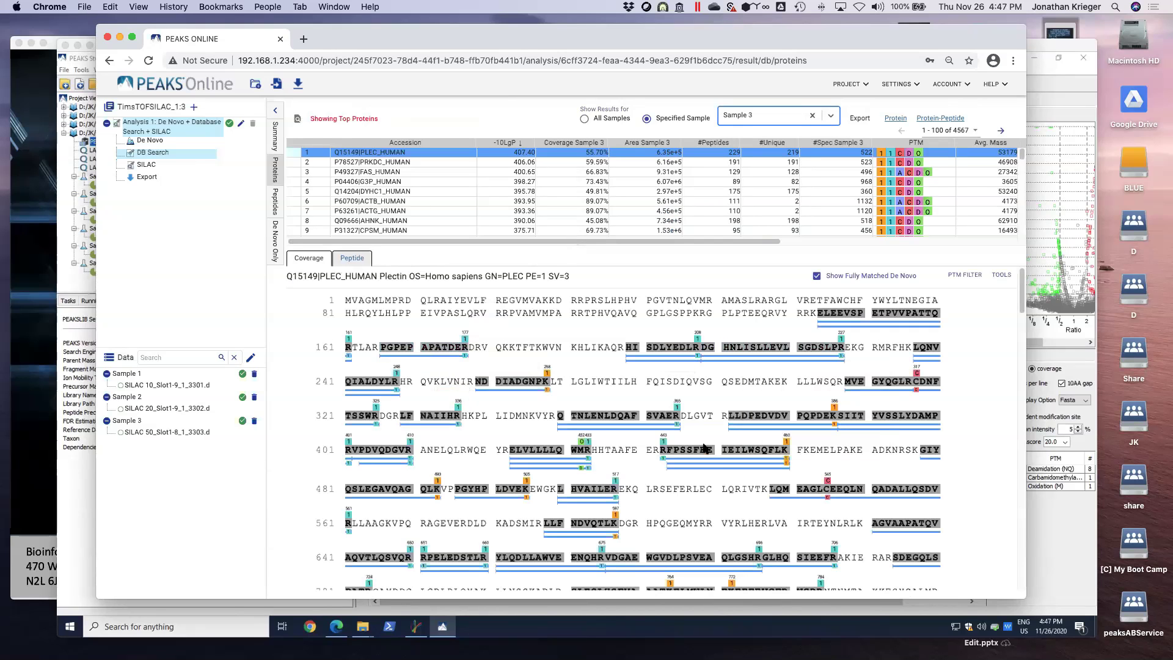
Step: Examine the modification sites in the PLEC_HUMAN coverage map and view the spectrum of peptide LFNAIIHR, closing it when done
scroll(703, 443, down, 3)
scroll(698, 443, up, 1)
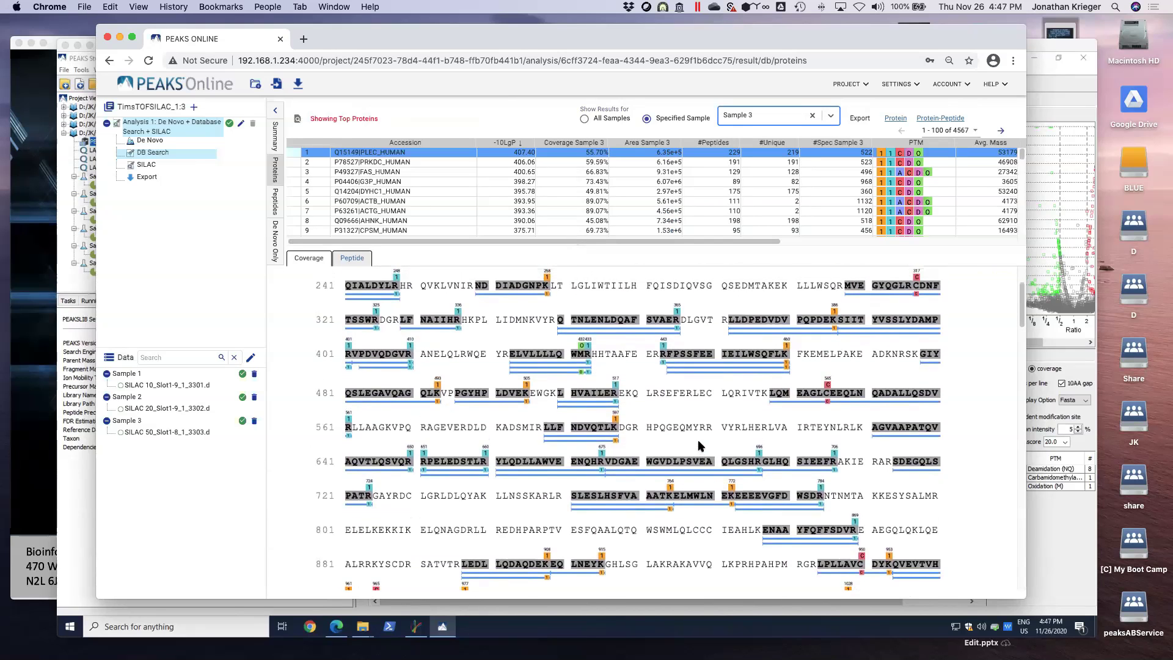
mouse_move(567, 365)
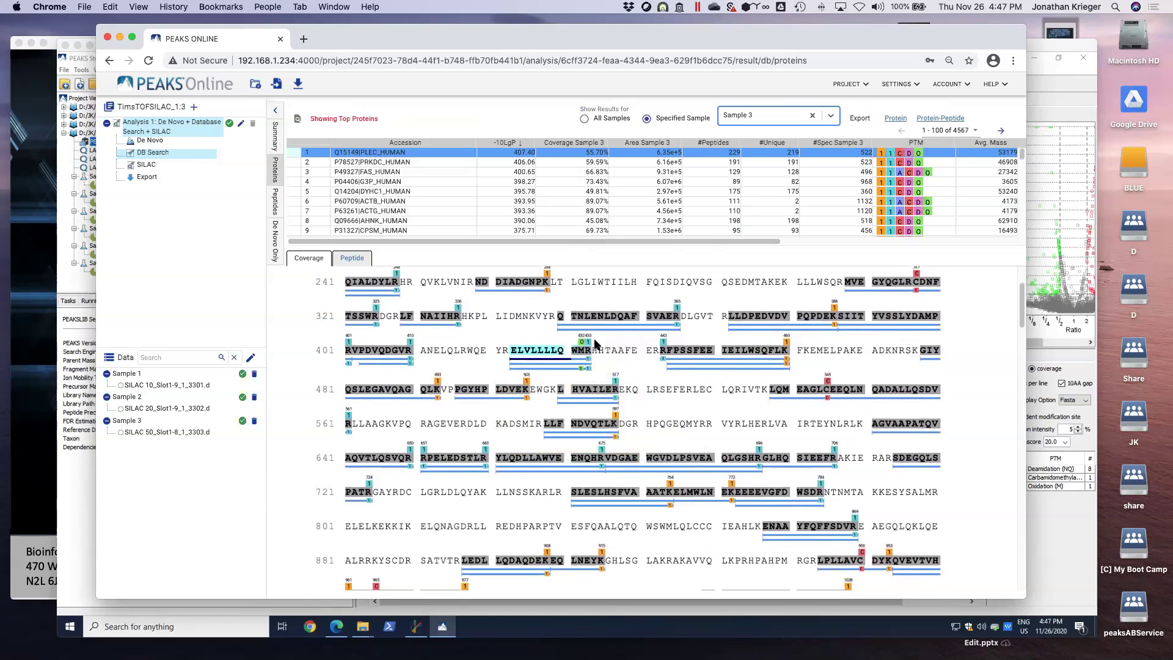
mouse_move(589, 343)
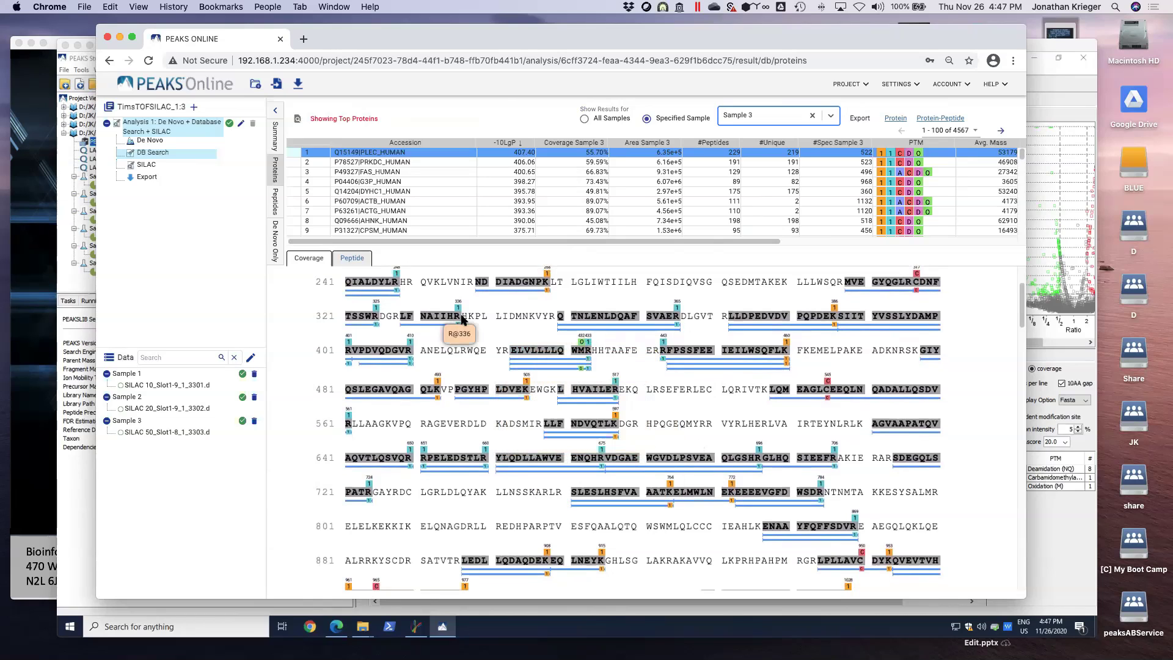
mouse_move(455, 315)
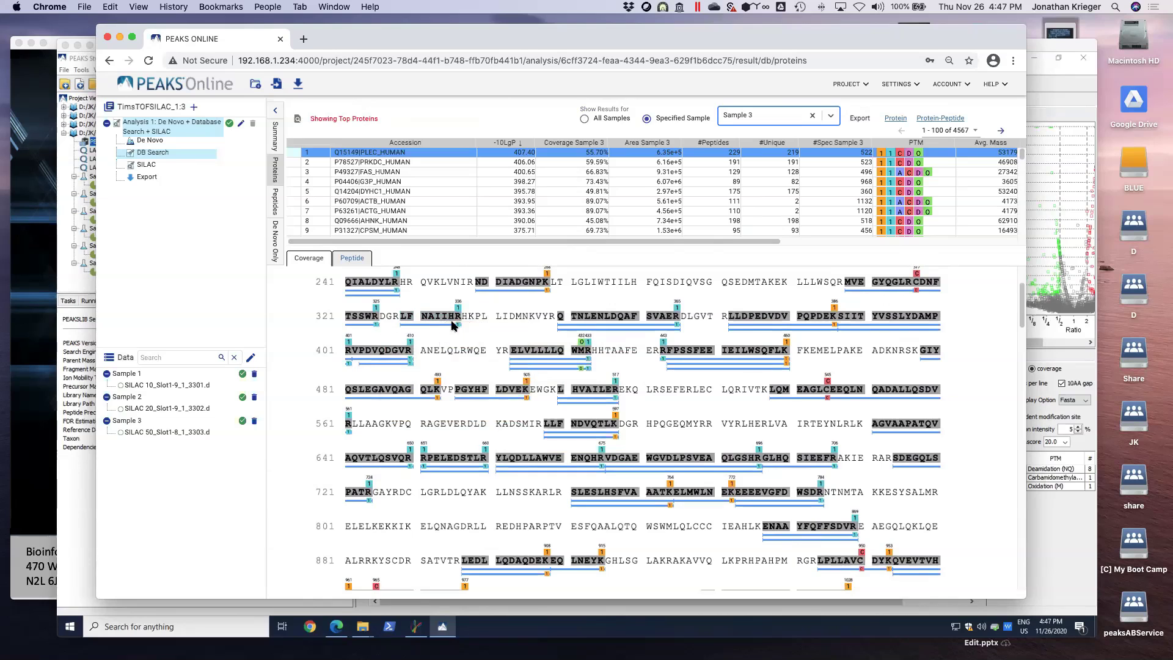
click(452, 328)
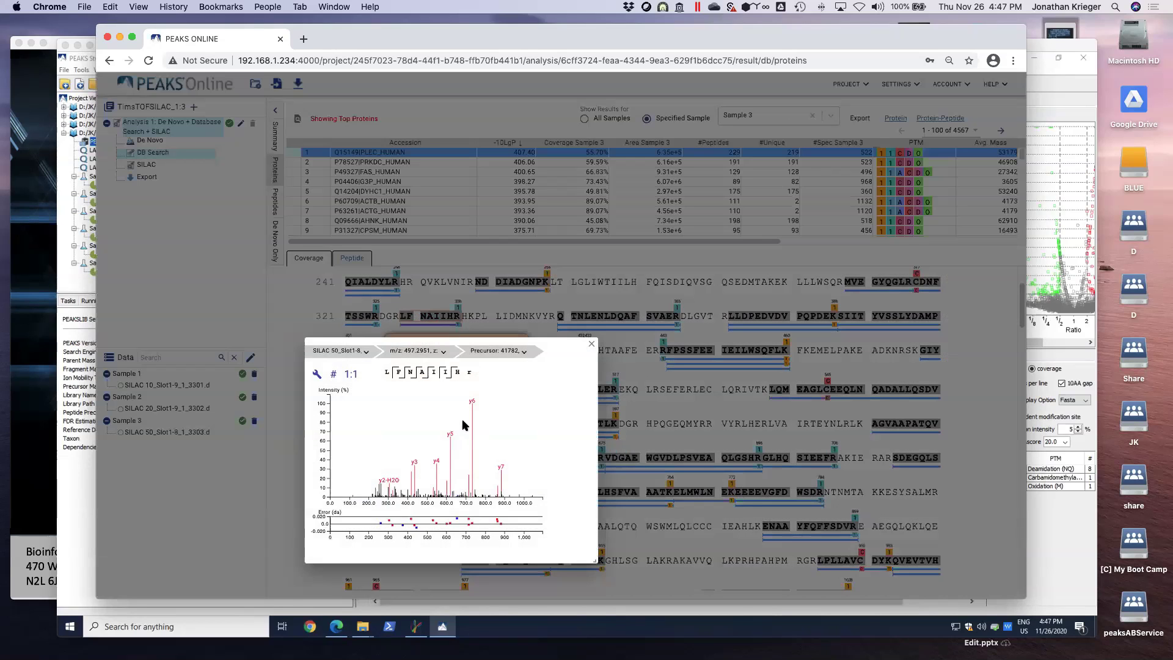
mouse_move(468, 374)
click(454, 330)
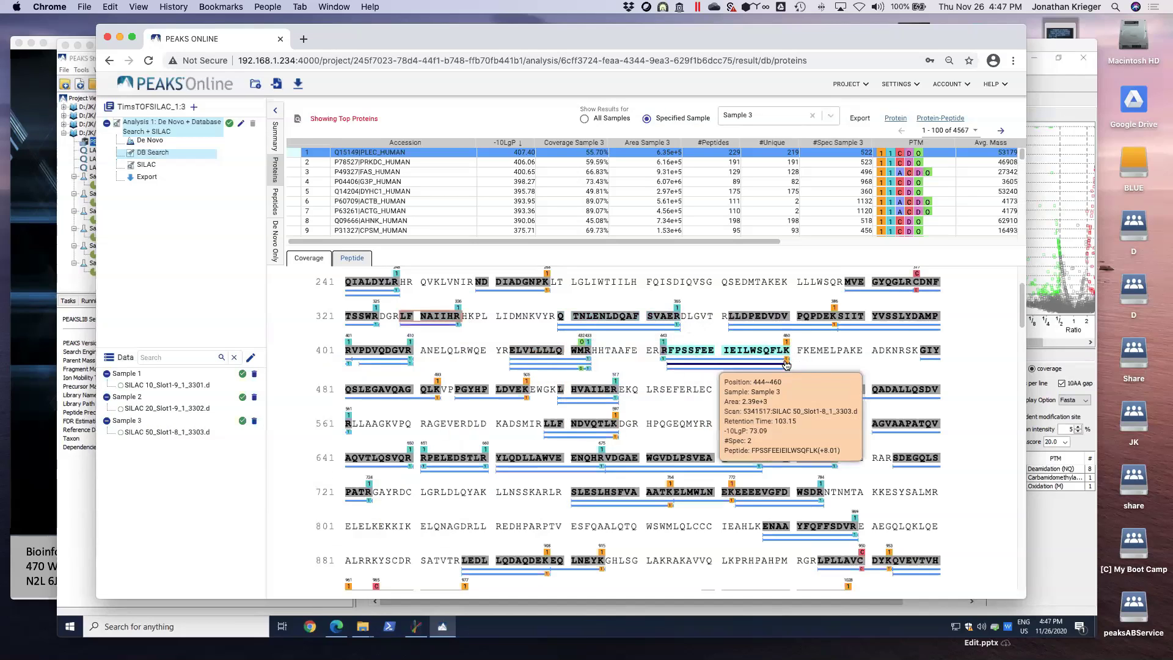
Step: Open the SILAC protein list and inspect the Heavy volcano plot, zooming into its low-significance region and resetting the zoom
click(146, 165)
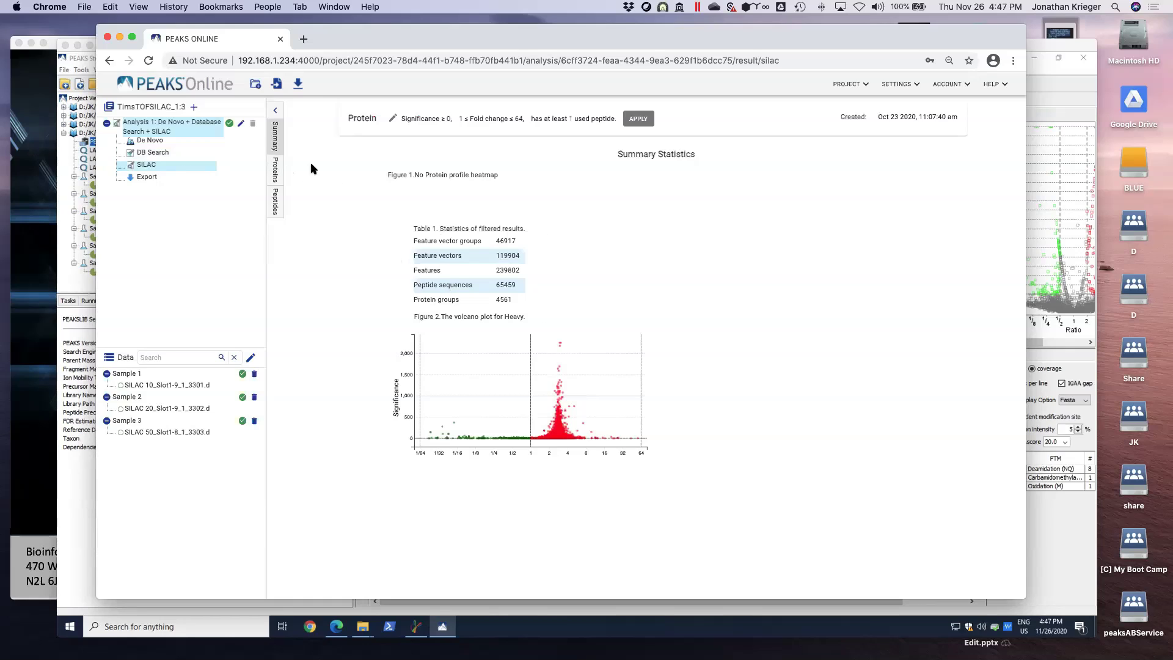
click(275, 170)
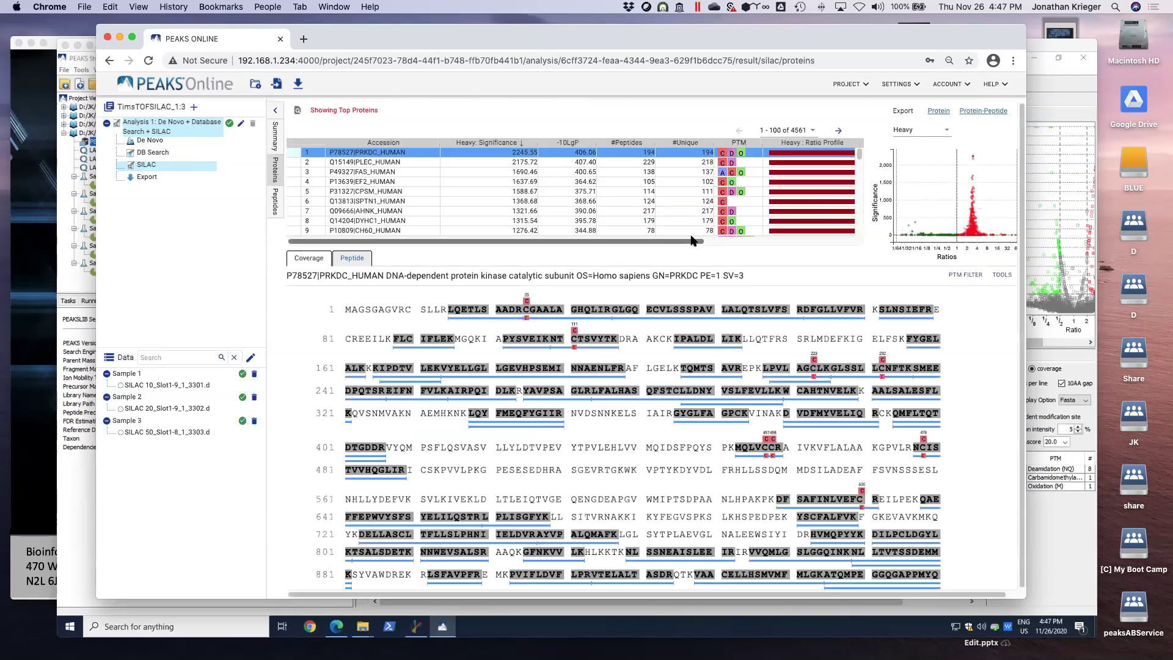
drag(649, 243, 750, 241)
scroll(750, 242, left, 10)
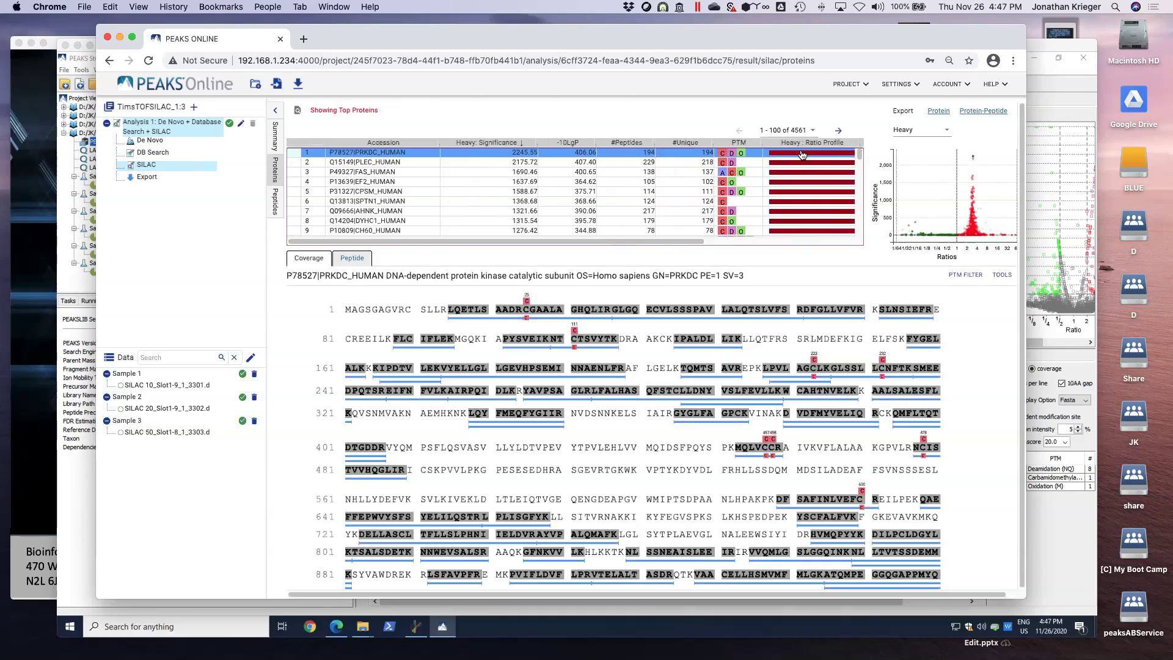
drag(932, 200, 971, 256)
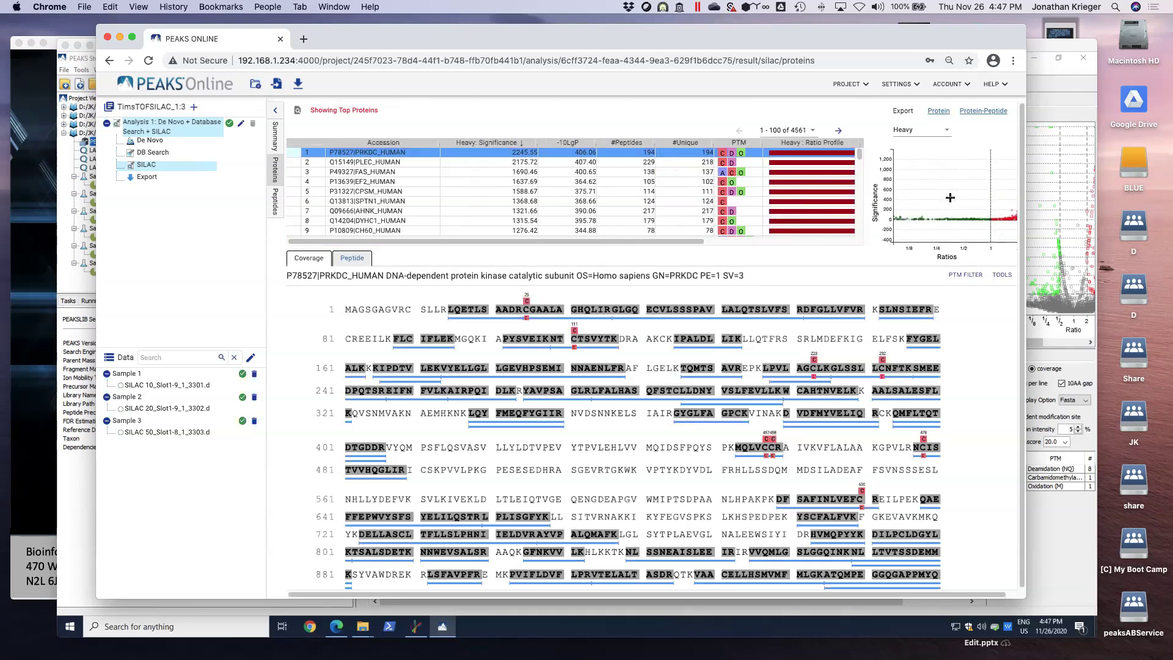
double_click(950, 197)
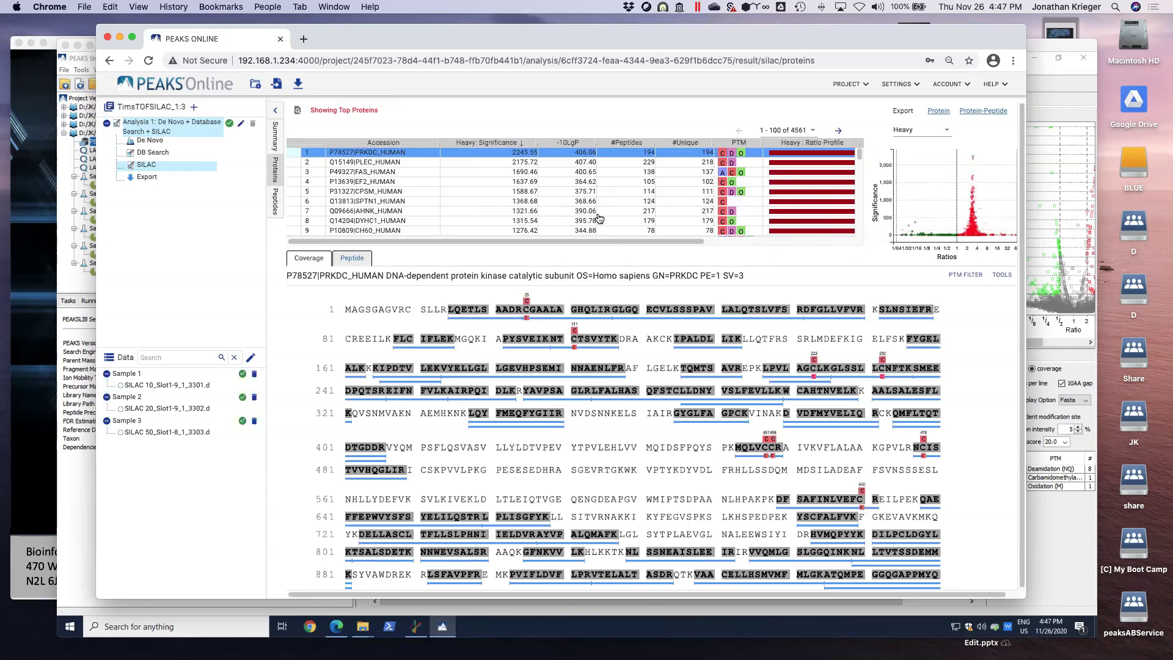
Step: Select AHNK_HUMAN, open the SILAC details of its peptide at positions 103–123 and step through the MS1 scans to 2/7
click(449, 214)
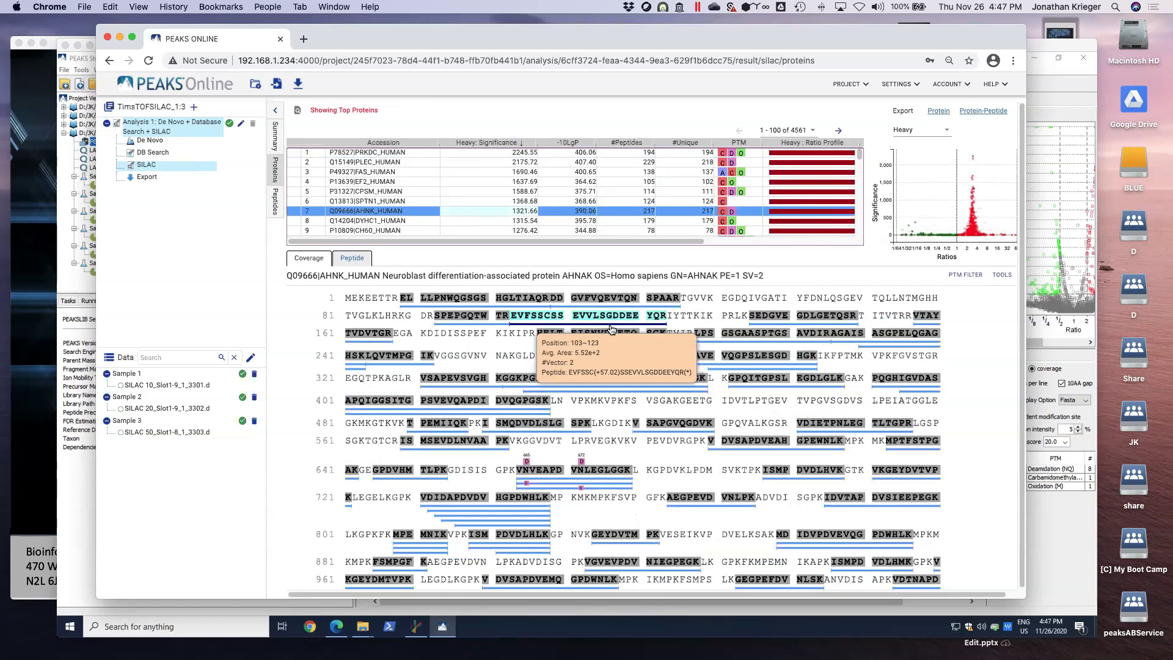
click(611, 329)
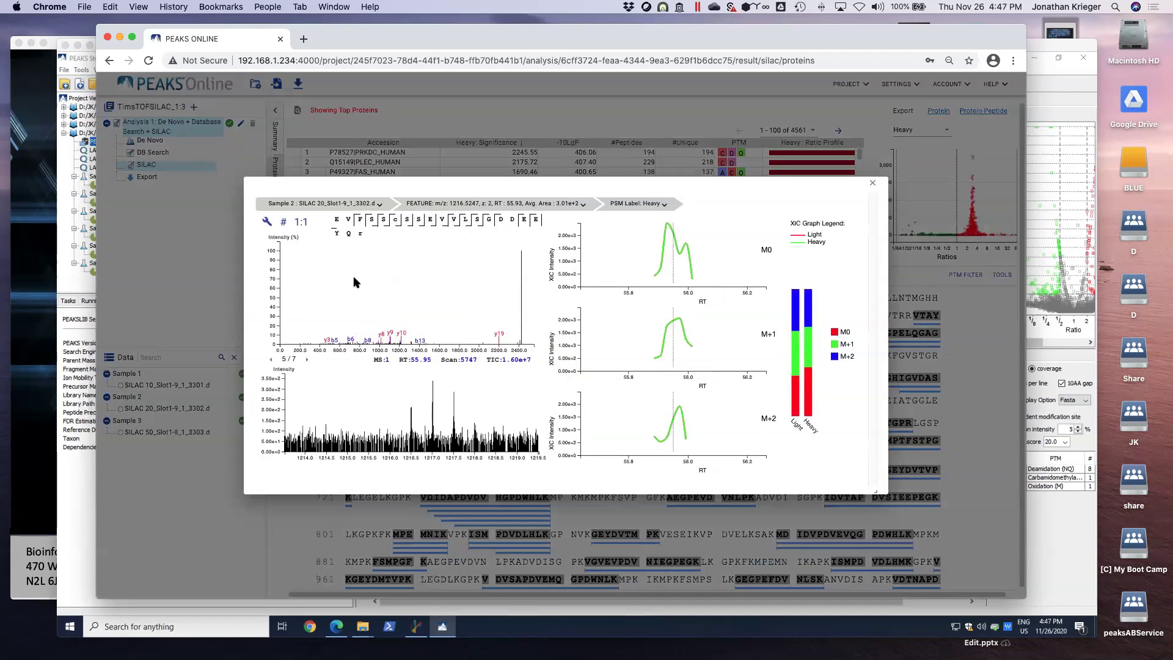
click(307, 360)
click(307, 360)
click(272, 361)
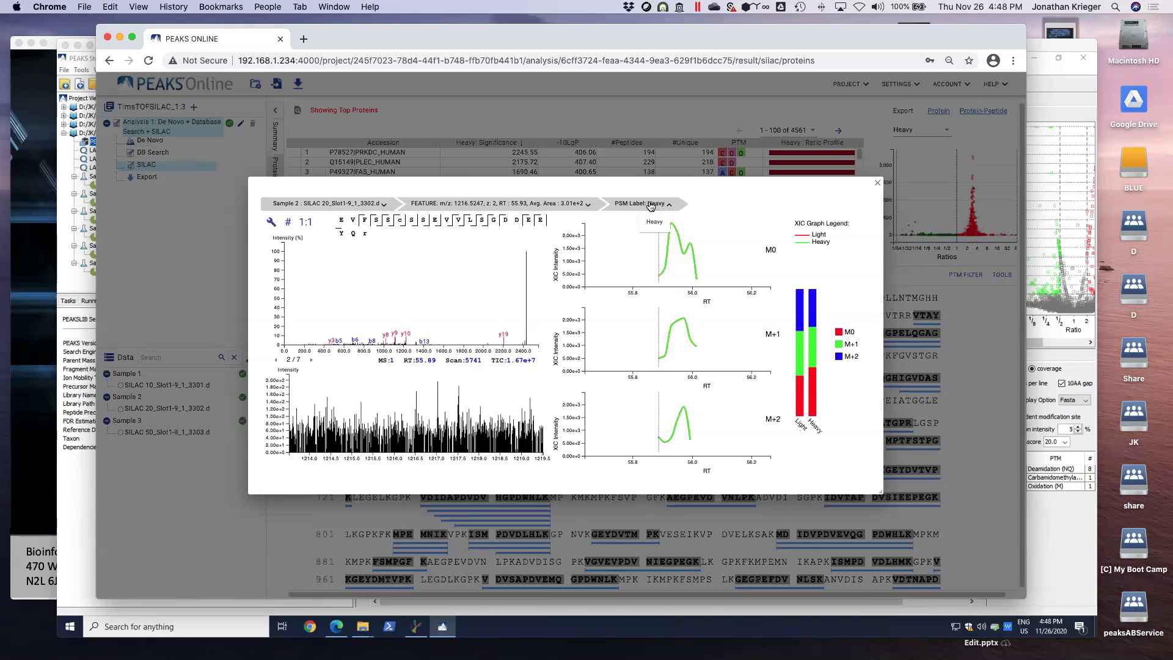
Step: Review the peptide's feature areas, Heavy ratio and PSM label for Sample 2, compare them with Sample 3, and close the details
click(579, 205)
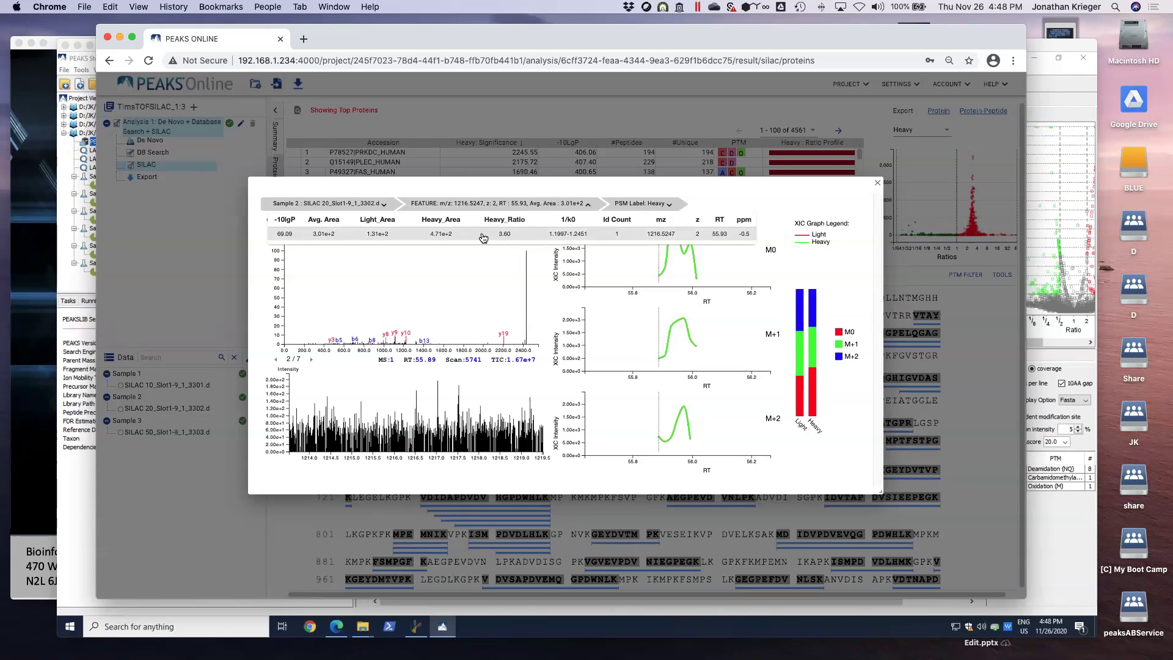
click(657, 209)
click(367, 203)
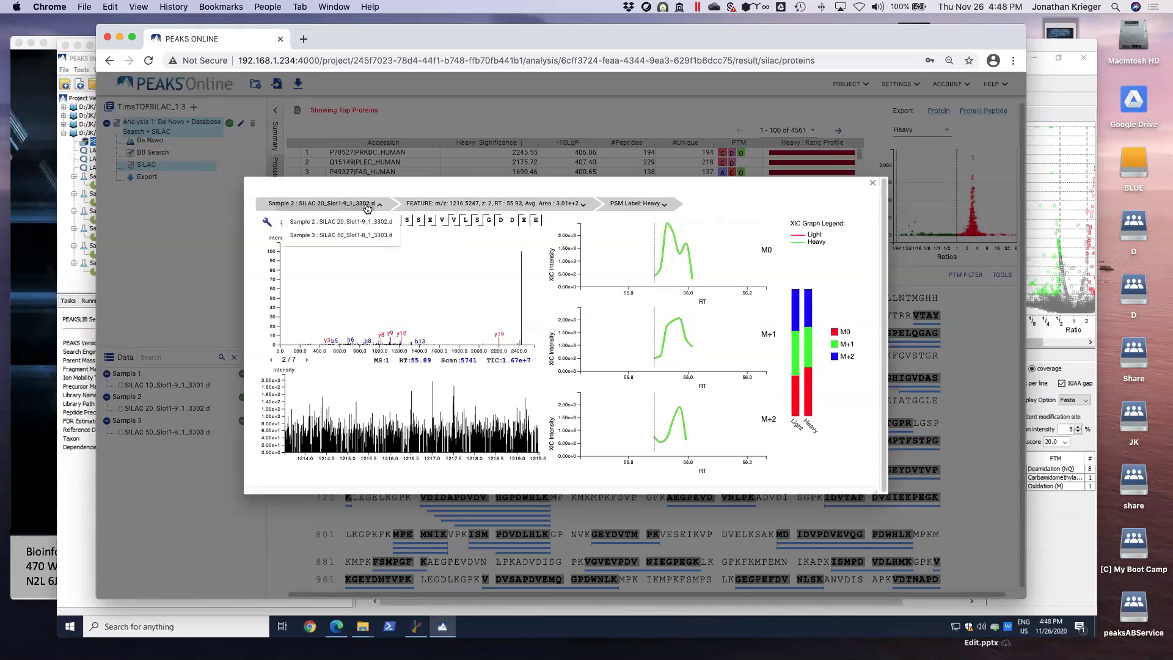
click(359, 223)
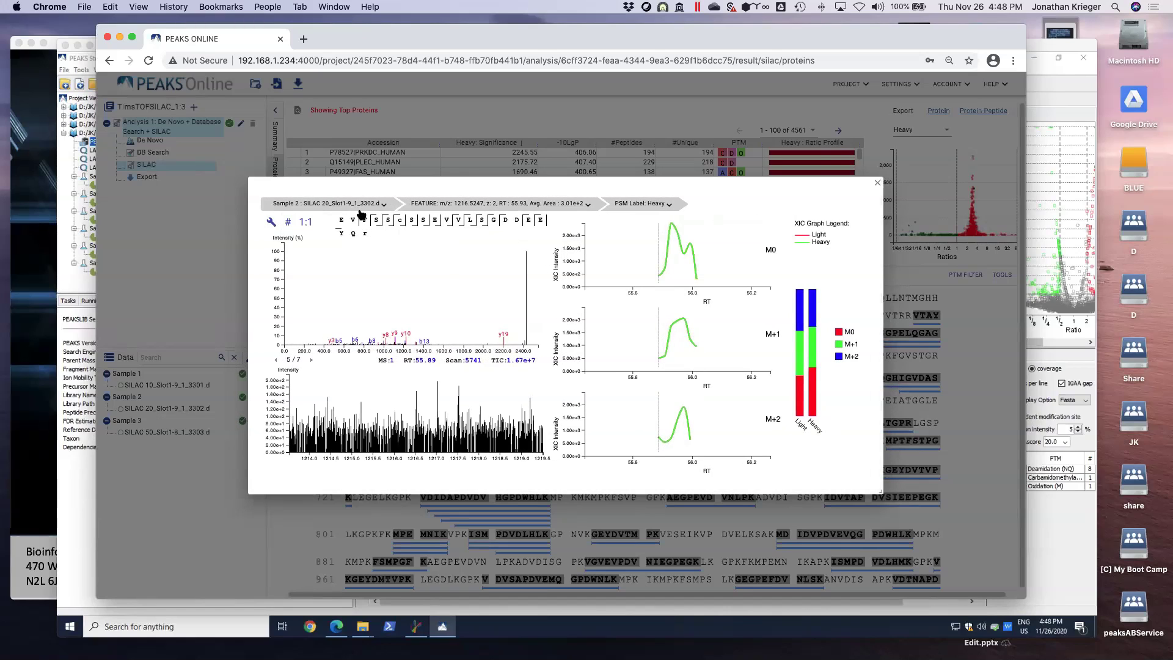
click(359, 207)
click(353, 236)
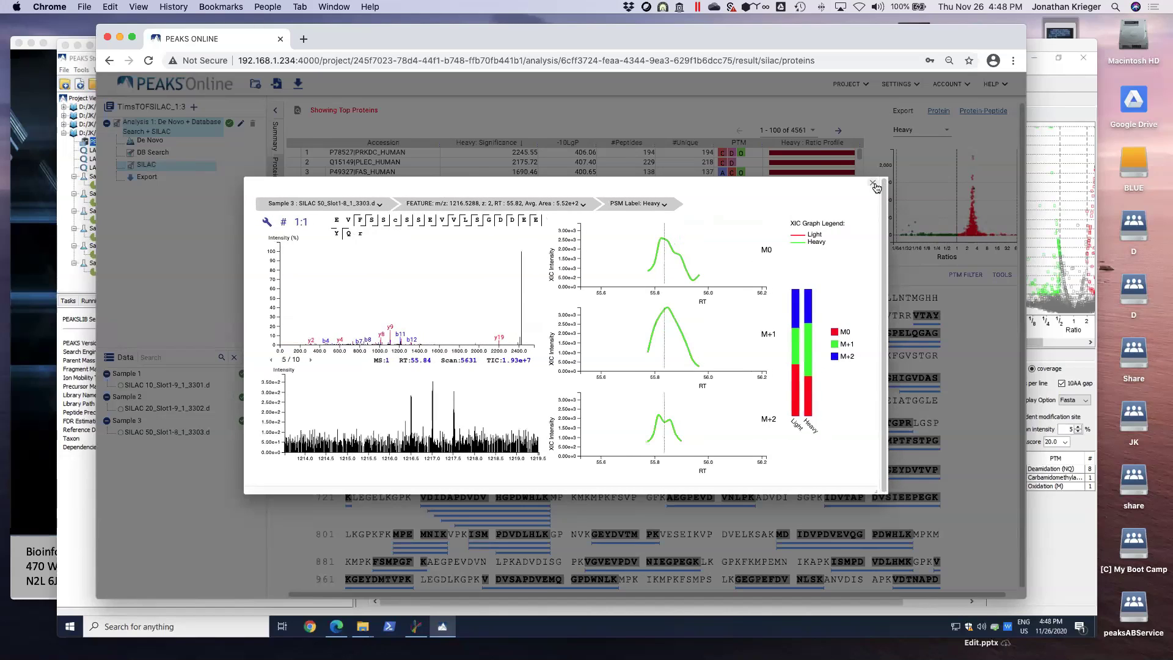
click(877, 183)
Step: Select TKT_HUMAN to view its SILAC coverage and look through the rest of the first 100 proteins
scroll(534, 221, down, 3)
click(535, 219)
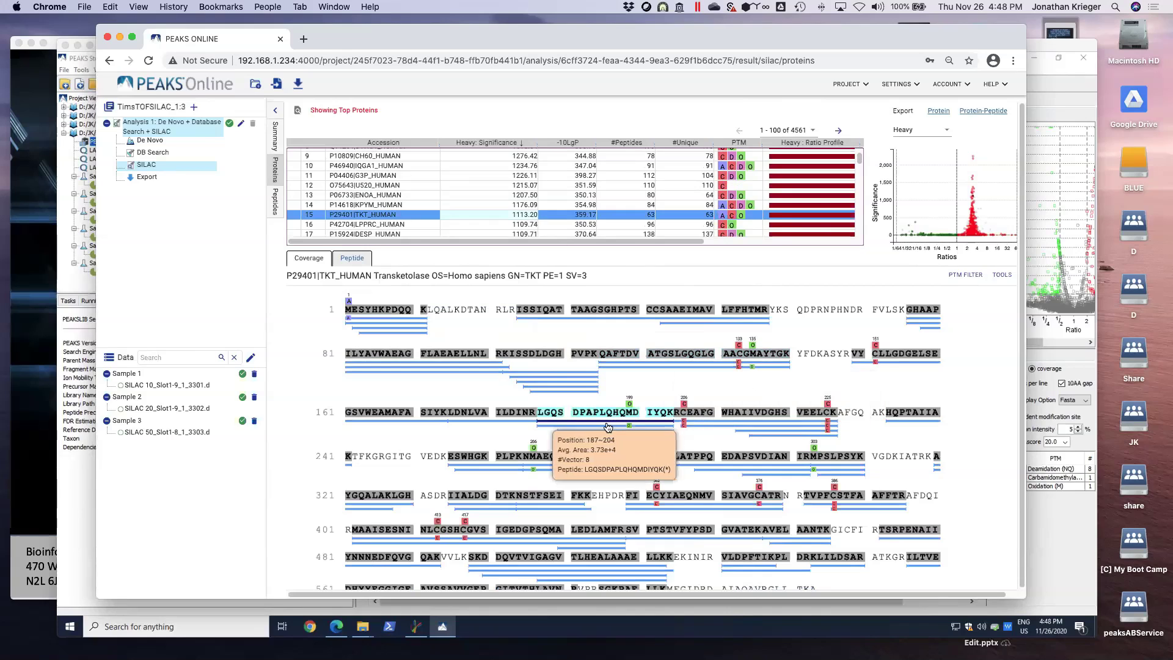
scroll(568, 179, down, 20)
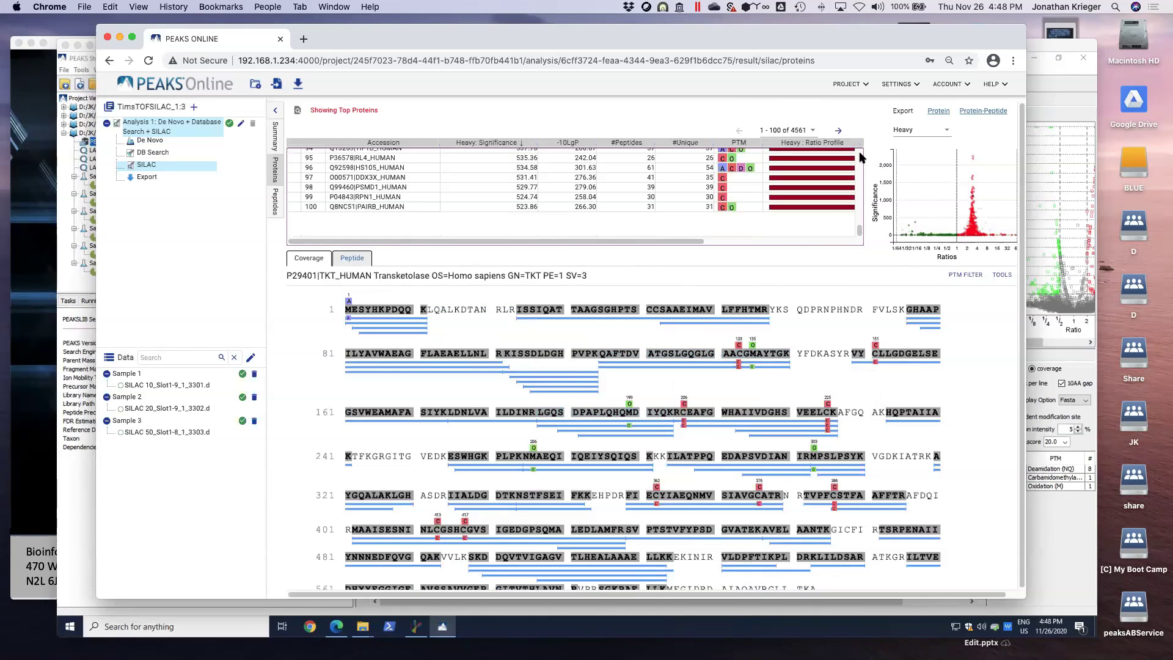
Step: Zoom the Heavy volcano plot in on the low-significance proteins around ratio 1
drag(934, 205, 970, 251)
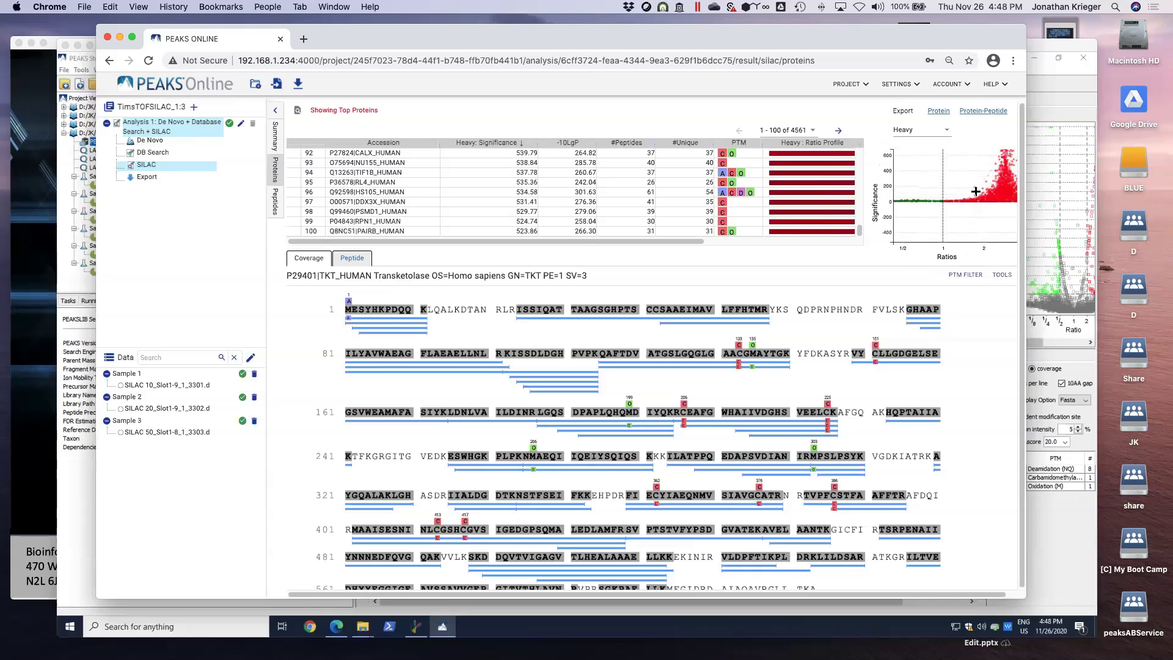
drag(928, 174, 986, 243)
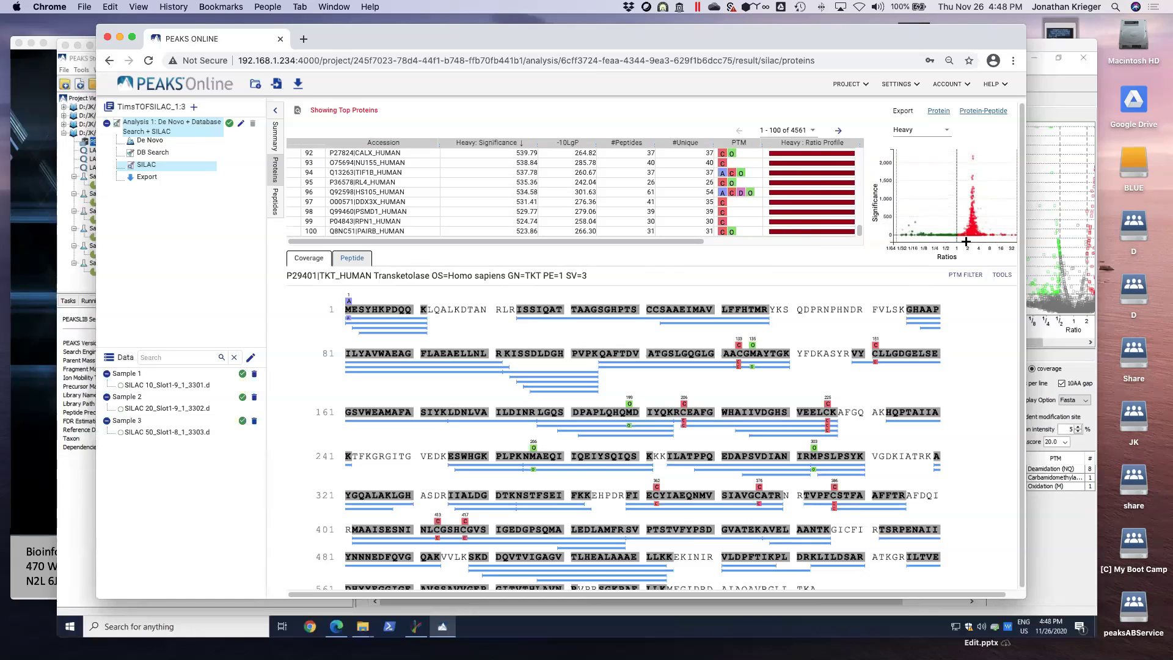
drag(942, 218, 977, 242)
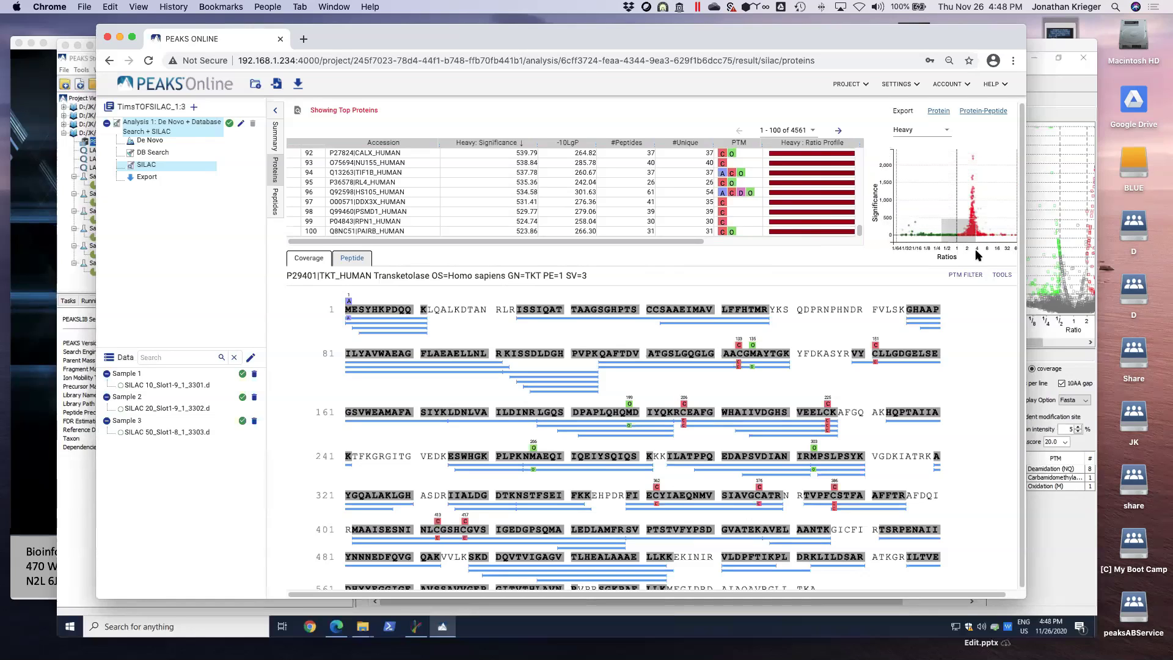
drag(905, 166, 991, 230)
drag(935, 176, 990, 225)
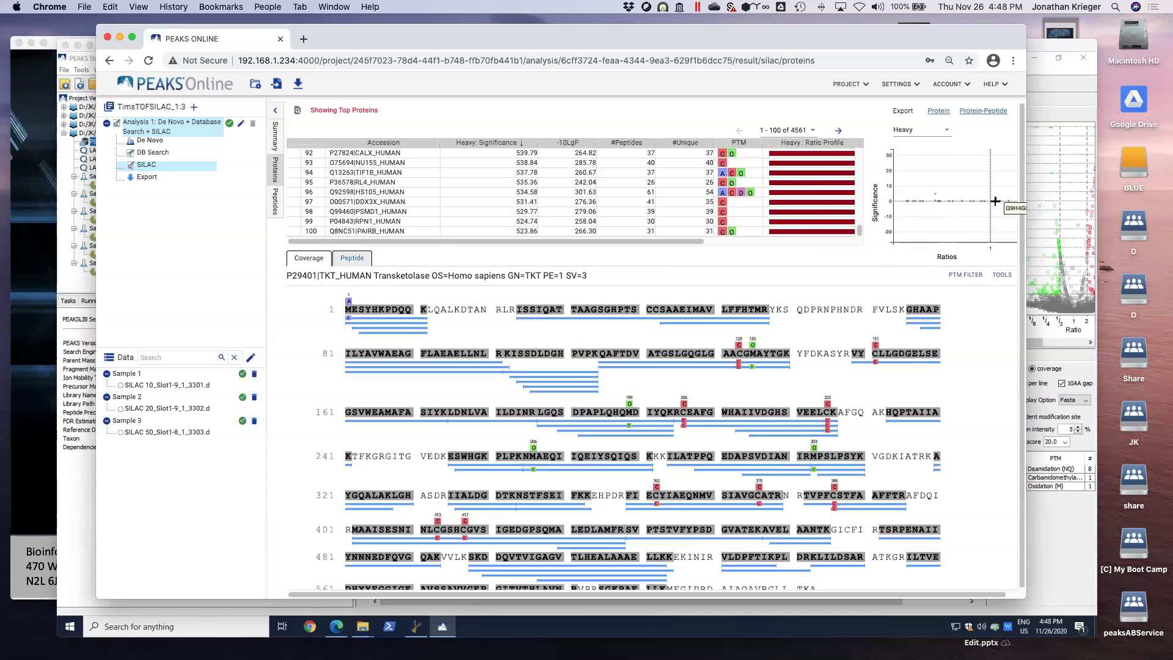
Step: Select protein Q9H4G0 from the volcano plot, review its peptide's spectra and XIC traces, and close the details
click(996, 201)
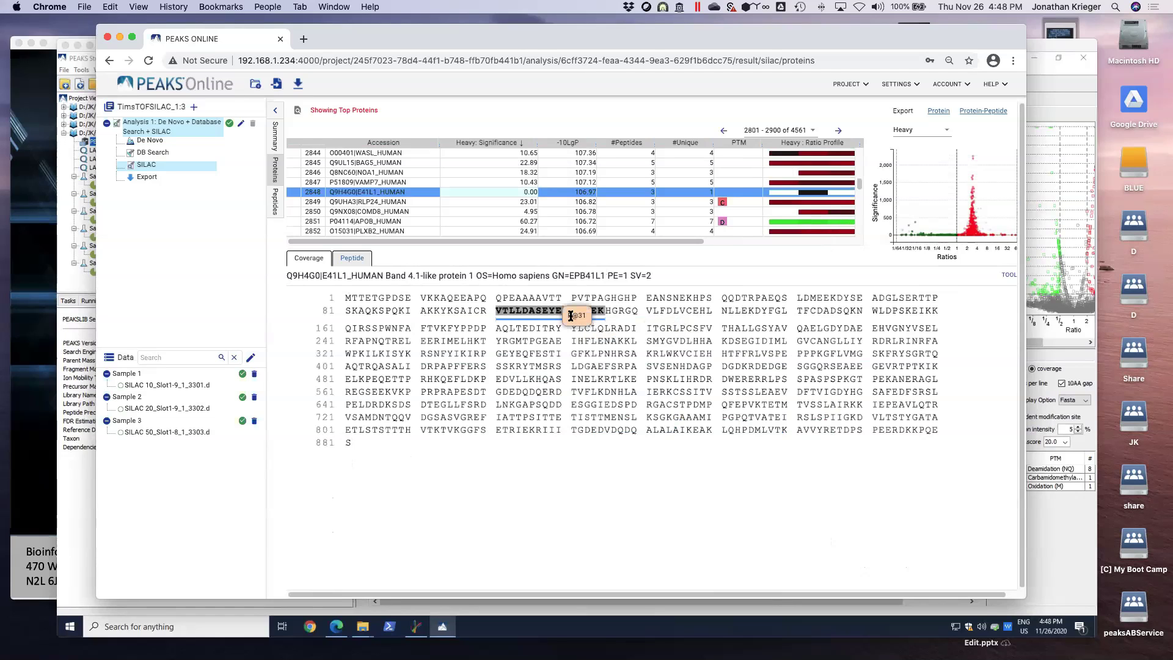
click(540, 320)
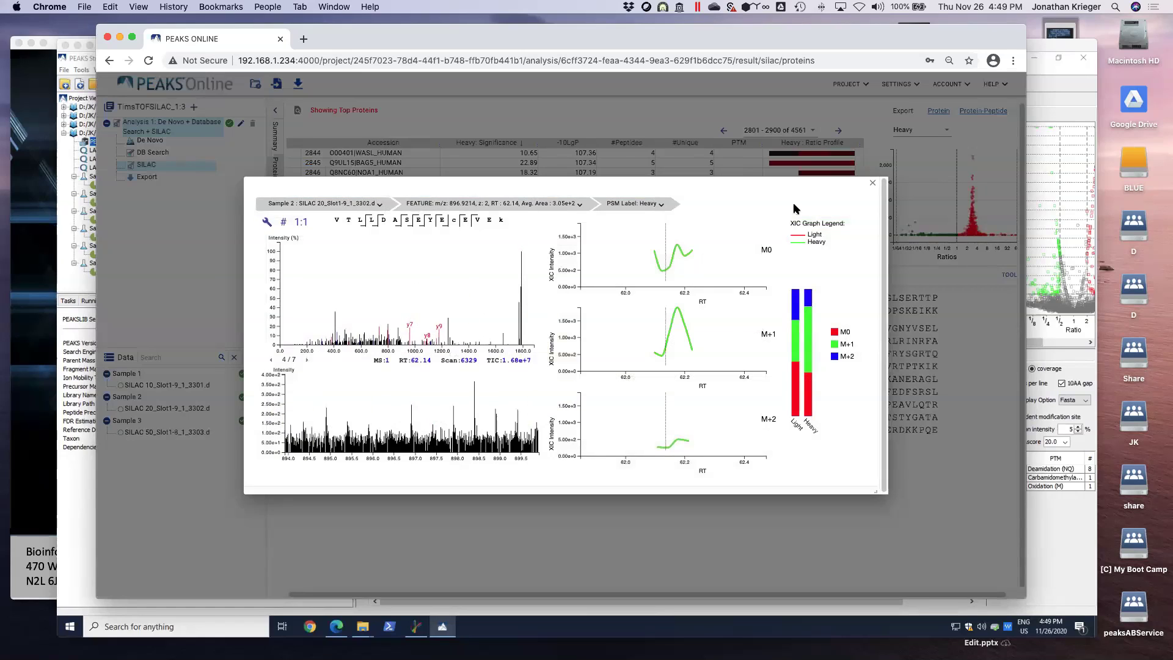
click(873, 183)
Step: Return to the SILAC summary, reopen the DB Search protein list and view the spectrum of PLEC_HUMAN peptide PGPEPAPATDER
click(280, 143)
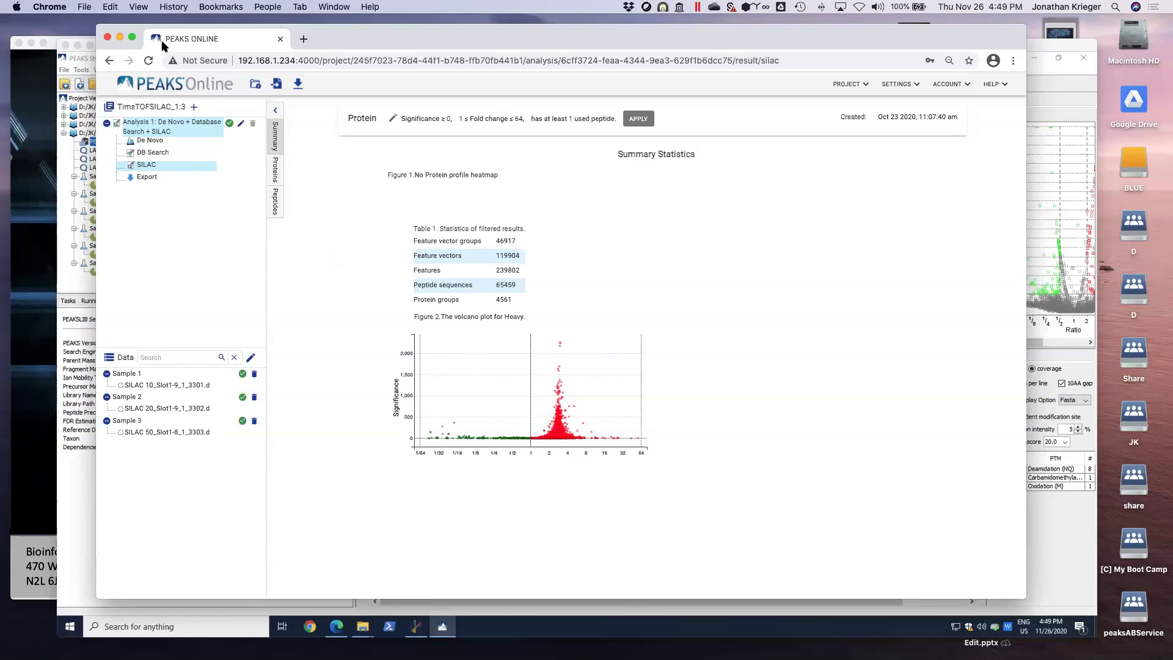
click(152, 156)
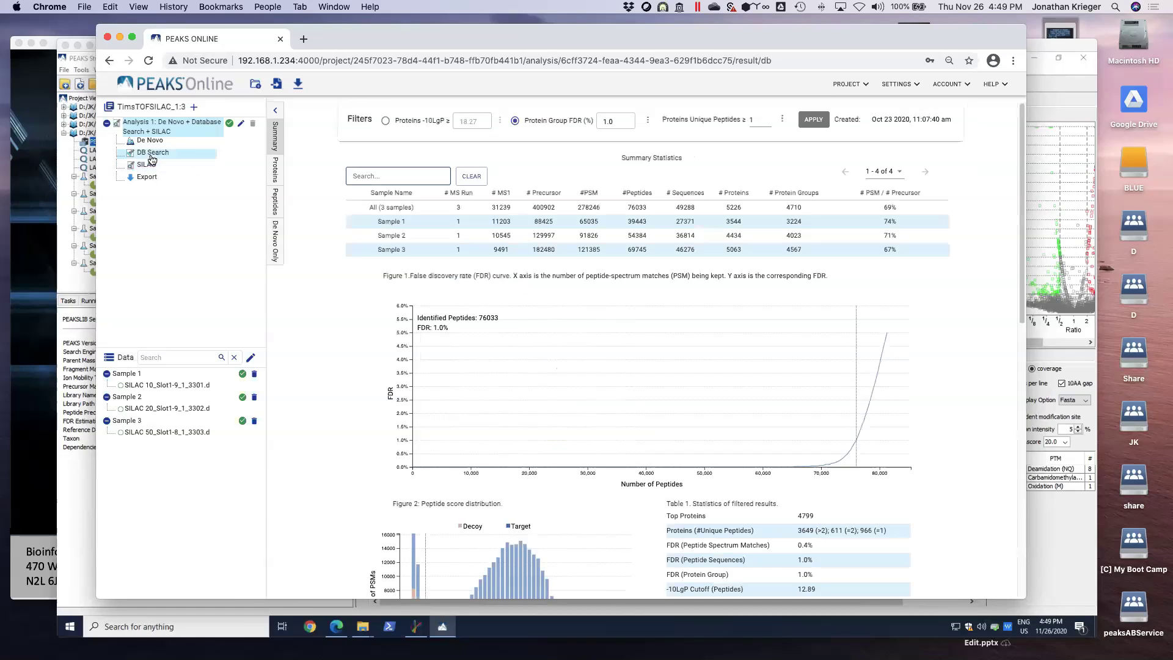
click(275, 171)
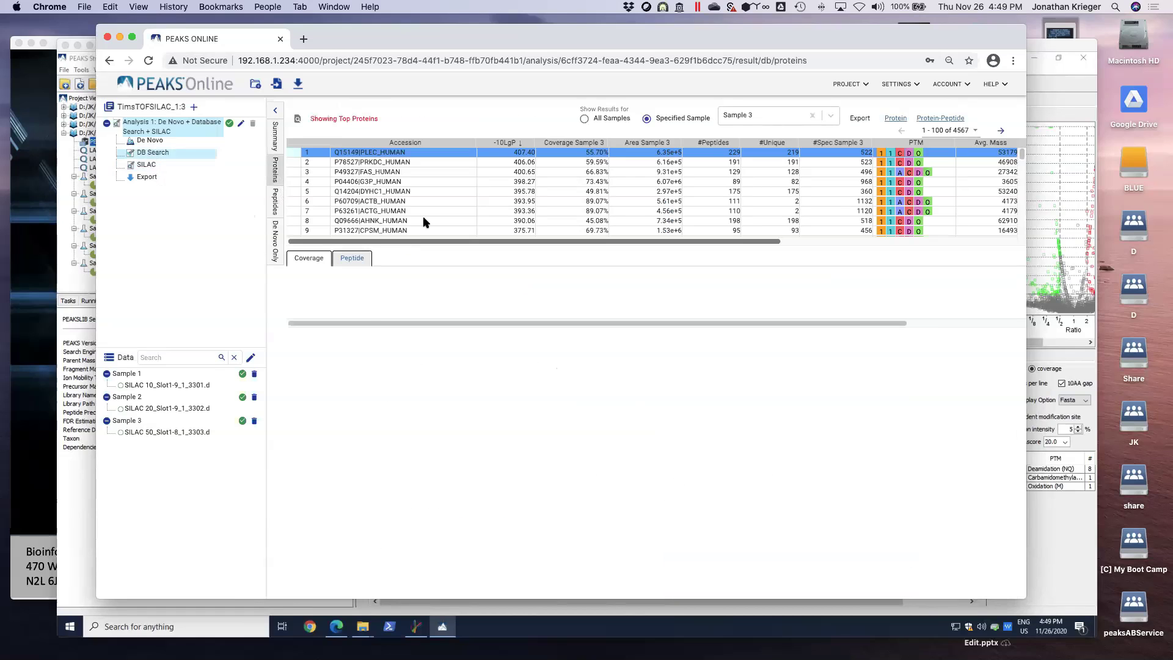
click(410, 358)
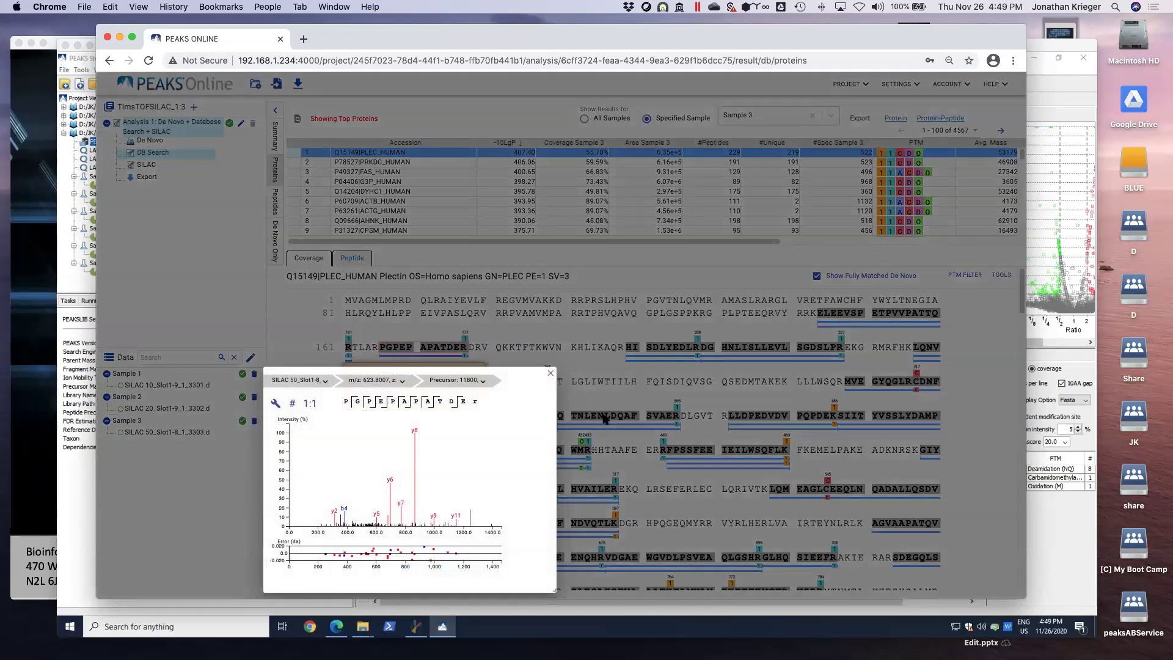
Step: View the spectra of PLEC_HUMAN peptides HISDLYEDLR and LFNAIIHR from the coverage map and close the spectrum viewer
click(670, 362)
click(670, 361)
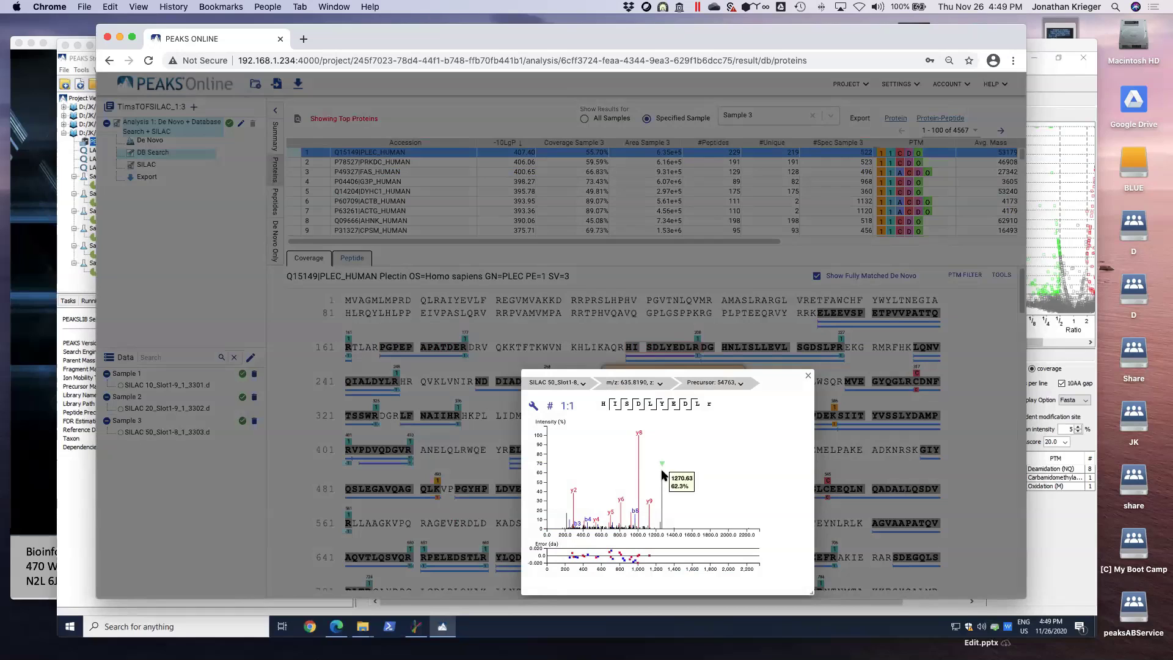
click(439, 427)
click(438, 427)
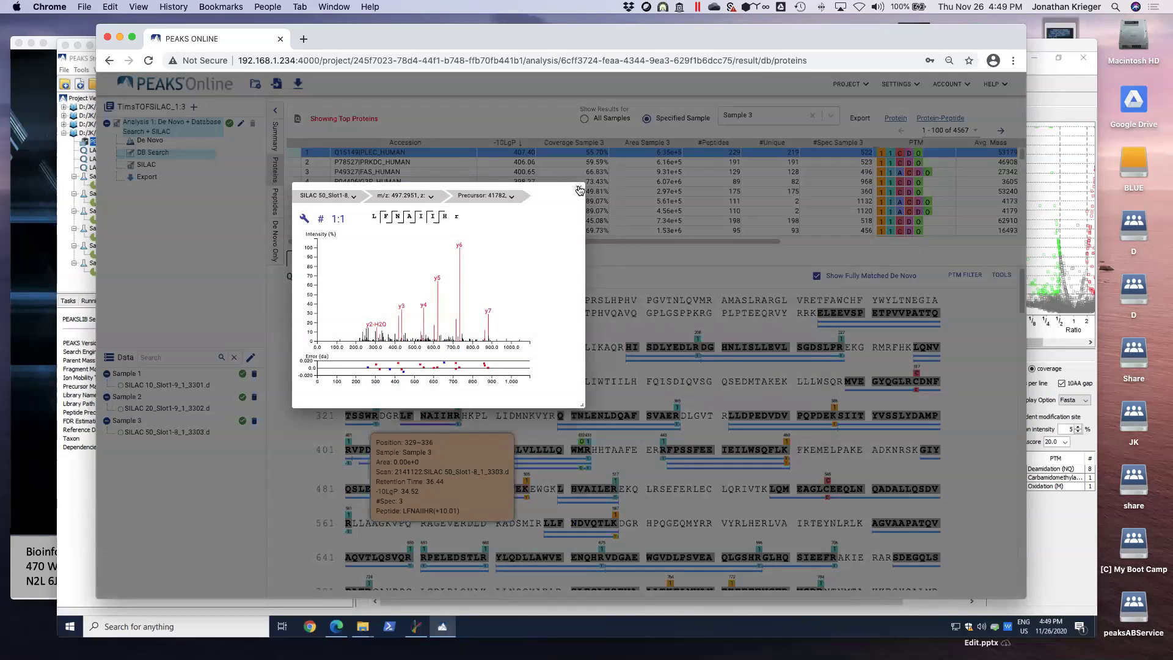
click(577, 190)
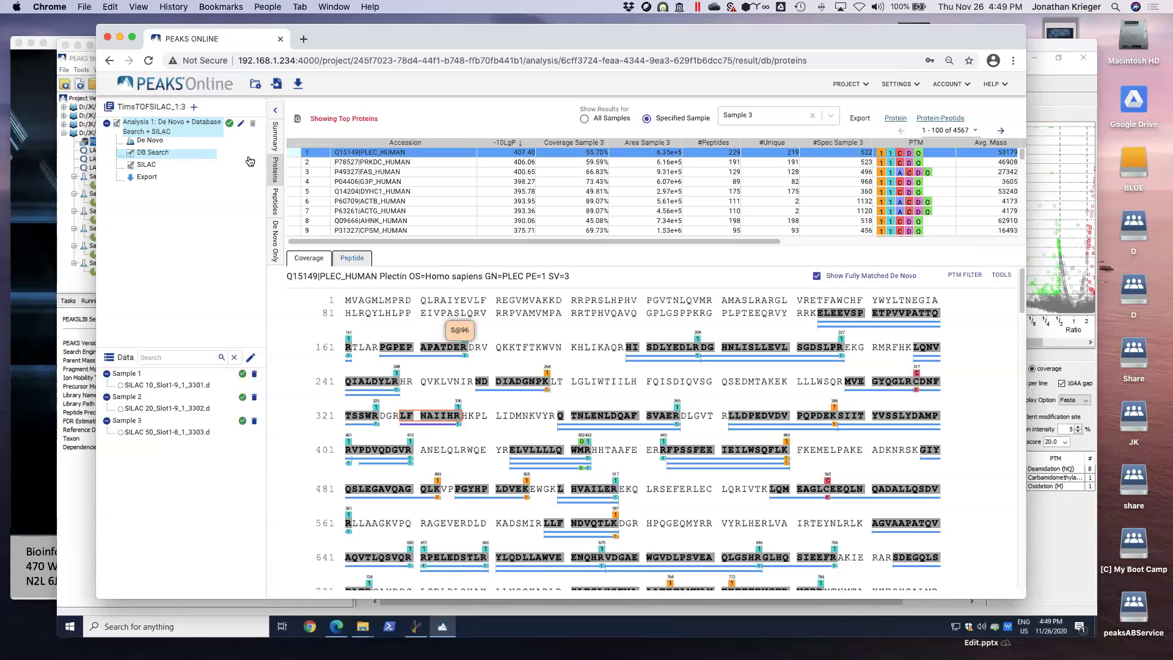
Step: Open the properties of Analysis 1, start modifying its parameters, and review the SILAC quantification settings
click(166, 129)
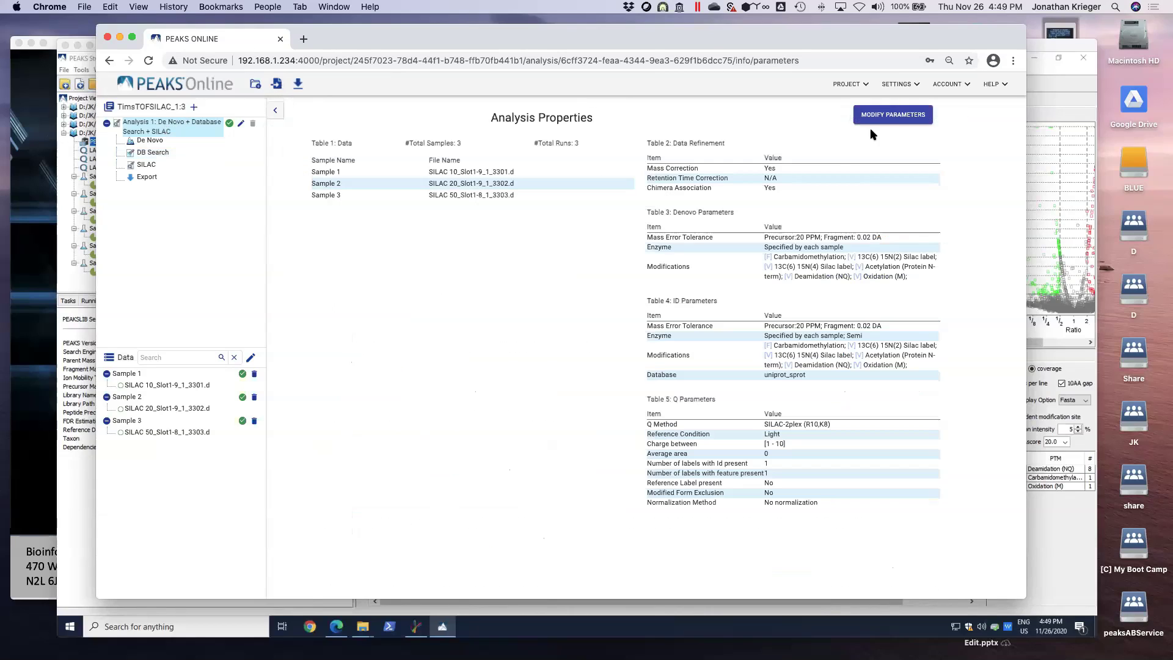
drag(902, 40, 979, 45)
click(794, 116)
scroll(264, 206, down, 15)
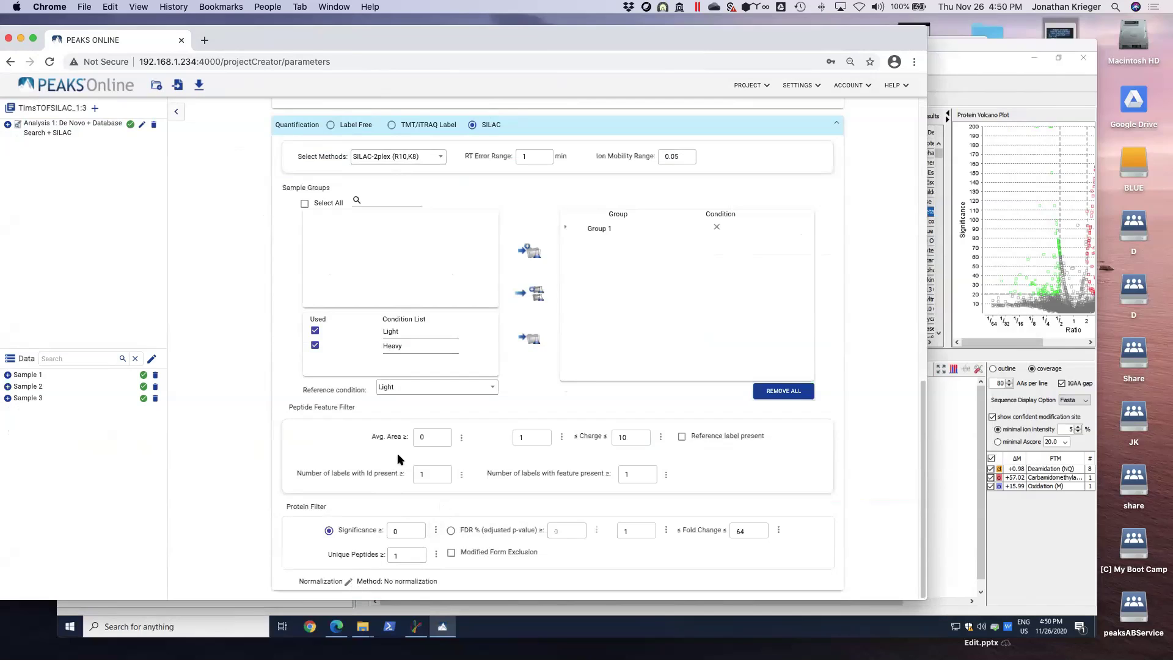
Step: Switch quantification to Label Free, try an average area threshold of 5e2 in the peptide filters, and close them without saving
click(356, 130)
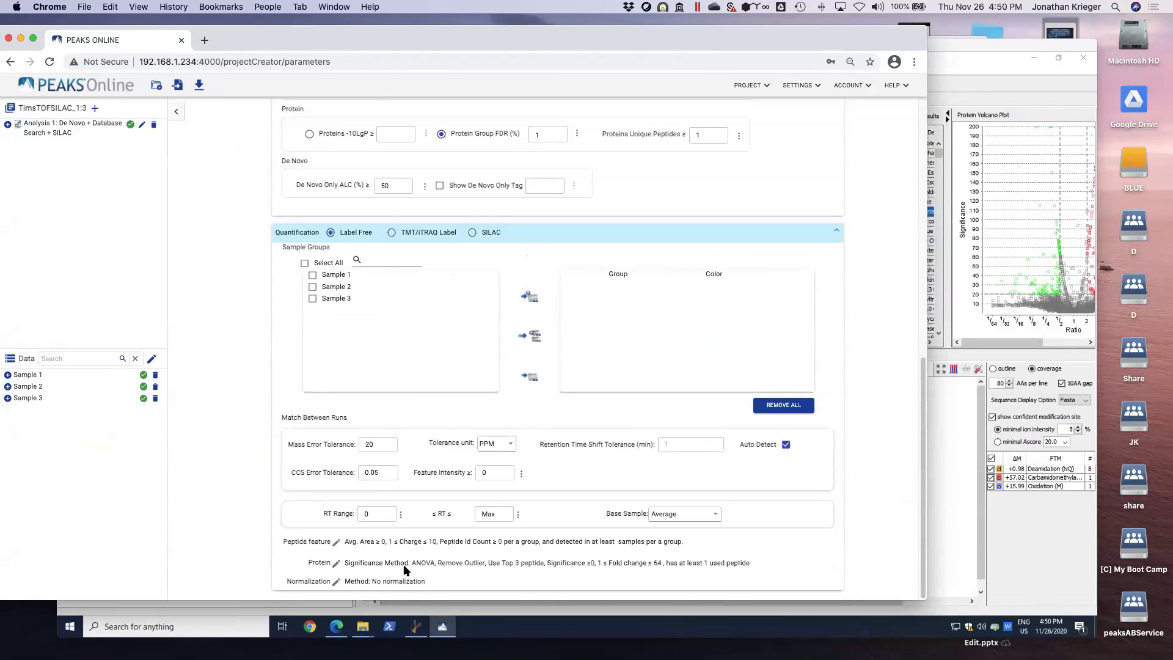
click(336, 544)
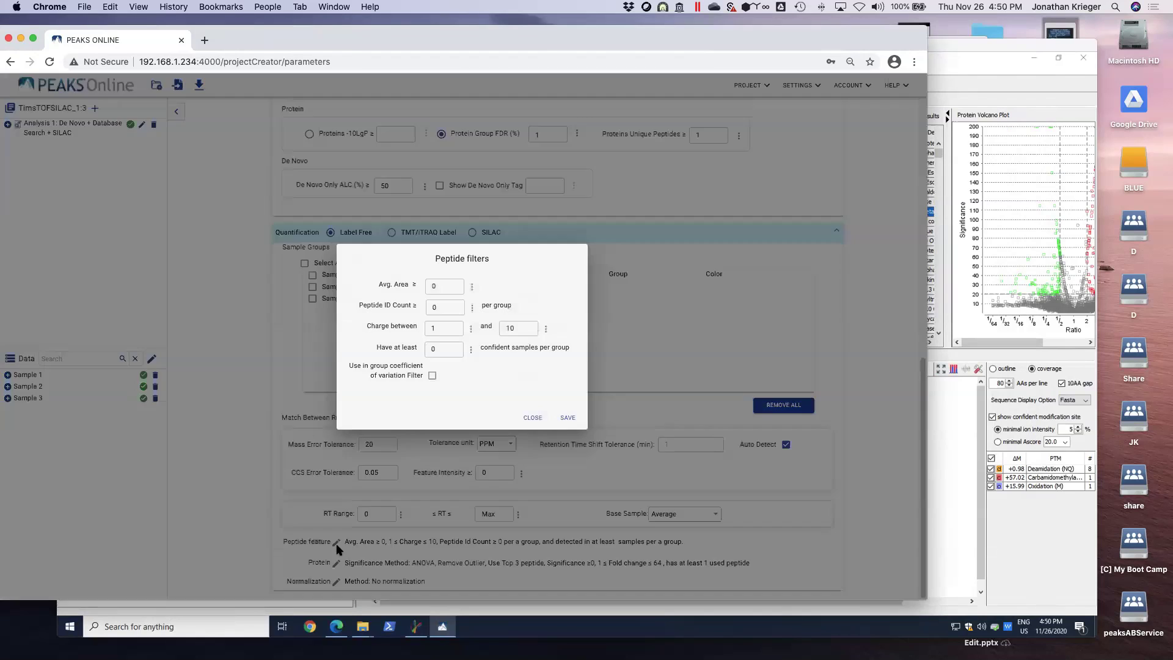
click(454, 284)
drag(441, 286, 420, 290)
text(1)
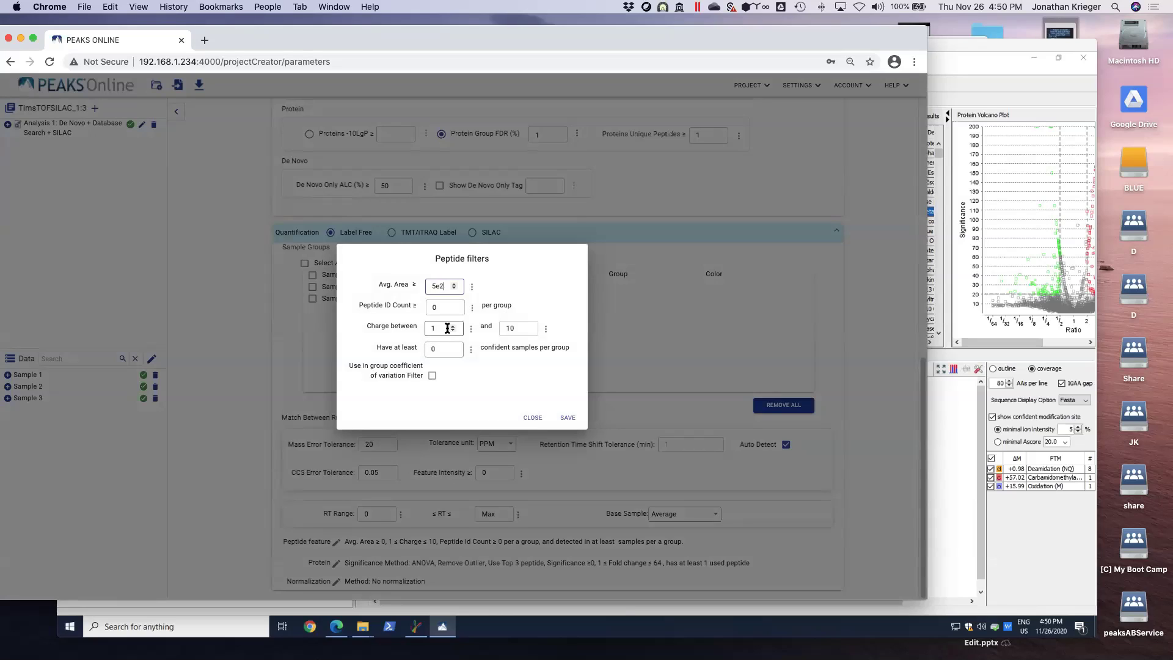
click(533, 418)
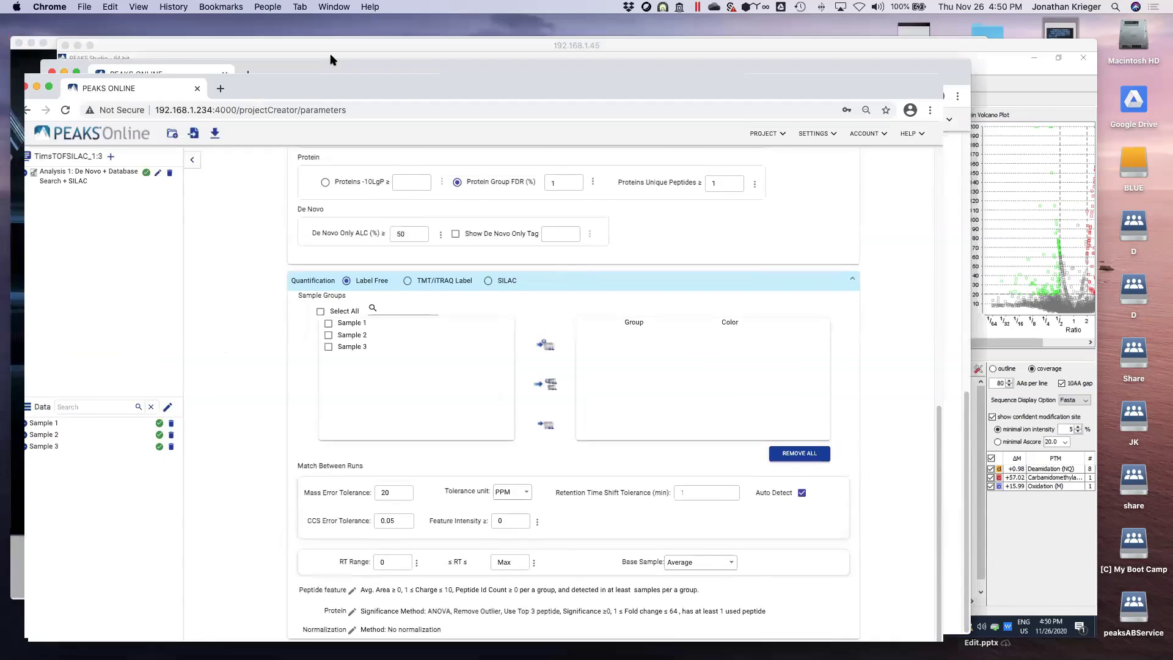
Step: Switch to the PowerPoint slide show and advance to the sequence shuffling illustration on FDR Estimation with Library Search
drag(243, 48, 336, 64)
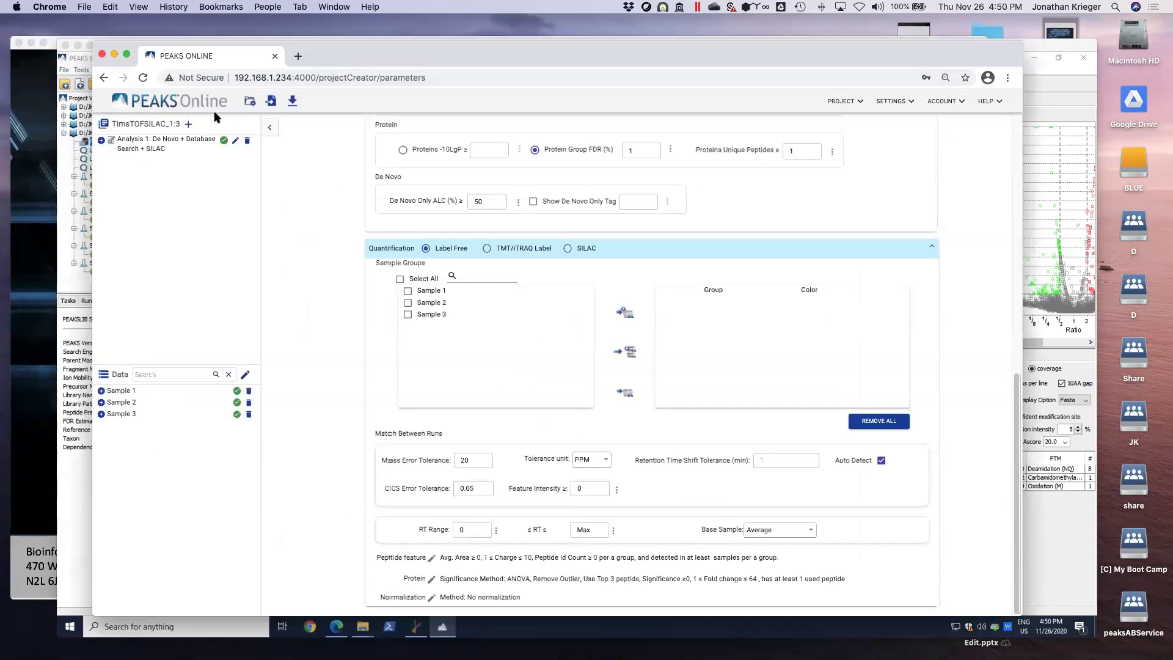
click(48, 136)
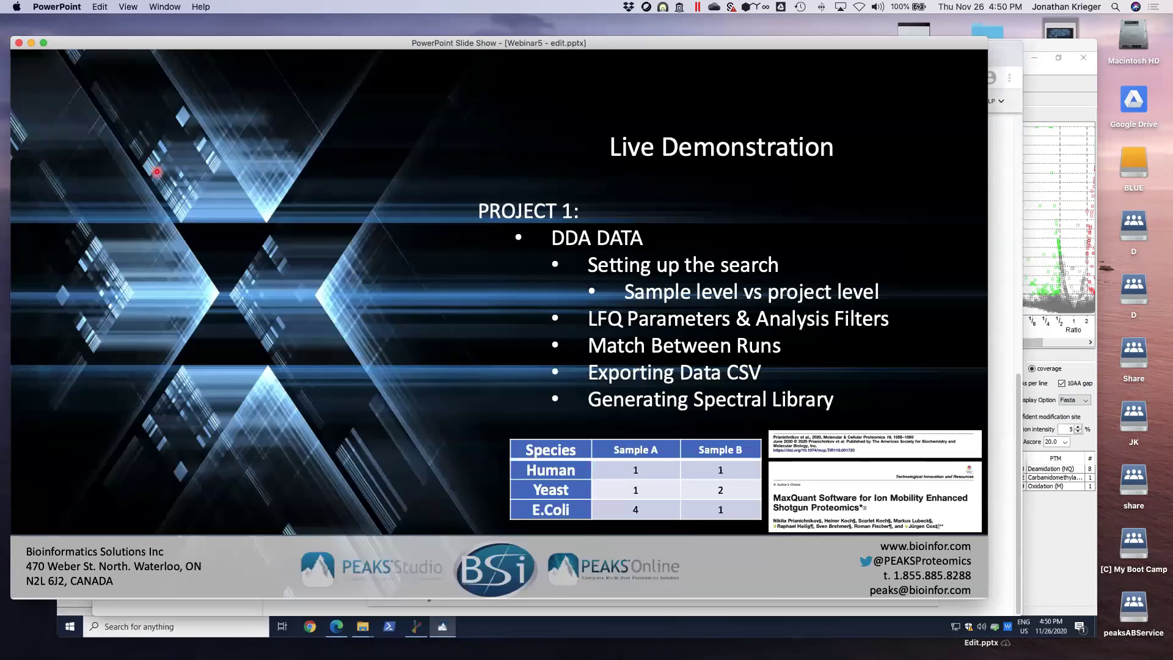
key(Right)
key(Right)
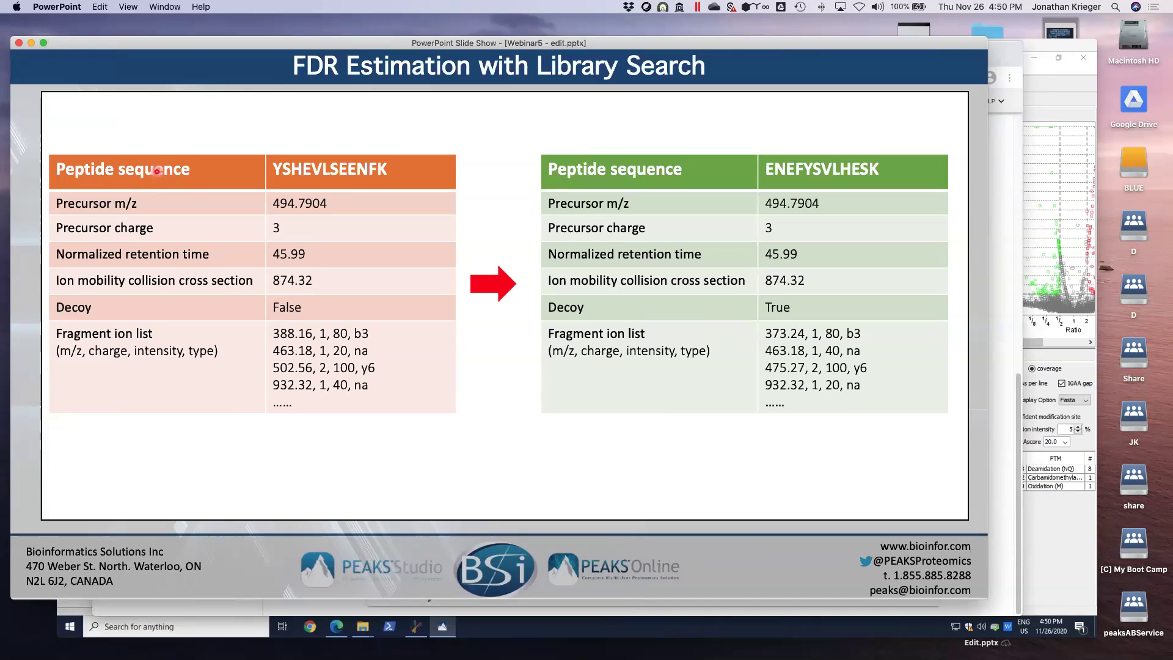
key(Right)
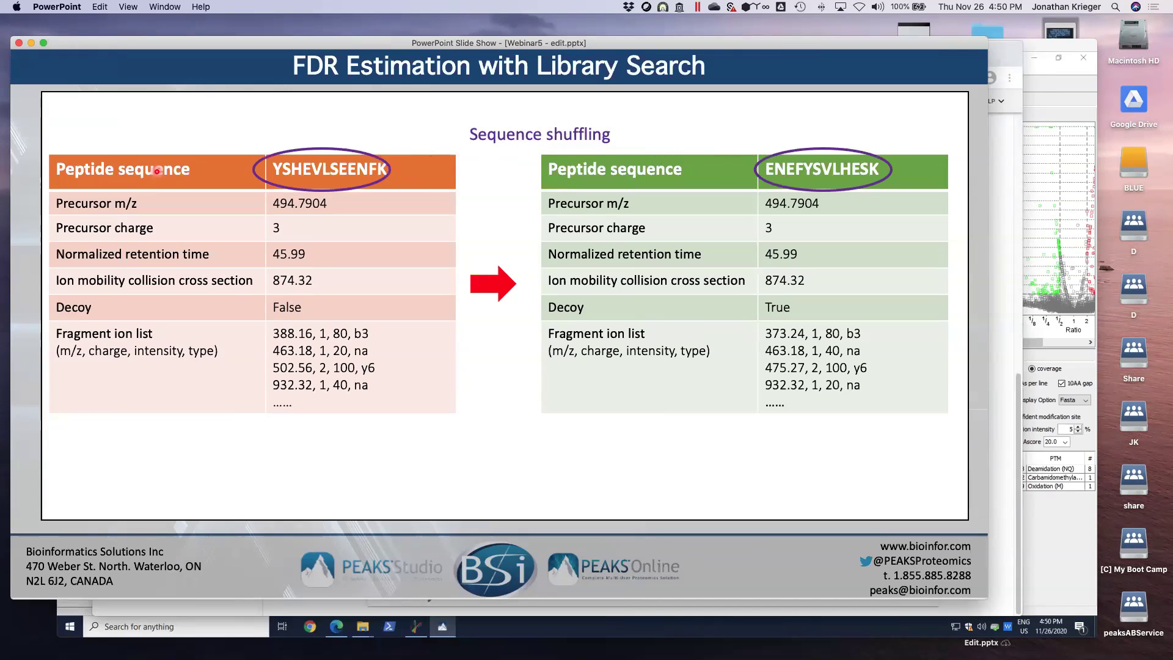
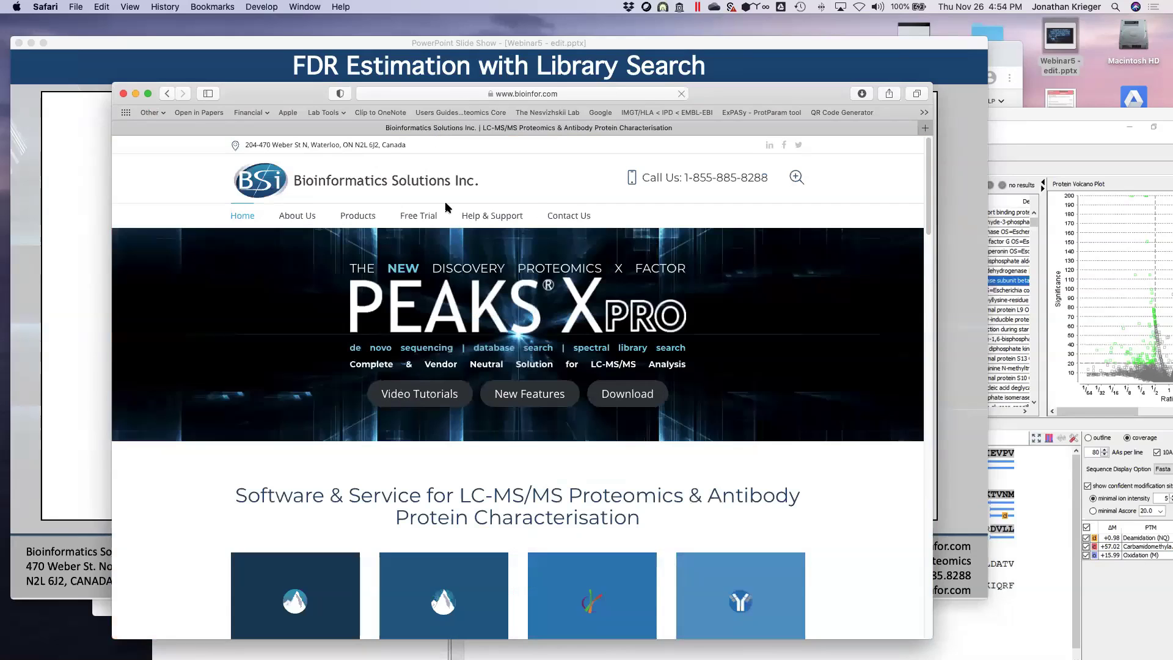
Step: Open the False Discovery Rate technical note on the Bioinformatics Solutions website and look through its introduction and figures
mouse_move(433, 217)
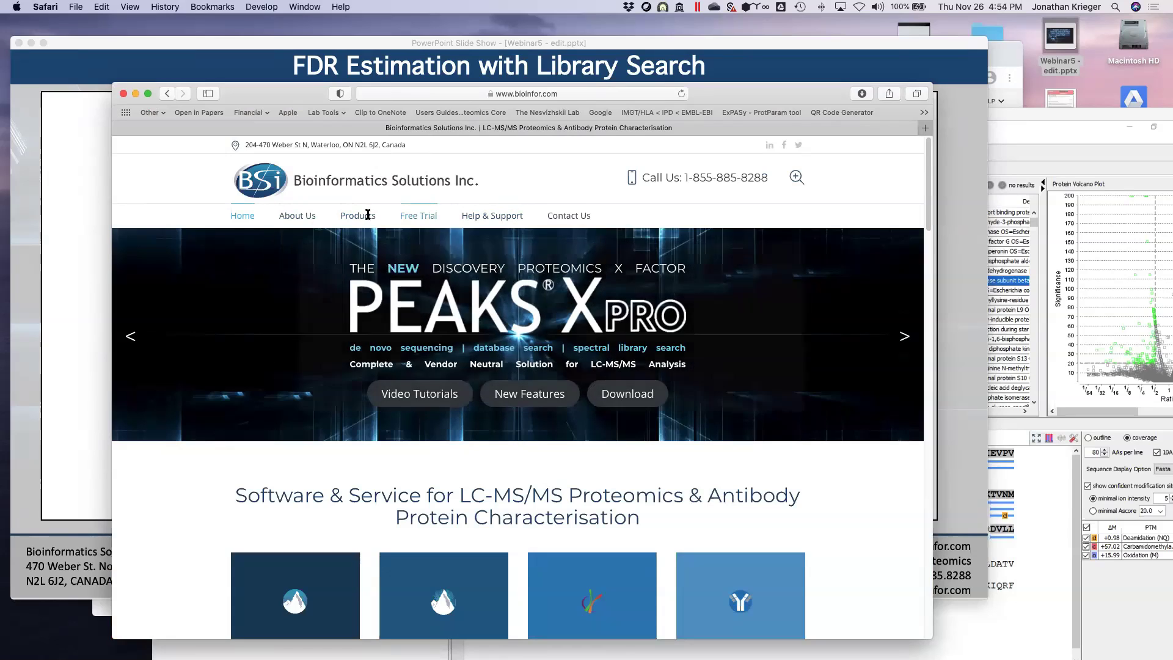
mouse_move(495, 218)
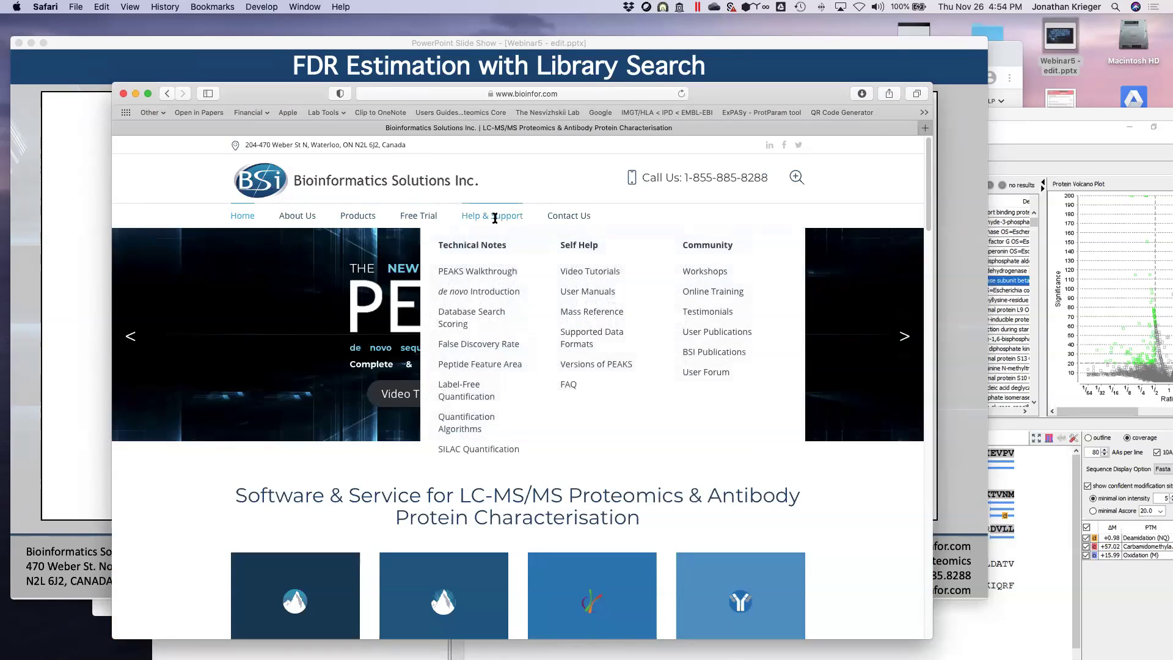
click(487, 346)
scroll(382, 379, down, 5)
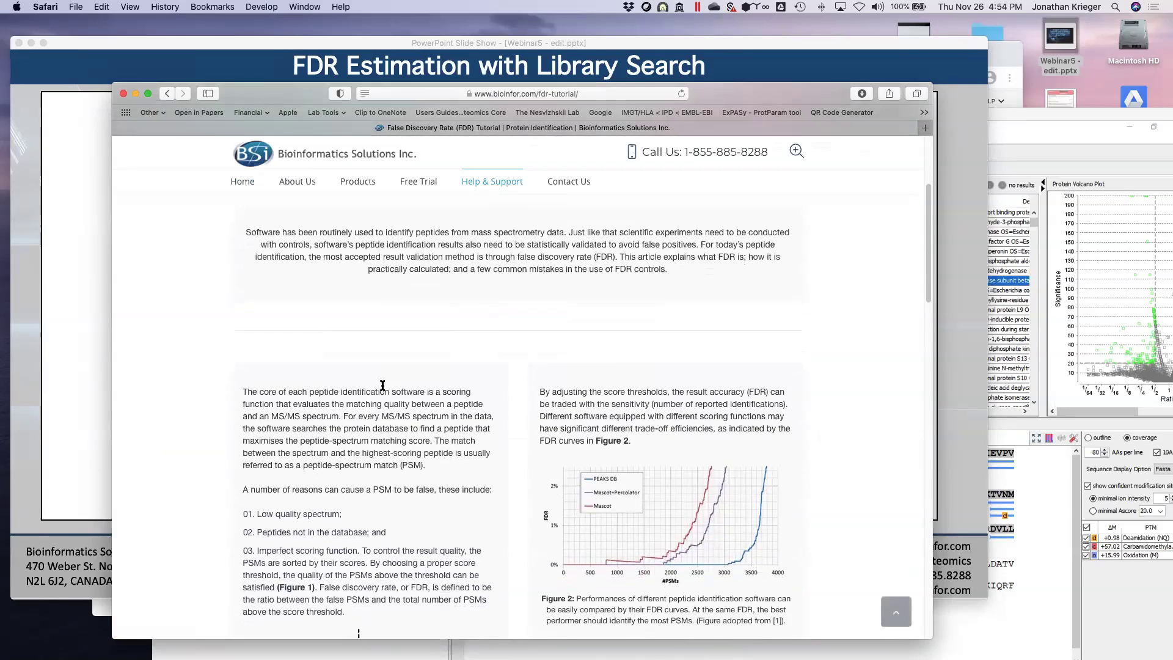
scroll(383, 385, down, 7)
scroll(383, 390, up, 9)
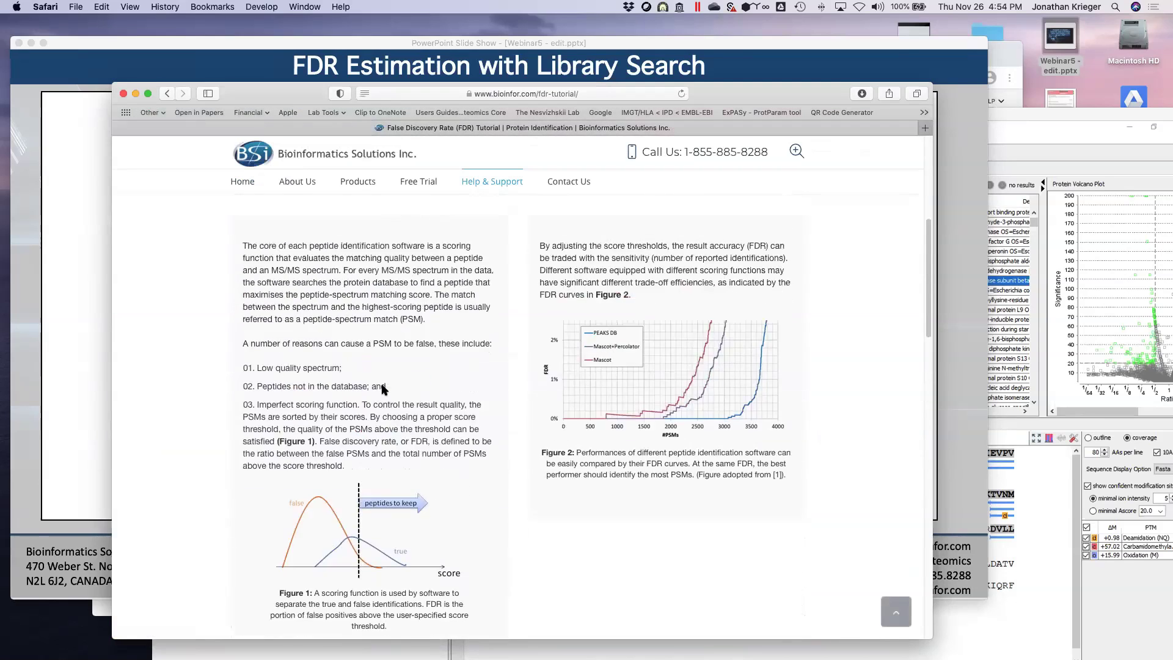
scroll(381, 385, down, 10)
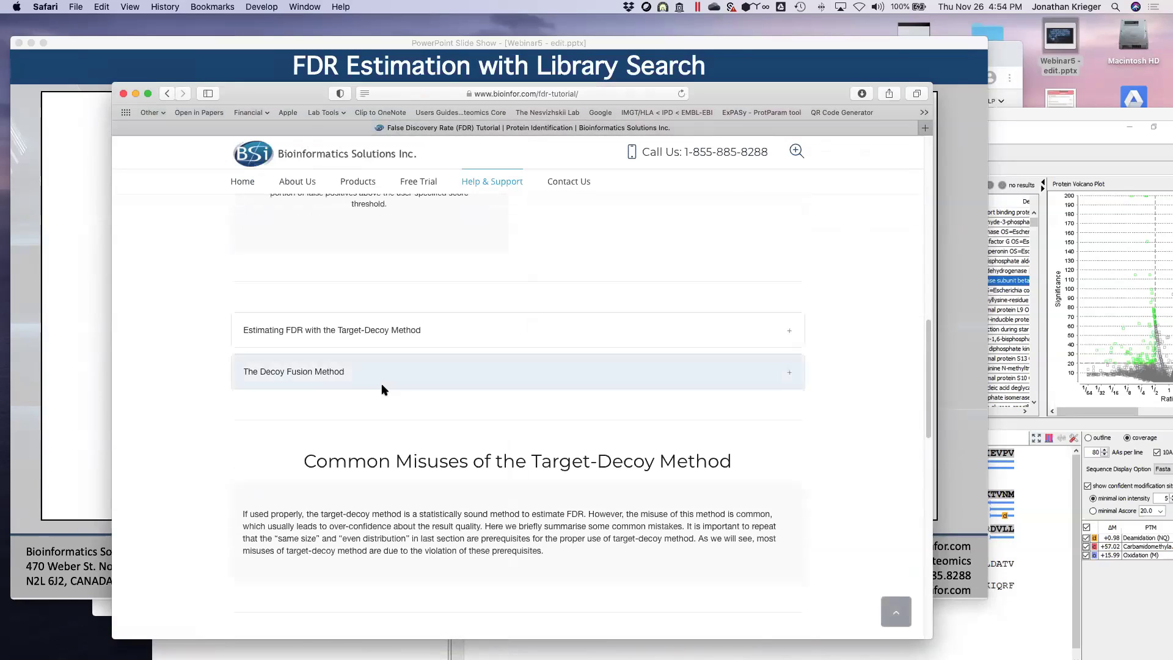
Step: Expand The Decoy Fusion Method section and examine its explanation and Figure 5
scroll(378, 367, down, 2)
click(373, 339)
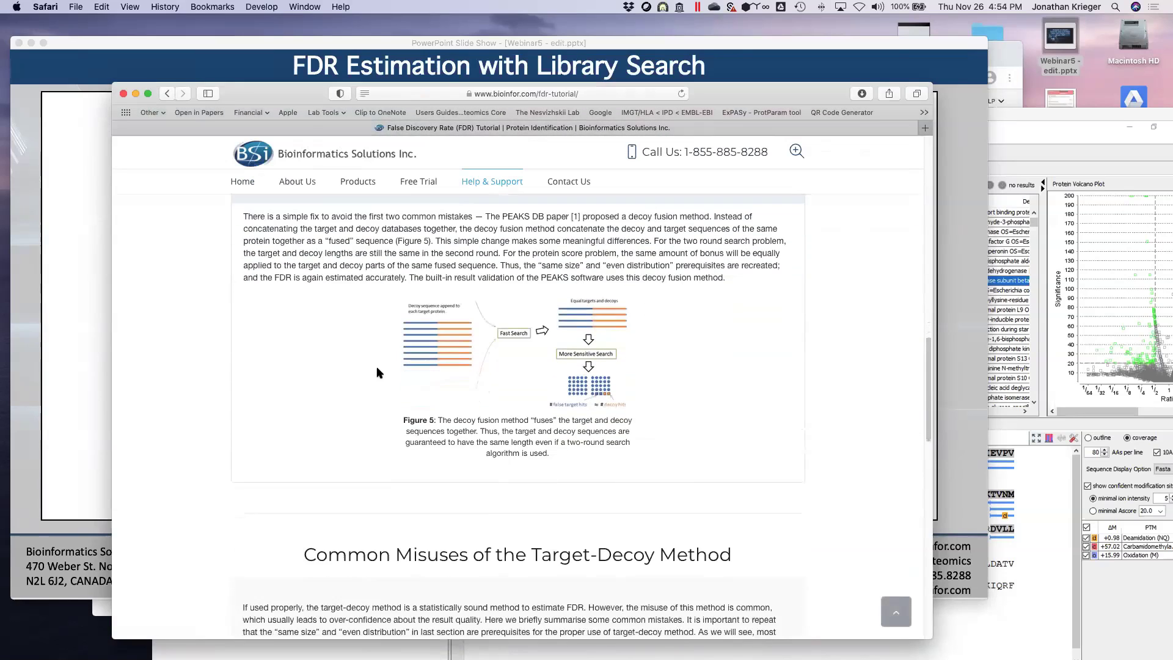
scroll(376, 372, up, 1)
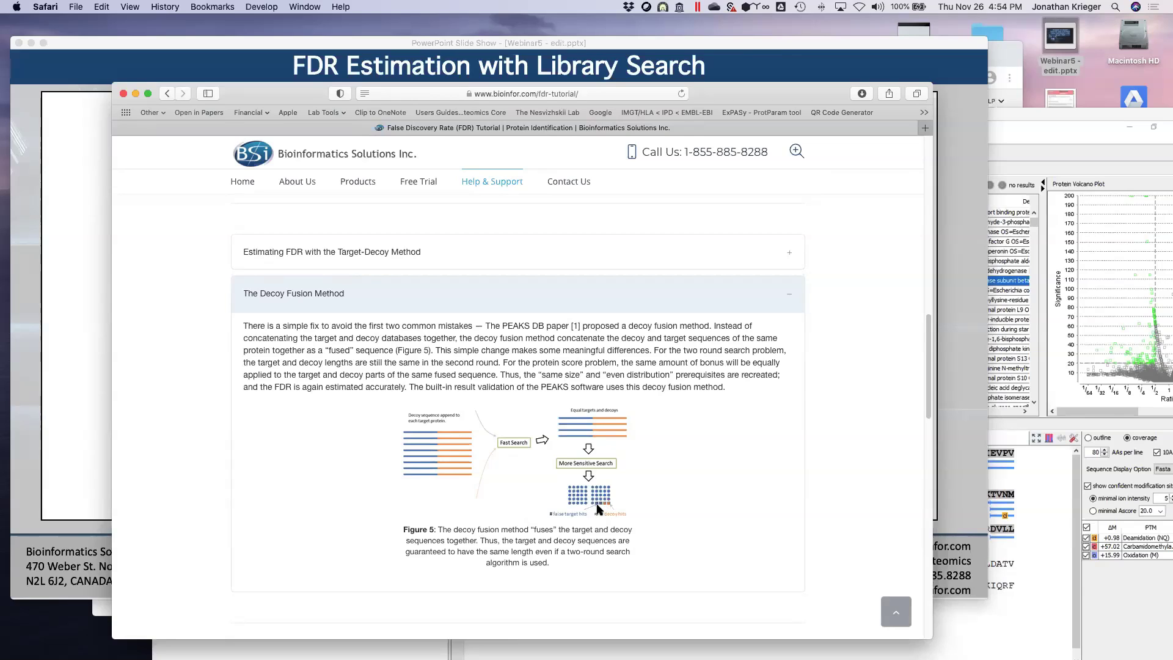
scroll(591, 507, up, 6)
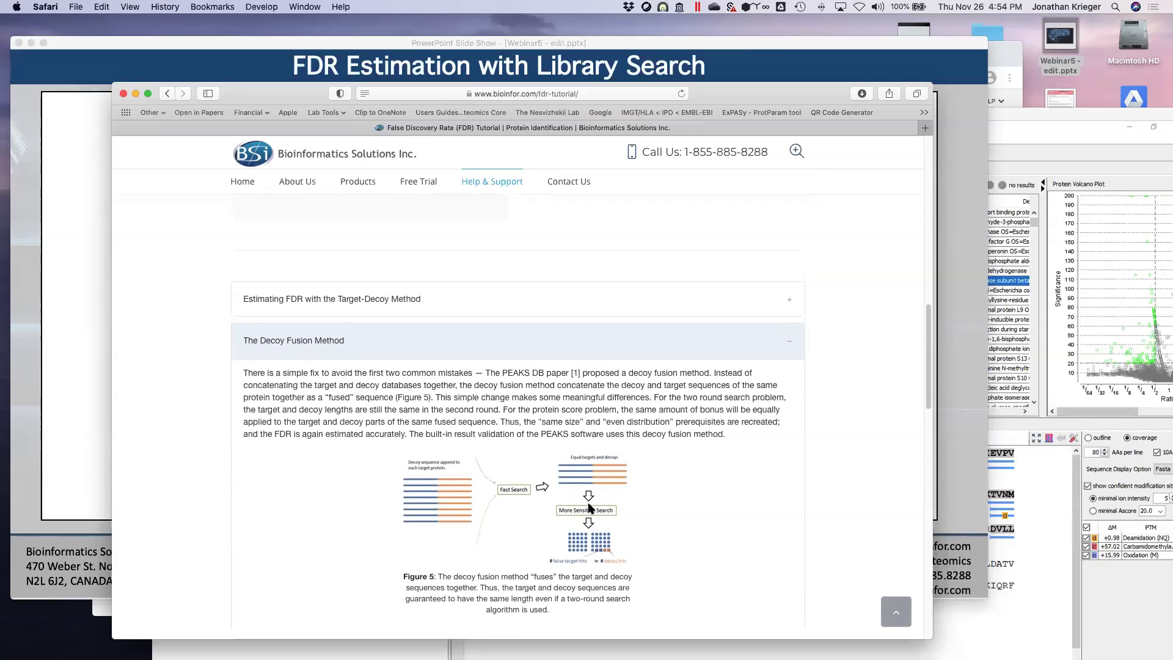
scroll(591, 507, up, 3)
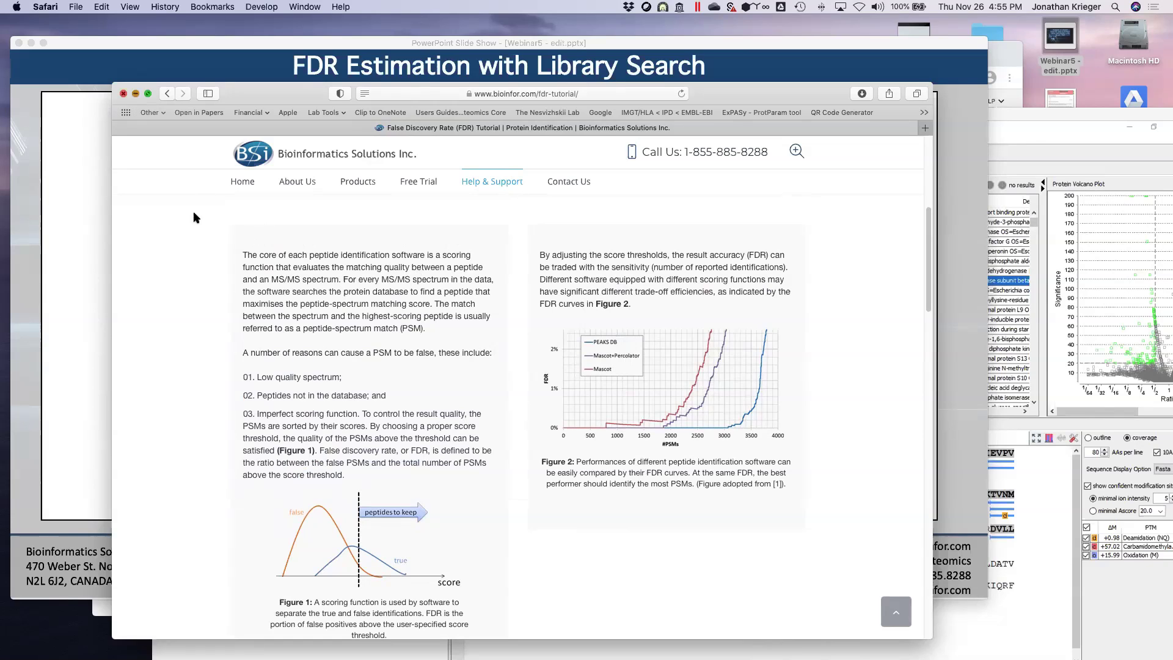
Step: Close the FDR tutorial page and advance the PowerPoint slide show to the TMT 6Plex slide
key(super+w)
click(569, 330)
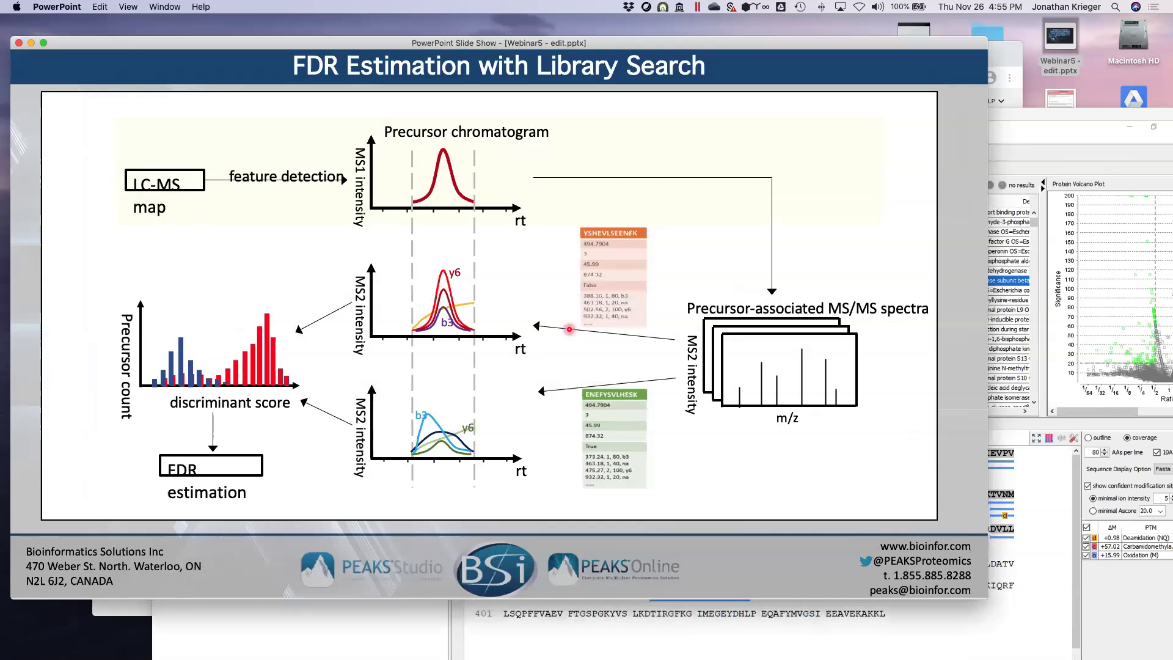
key(Right)
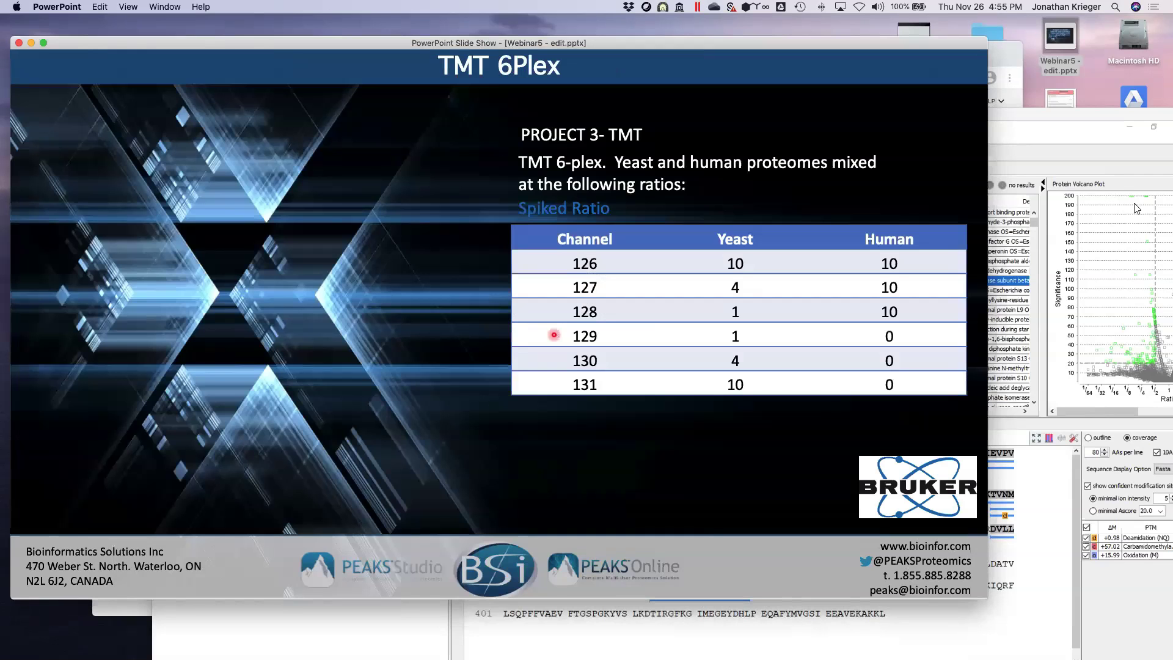
Step: Switch to the PEAKS Studio remote desktop, reposition its window to check the running task, and return to the TMT 6Plex slide
drag(1054, 118, 1033, 108)
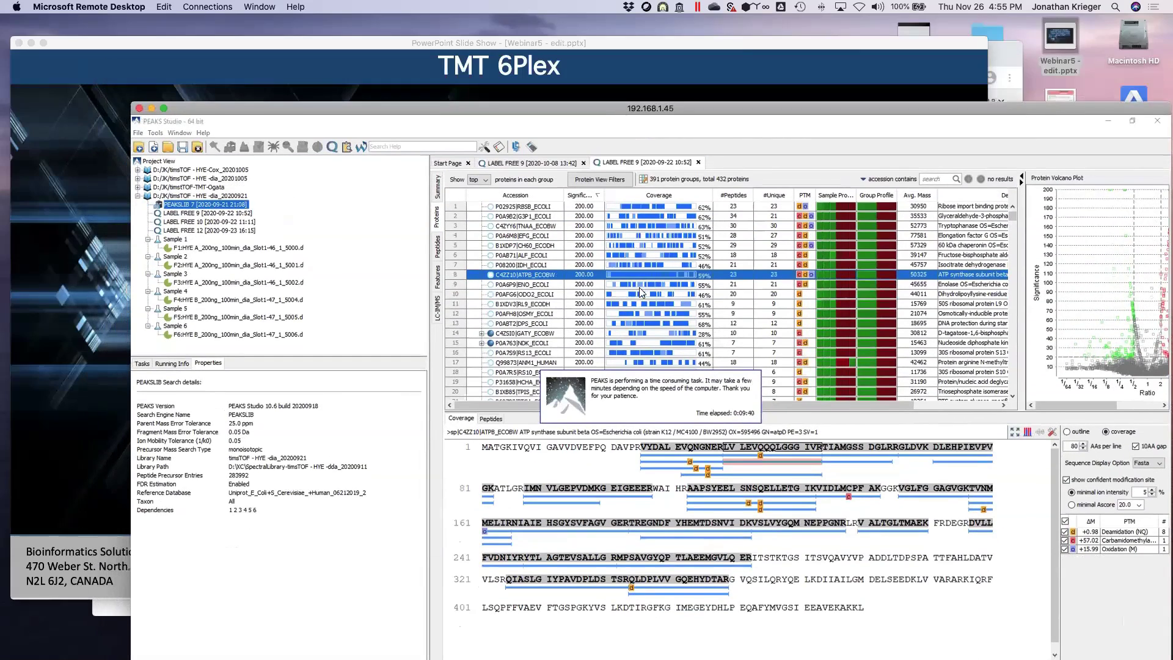
drag(595, 107, 546, 55)
mouse_move(468, 638)
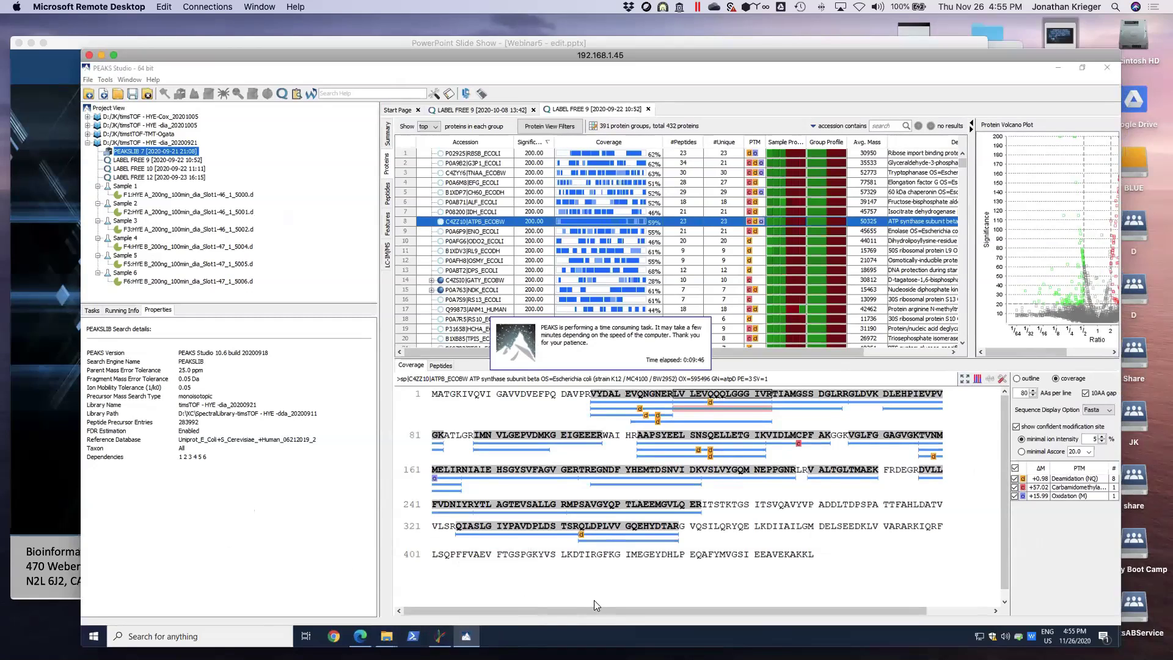
mouse_move(364, 647)
click(53, 180)
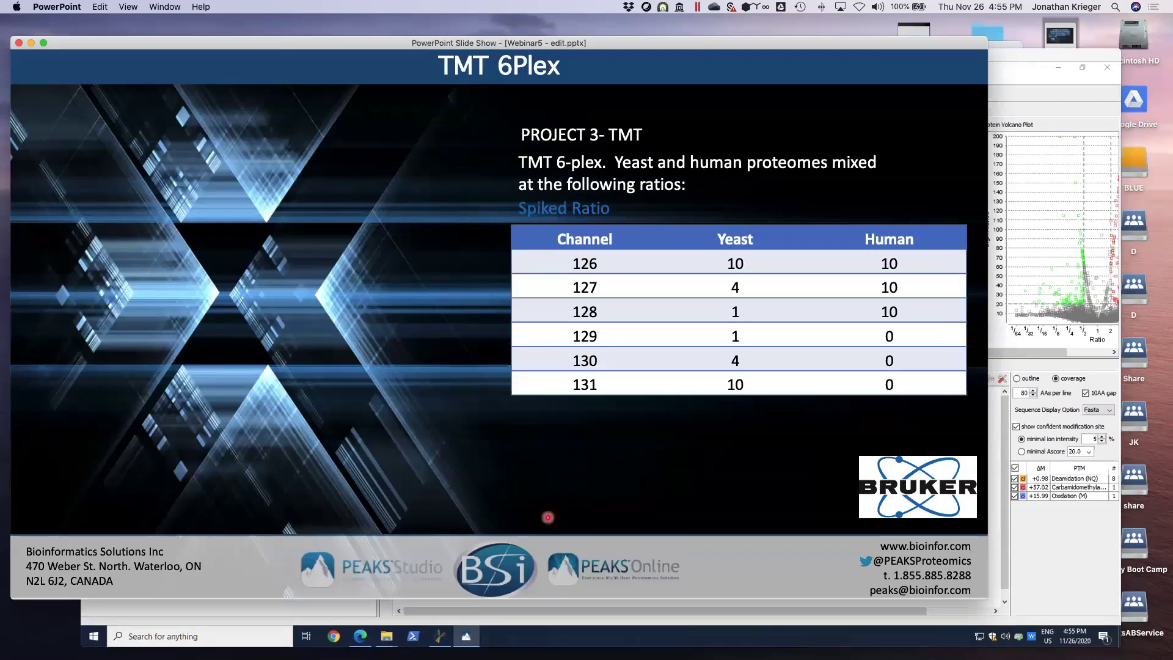
Step: Switch to PEAKS Online in Chrome and open the TMT/iTRAQ quantification results of the tTOF-TMT-Human+Yeast_Demo project
click(549, 605)
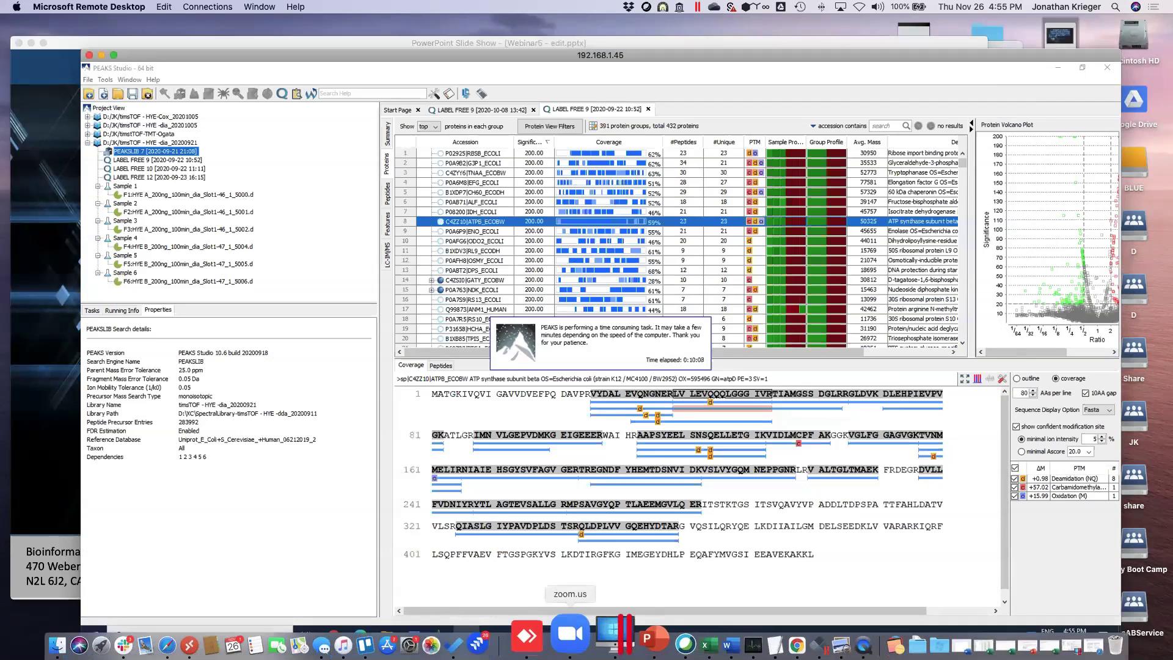
click(754, 641)
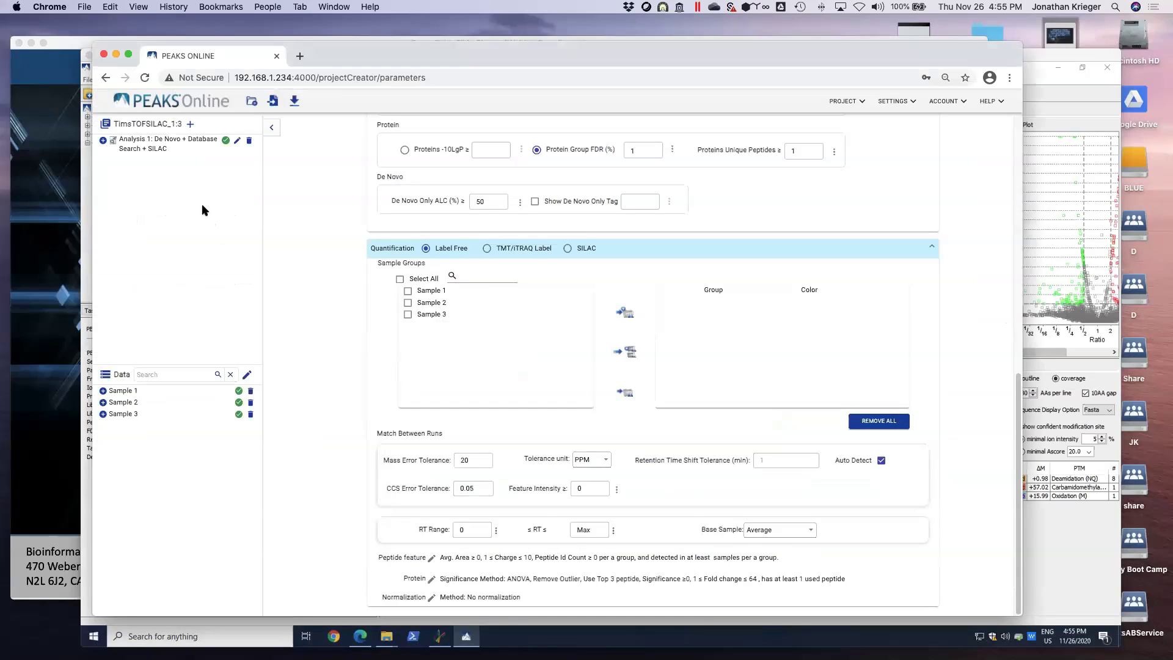
click(152, 112)
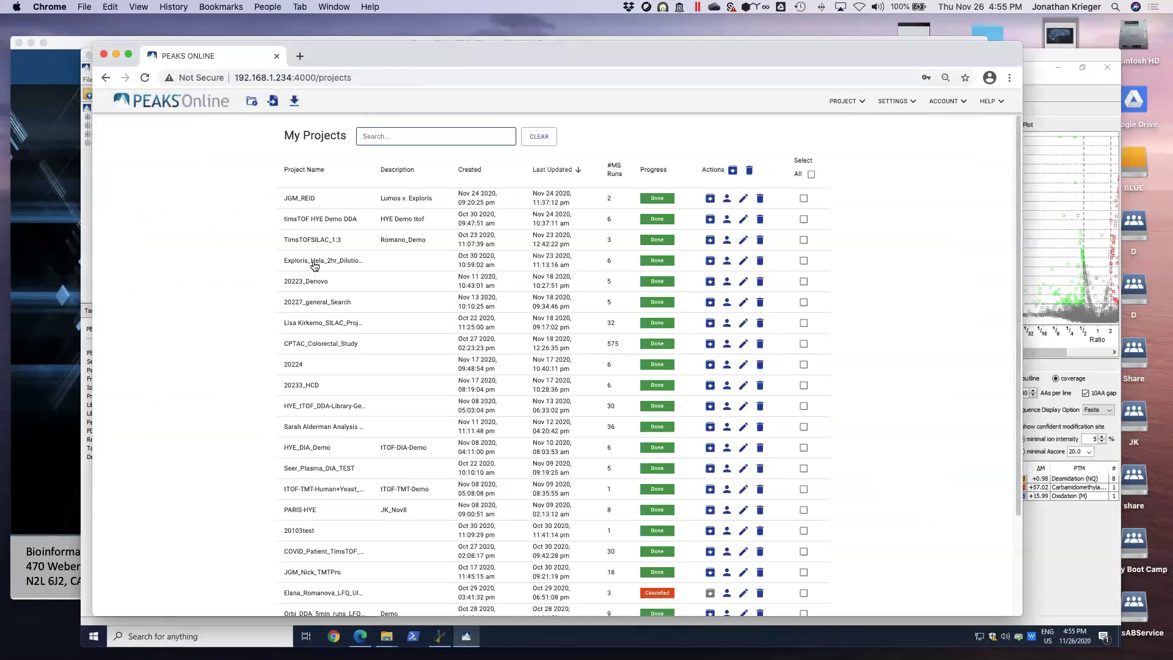
scroll(317, 283, down, 3)
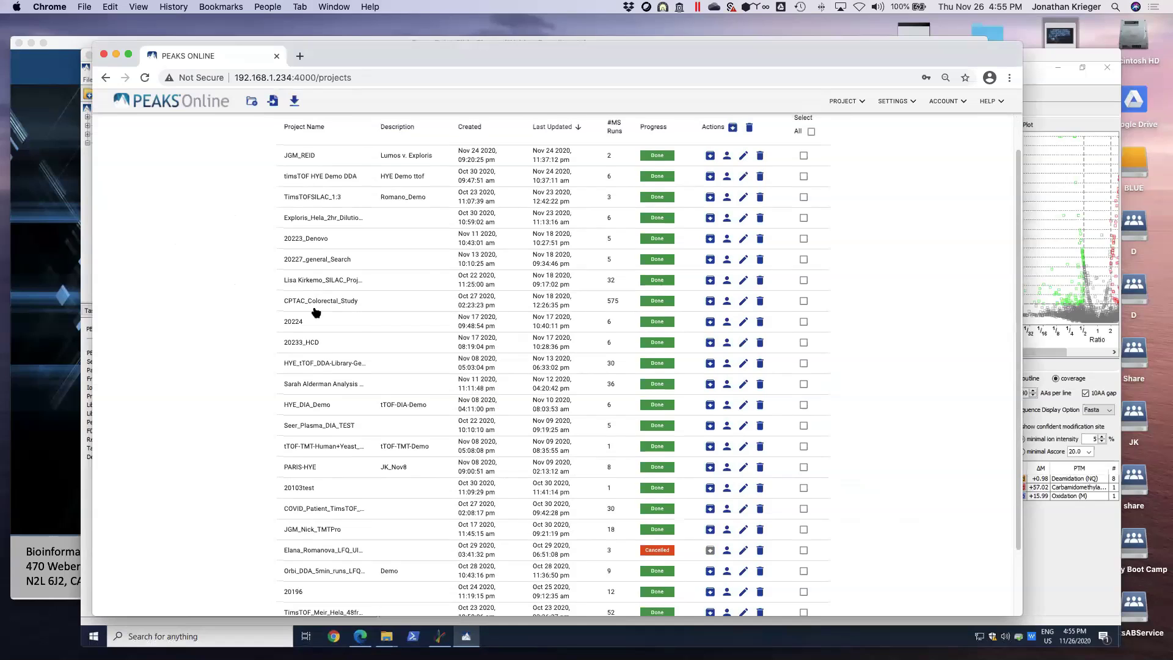
scroll(316, 327, up, 3)
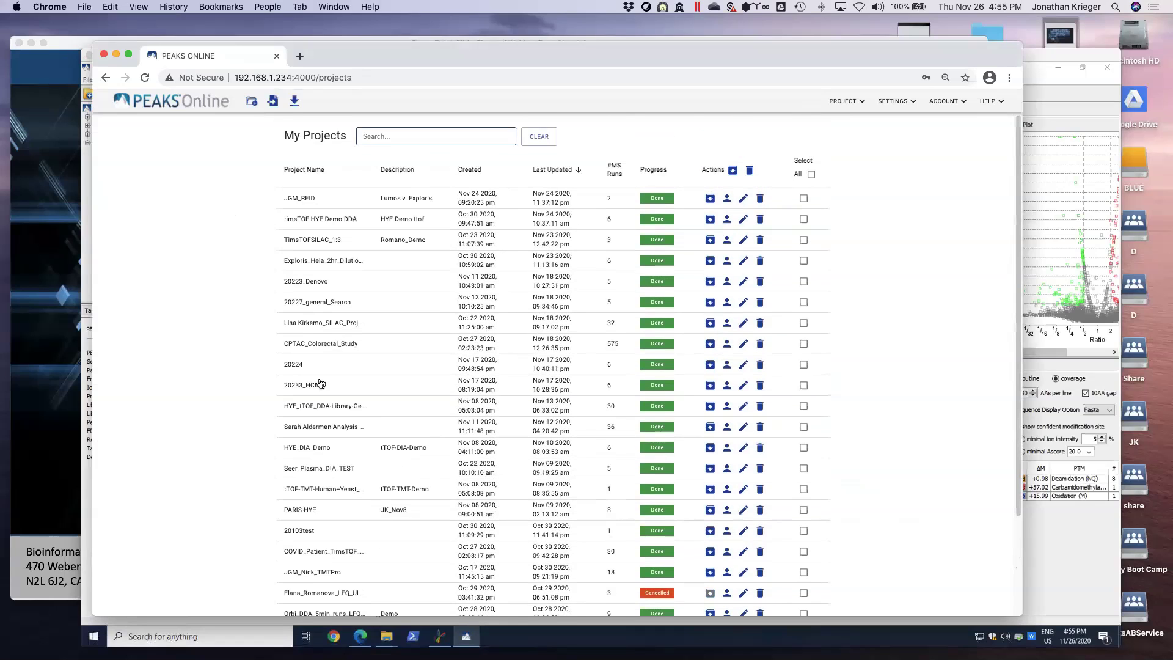
scroll(317, 321, down, 6)
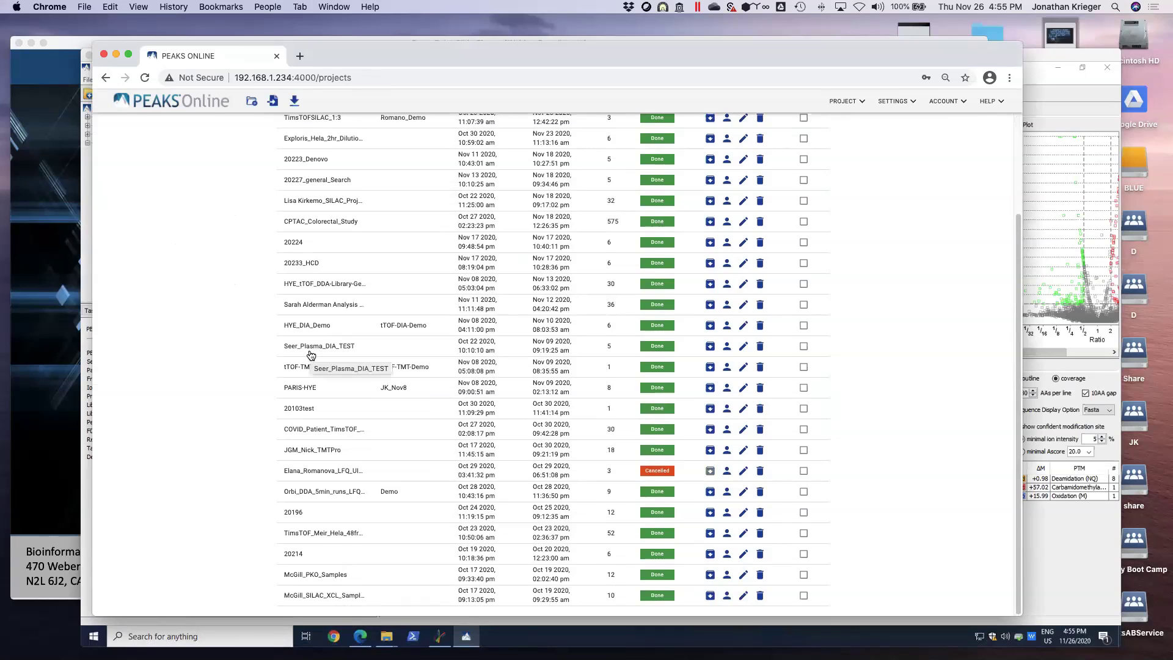
scroll(310, 354, up, 6)
scroll(333, 316, down, 6)
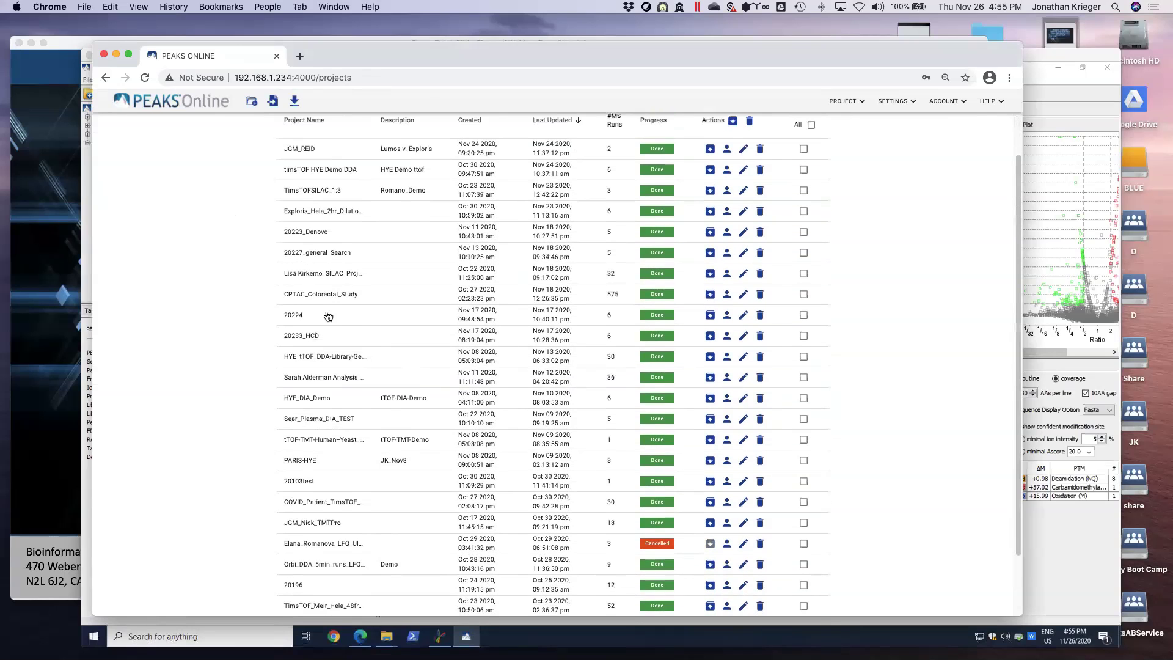
click(318, 382)
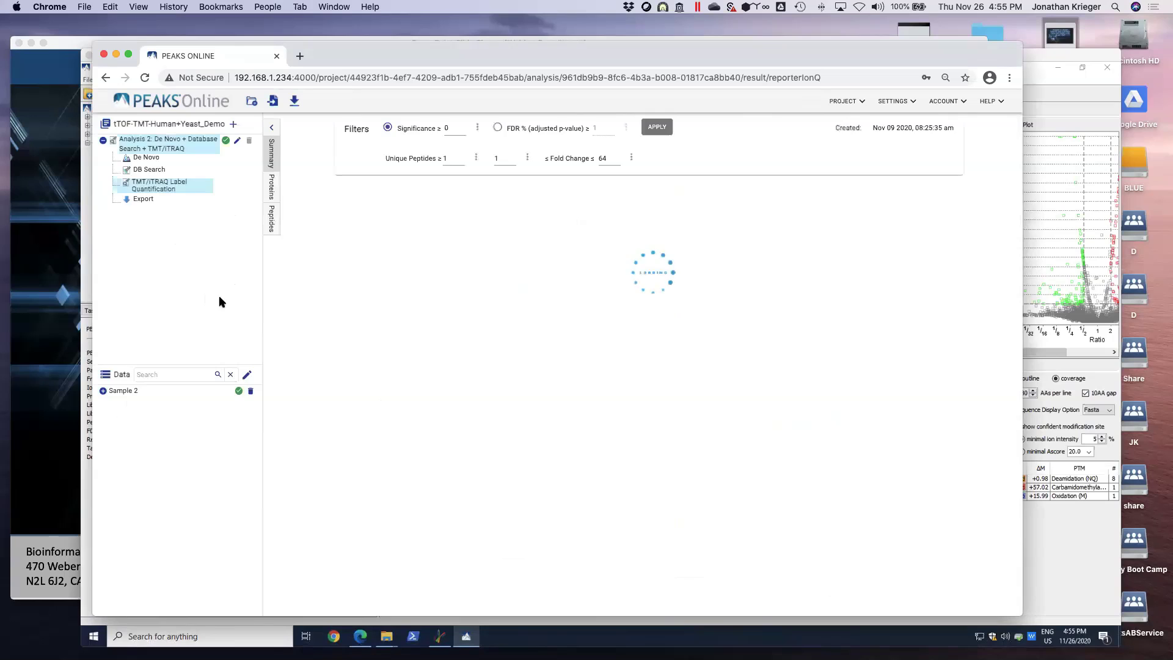
Step: Open the quantified proteins, review the spiked ratios on the TMT 6Plex slide, and show protein results for the specified sample, Sample 2
click(272, 190)
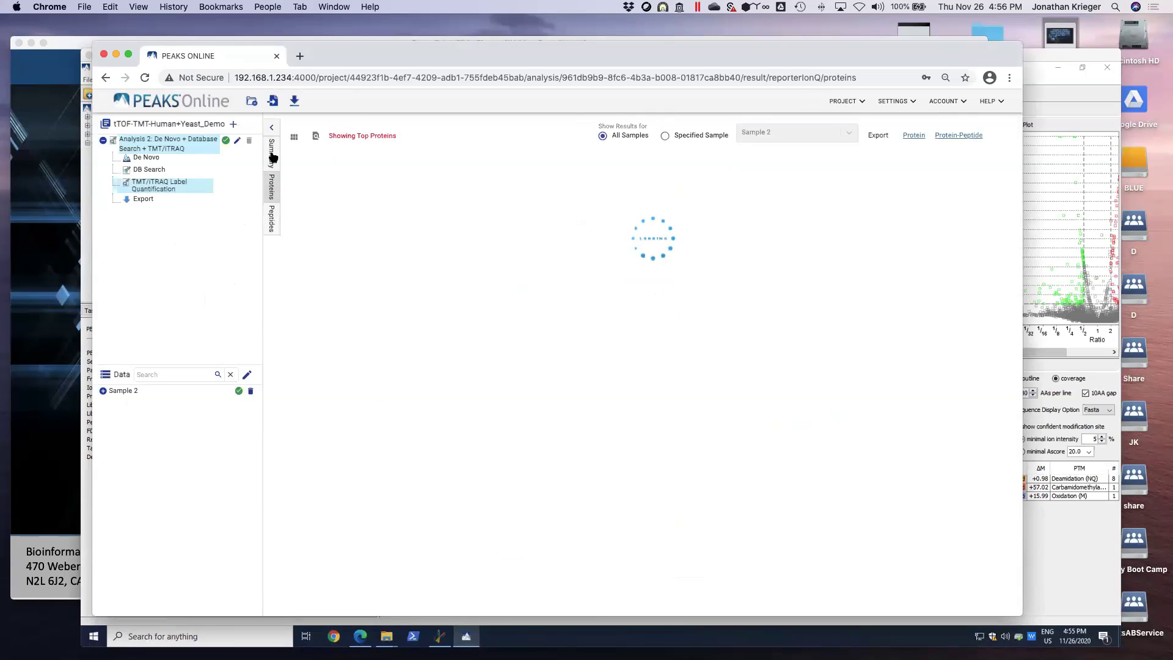
click(74, 273)
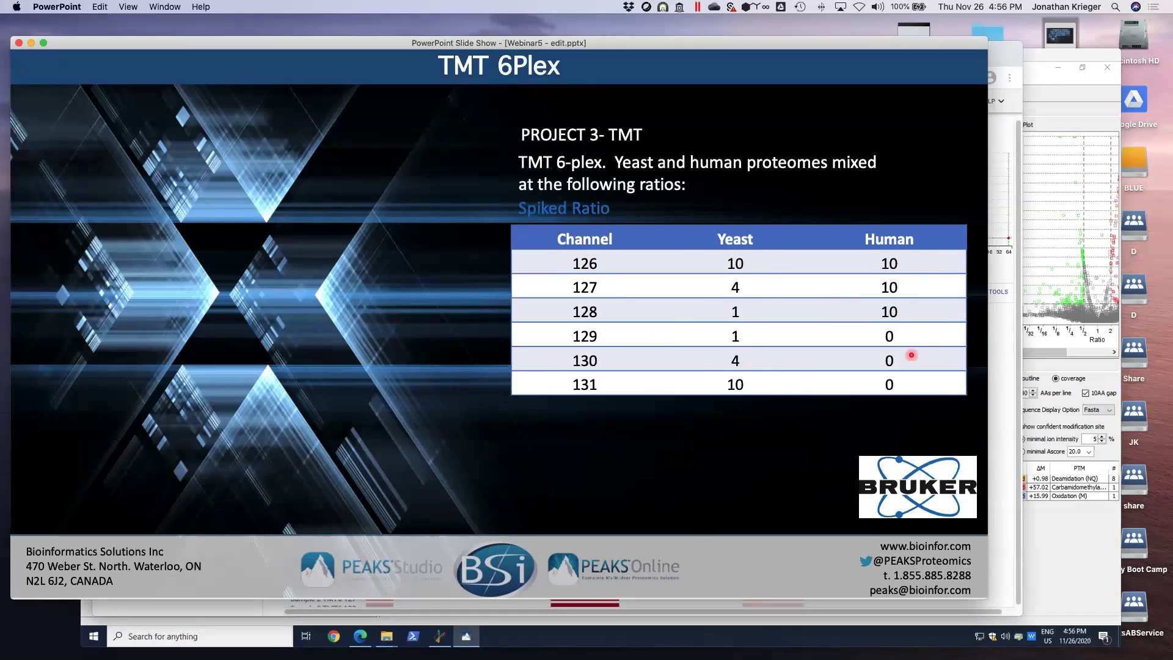
click(996, 338)
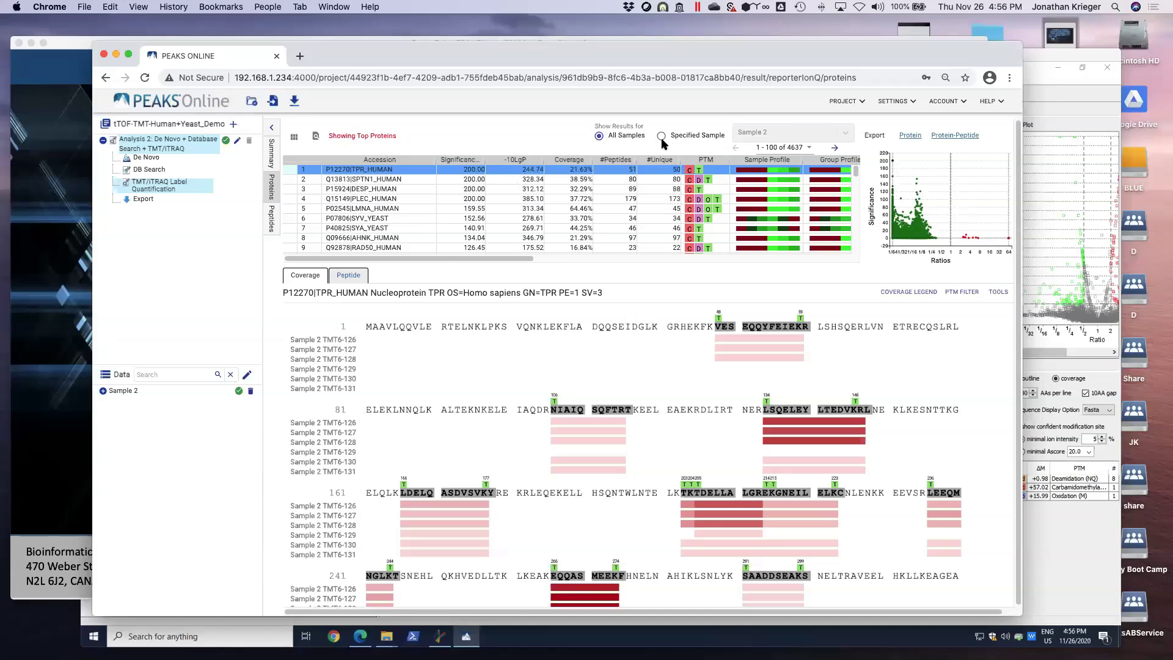
click(679, 137)
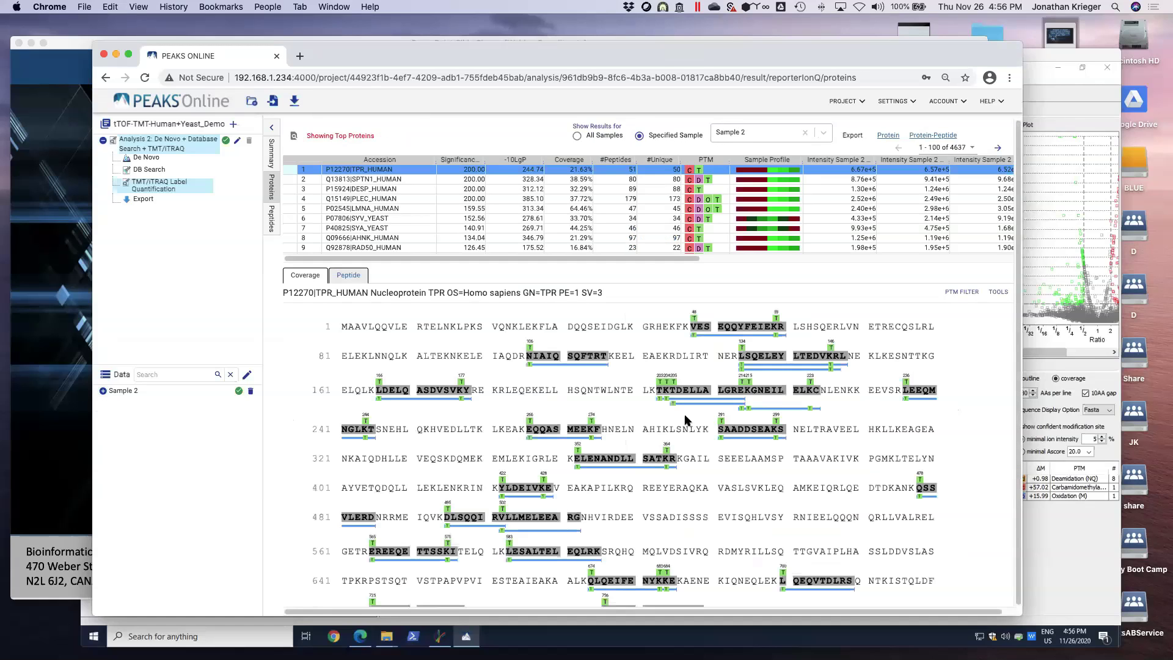
Step: Examine the ion match and reporter ion views for the NIAIQSQFTR peptide of TPR_HUMAN, and close its spectrum
click(584, 366)
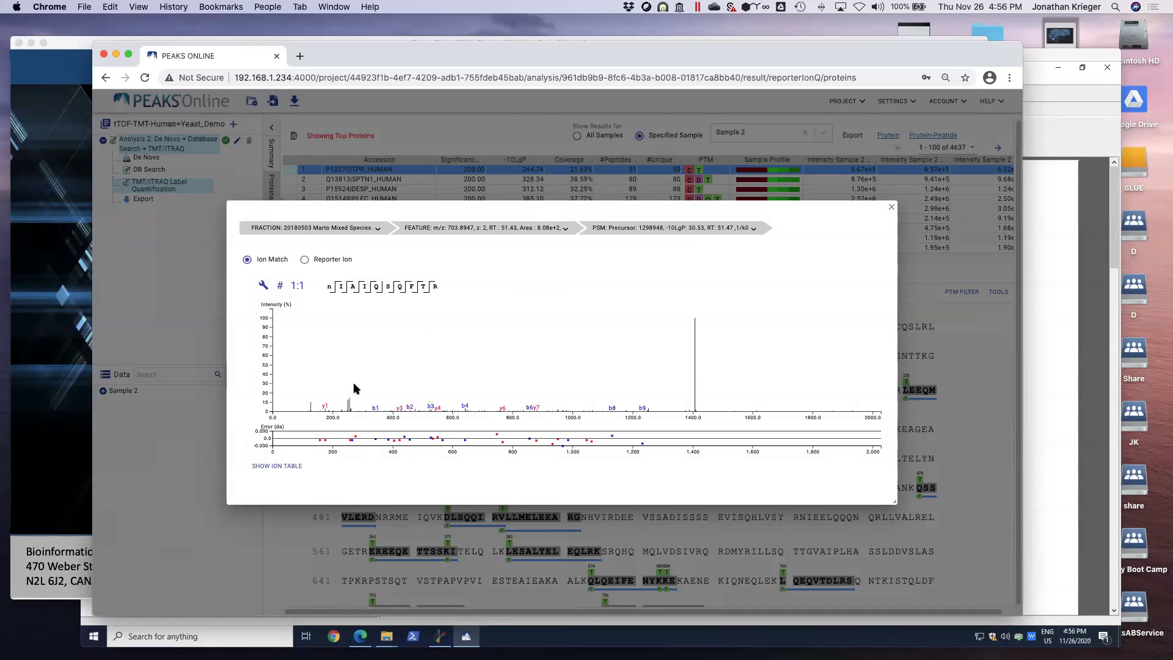
mouse_move(696, 330)
mouse_move(695, 351)
scroll(259, 347, up, 10)
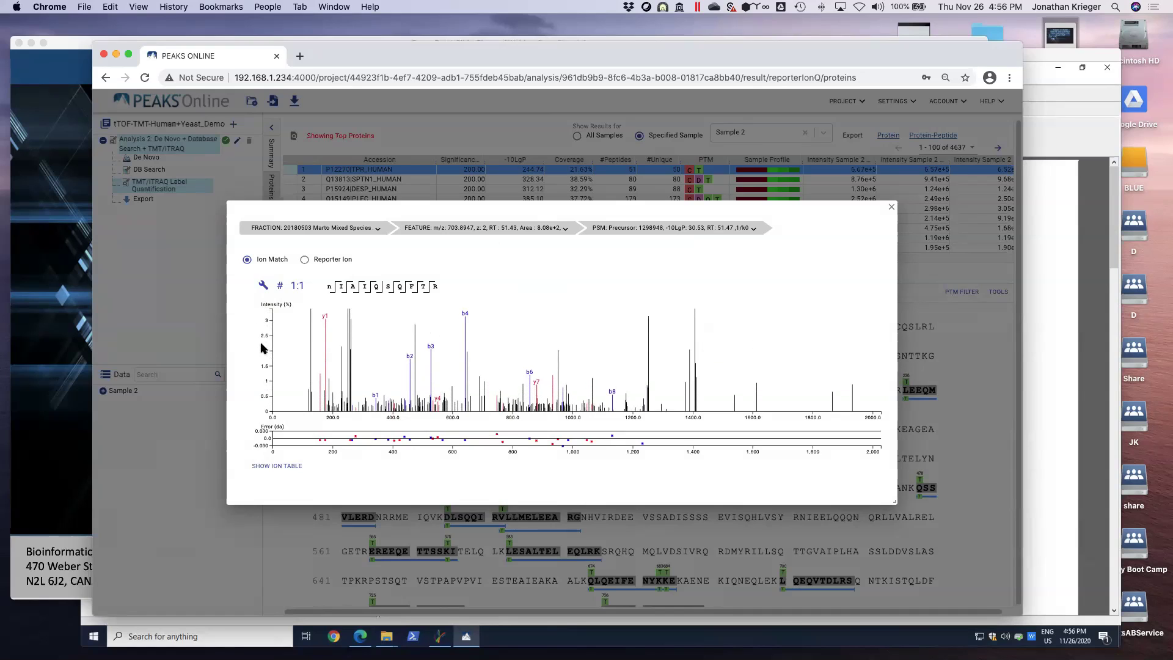
scroll(261, 343, down, 8)
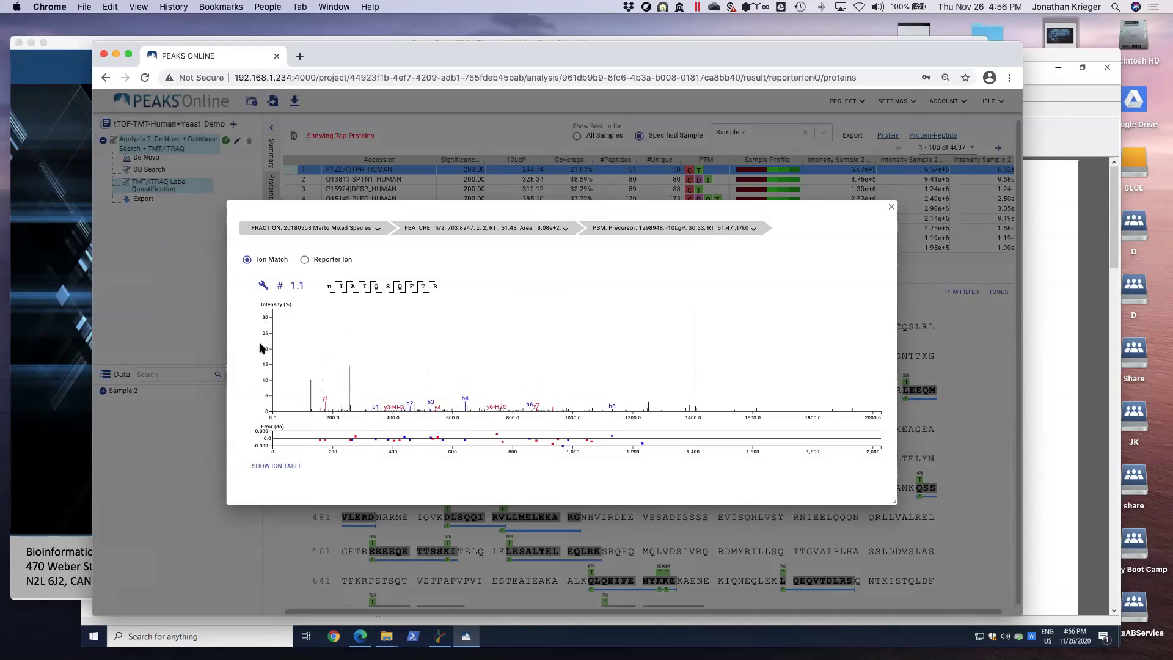
click(305, 259)
mouse_move(581, 367)
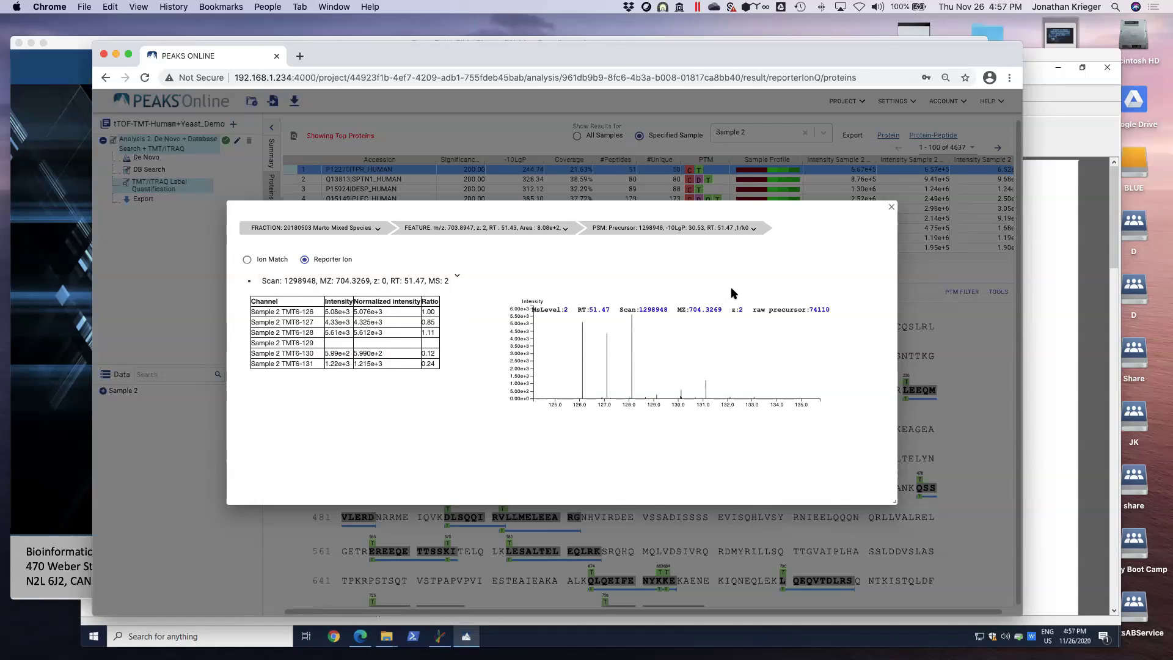
click(892, 207)
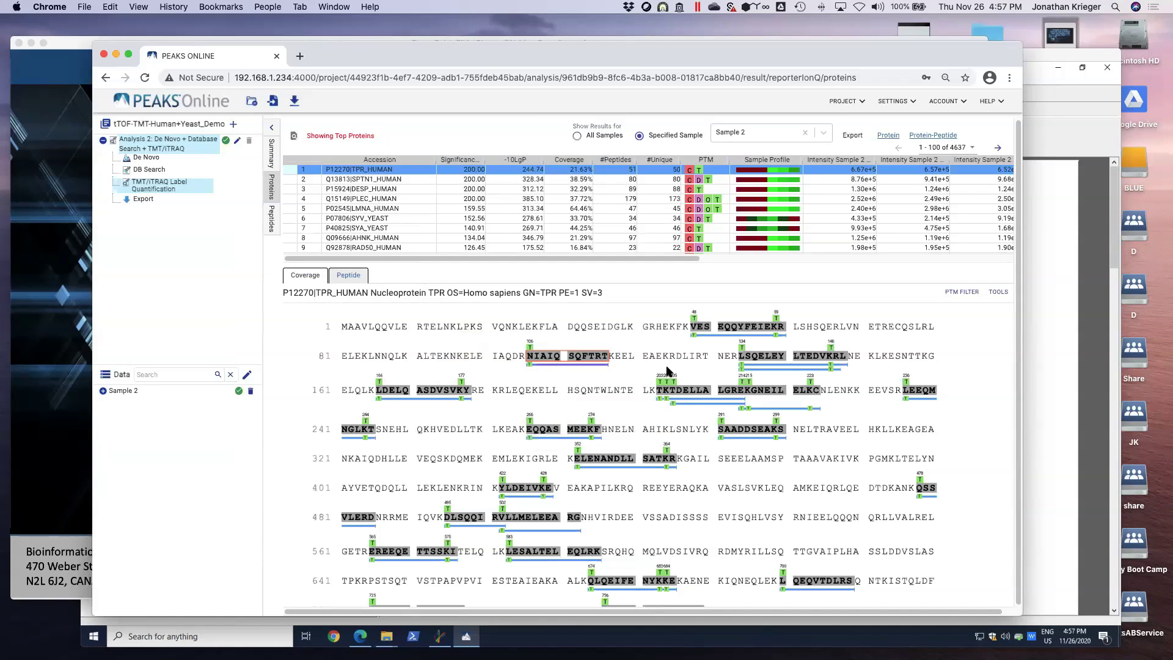
Step: Examine the reporter ion intensities and ratios of the TPR_HUMAN peptide beginning LSQELEY, and close its spectrum
click(749, 365)
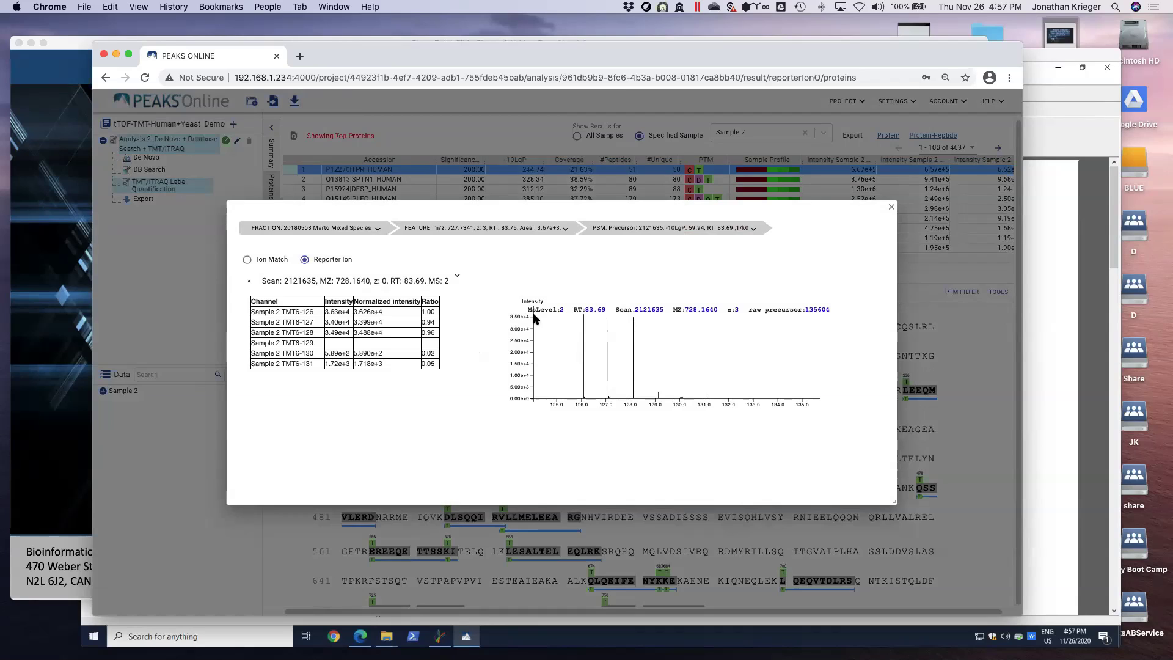
mouse_move(636, 377)
click(892, 207)
Step: Filter the top proteins to accessions containing "yeast" and look through their TMT sample profiles
click(294, 136)
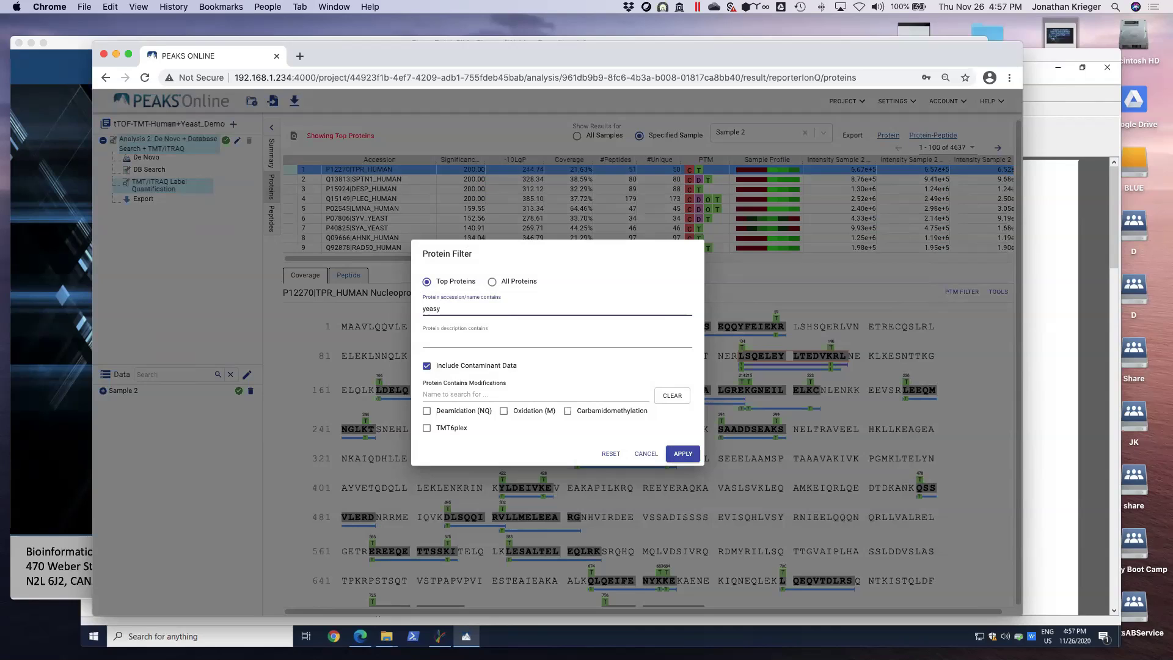
key(BackSpace)
click(683, 453)
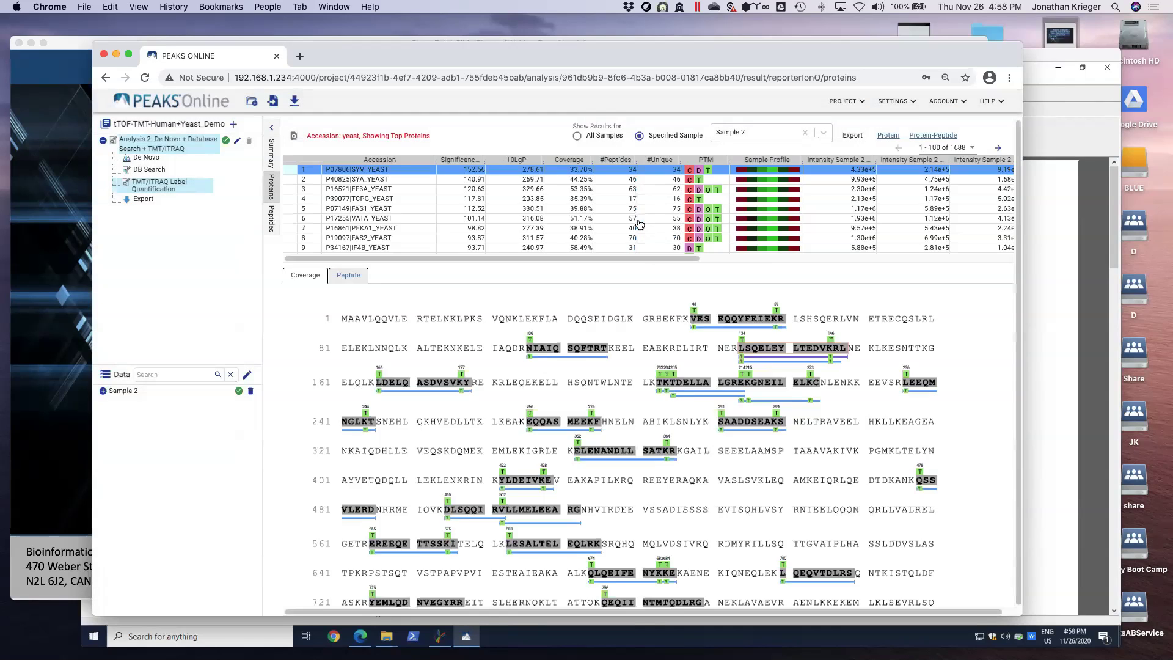
mouse_move(750, 174)
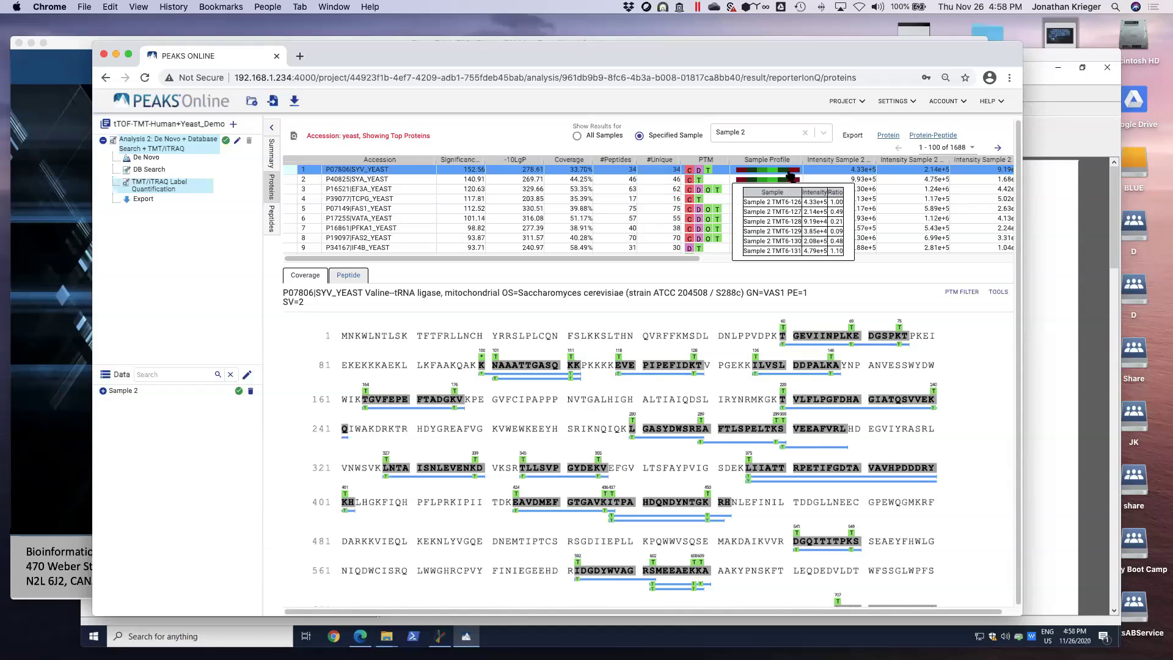
scroll(514, 208, down, 15)
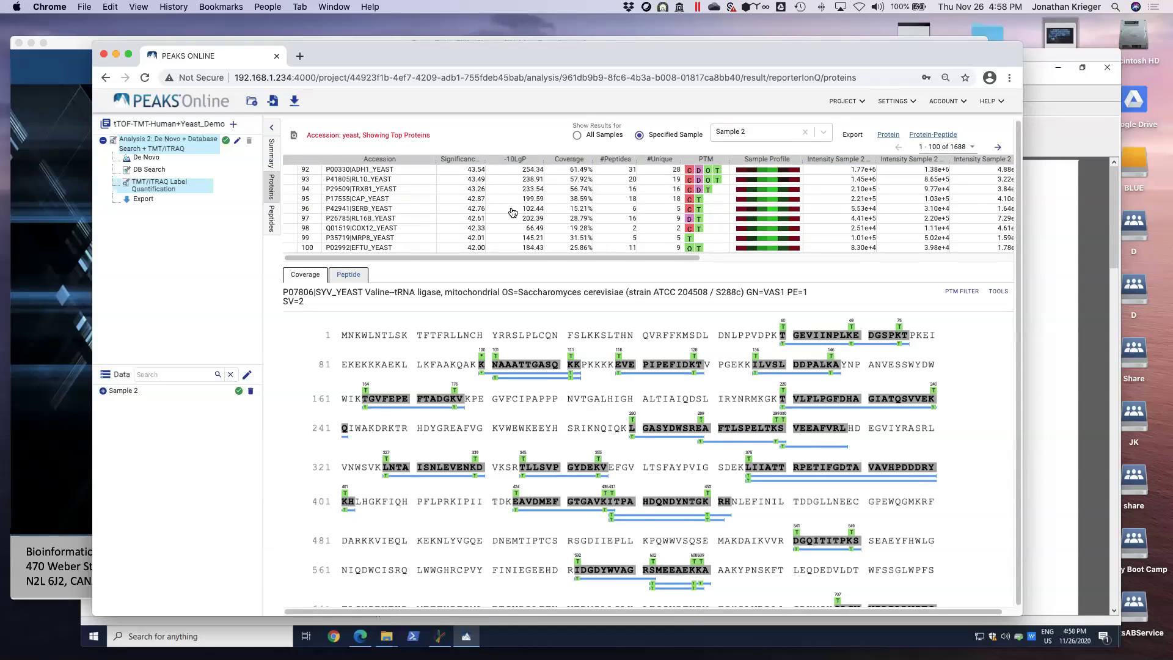
scroll(517, 208, up, 15)
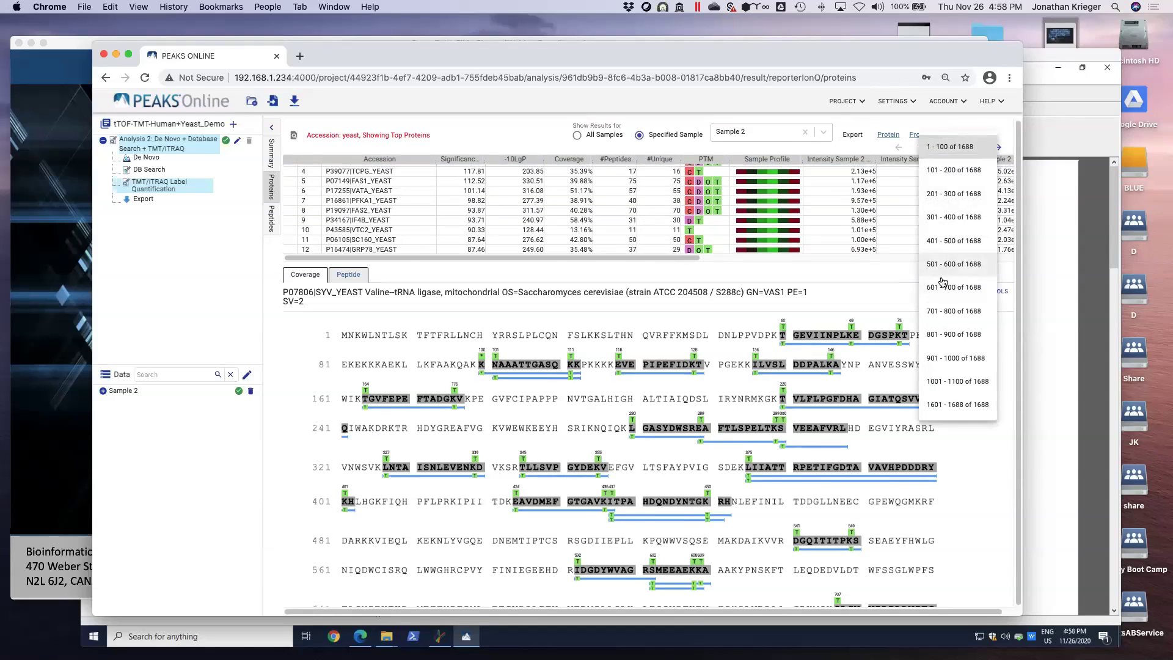
Step: Go to yeast proteins 501 - 600 and look through their sample profiles
click(950, 269)
scroll(478, 212, down, 14)
scroll(479, 213, down, 3)
scroll(478, 213, up, 17)
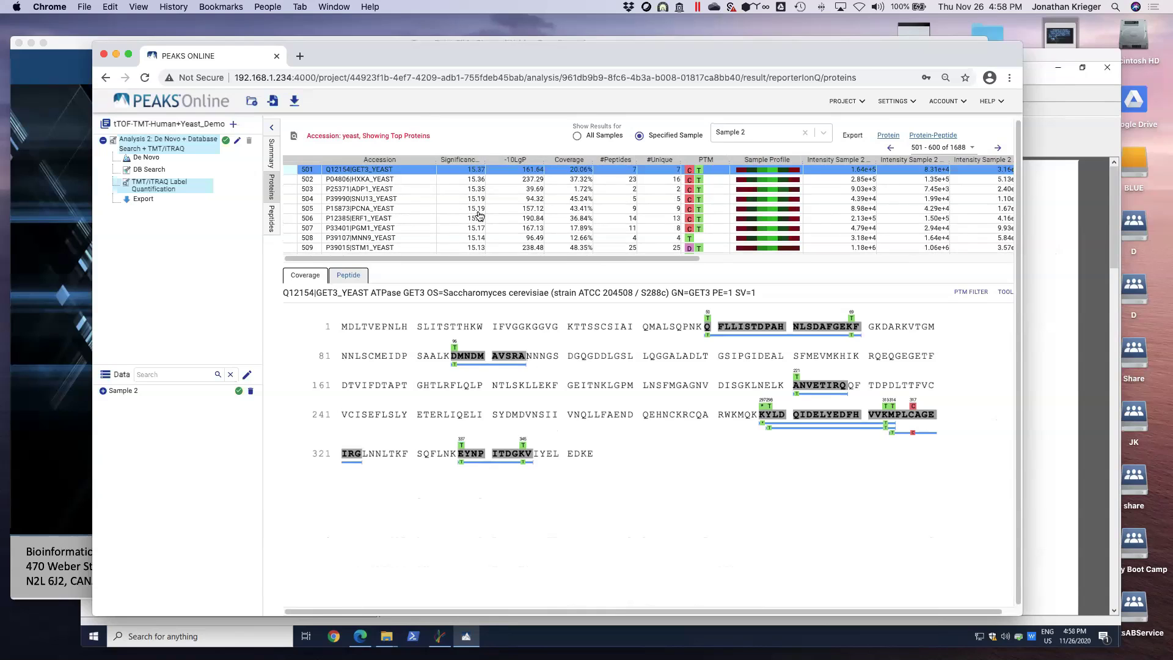
Step: Select ERF1_YEAST, examine the reporter ion intensities of its CGDIITEDGKEK peptide, and close the spectrum
click(392, 219)
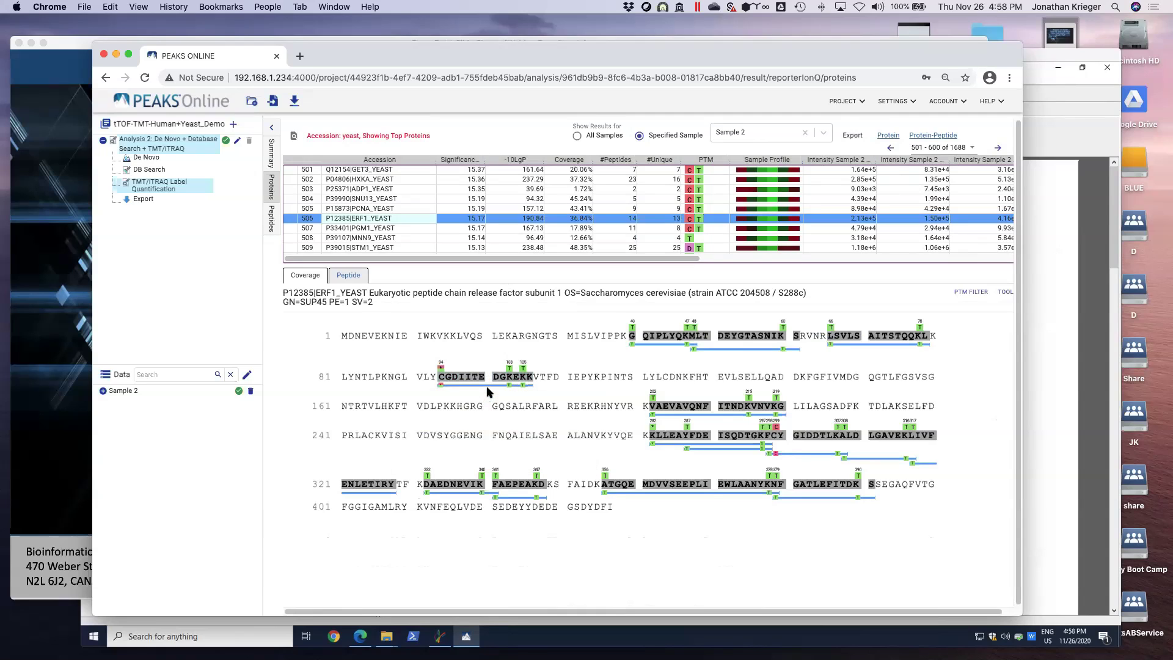
mouse_move(490, 389)
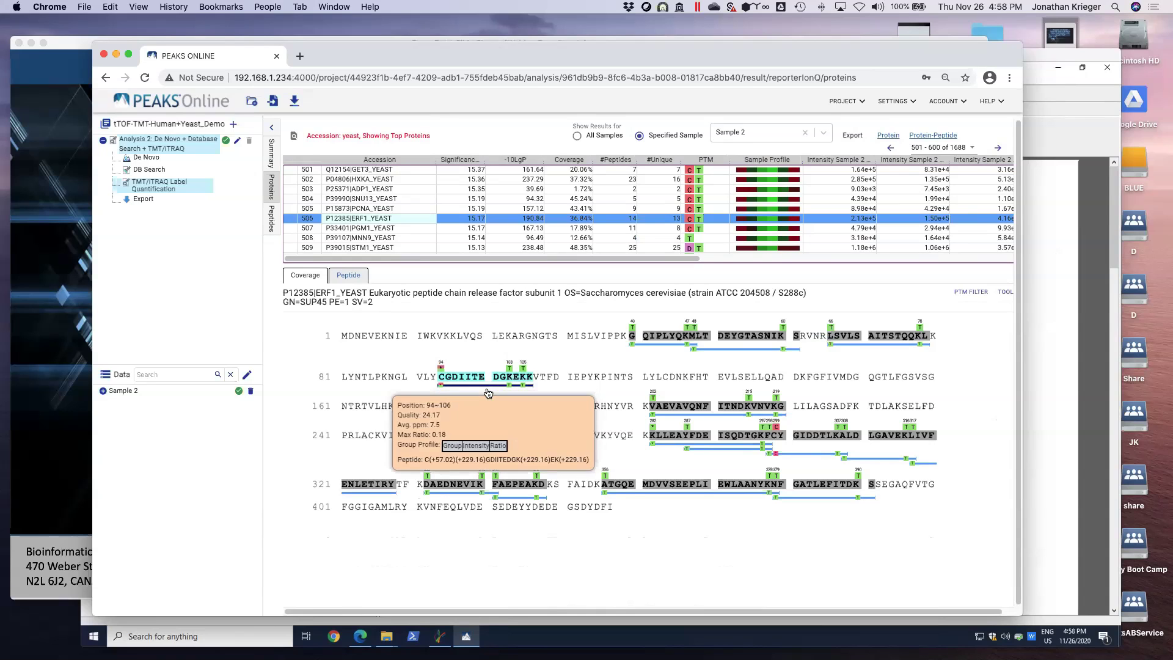
click(490, 389)
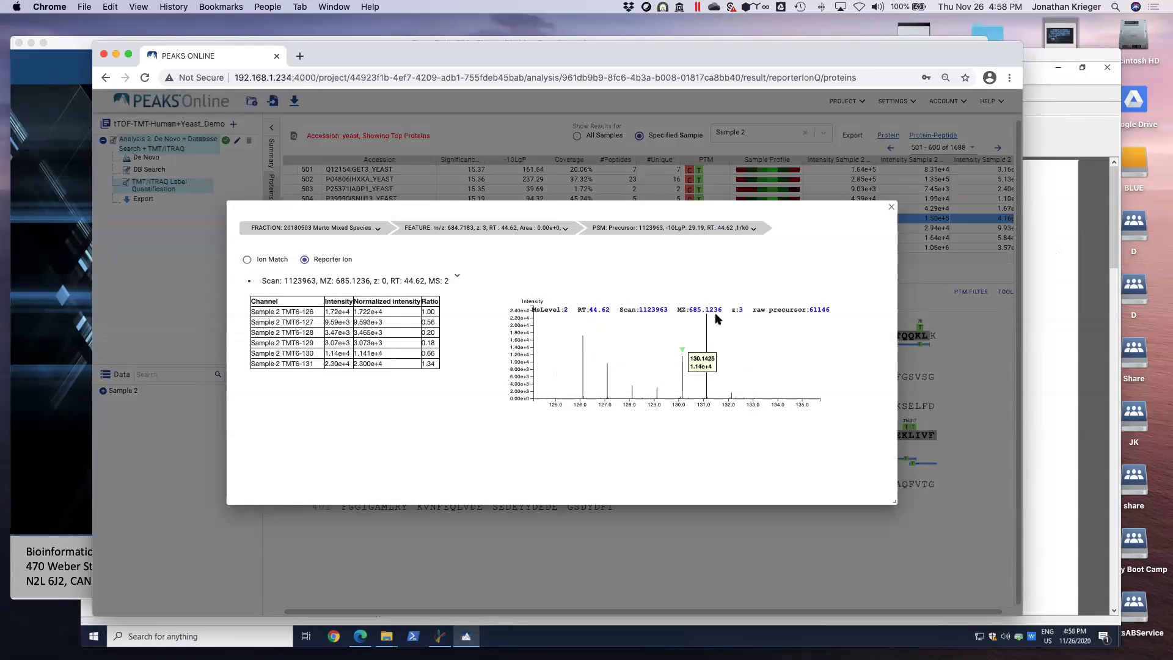
click(891, 207)
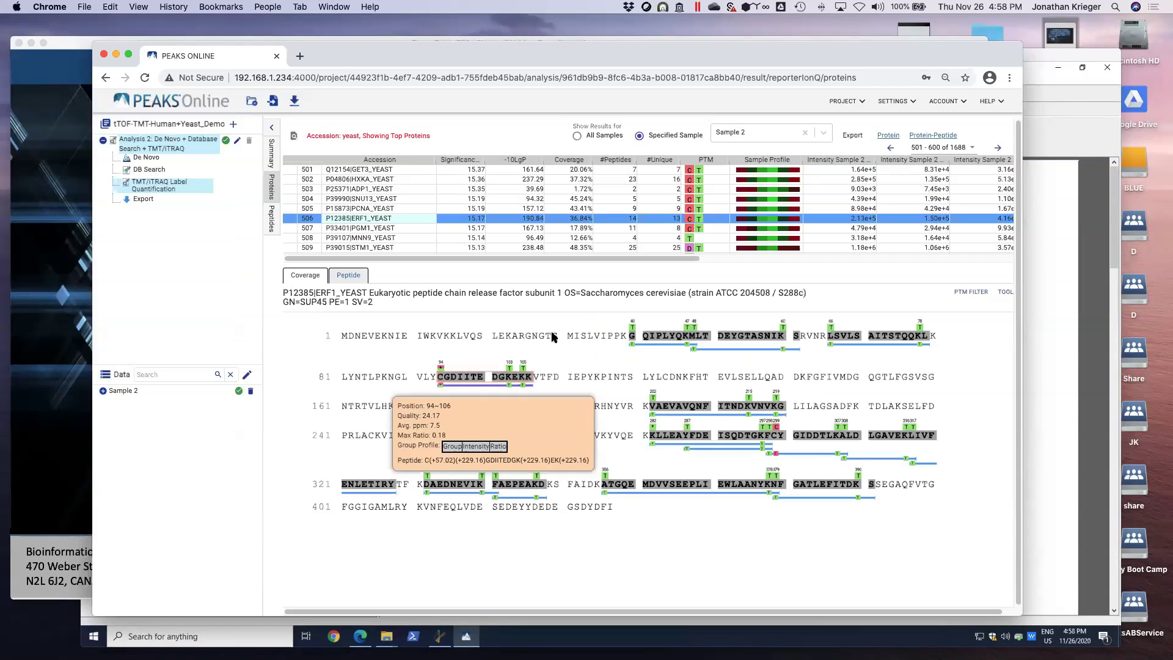
Step: Change the protein accession filter to "human" and check the channel ratios in the first proteins' sample profiles
click(294, 137)
double_click(431, 309)
text(human)
key(Return)
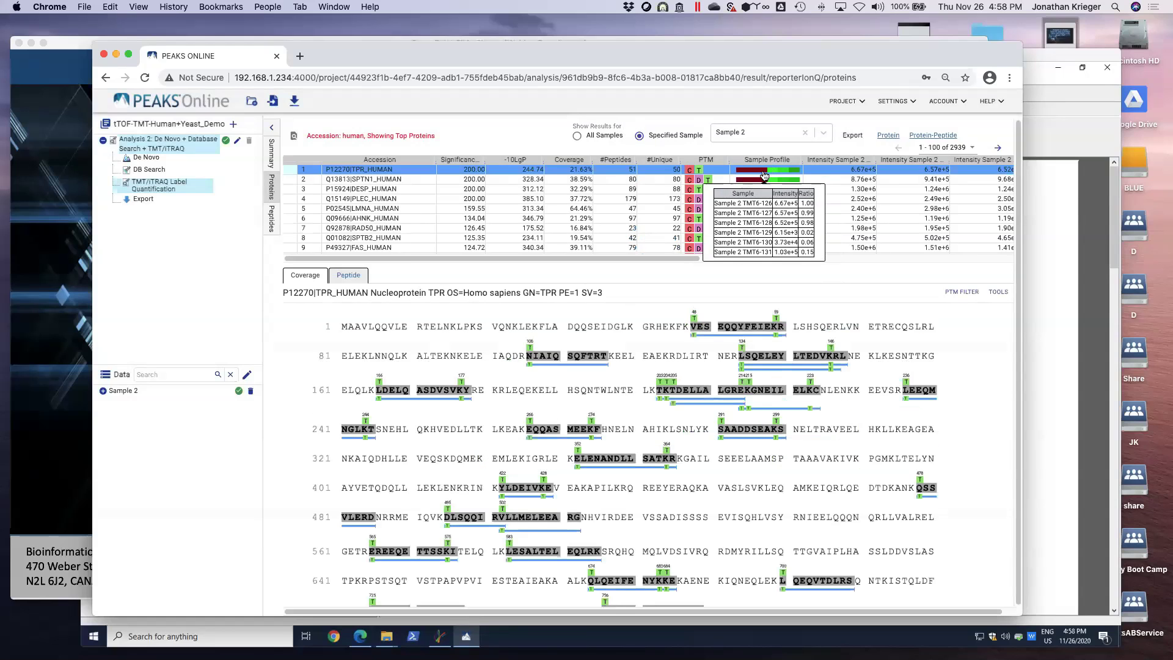
scroll(767, 178, down, 1)
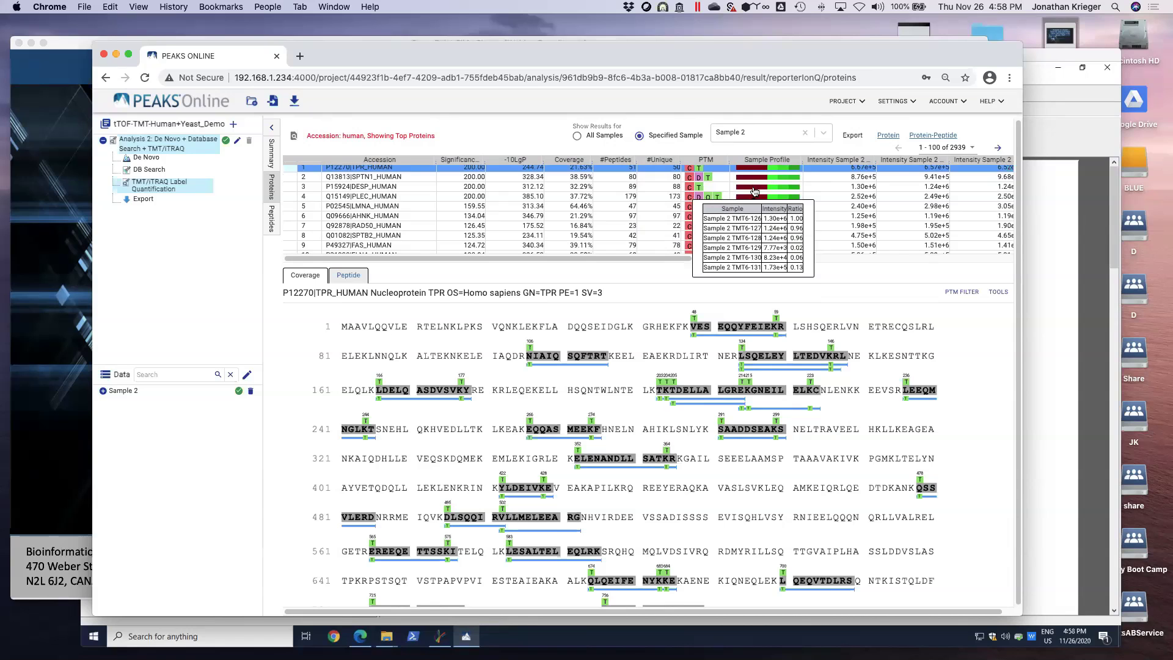
Step: Select DESP_HUMAN, examine the reporter ion peaks between 127 and 131 in its first covered peptide's spectrum, and close the spectrum
click(755, 189)
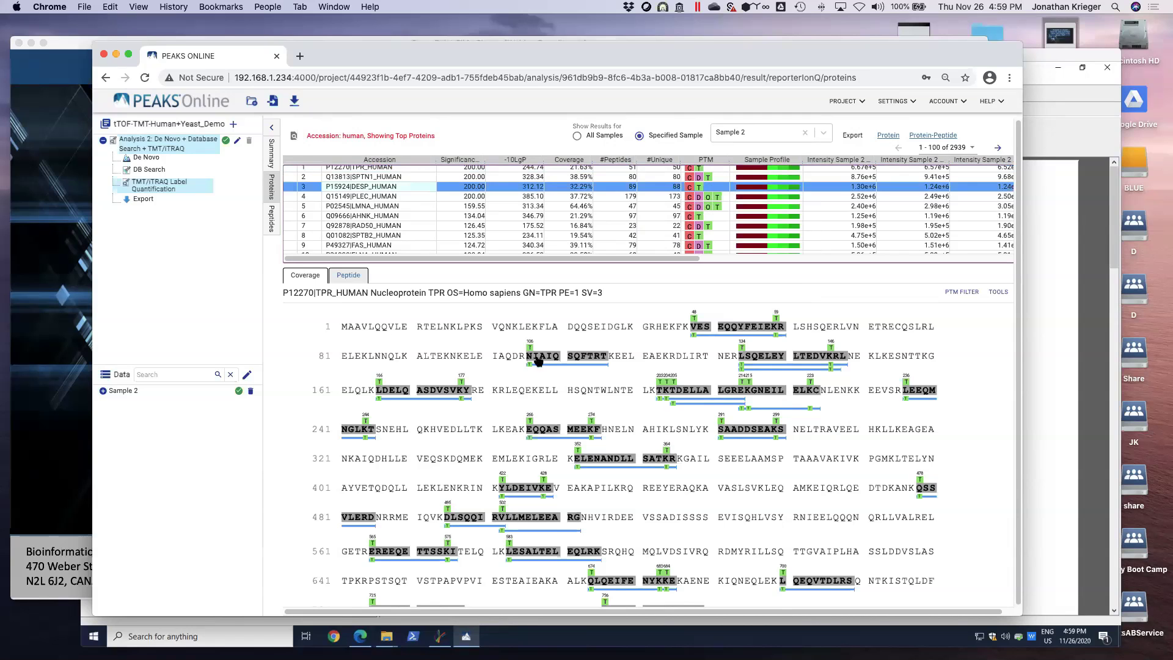
click(559, 337)
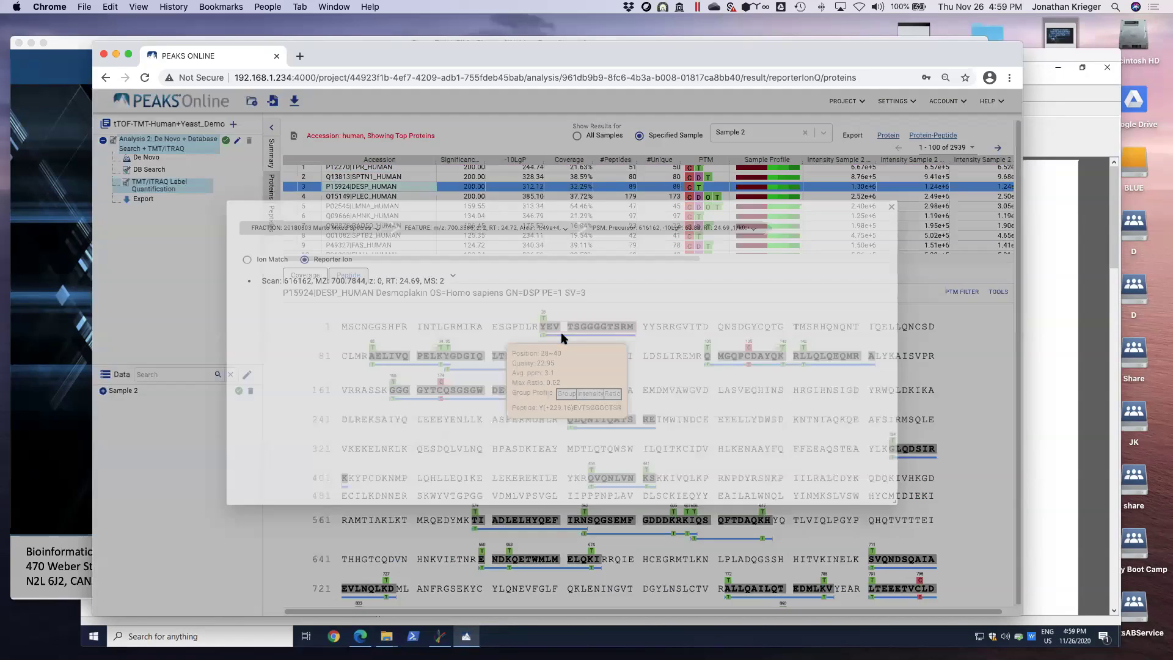
double_click(666, 367)
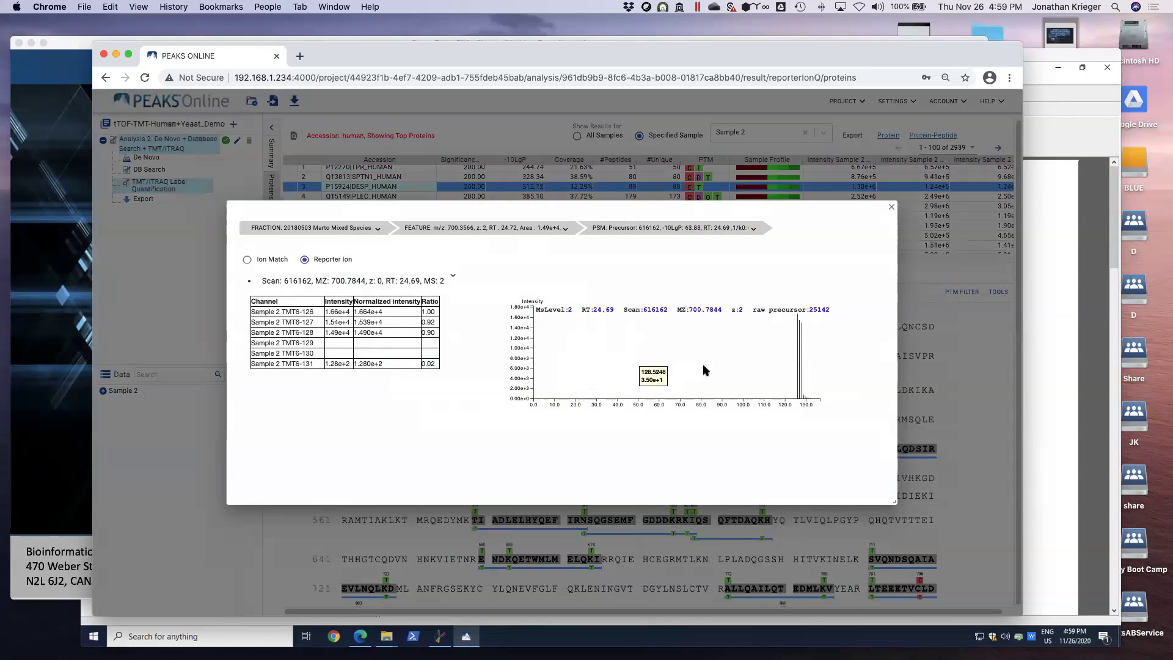
double_click(568, 364)
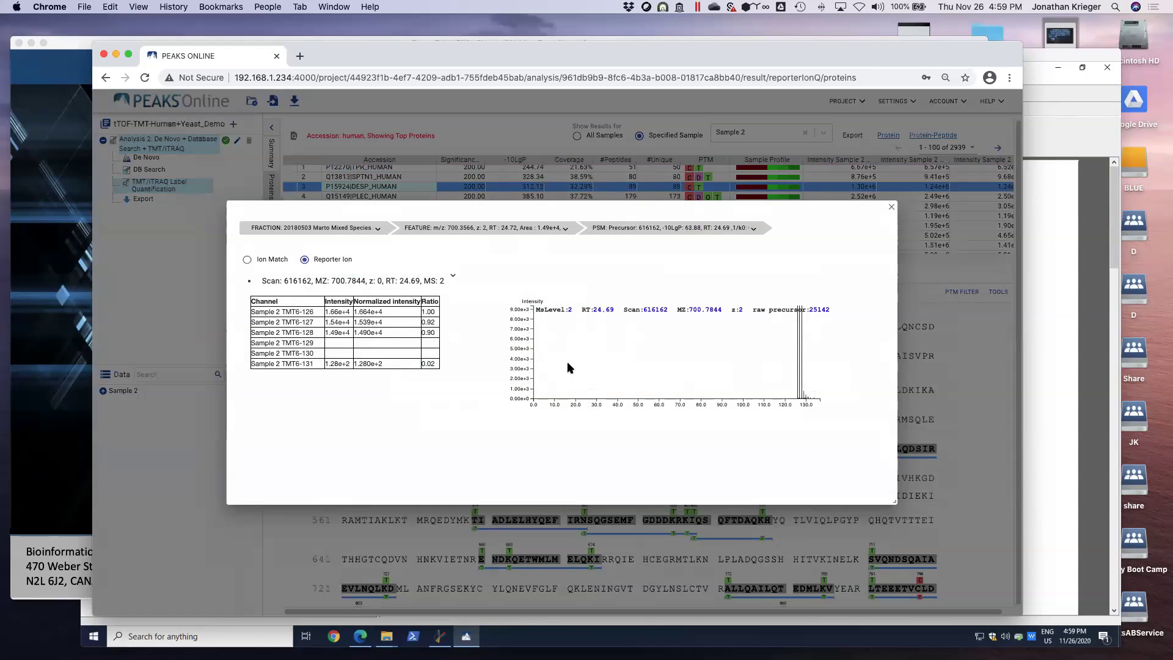
double_click(771, 377)
double_click(770, 375)
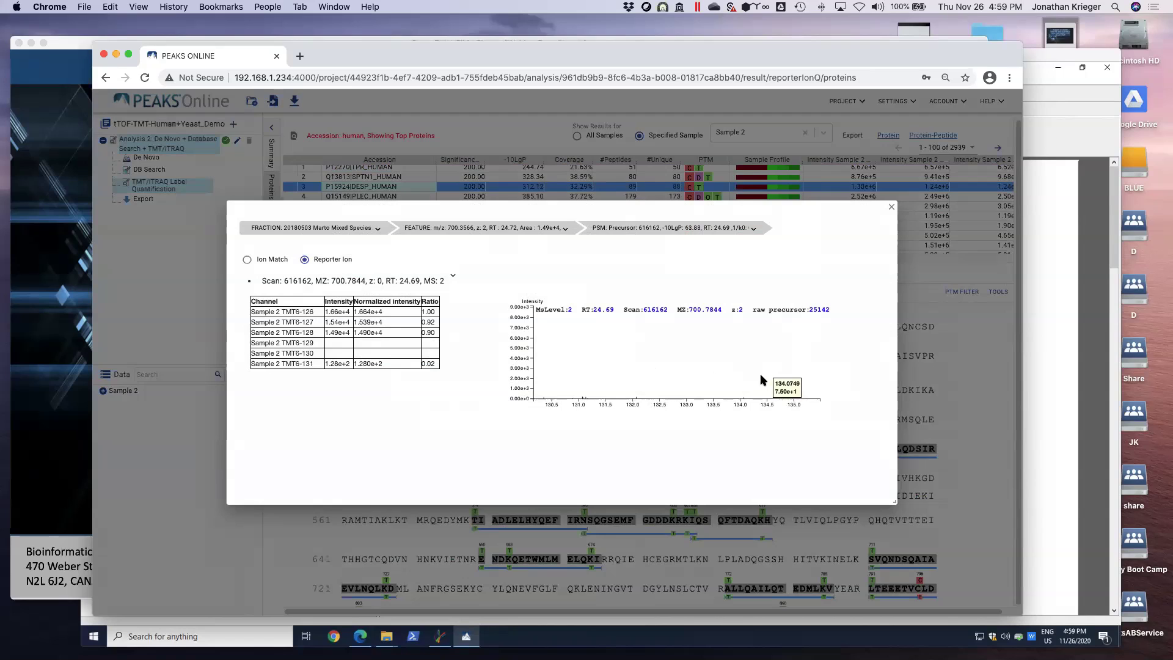
drag(765, 361, 817, 360)
scroll(665, 362, up, 2)
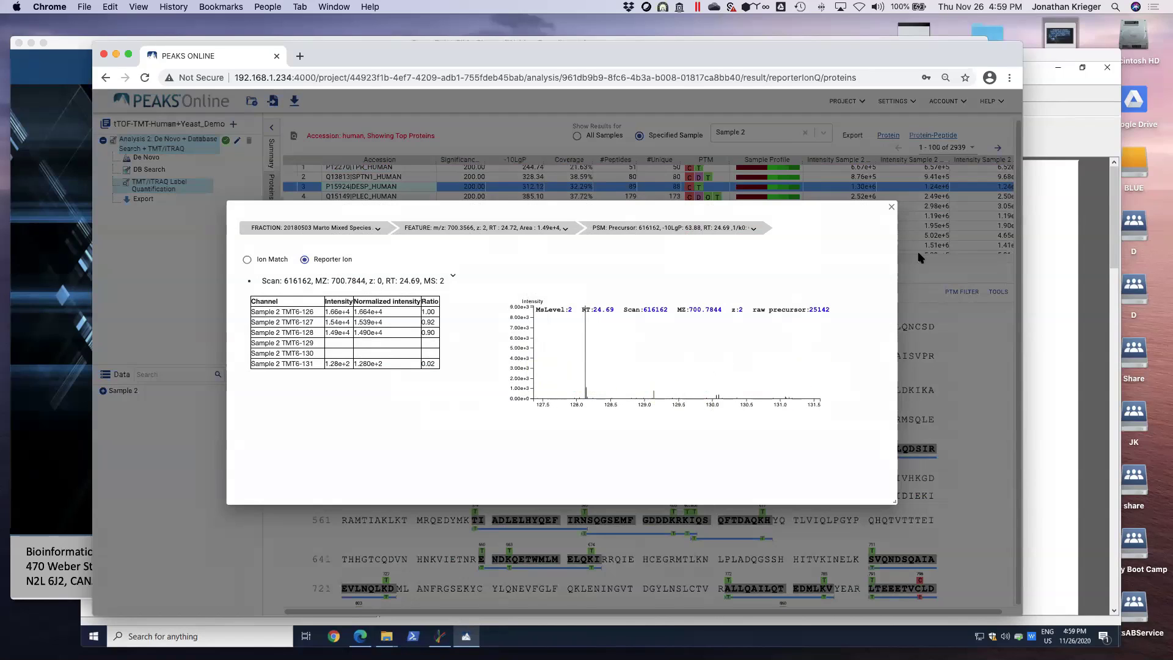
click(892, 207)
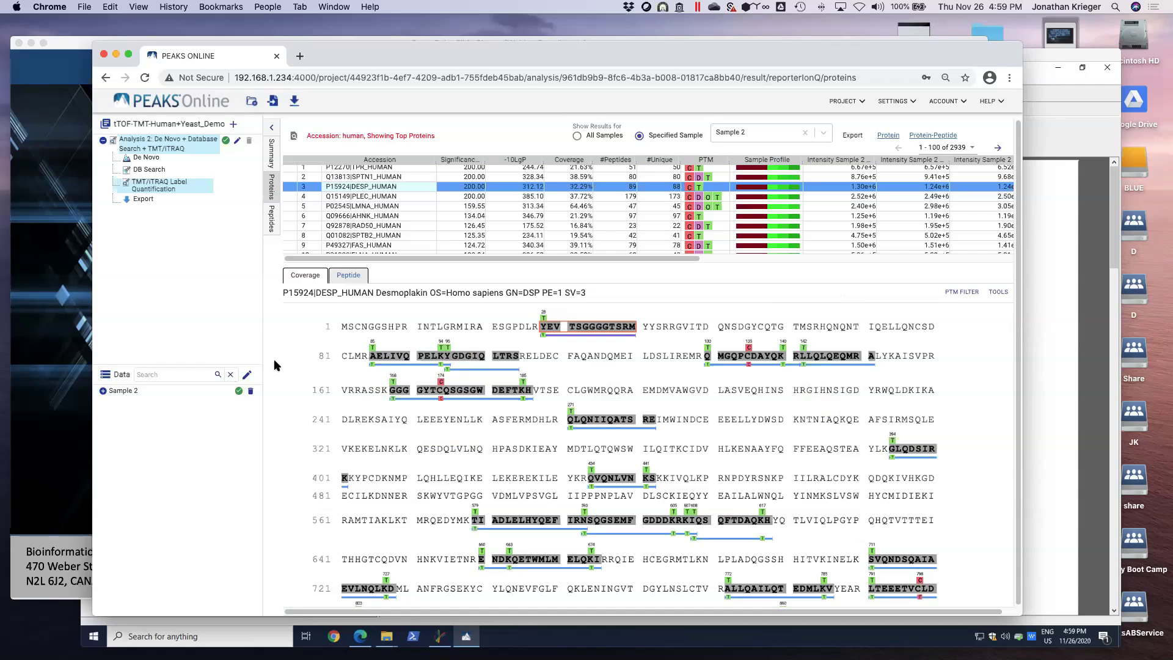
Step: Switch to PEAKS Studio and view the identified features and the protein coverage results of the PEAKSLIB 7 search
click(1029, 321)
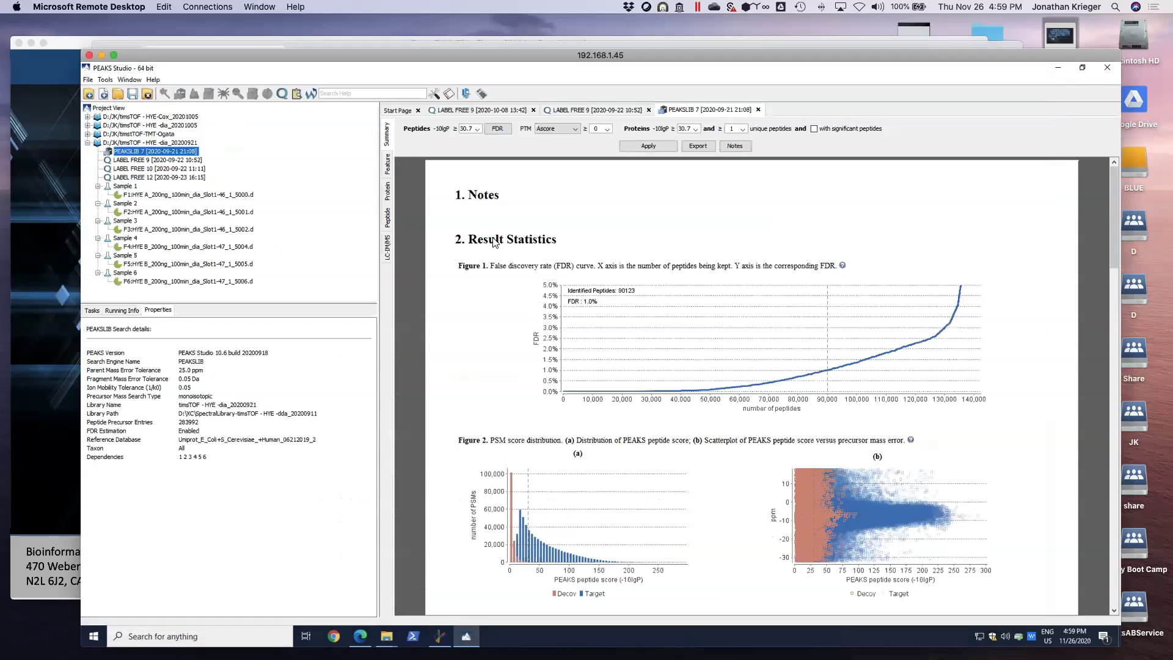
click(386, 194)
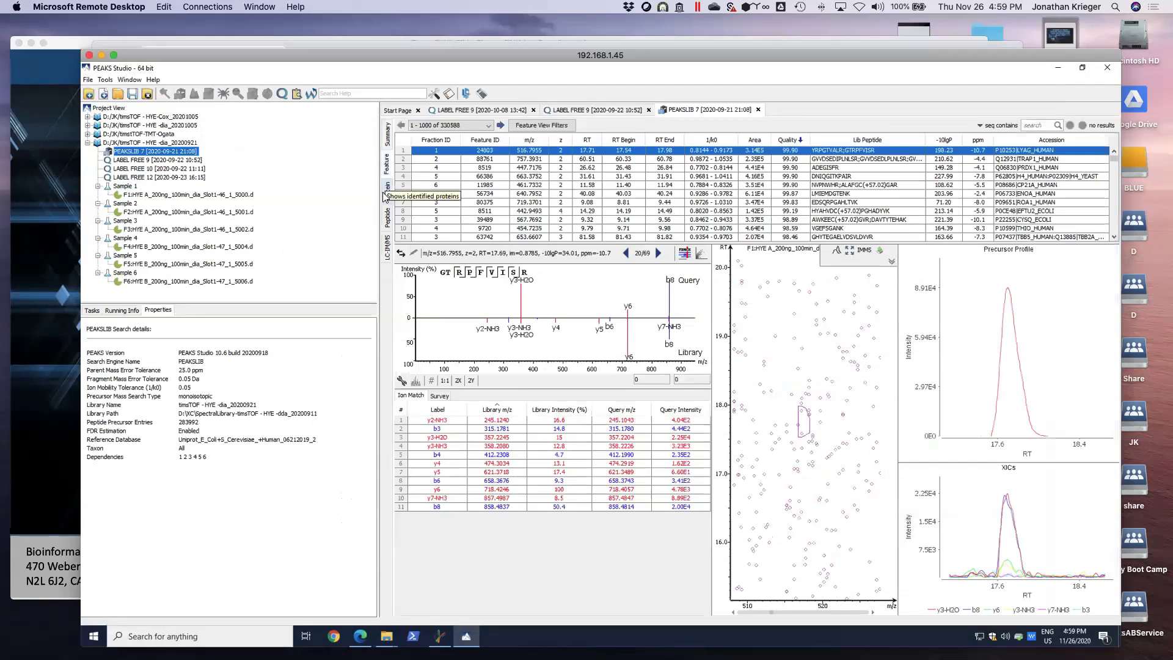
click(385, 195)
click(386, 164)
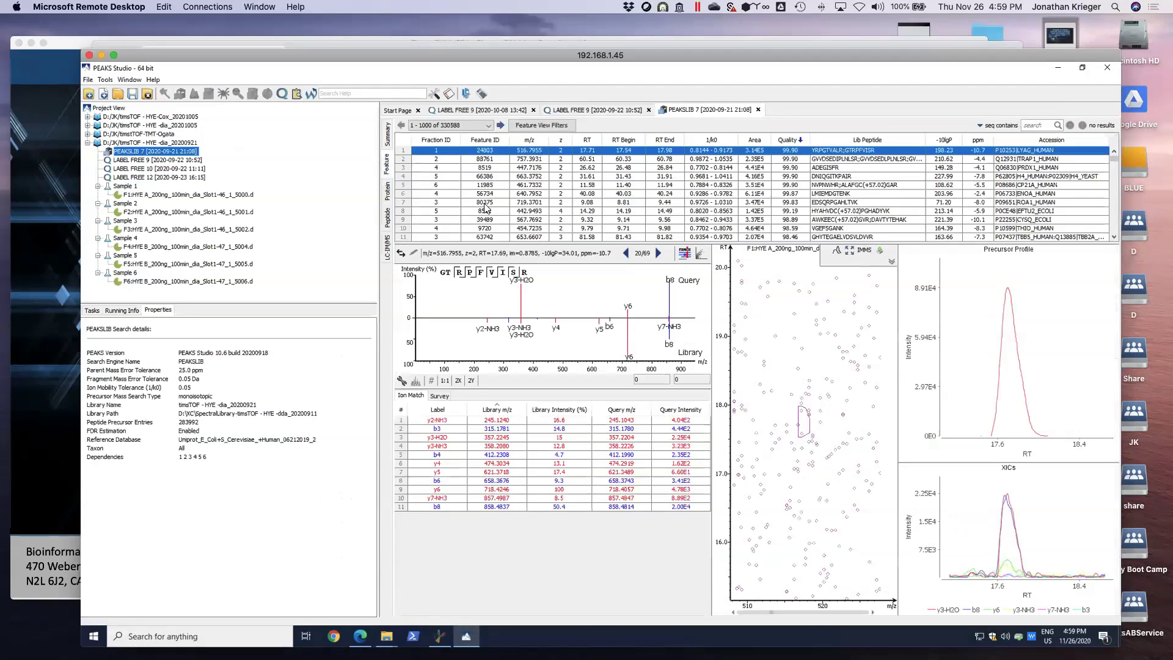
click(388, 192)
click(654, 318)
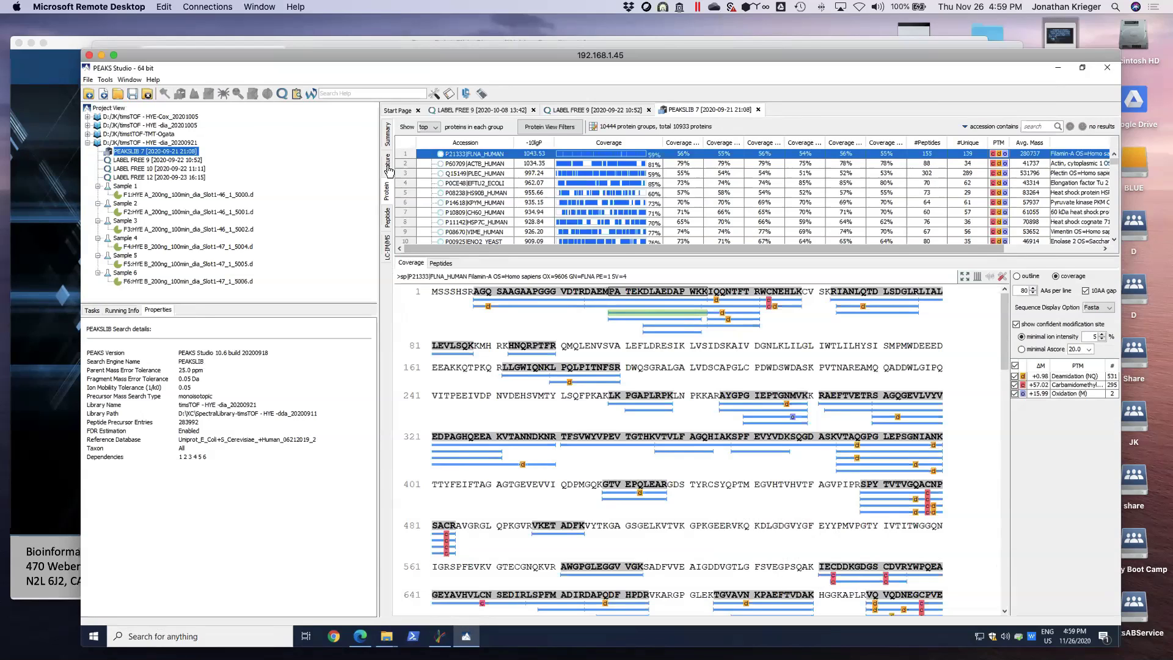
Step: Return to the PowerPoint slide show and advance from the TMT 6Plex slide to the Questions slide
click(57, 148)
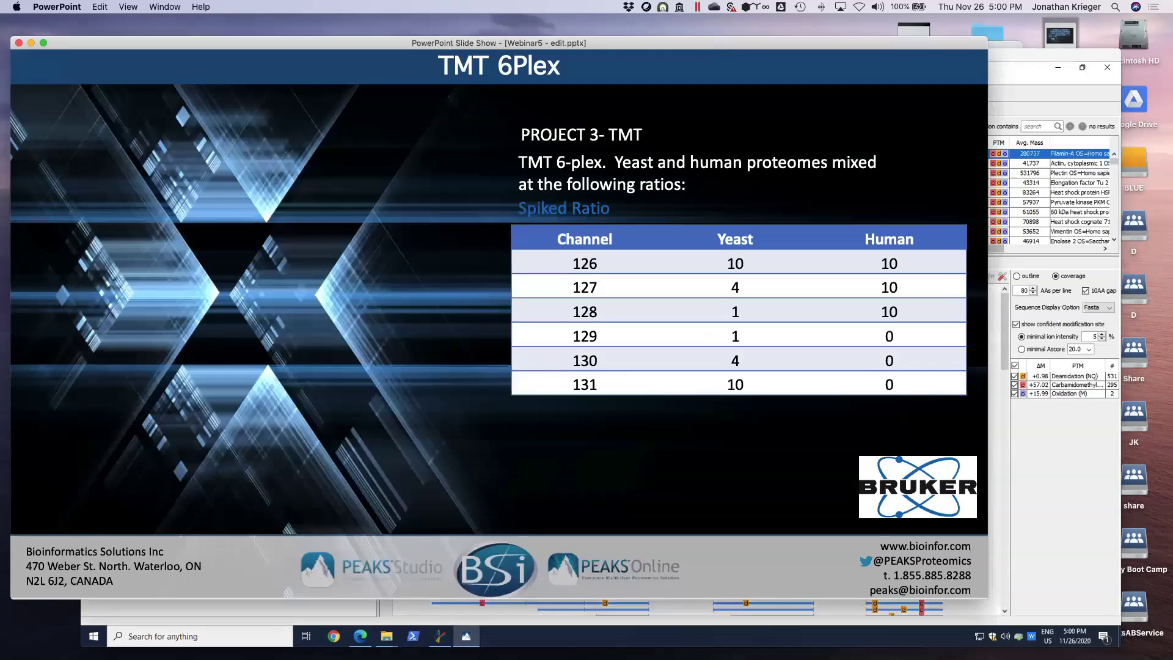
click(71, 152)
click(72, 152)
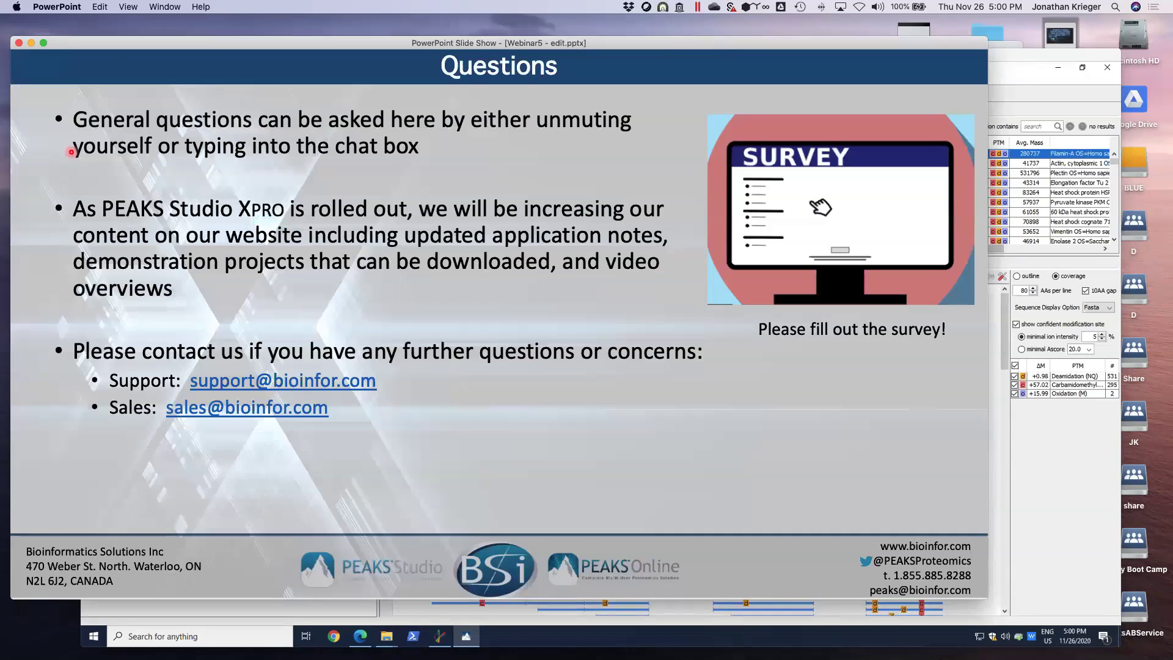